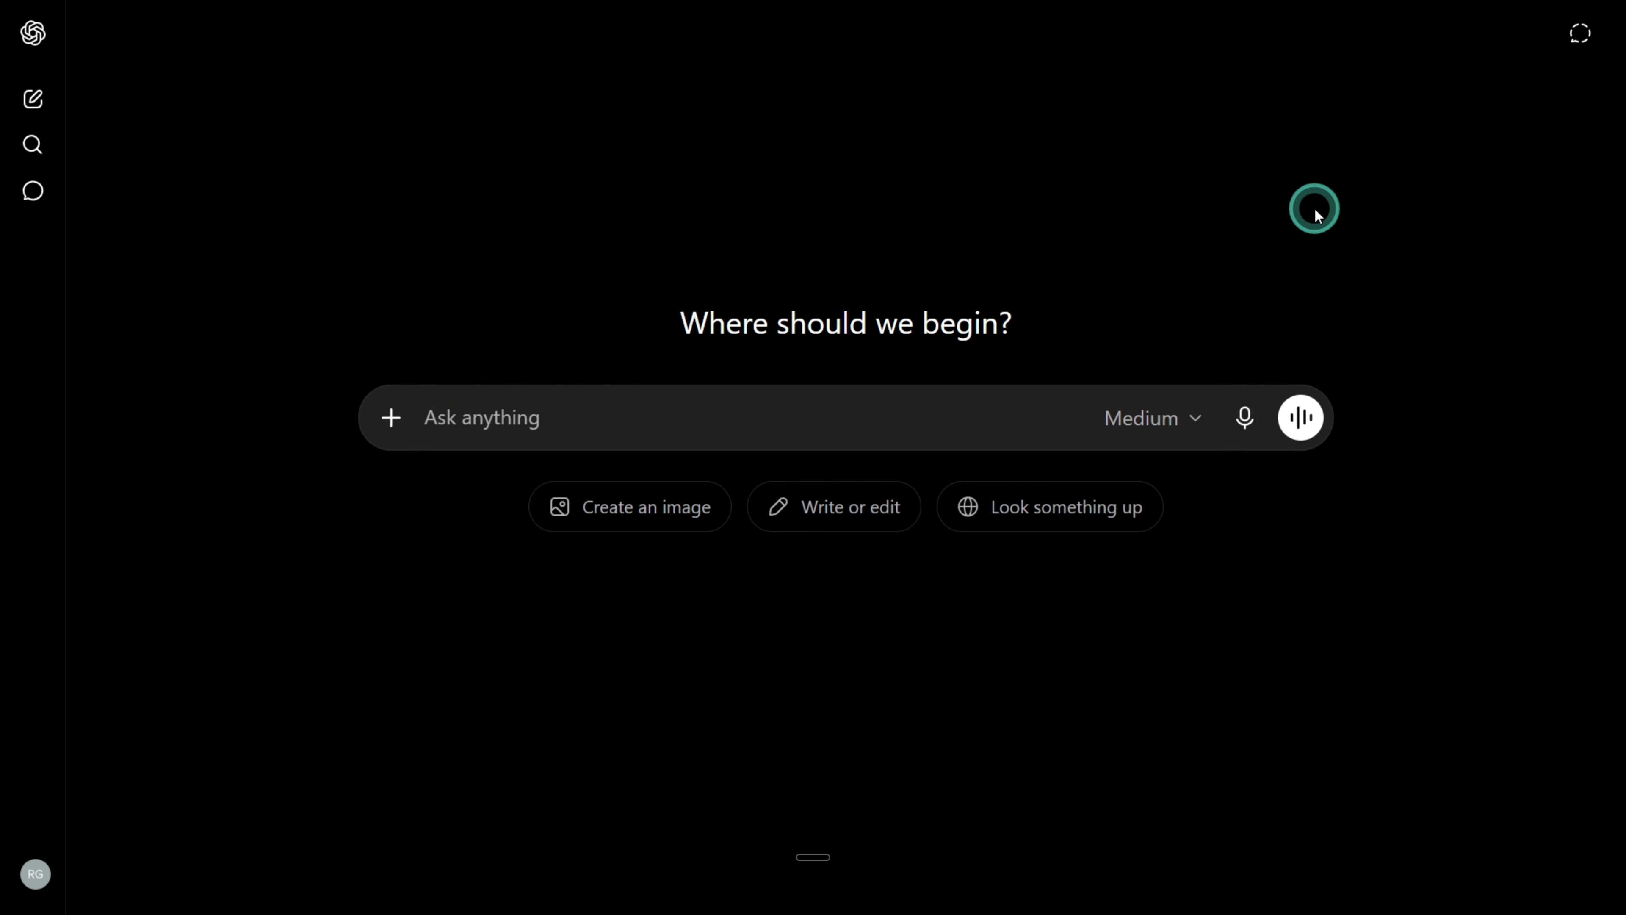
# - Ask ChatGPT to "LIST OUT ALL OF THE YEARS FROM 1995 TO 2026"
pyautogui.write('LIST OUT ALL OF THE YEARS FROM 1995 TO 2026')
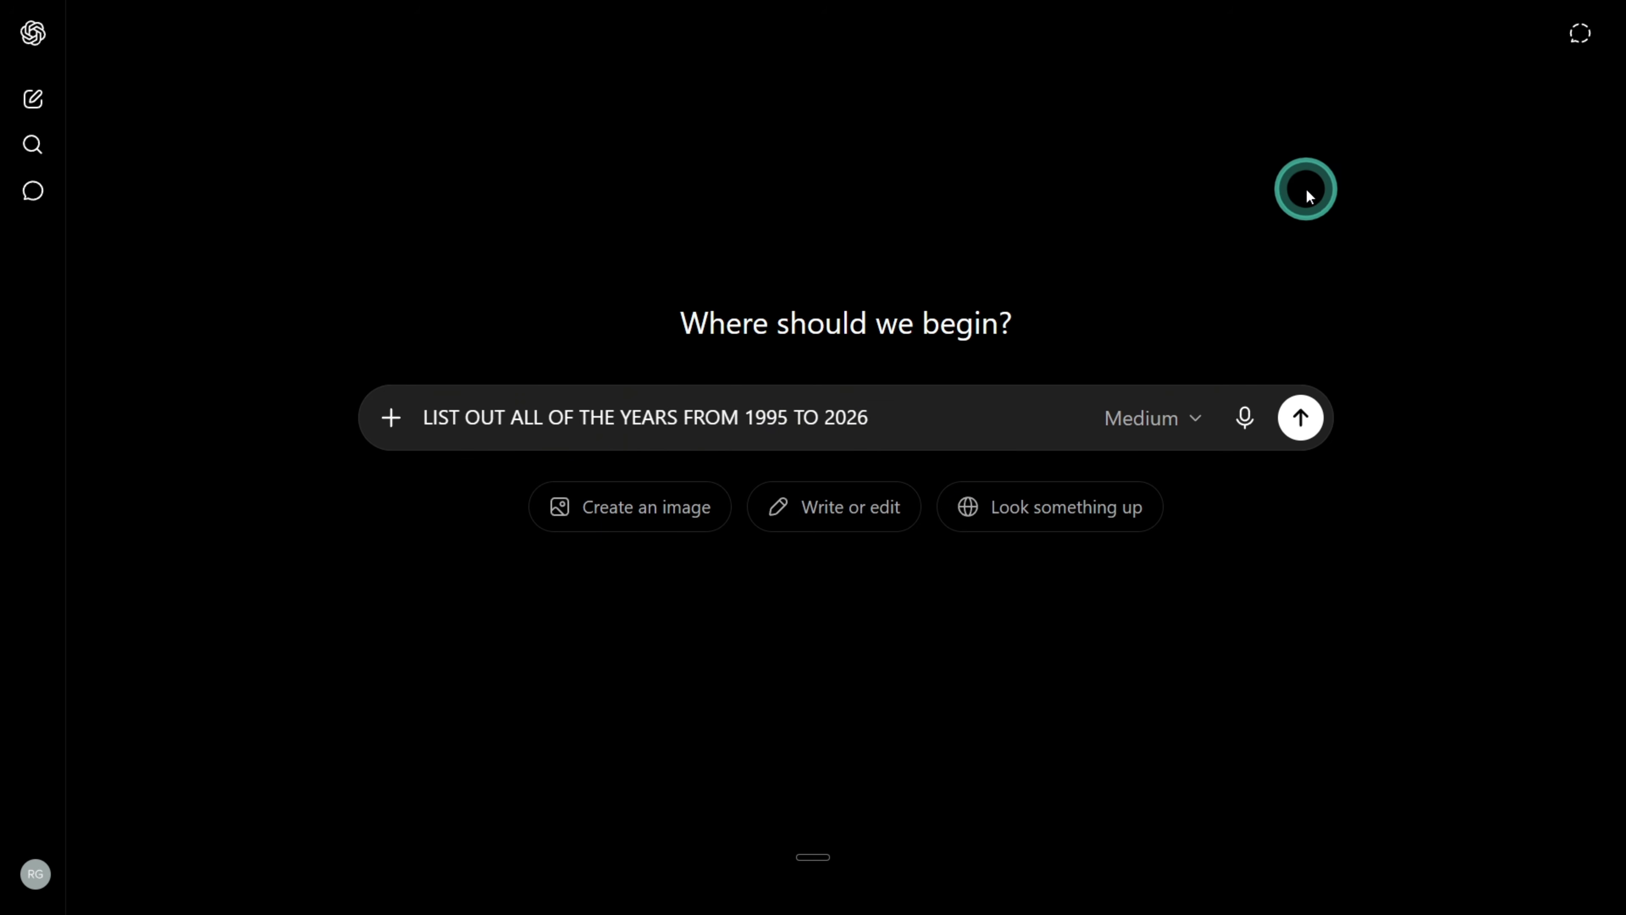
pyautogui.press('Return')
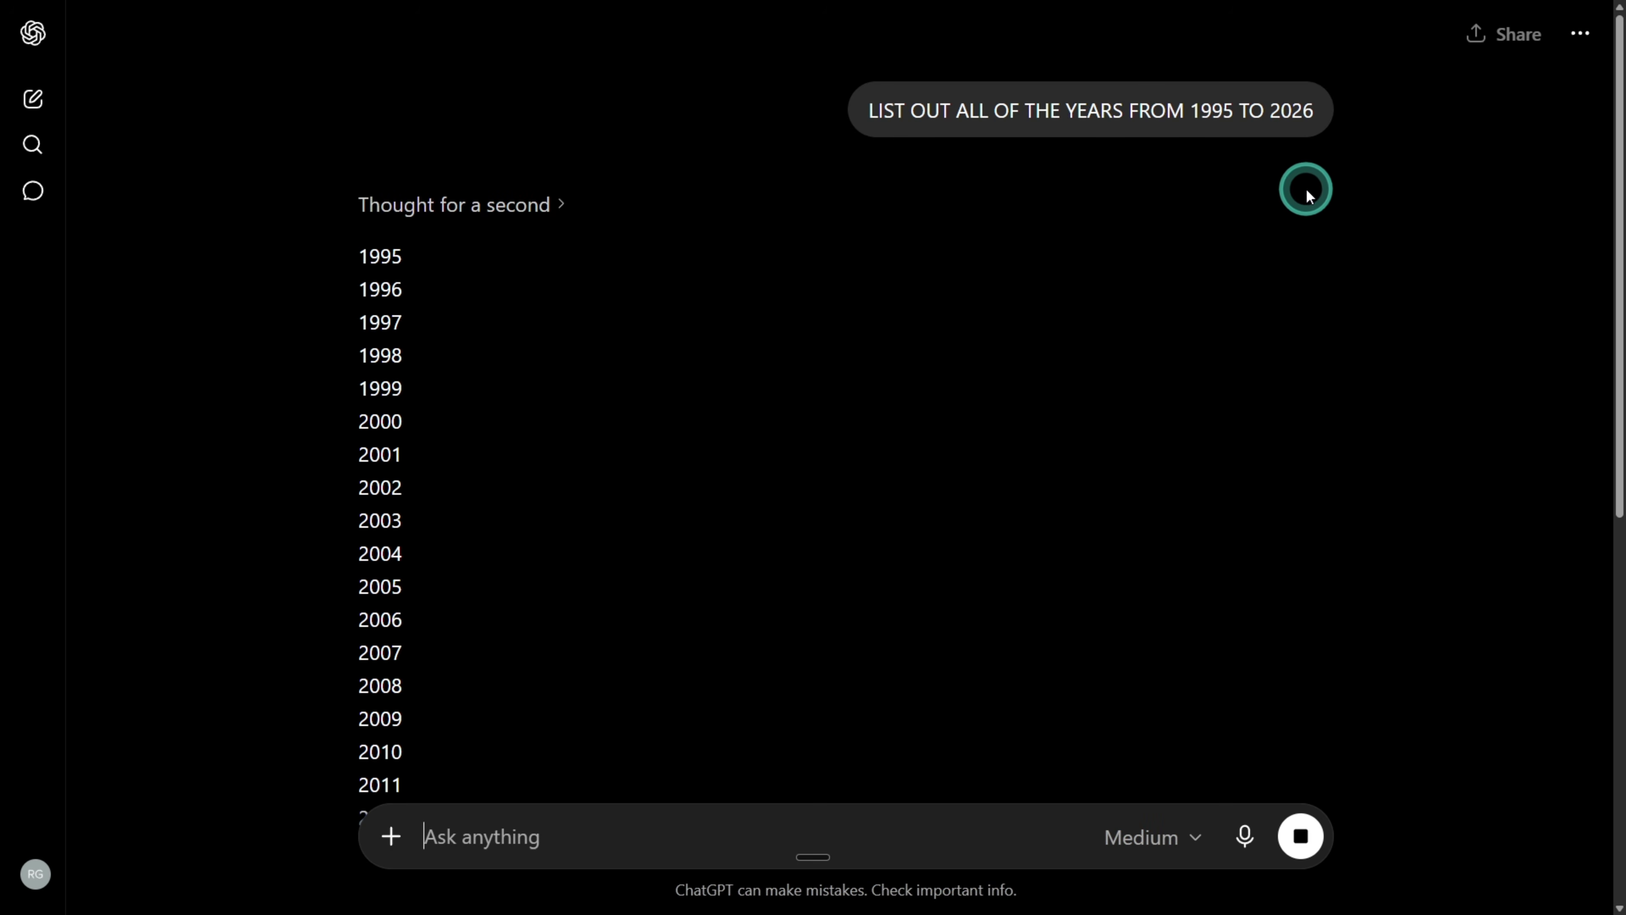
pyautogui.scroll(-6, 1082, 280)
pyautogui.scroll(6, 1088, 297)
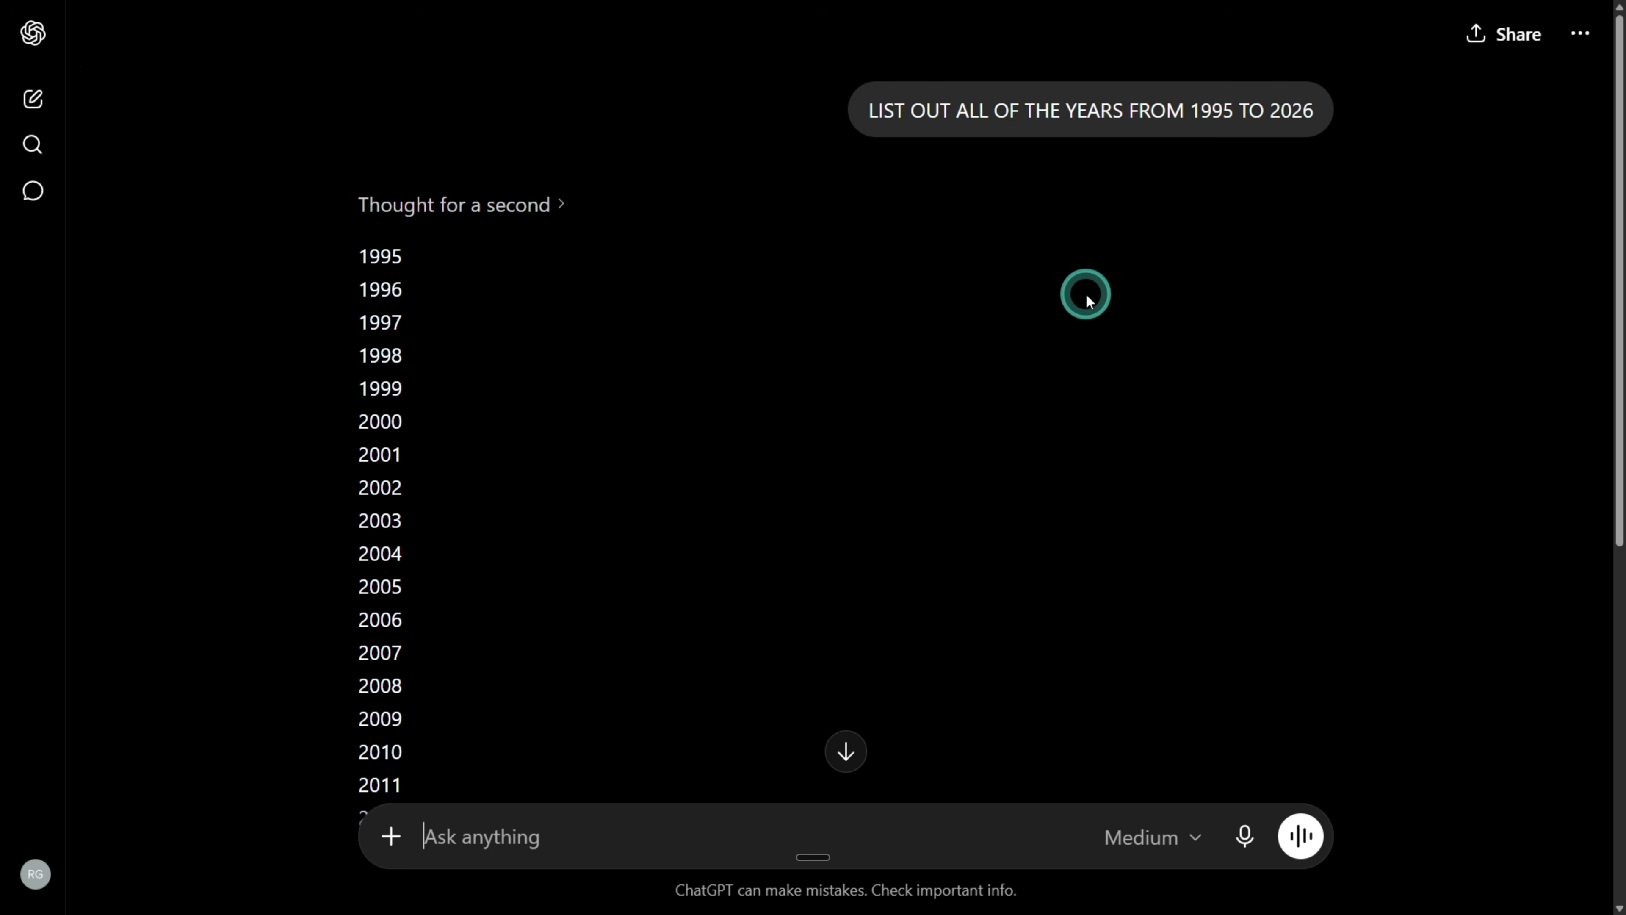
# - Select the whole list of years from 1995 to 2026 in the reply and copy it
pyautogui.scroll(-1, 1088, 298)
pyautogui.moveTo(354, 168); pyautogui.dragTo(490, 685)
pyautogui.scroll(-5, 378, 269)
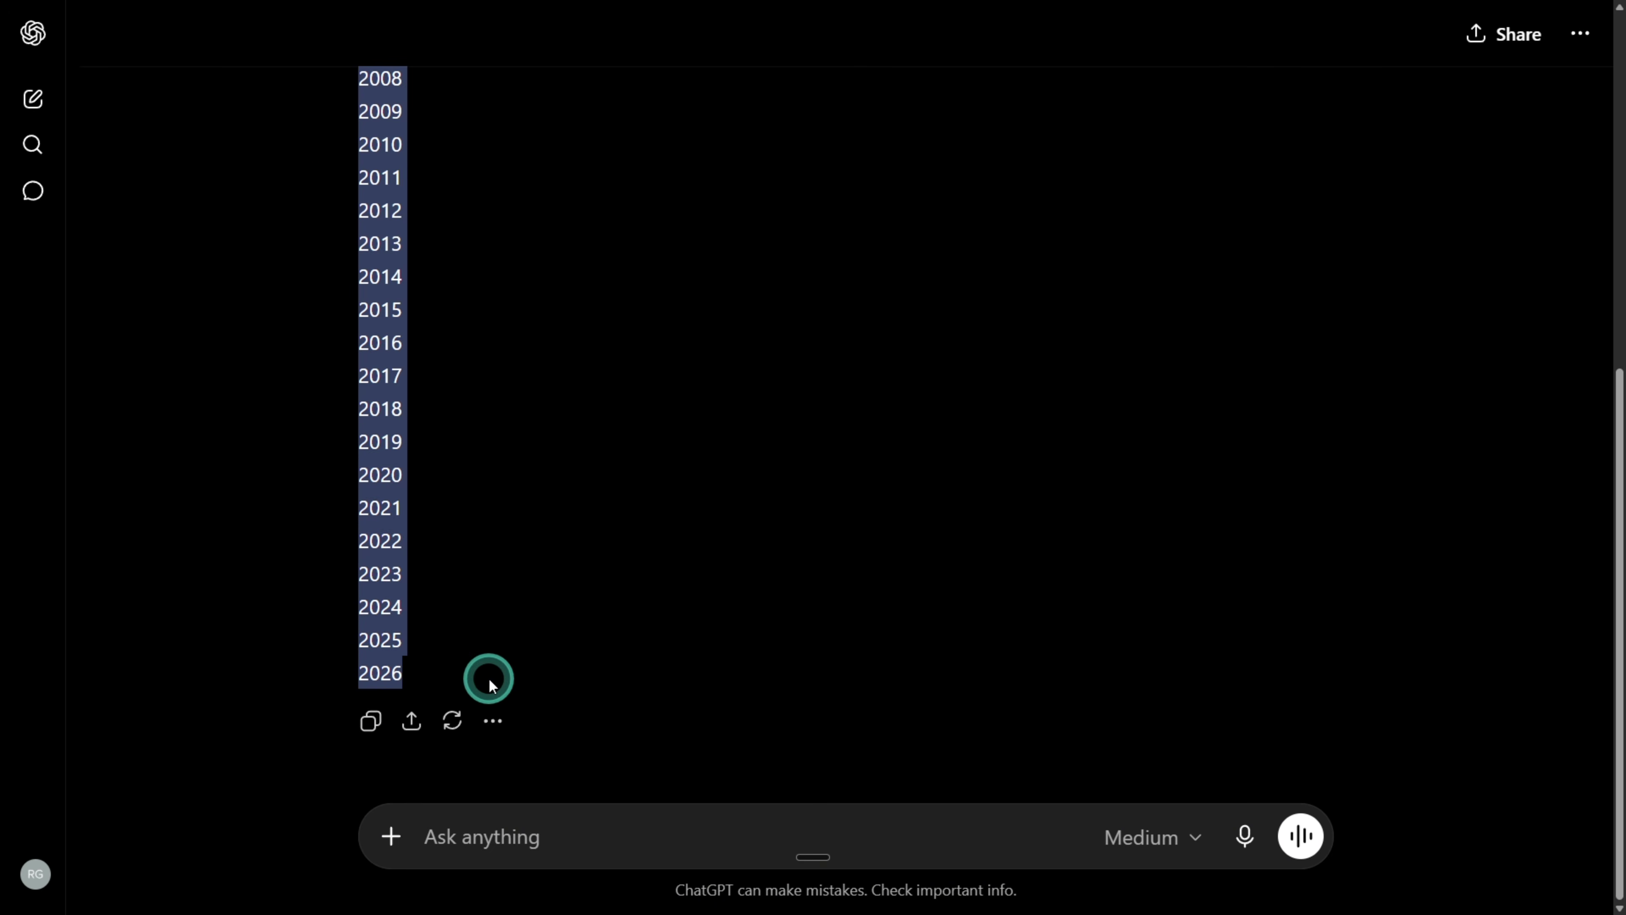
pyautogui.rightClick(403, 627)
pyautogui.click(471, 385)
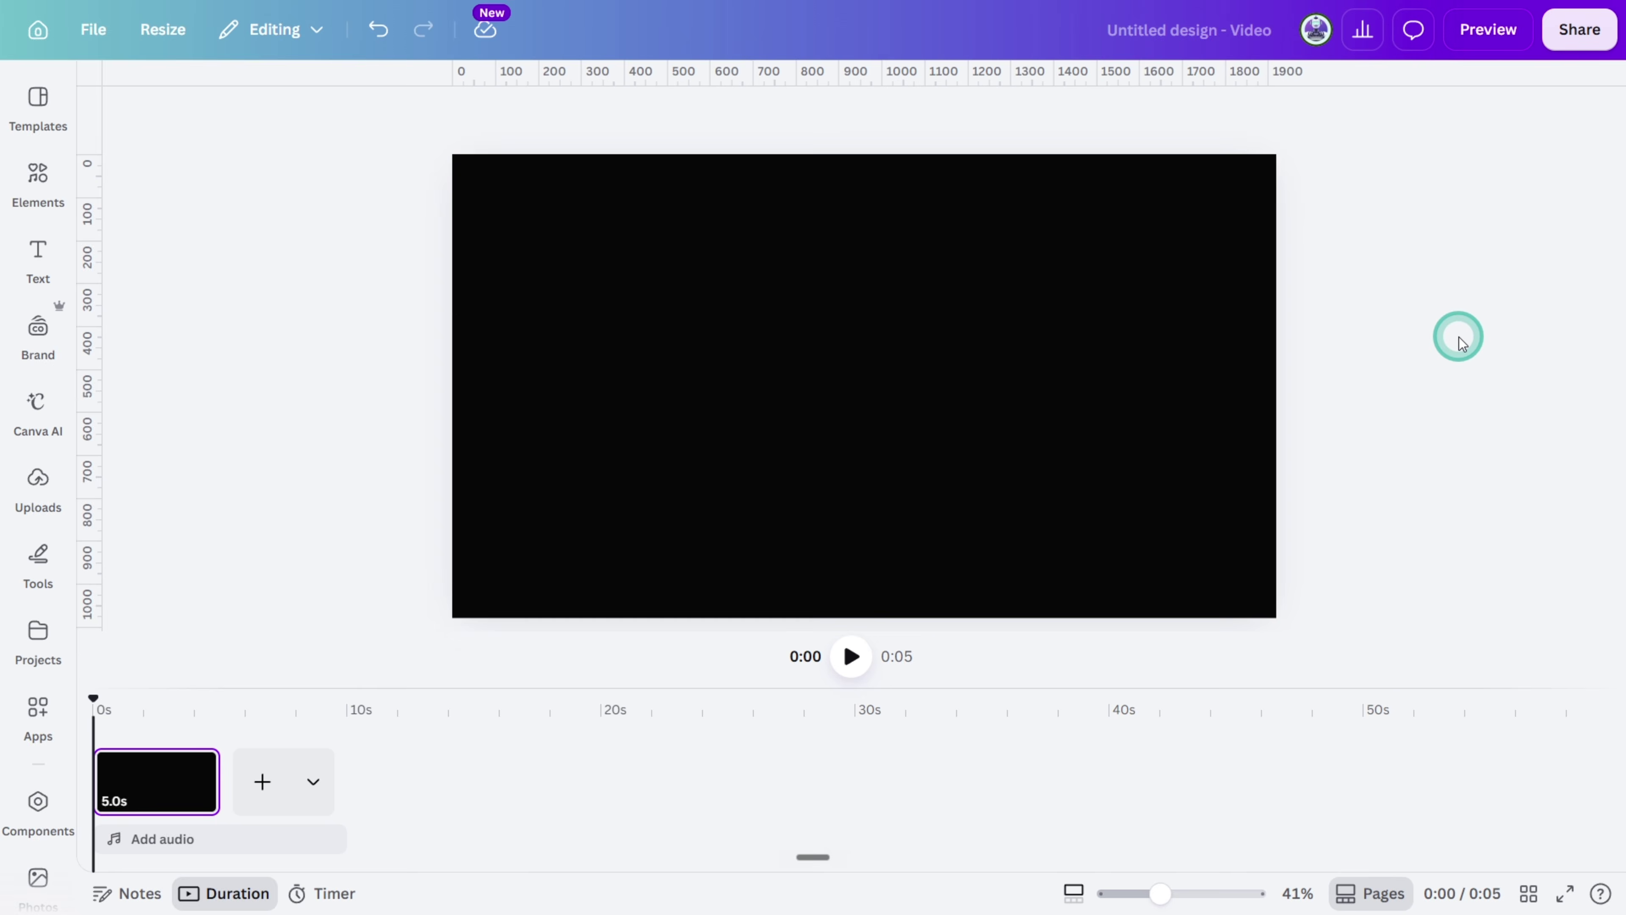
# - Switch to the Canva video design and paste the copied years as text onto the black page
pyautogui.click(952, 452)
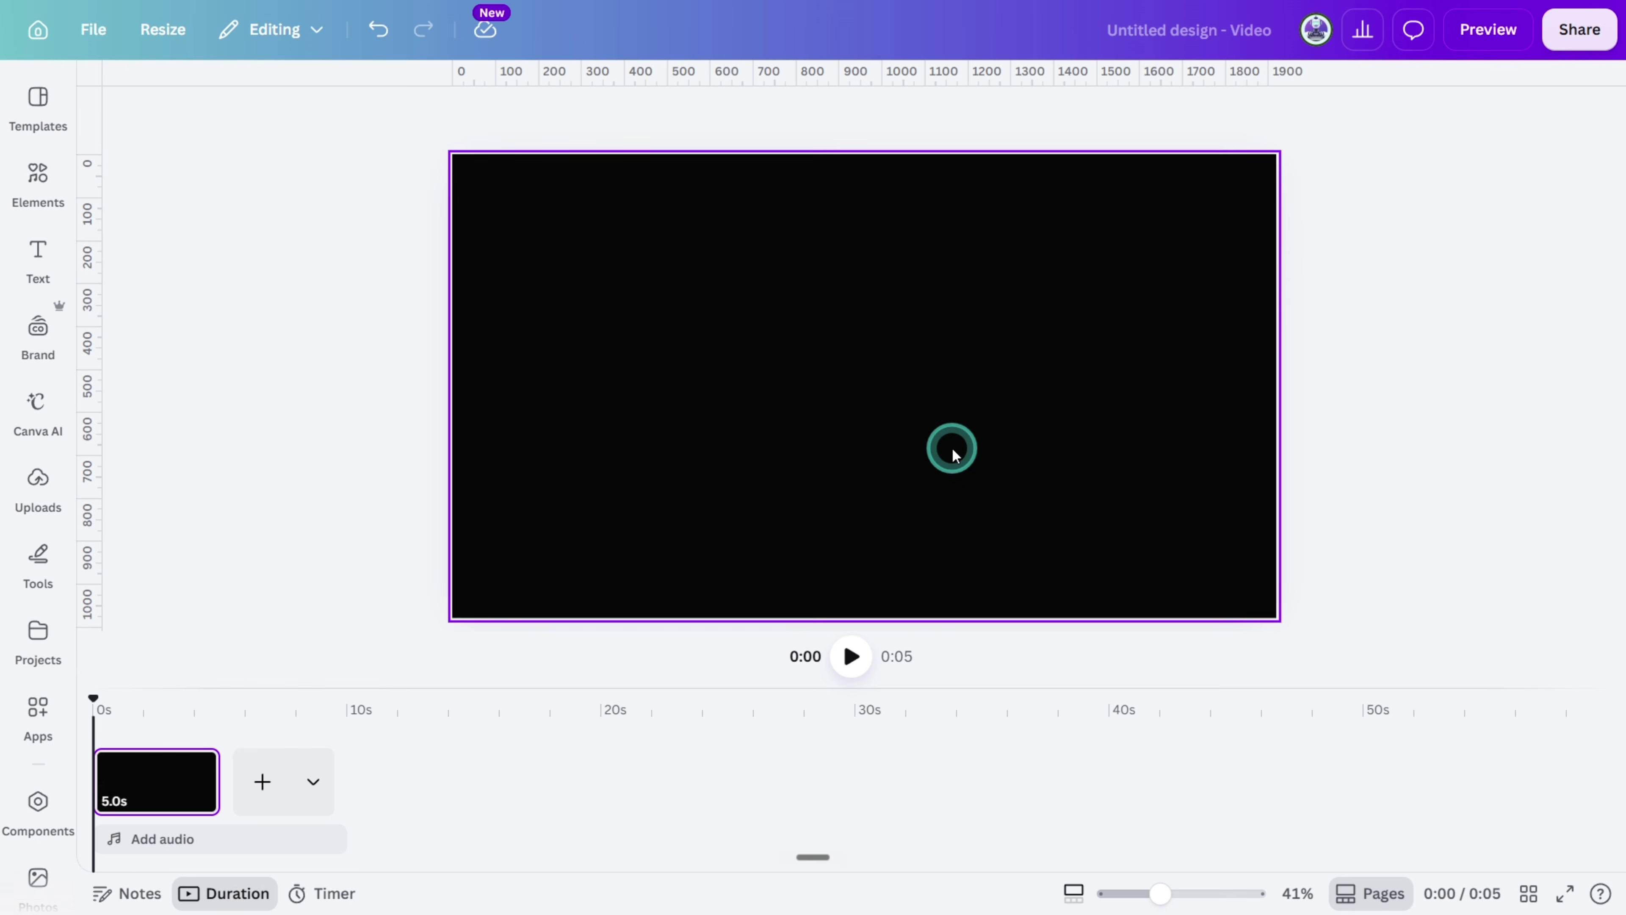
pyautogui.click(953, 453)
pyautogui.hotkey('ctrl', 'v')
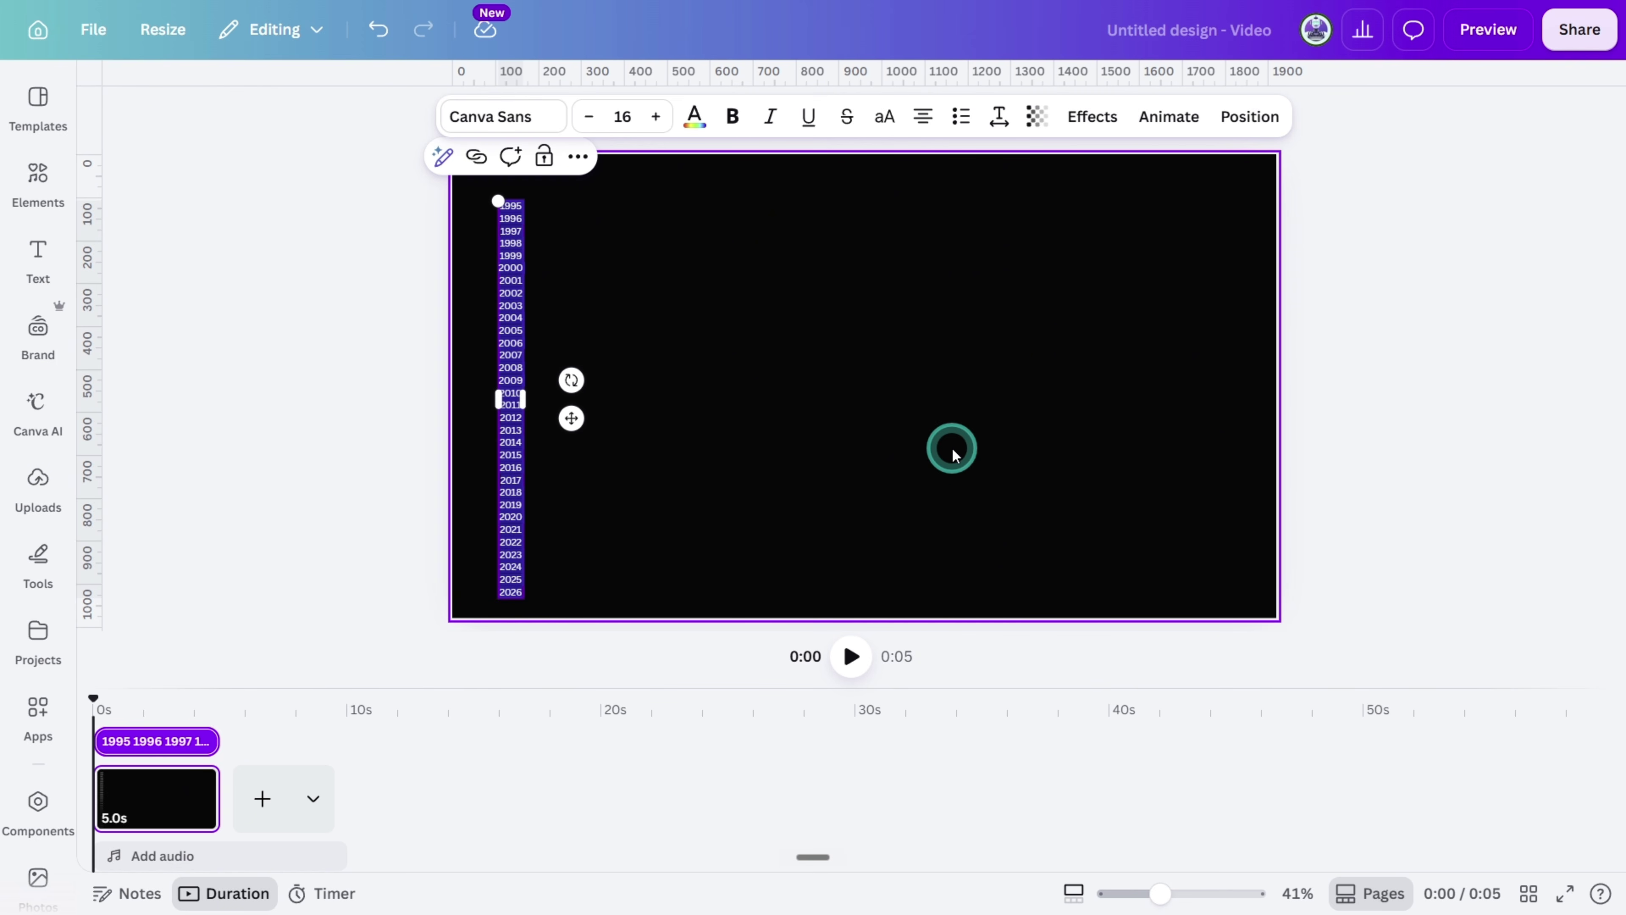
pyautogui.click(952, 454)
# - Change the font of the years text to Droid Serif Bold
pyautogui.click(511, 307)
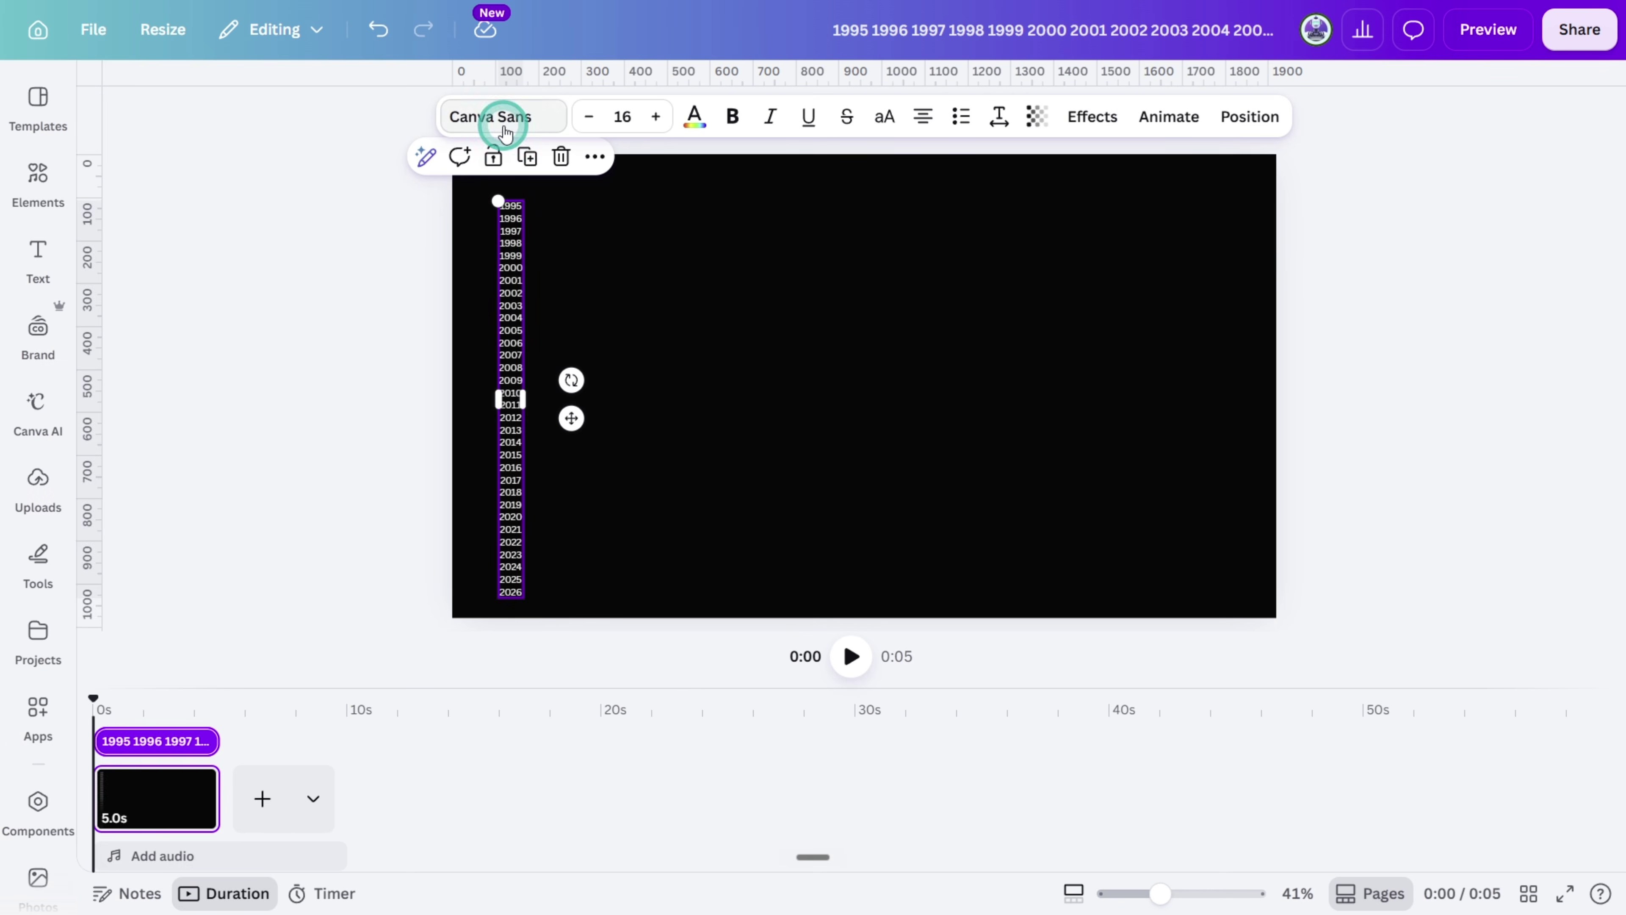
pyautogui.click(503, 116)
pyautogui.write('DRIOD')
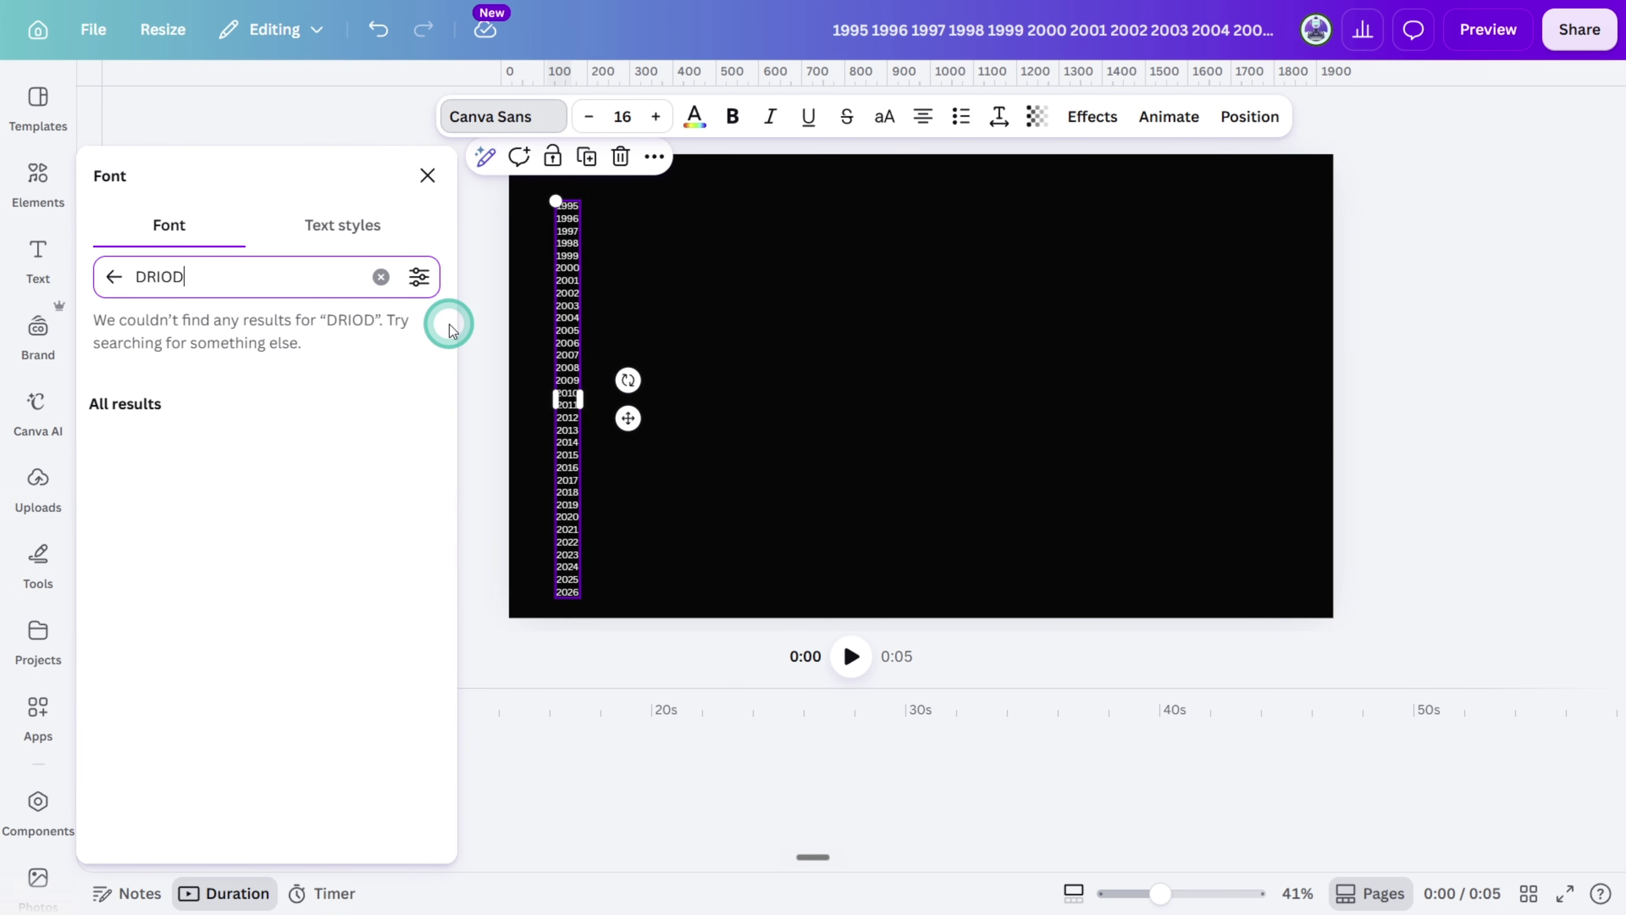
pyautogui.press('BackSpace')
pyautogui.press('BackSpace')
pyautogui.press('BackSpace')
pyautogui.write('OID')
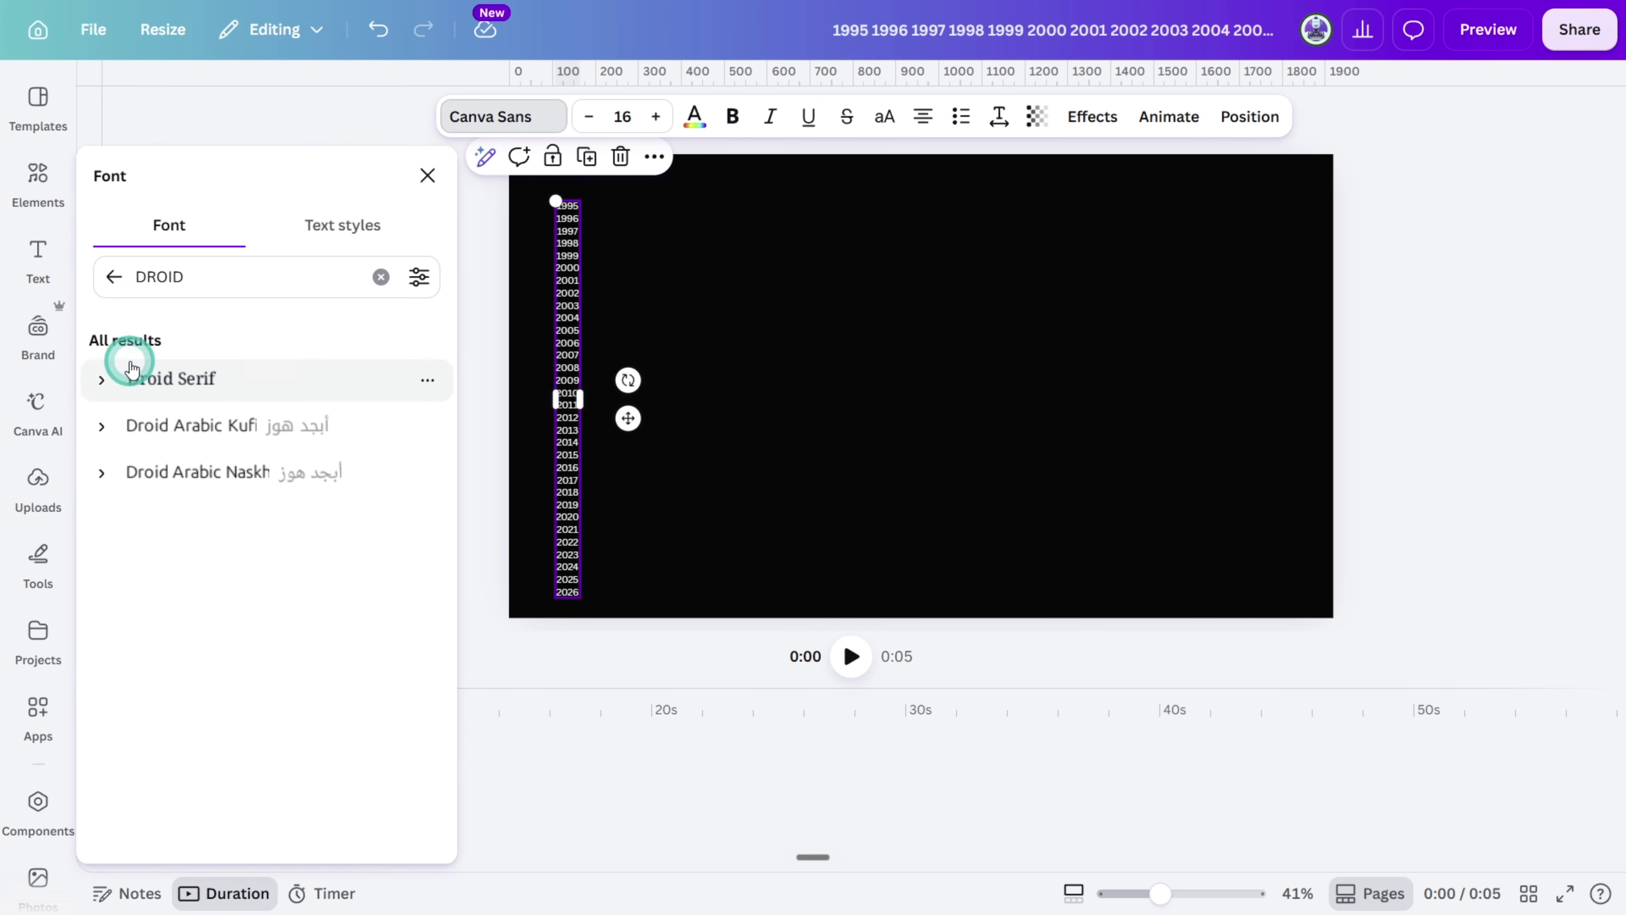
pyautogui.click(127, 377)
pyautogui.click(143, 472)
# - Set the years text to font size 145 and widen its text box so each year fits on one line
pyautogui.click(618, 114)
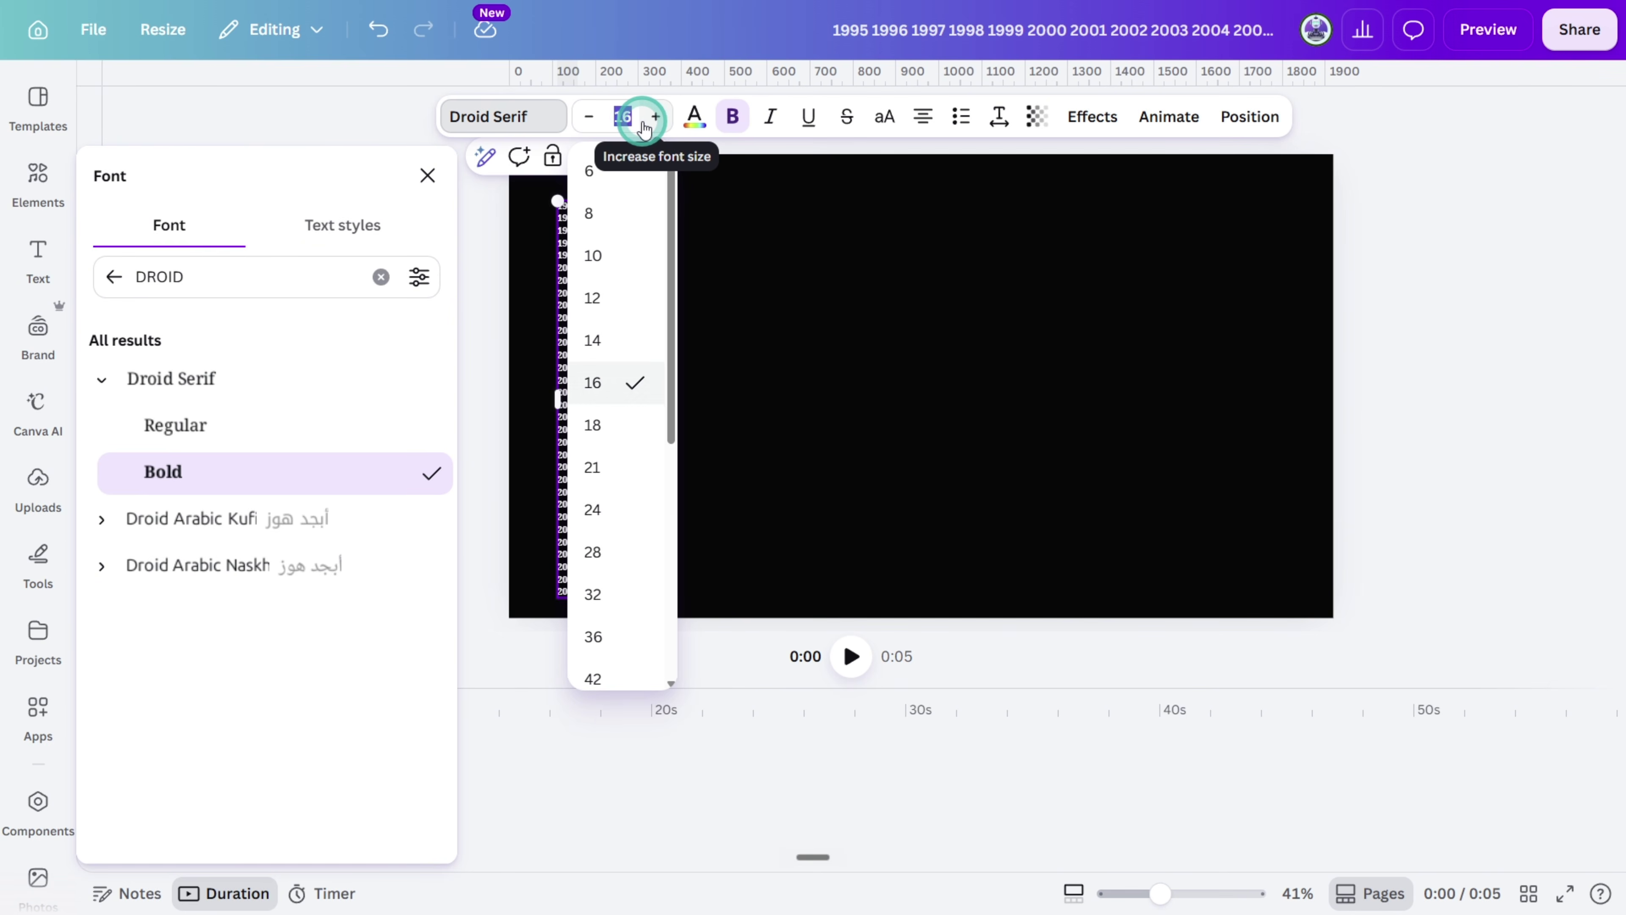
pyautogui.write('145')
pyautogui.press('Return')
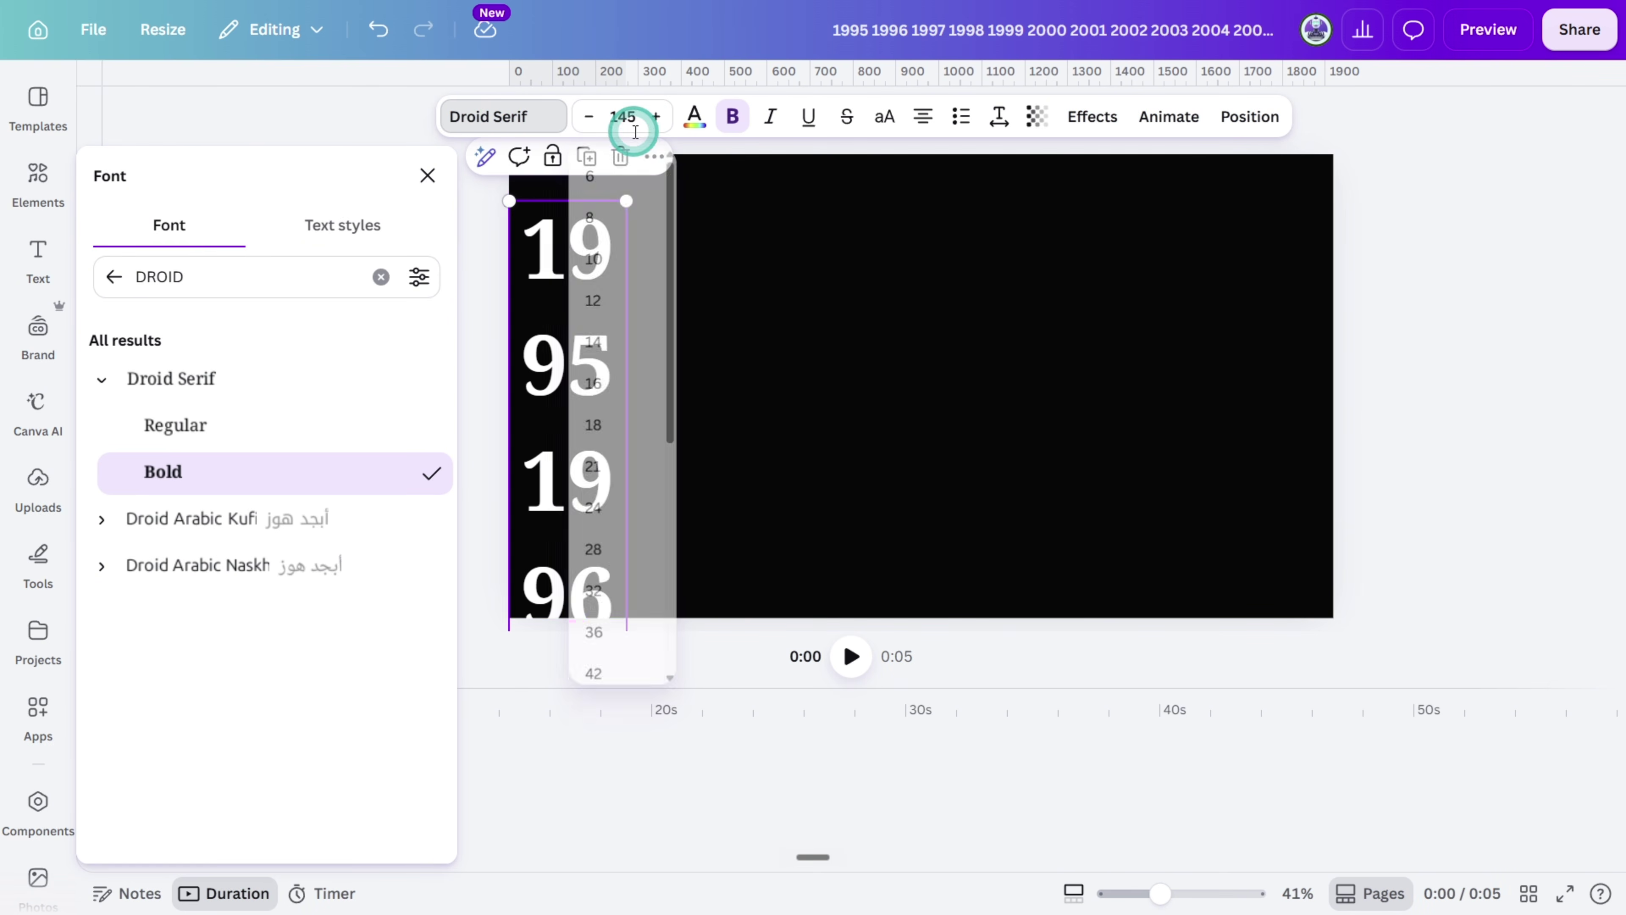
pyautogui.click(847, 392)
pyautogui.moveTo(628, 414); pyautogui.dragTo(744, 436)
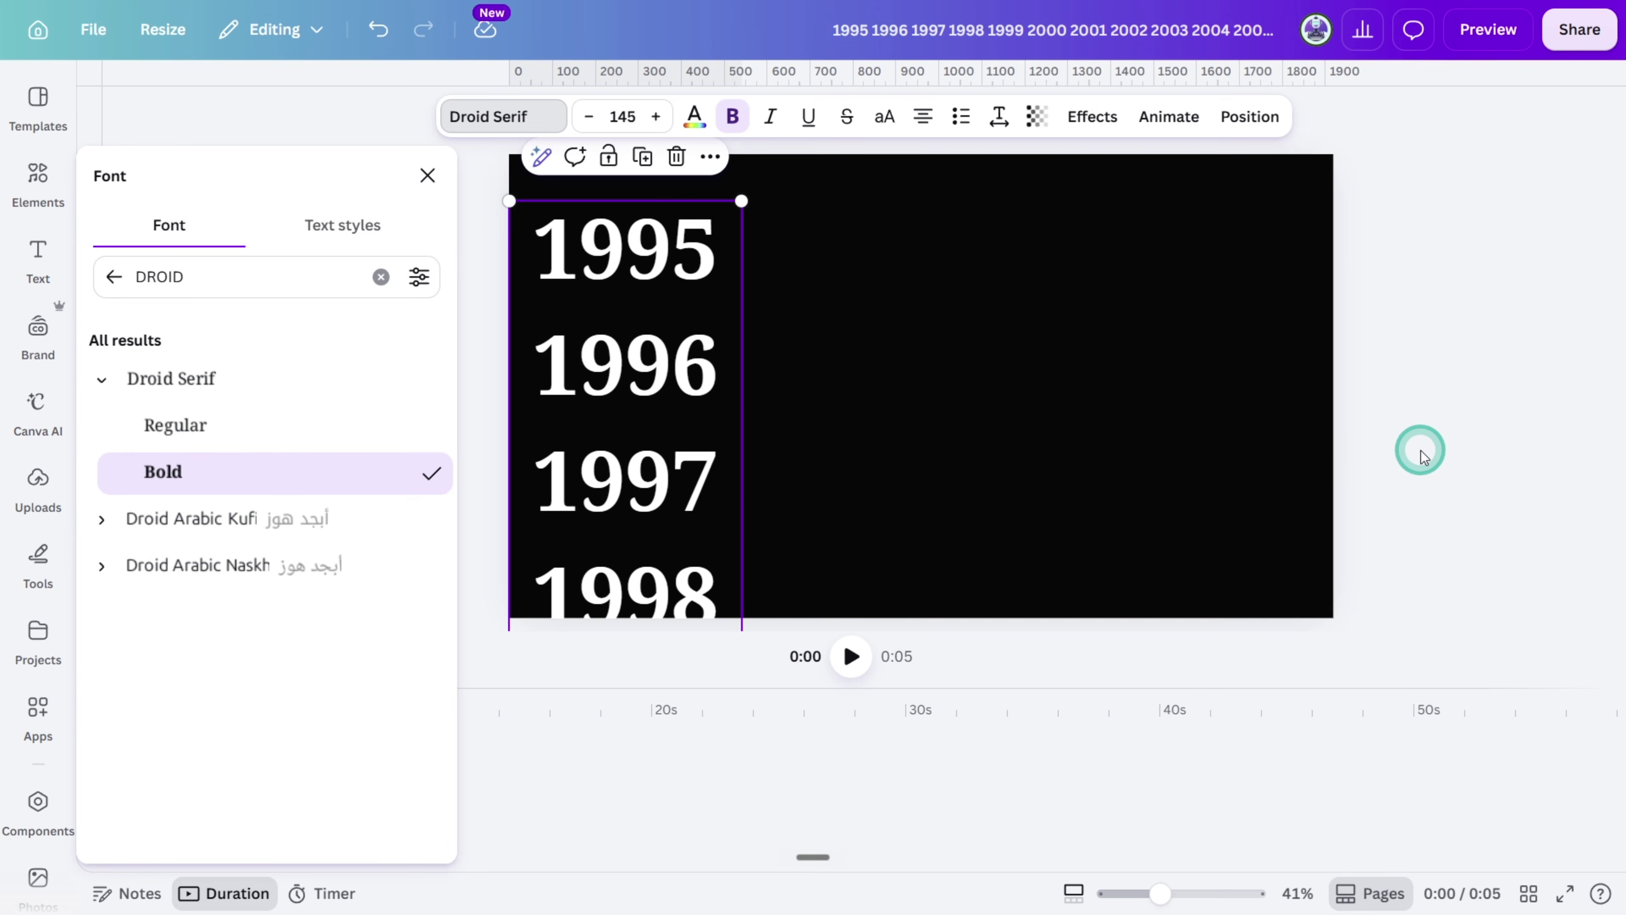
# - Move the years text box to the horizontal centre of the page, with 1995 near the upper edge
pyautogui.click(1420, 450)
pyautogui.click(628, 414)
pyautogui.moveTo(628, 413); pyautogui.dragTo(915, 399)
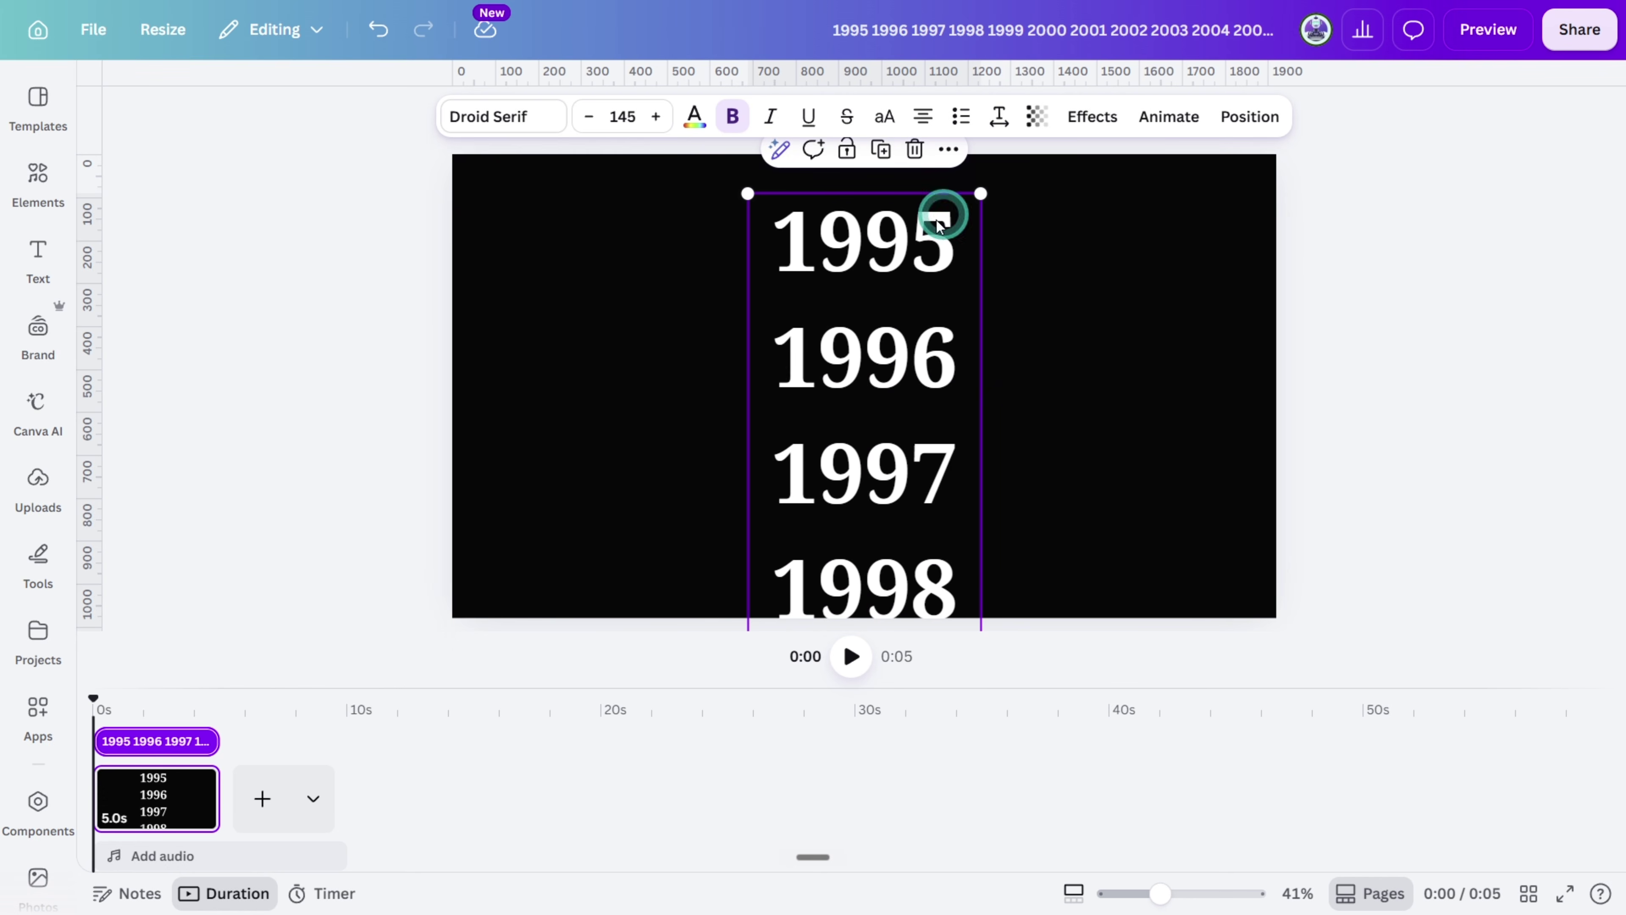
# - Place a horizontal guide across the middle of the page and move the years text down so 1996 sits on it
pyautogui.moveTo(1082, 75); pyautogui.dragTo(1088, 387)
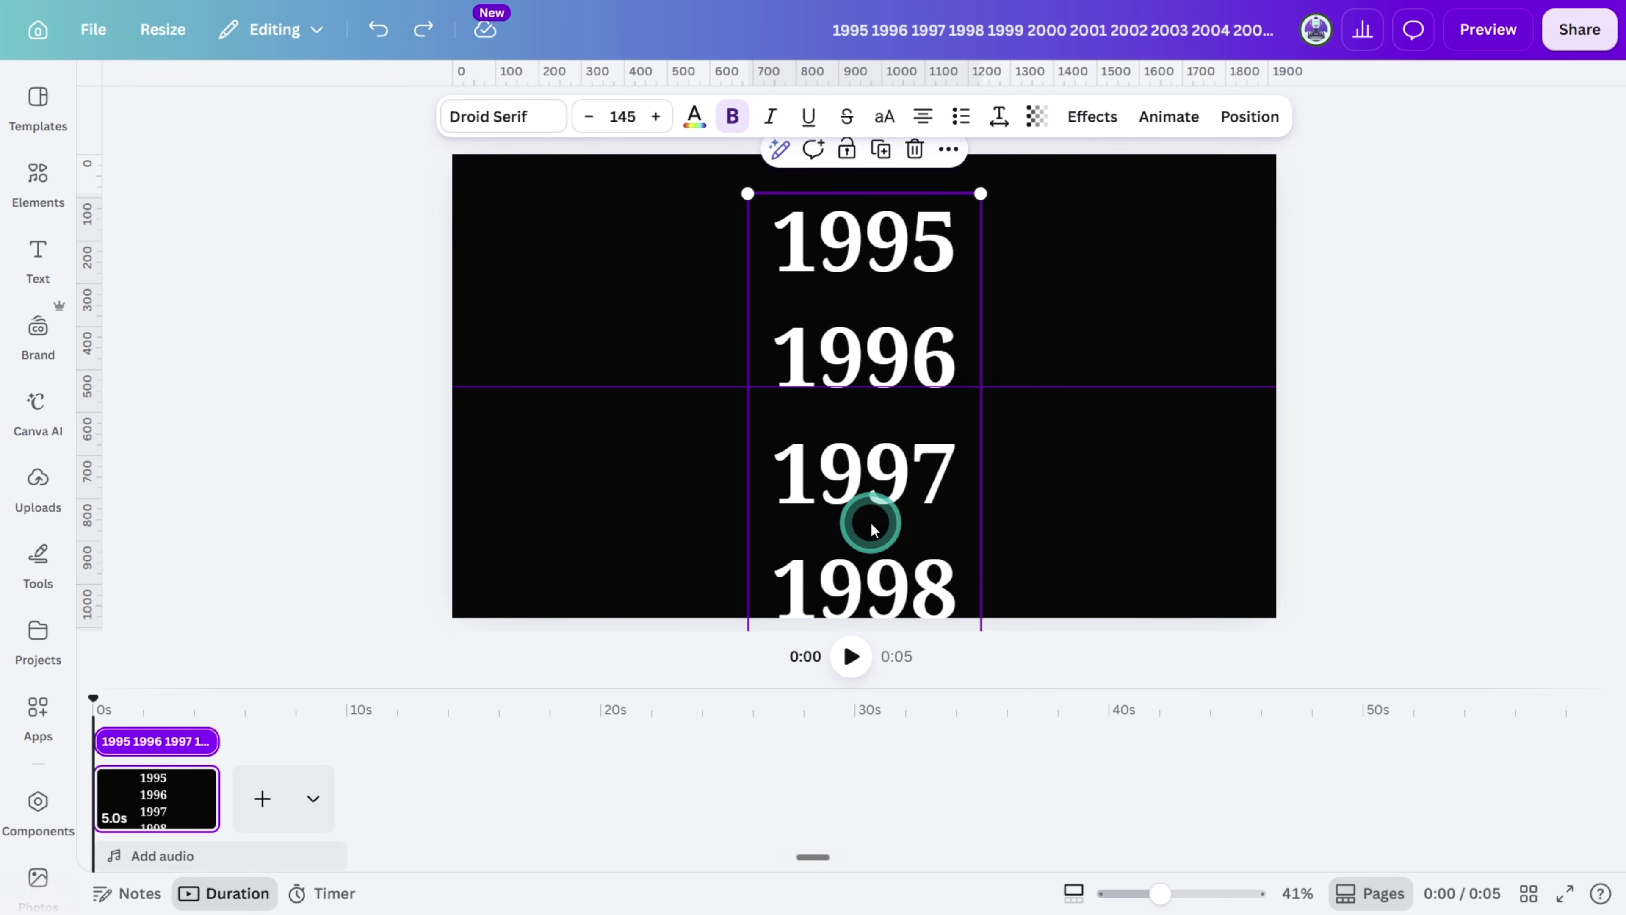
pyautogui.moveTo(872, 529)
pyautogui.mouseDown()
pyautogui.moveTo(852, 533)
pyautogui.moveTo(872, 559)
pyautogui.mouseUp()
pyautogui.click(1506, 581)
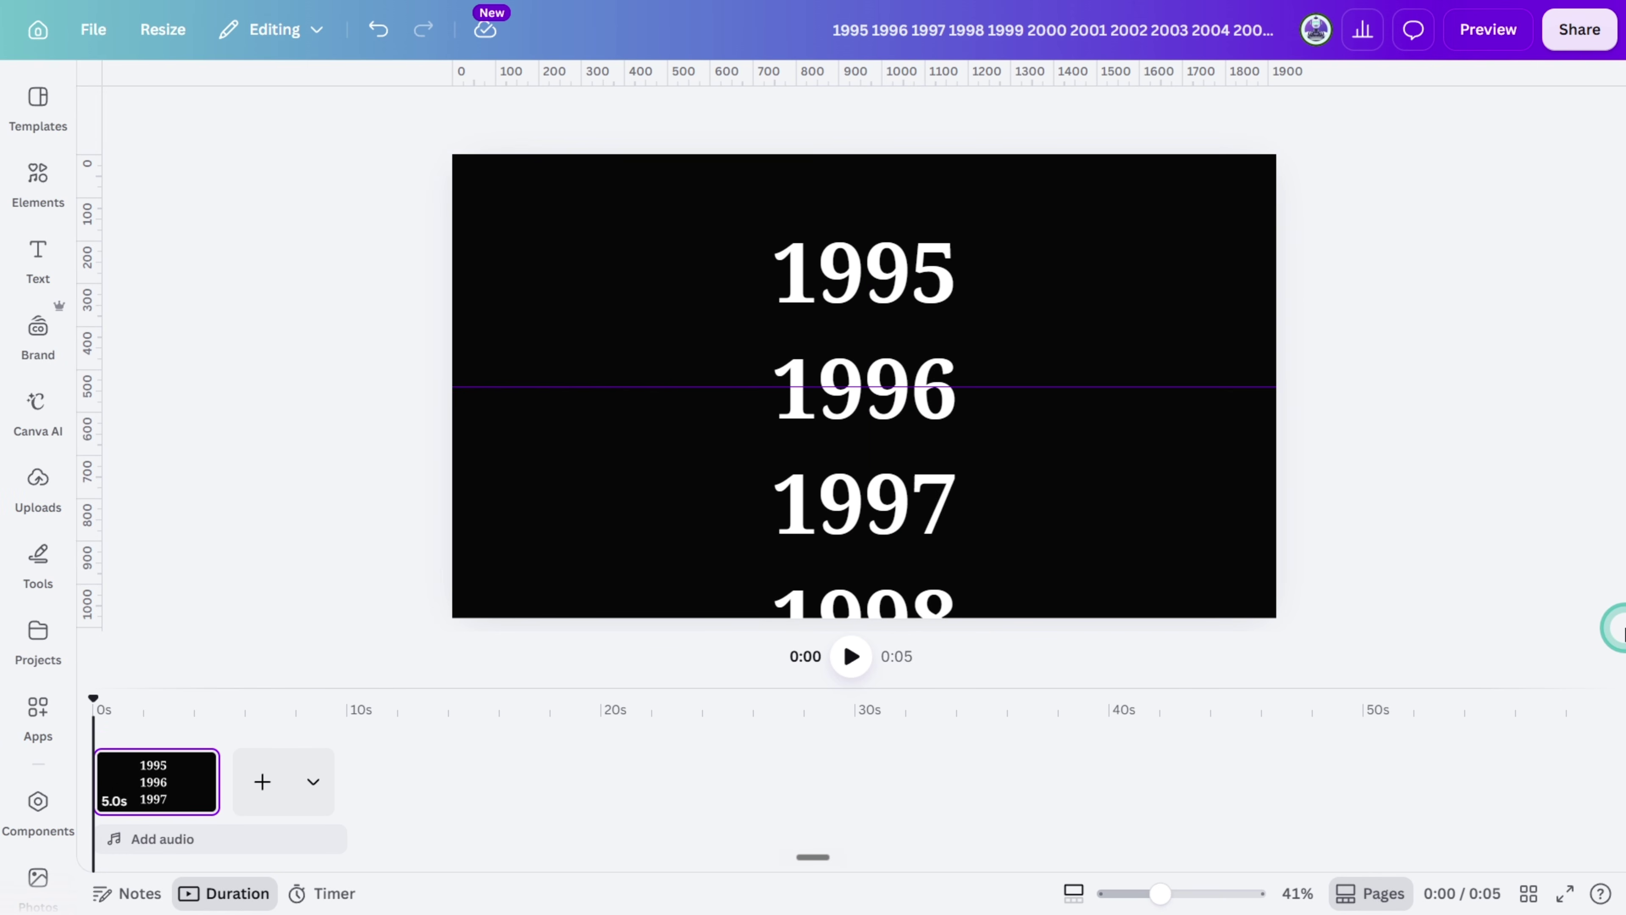
# - Add a square shape to the page and fill it with a radial gradient
pyautogui.press('r')
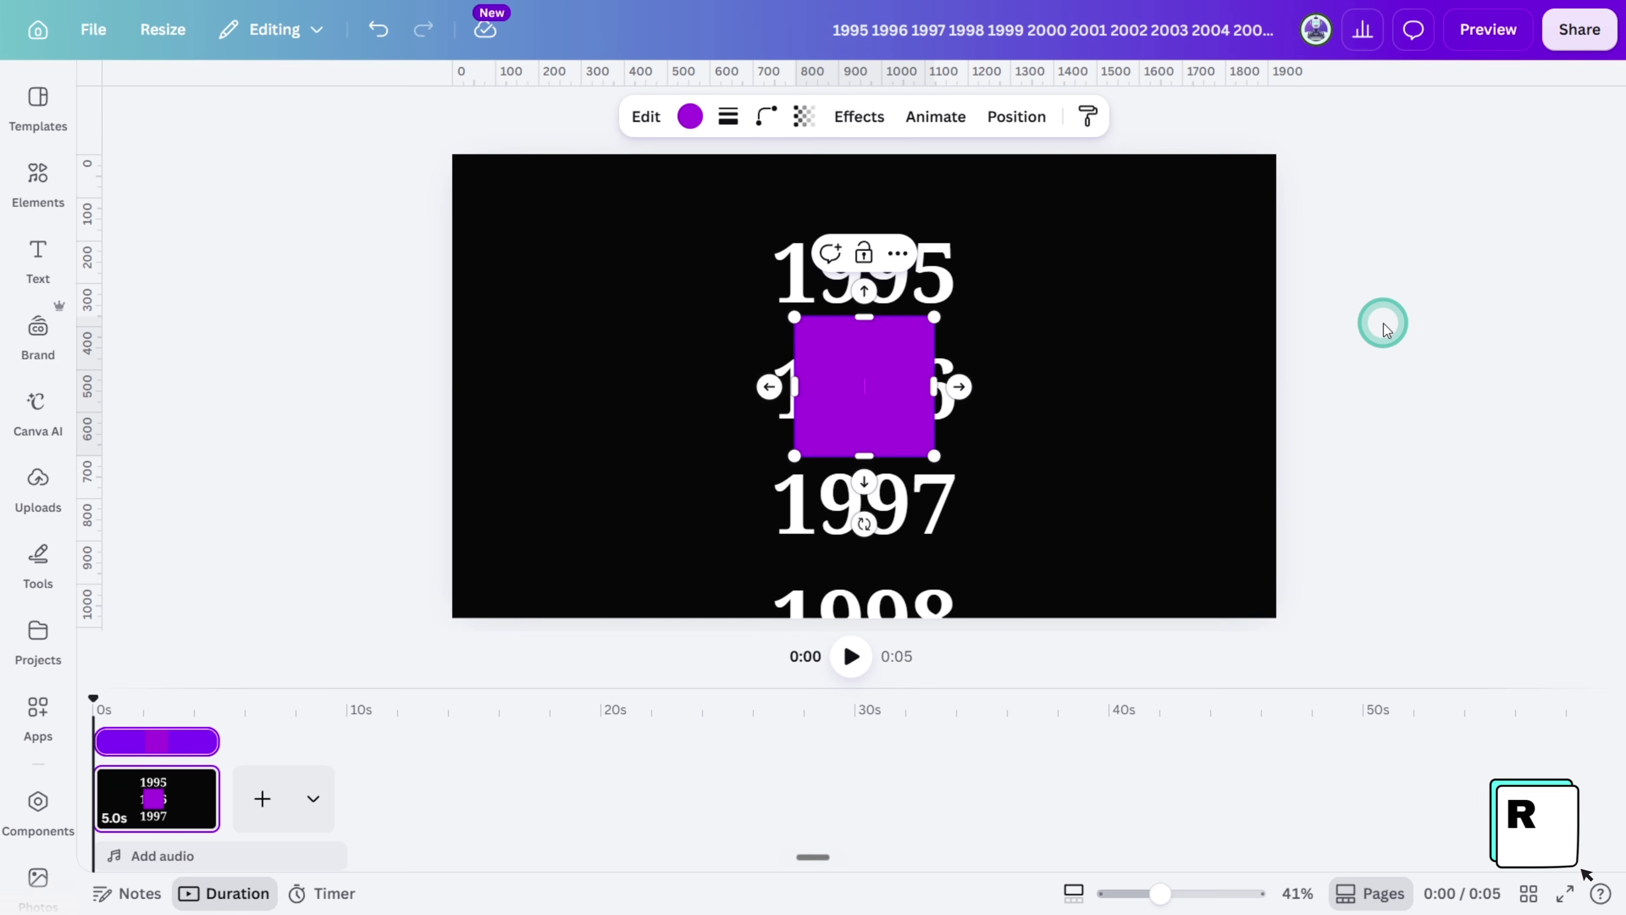
pyautogui.click(689, 116)
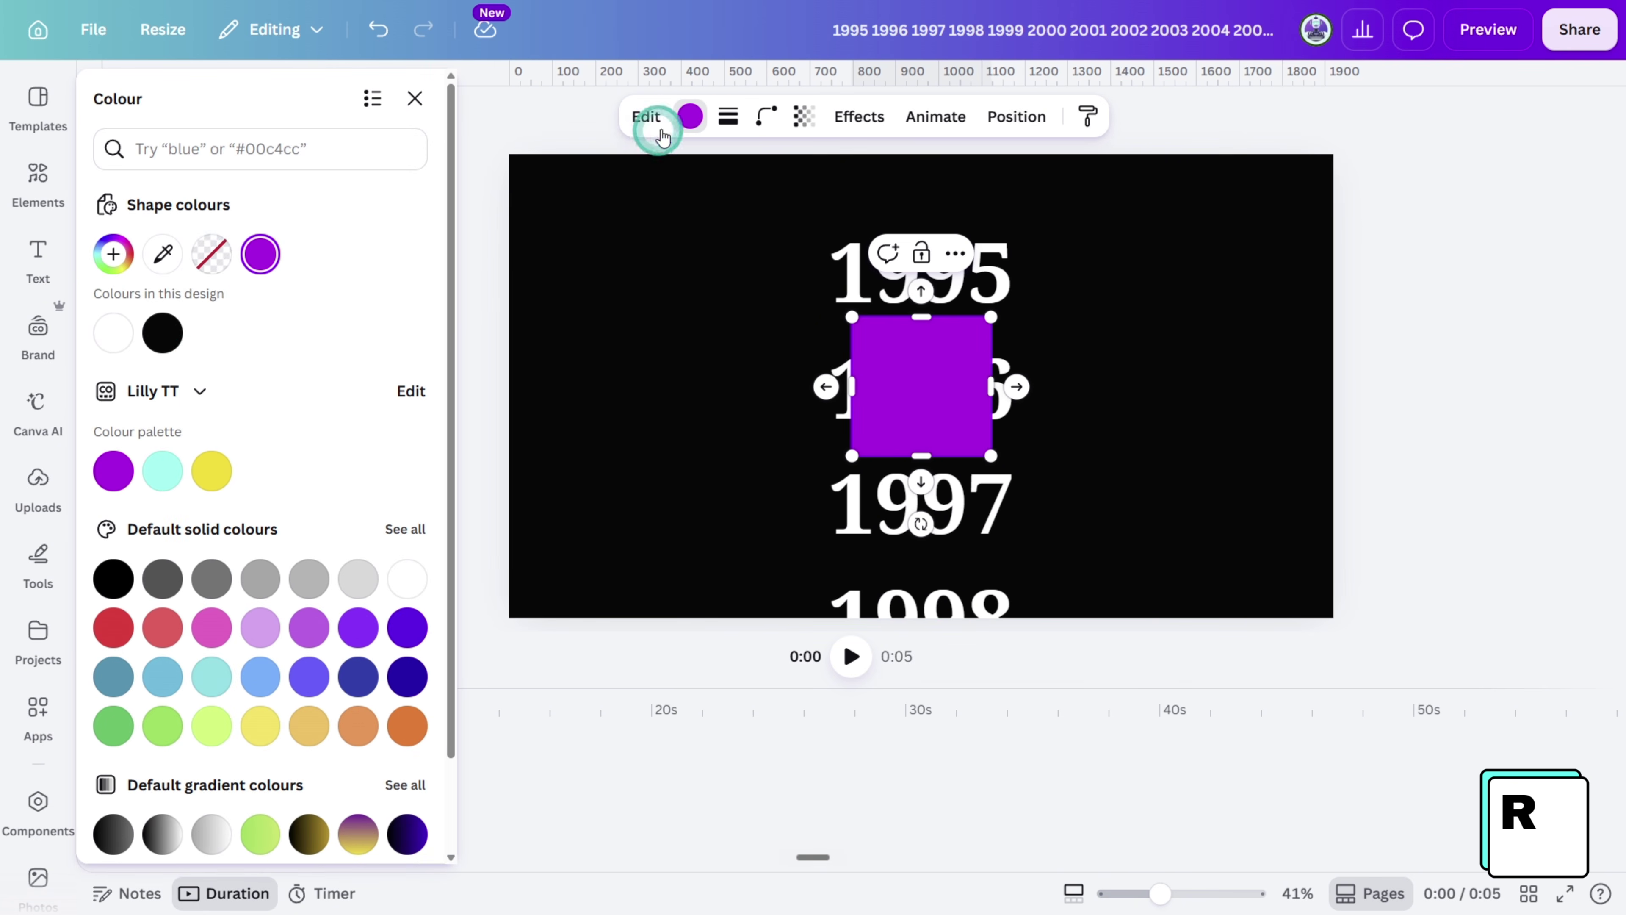
pyautogui.click(164, 337)
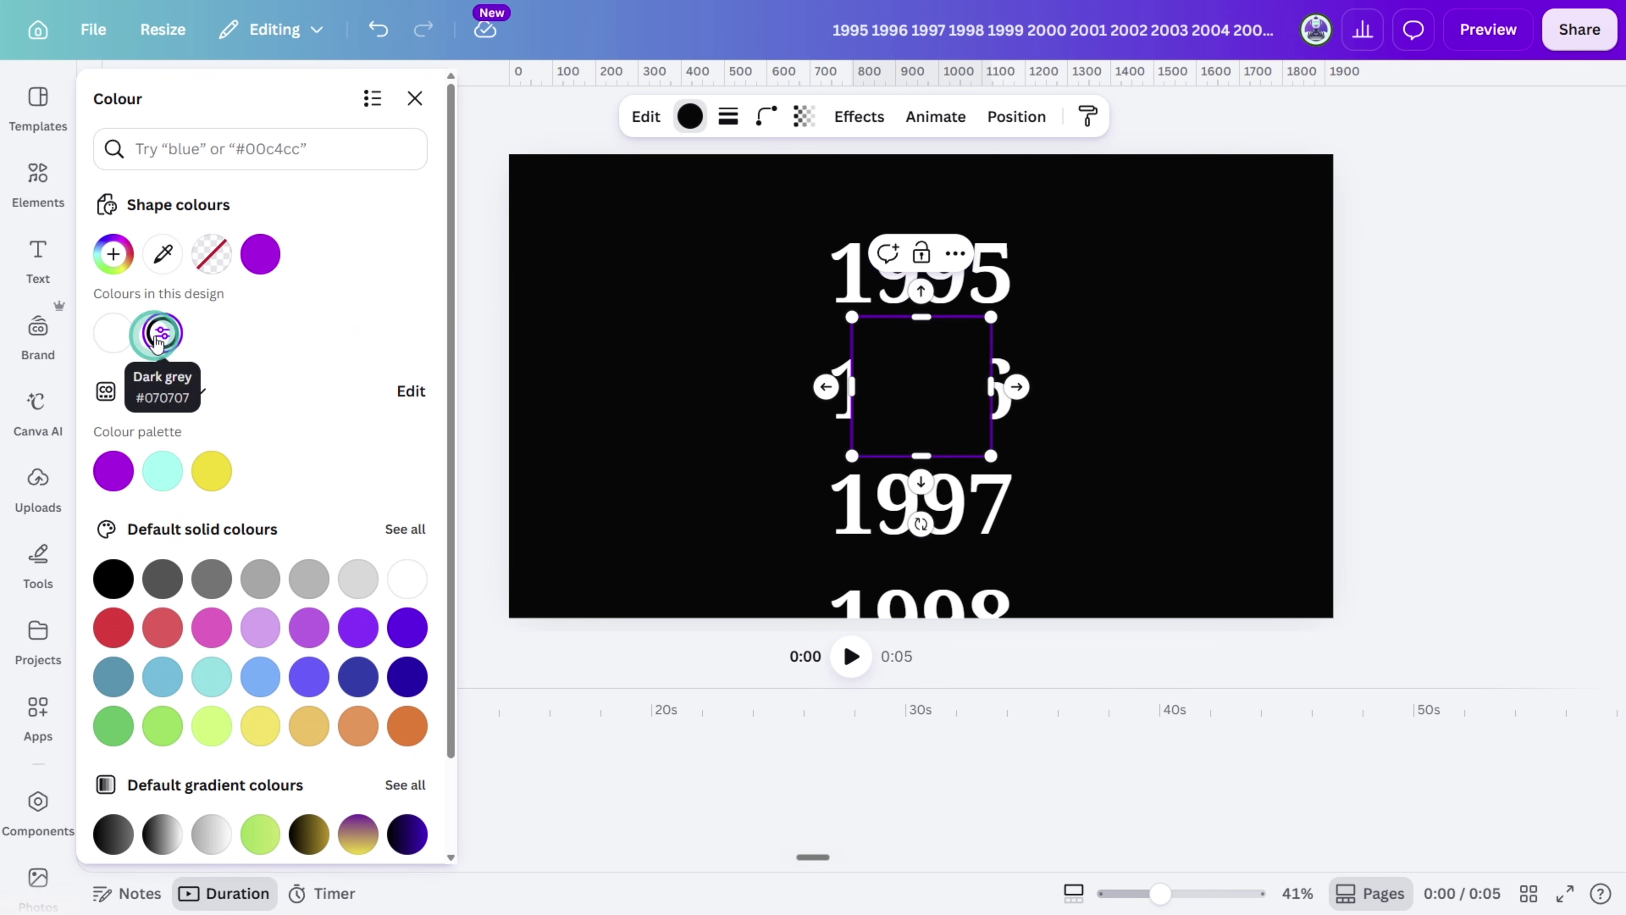
pyautogui.click(113, 254)
pyautogui.click(365, 308)
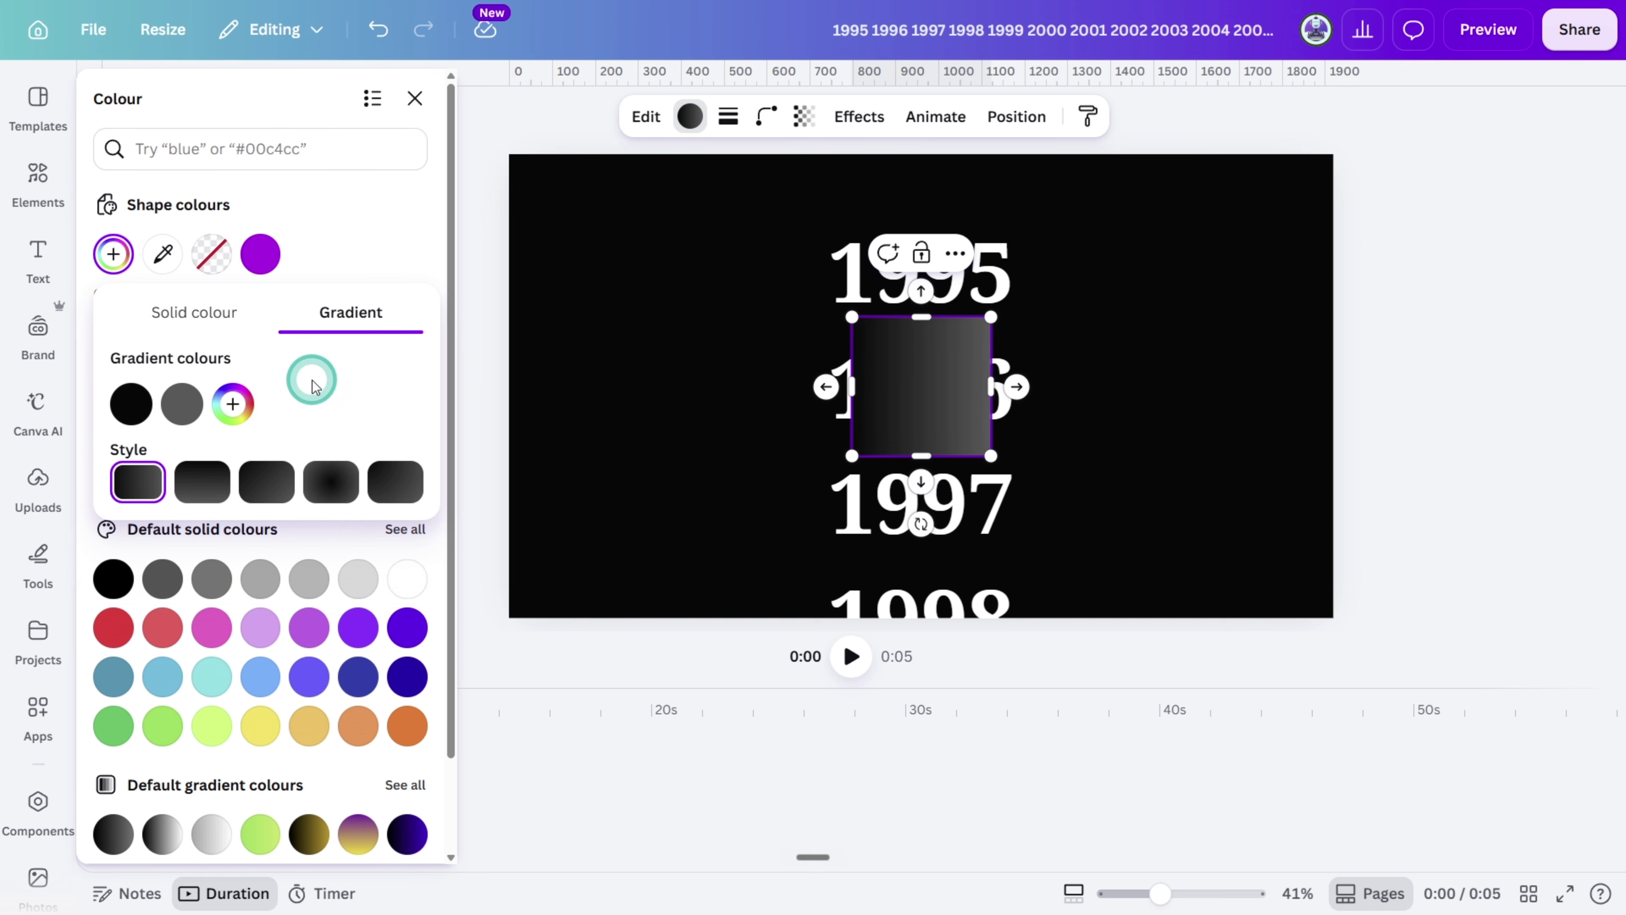
pyautogui.click(333, 491)
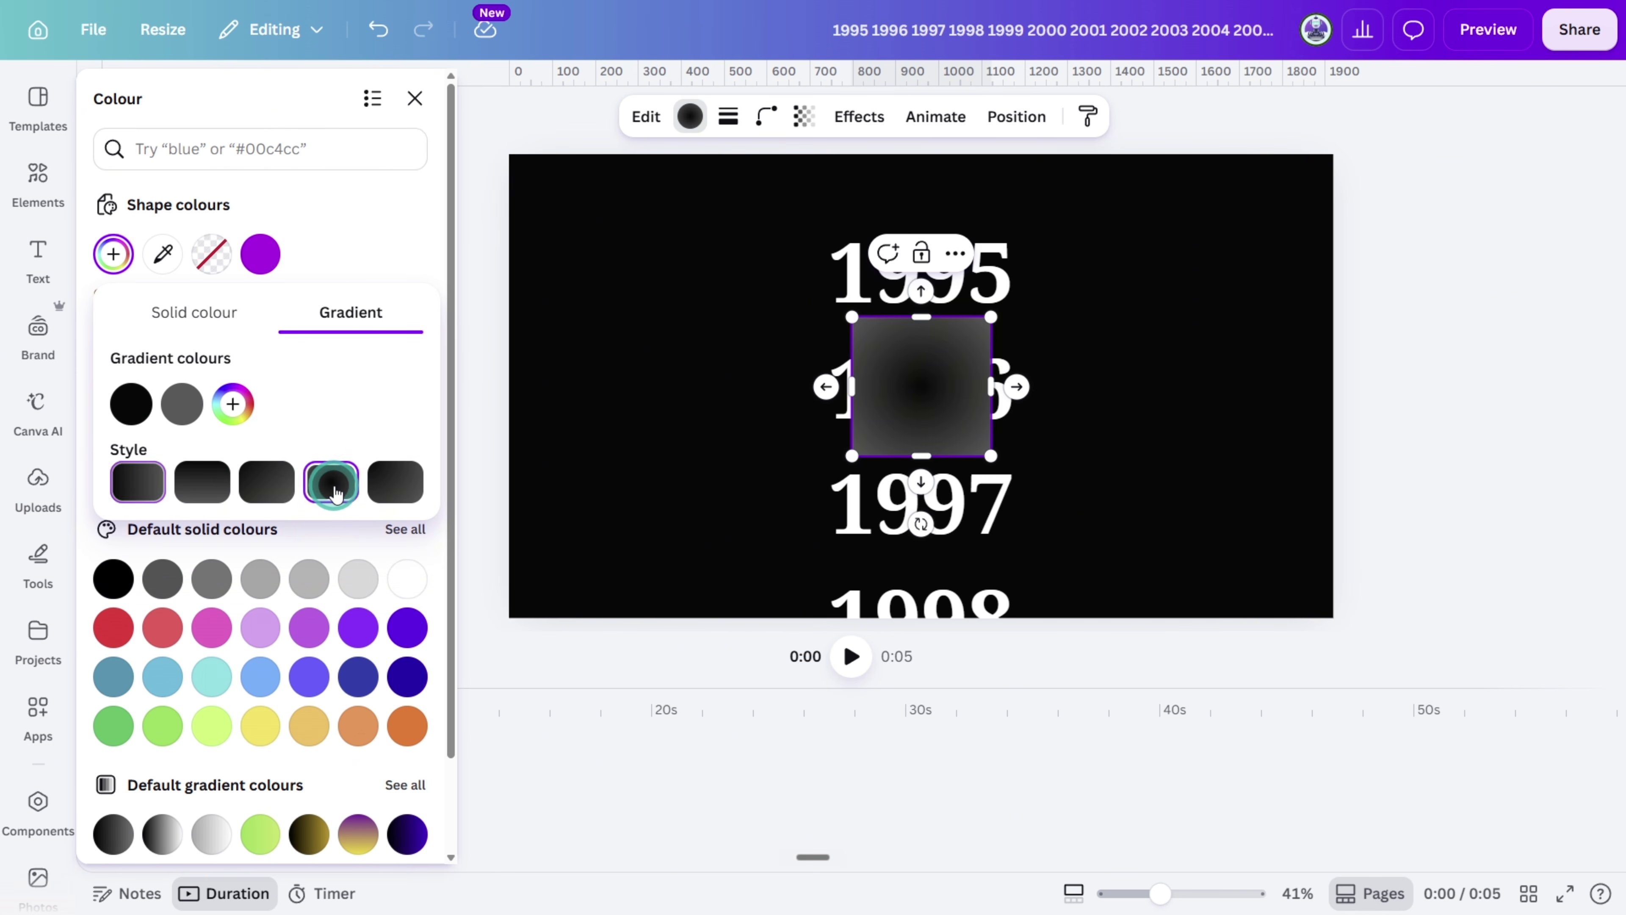
# - Set the gradient's outer colour to #070707 by sampling the page background
pyautogui.click(182, 404)
pyautogui.click(315, 661)
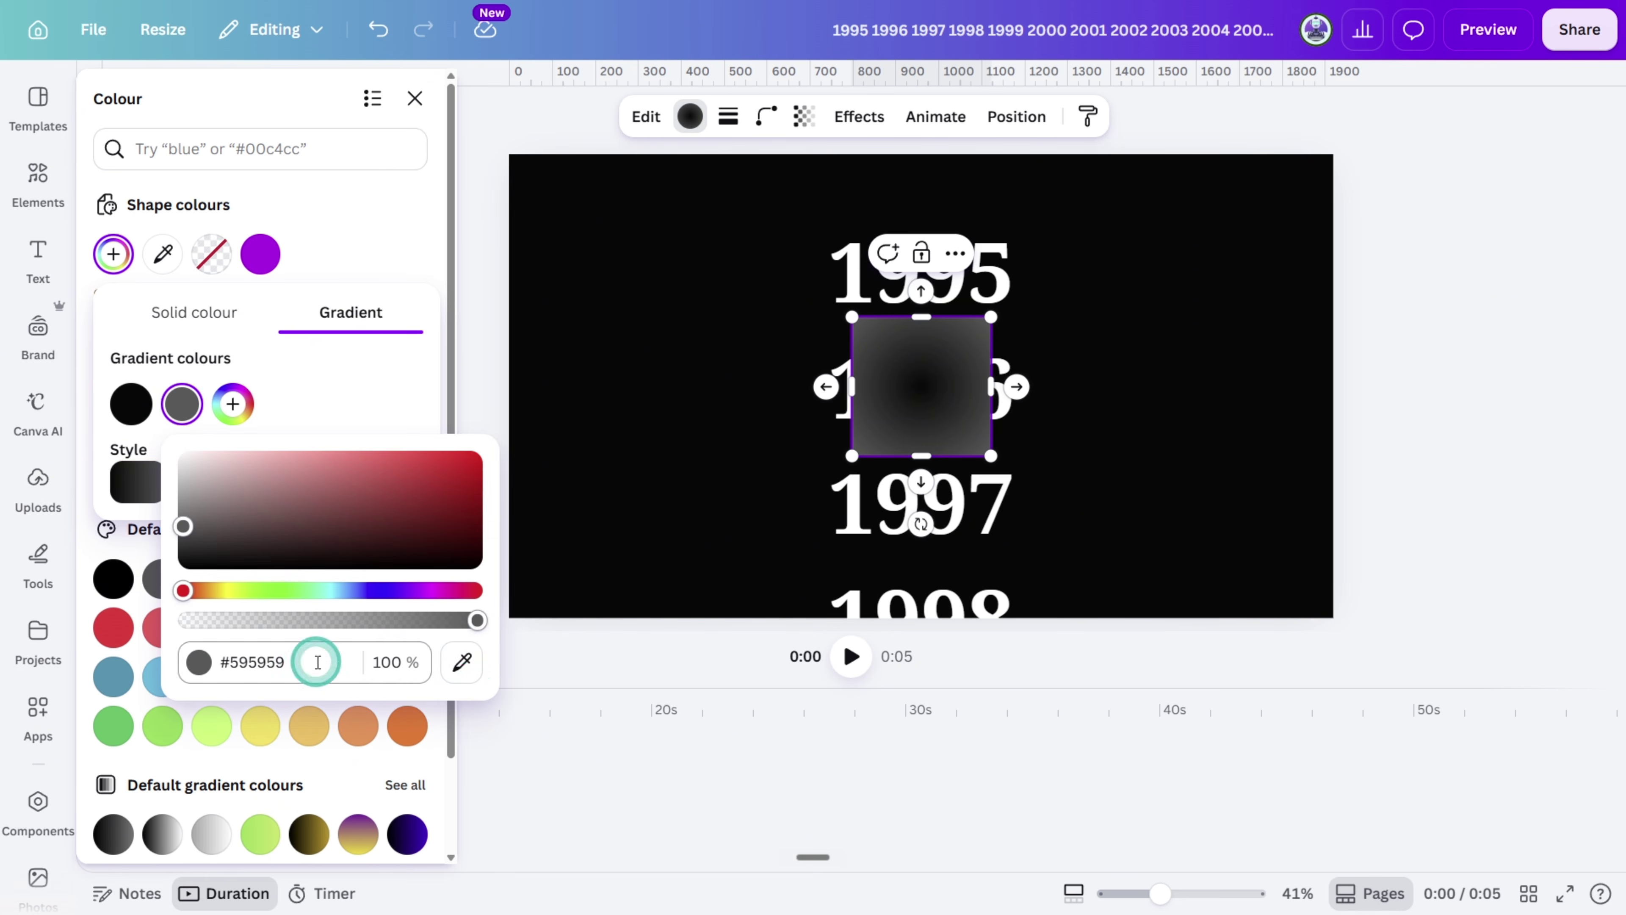
pyautogui.click(463, 663)
pyautogui.click(631, 338)
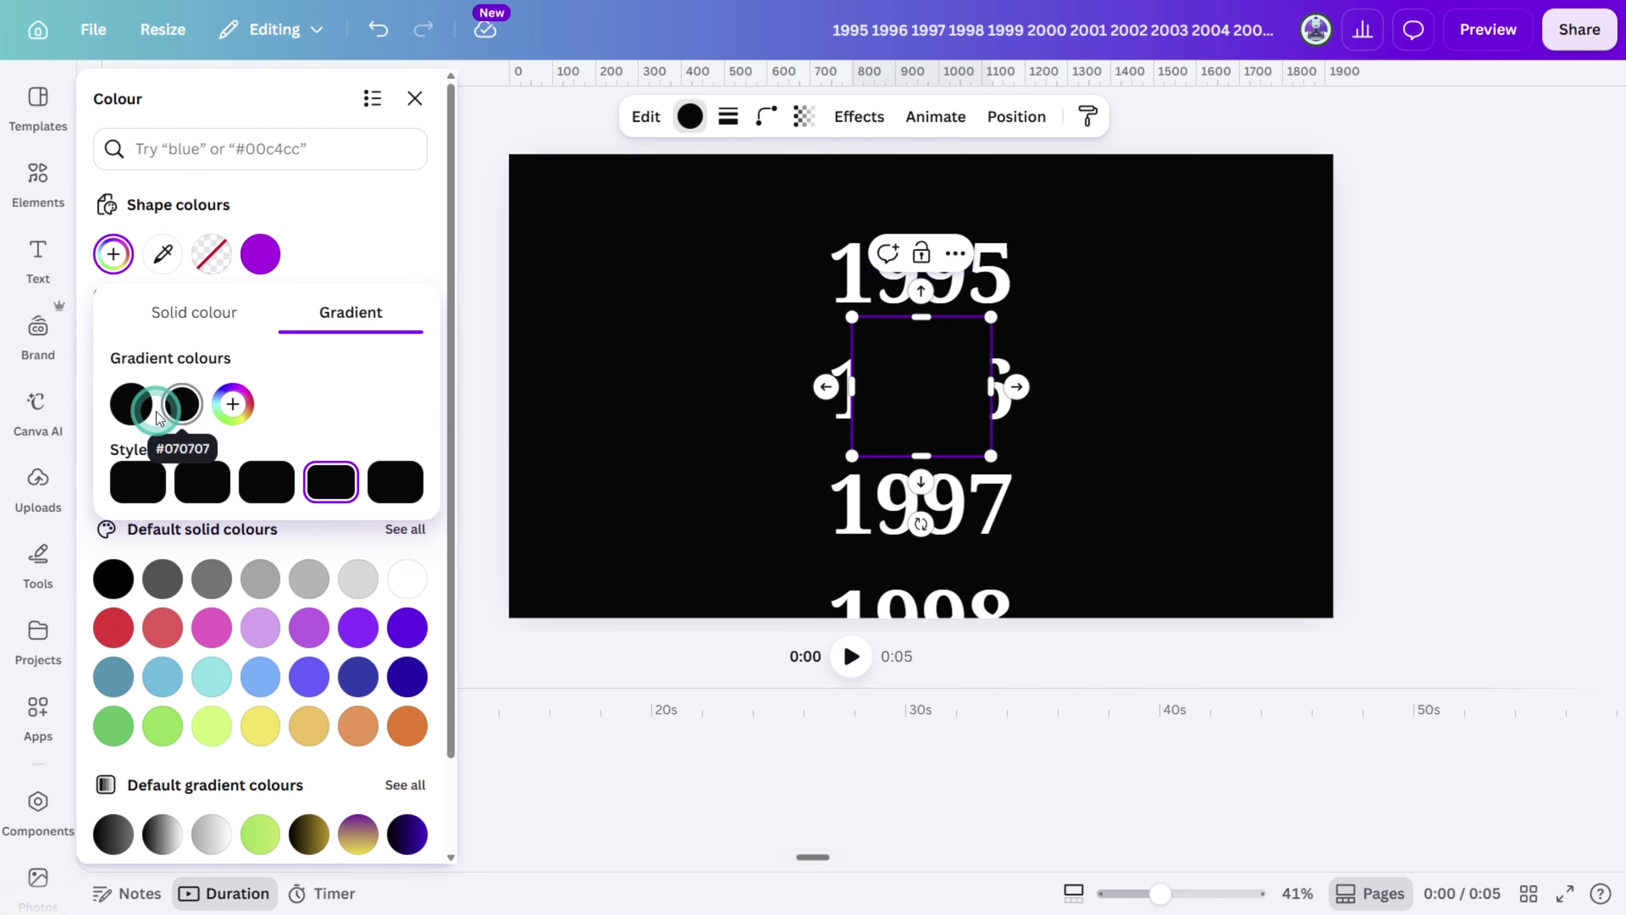
# - Reduce the gradient's centre colour to 0% opacity and enlarge the square to cover the whole page
pyautogui.click(131, 404)
pyautogui.moveTo(415, 633); pyautogui.dragTo(144, 612)
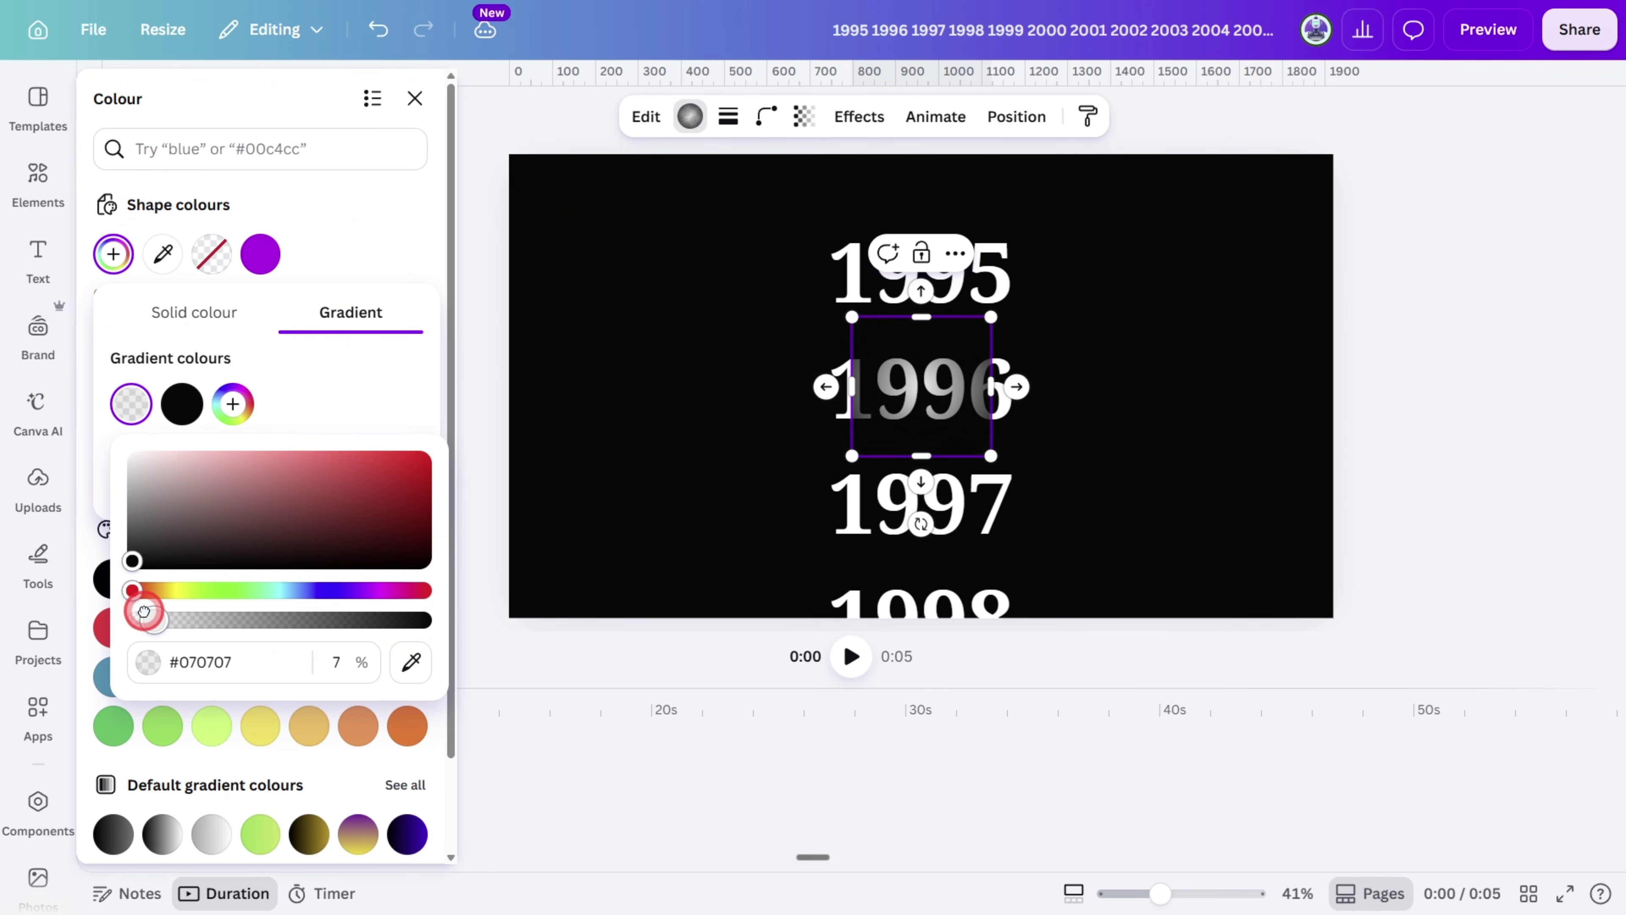
pyautogui.moveTo(144, 612); pyautogui.dragTo(58, 607)
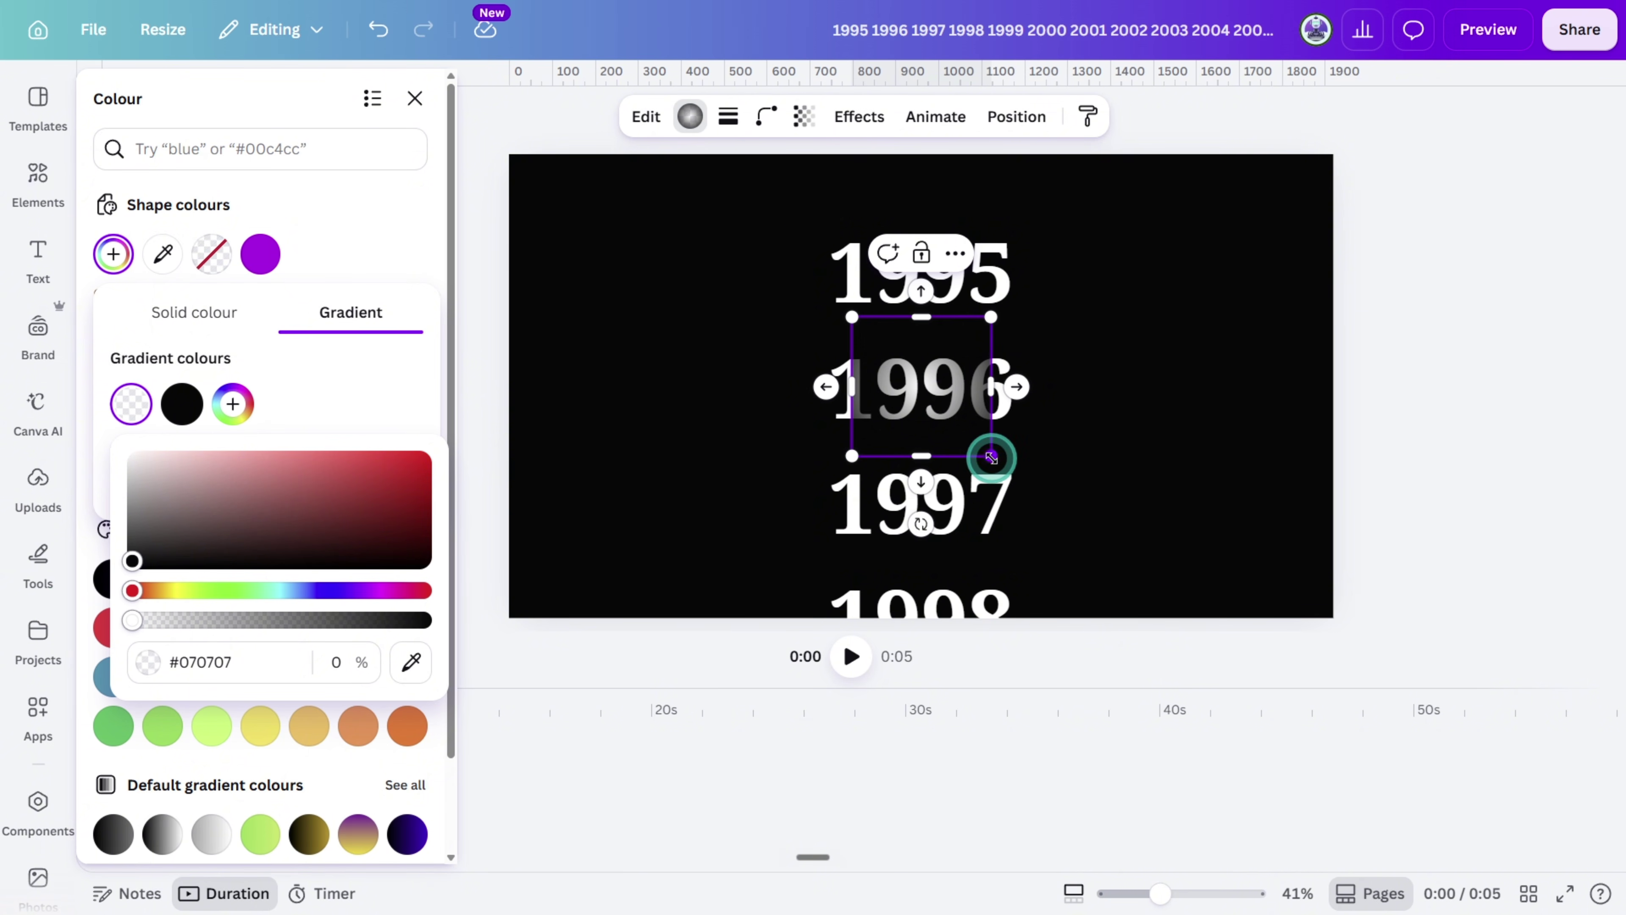
pyautogui.moveTo(989, 457); pyautogui.dragTo(1333, 621)
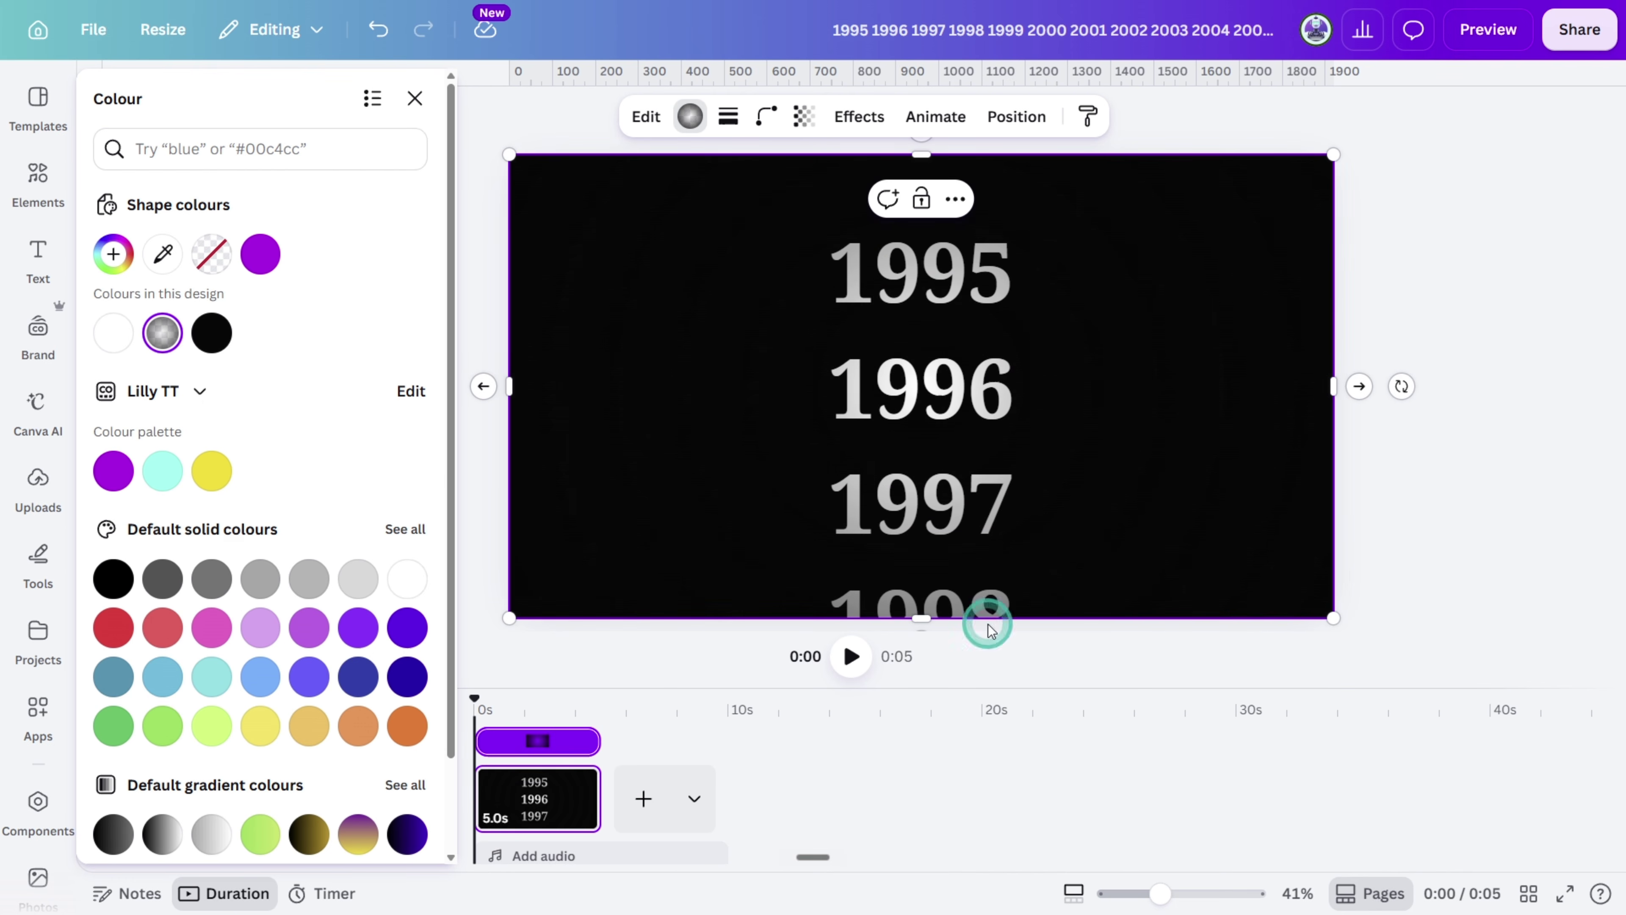
# - Add four more #070707 colours to the overlay's gradient to tighten the fade around 1996, keeping the overlay aligned with the page
pyautogui.click(161, 332)
pyautogui.click(234, 482)
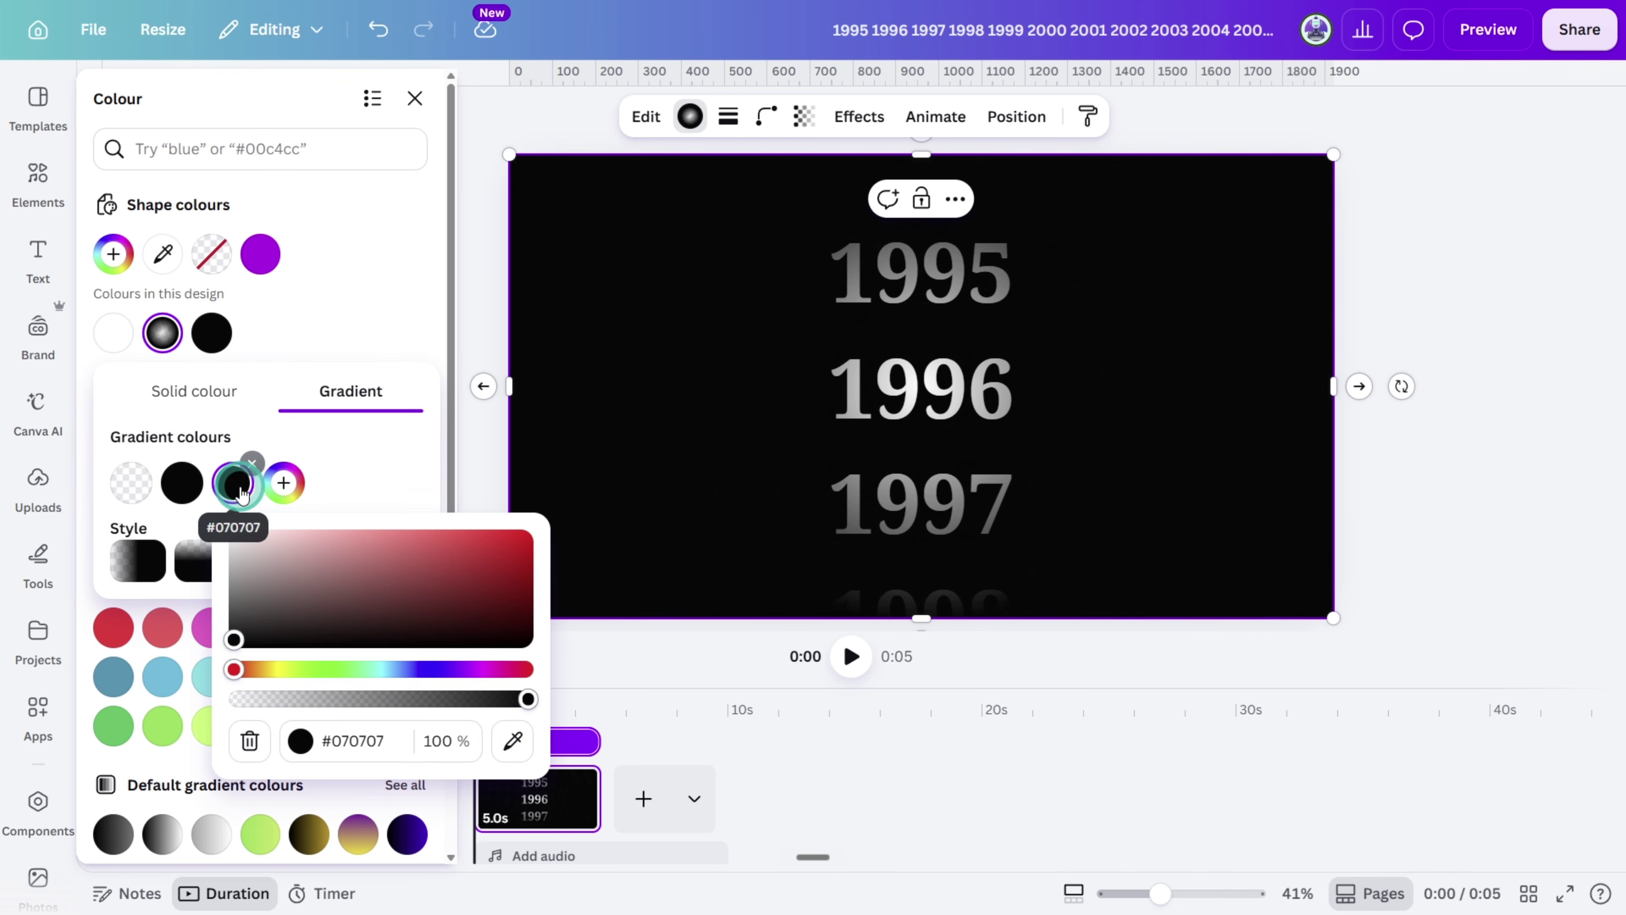
pyautogui.click(283, 482)
pyautogui.click(320, 491)
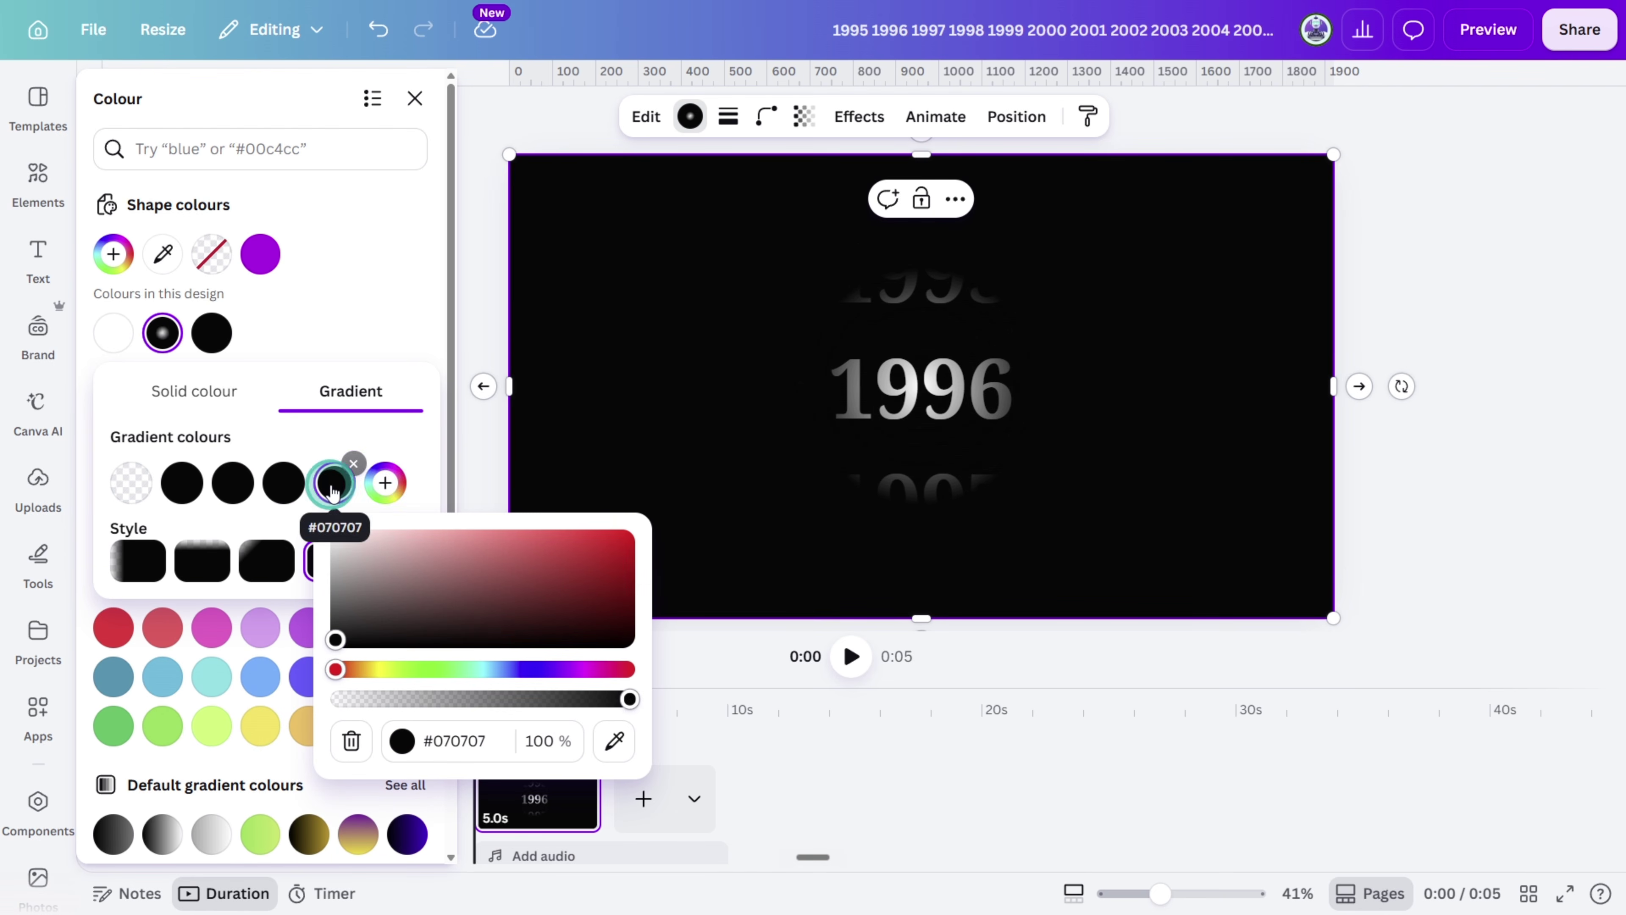
pyautogui.click(382, 490)
pyautogui.click(1521, 486)
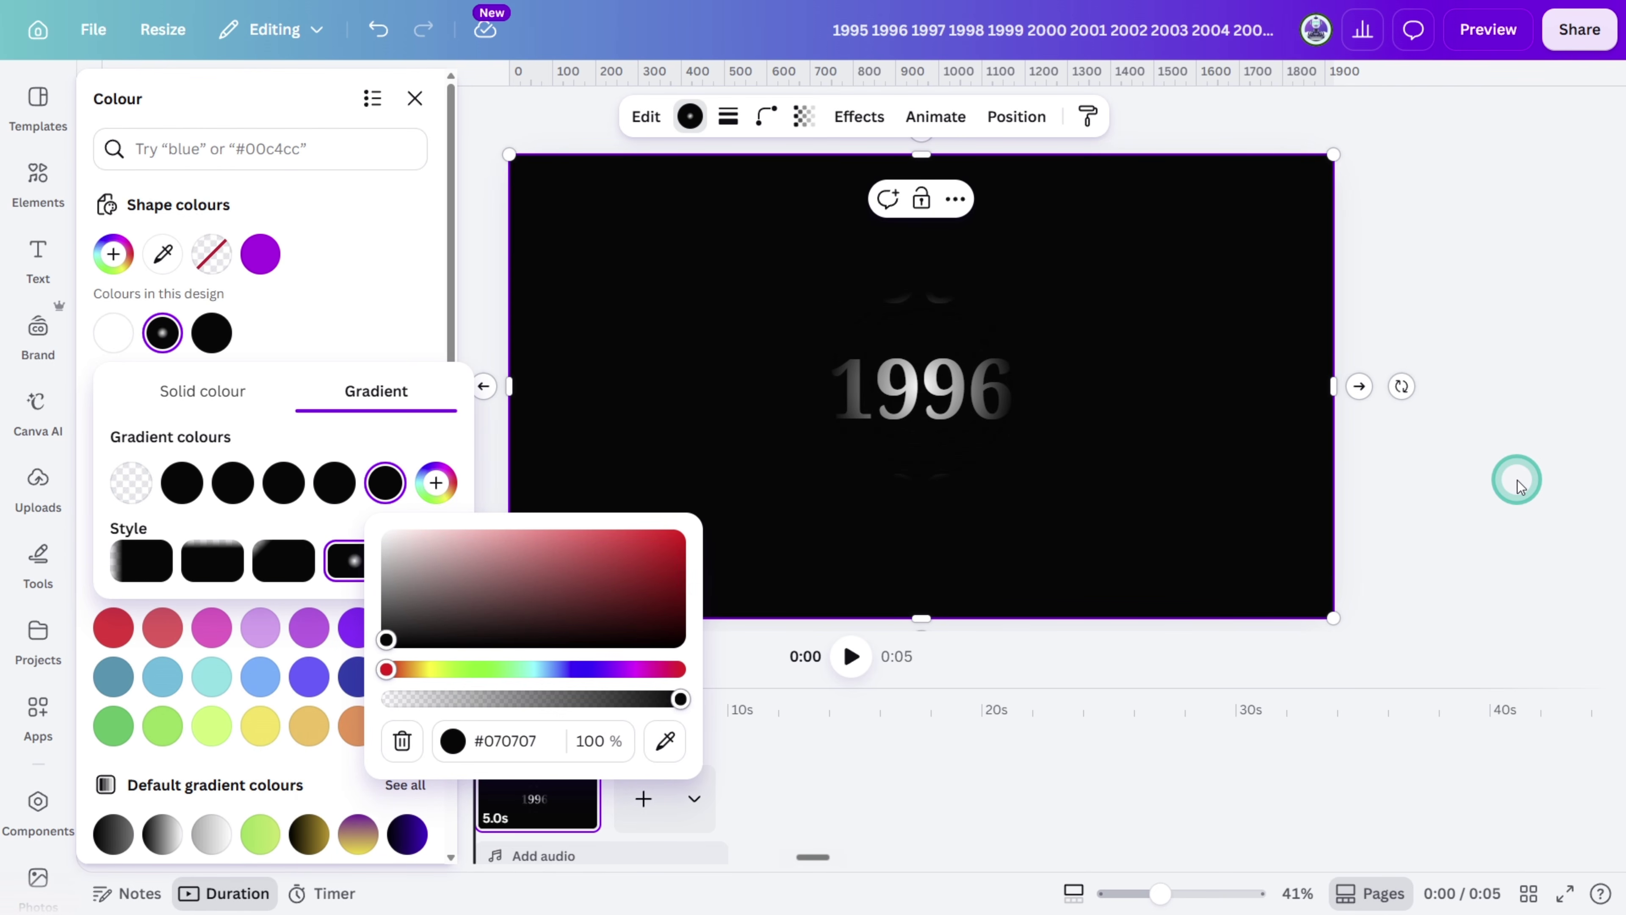
pyautogui.moveTo(1111, 483); pyautogui.dragTo(969, 440)
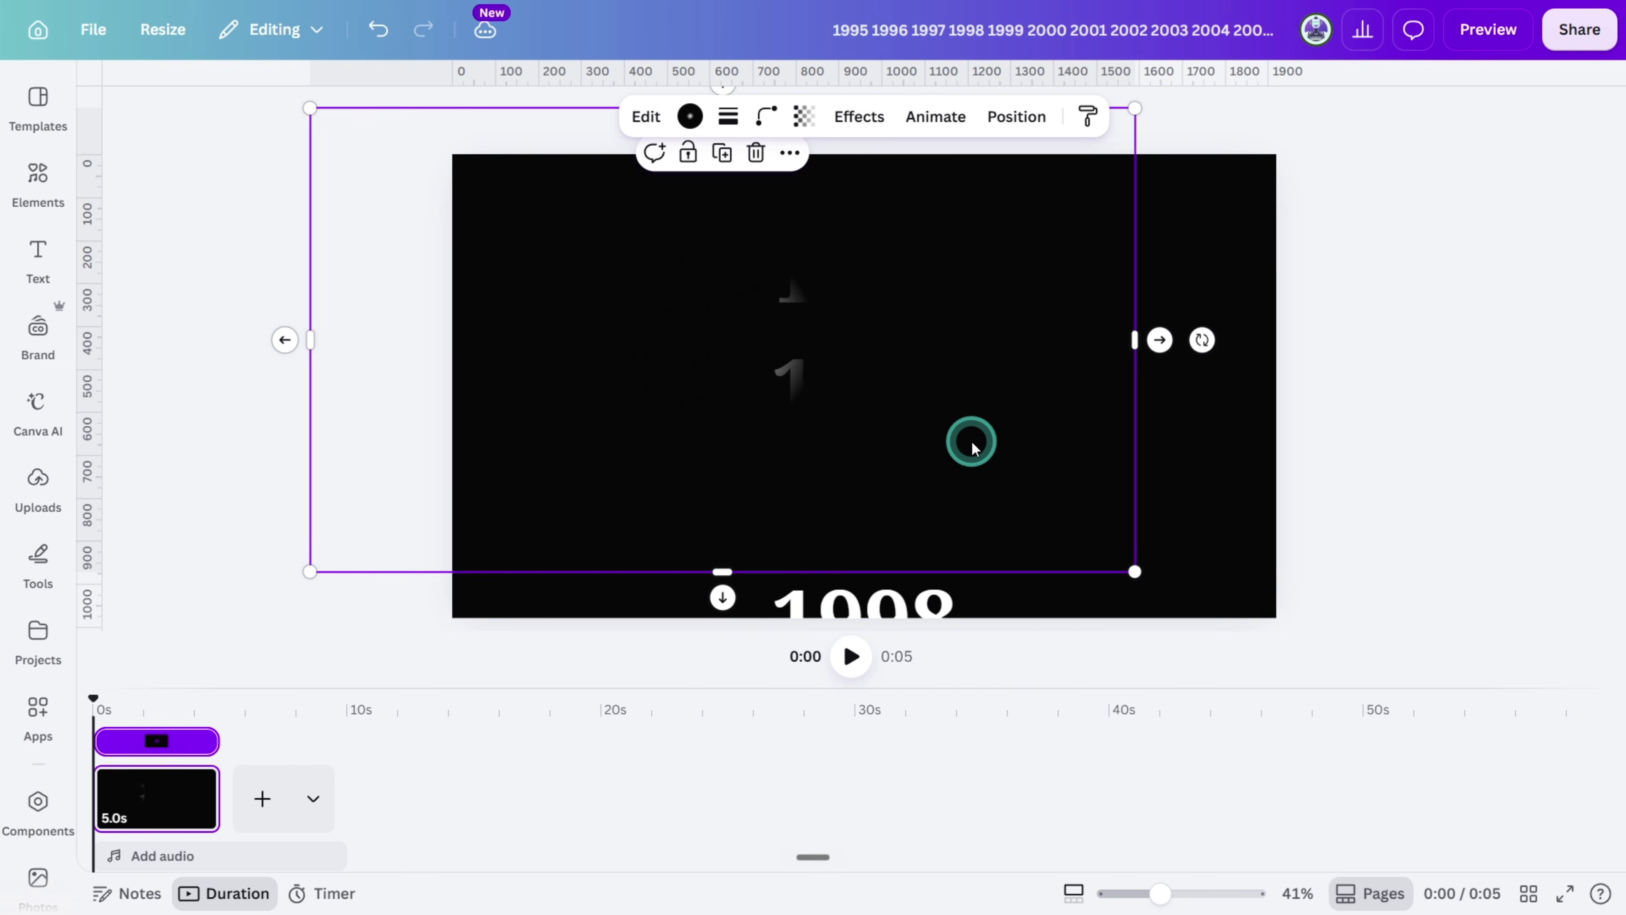
pyautogui.hotkey('ctrl', 'z')
# - Add a new square in the middle of the page and give it a solid outline with stroke weight 4
pyautogui.press('r')
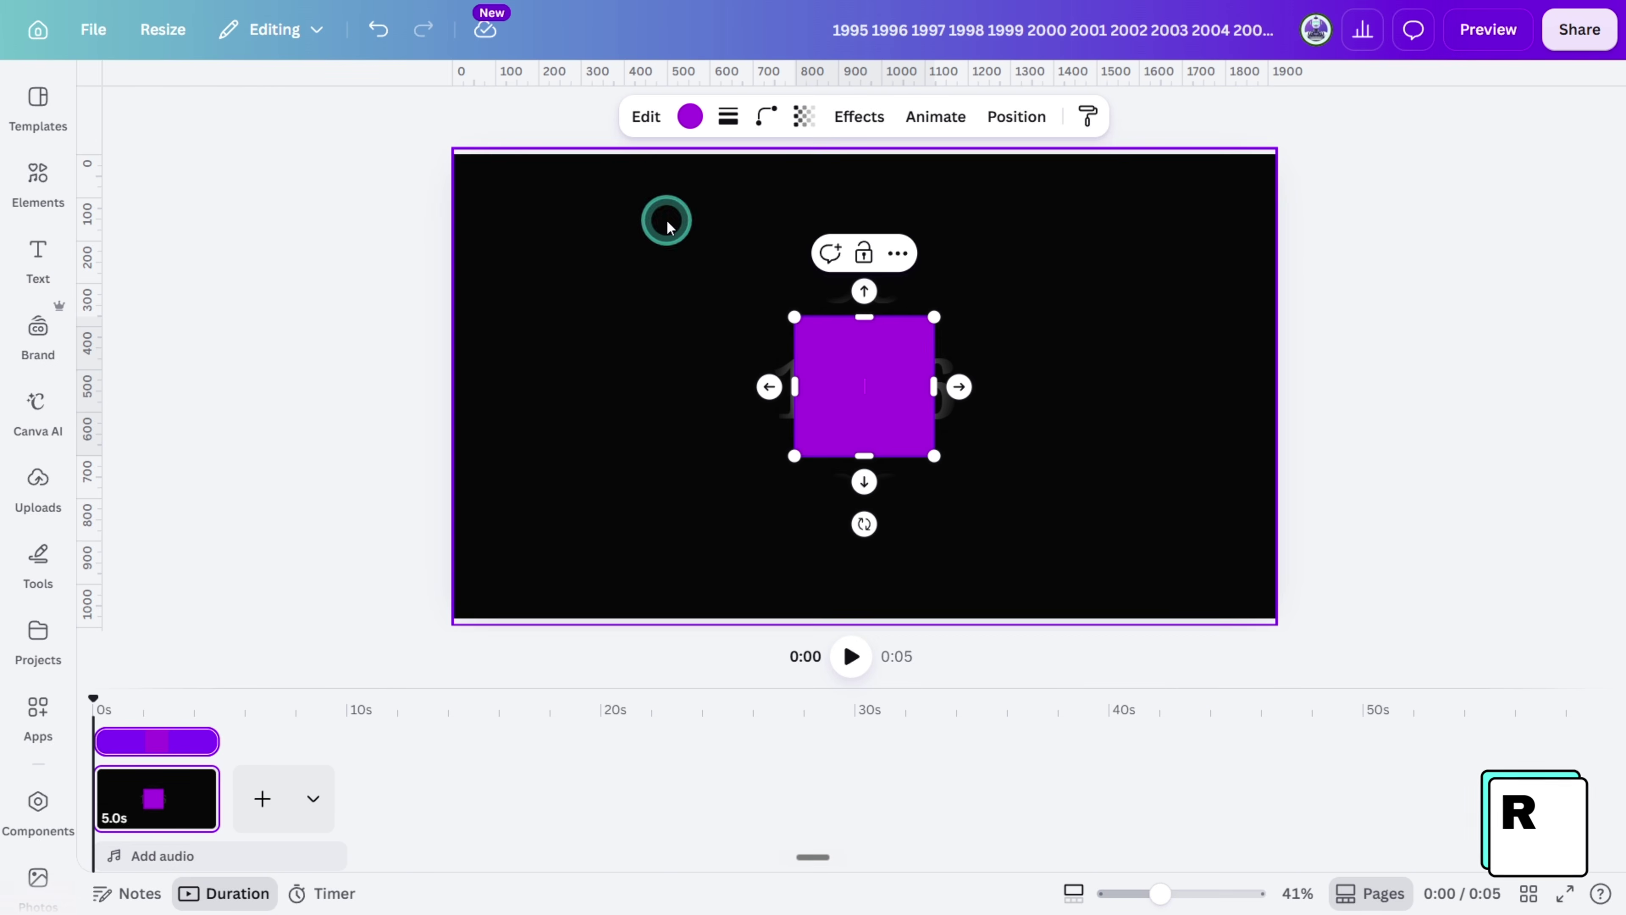
pyautogui.click(728, 119)
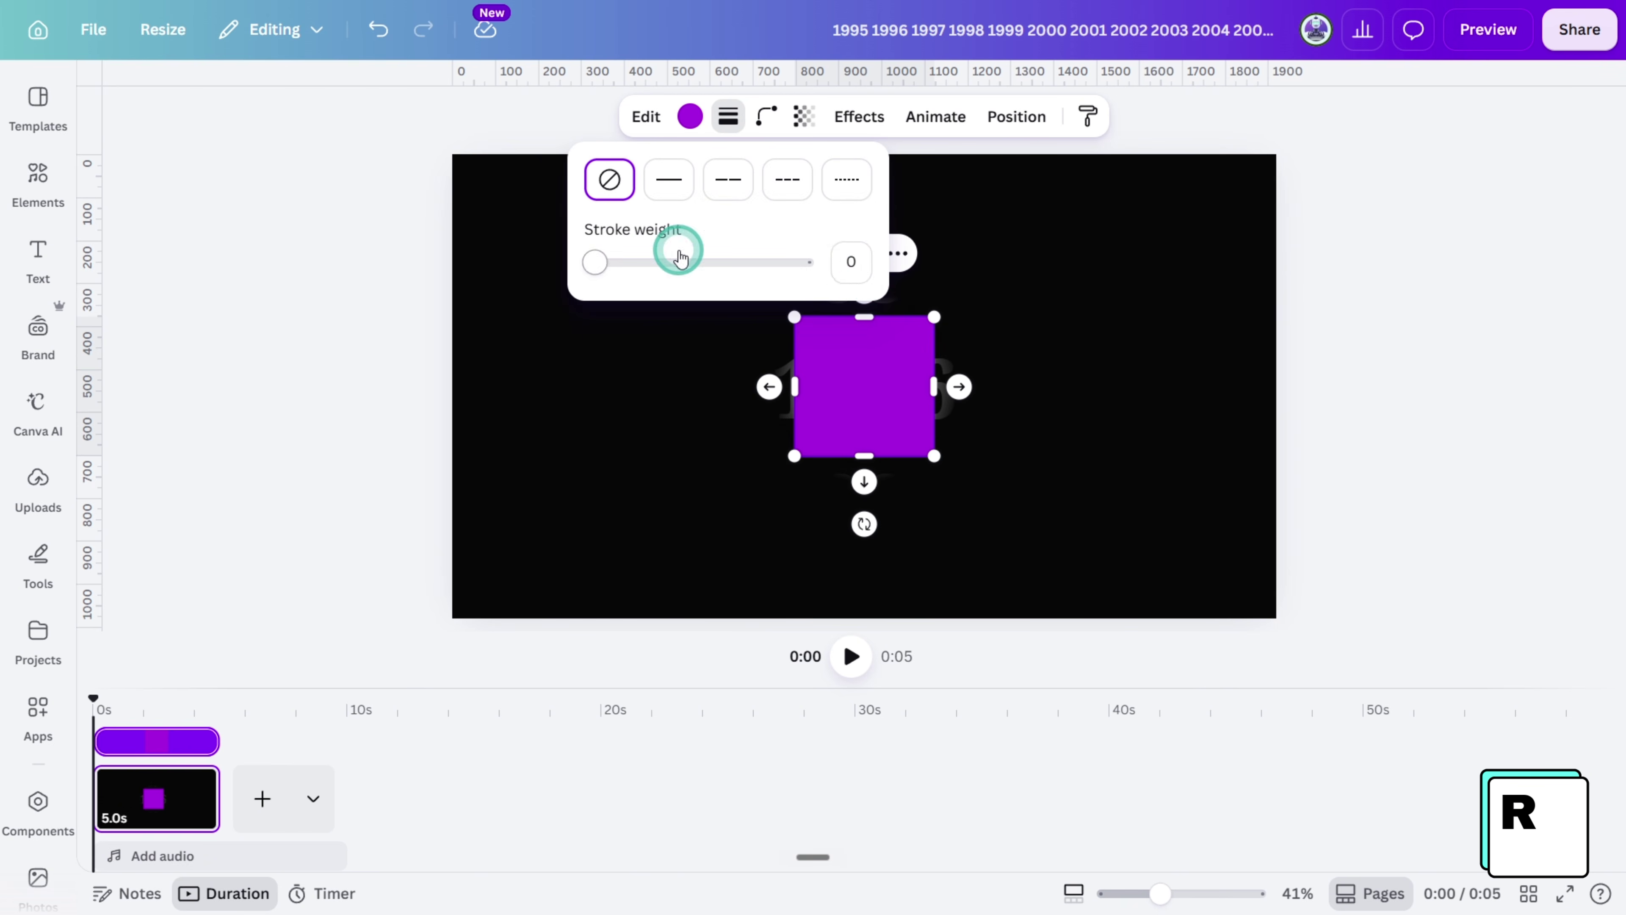
pyautogui.click(852, 262)
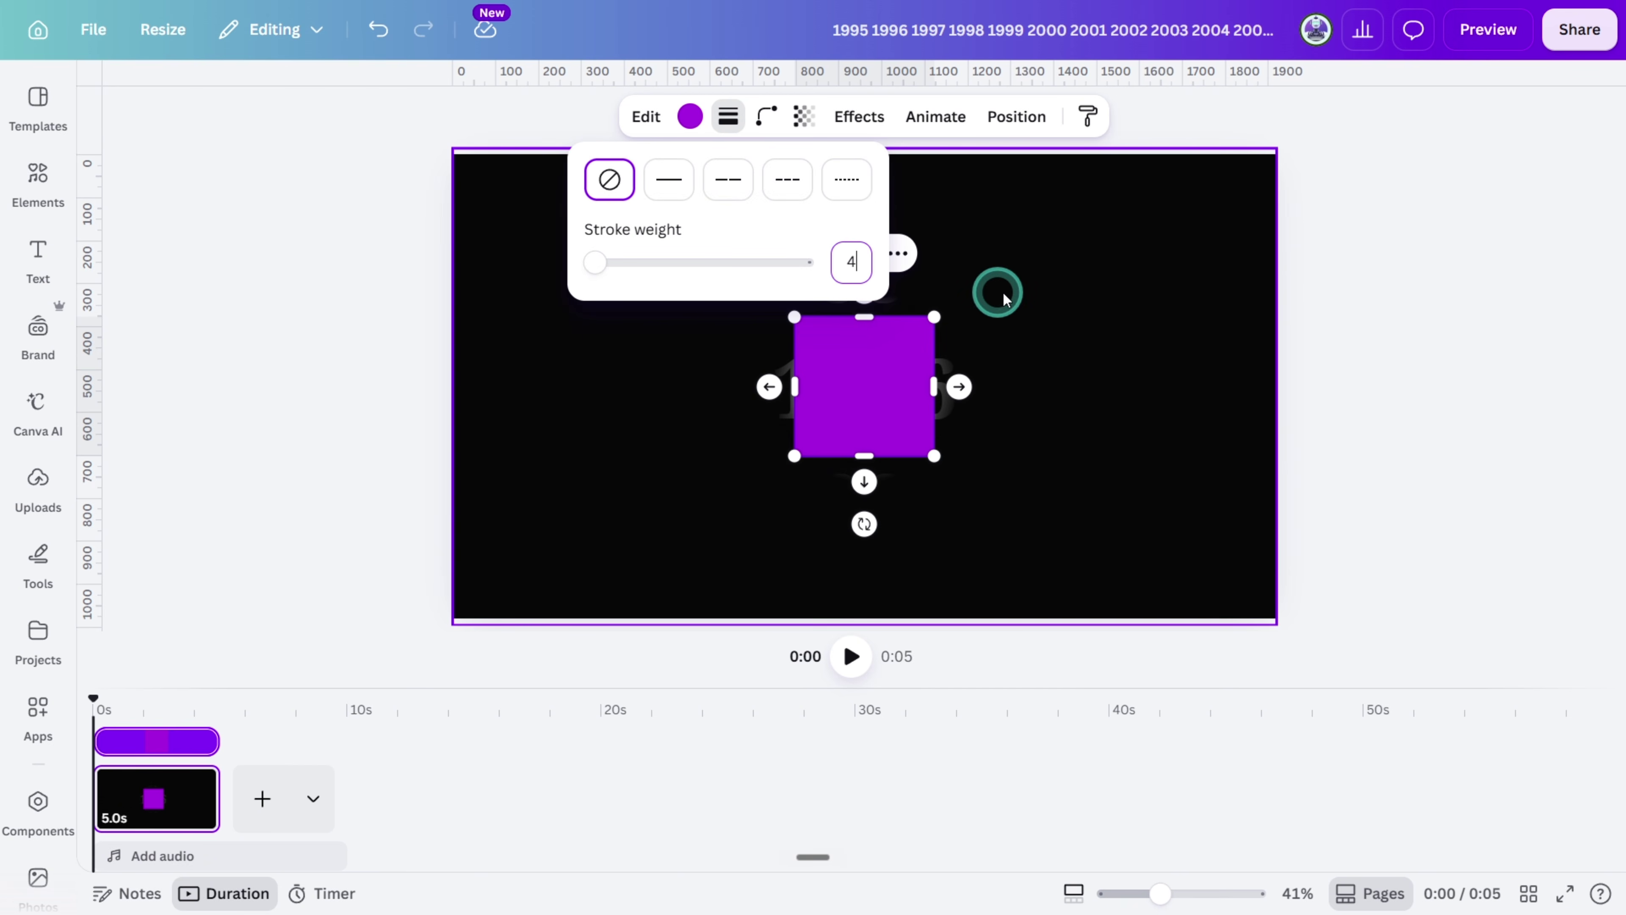
pyautogui.write('4')
pyautogui.press('Return')
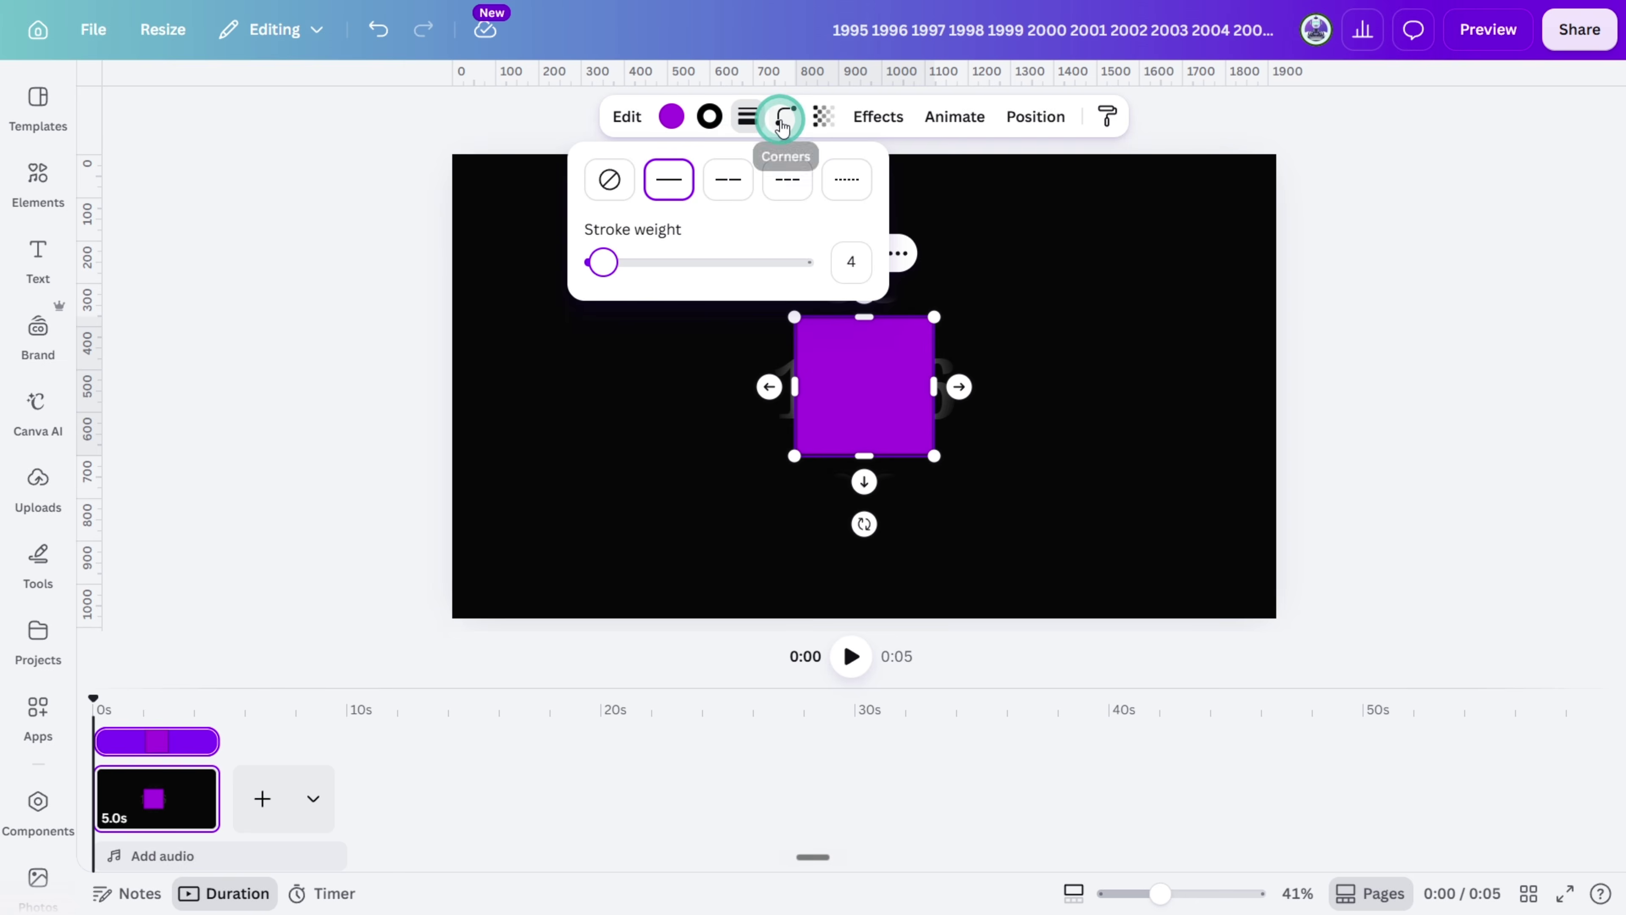
# - Set the square's corner rounding to 32
pyautogui.click(783, 123)
pyautogui.click(880, 204)
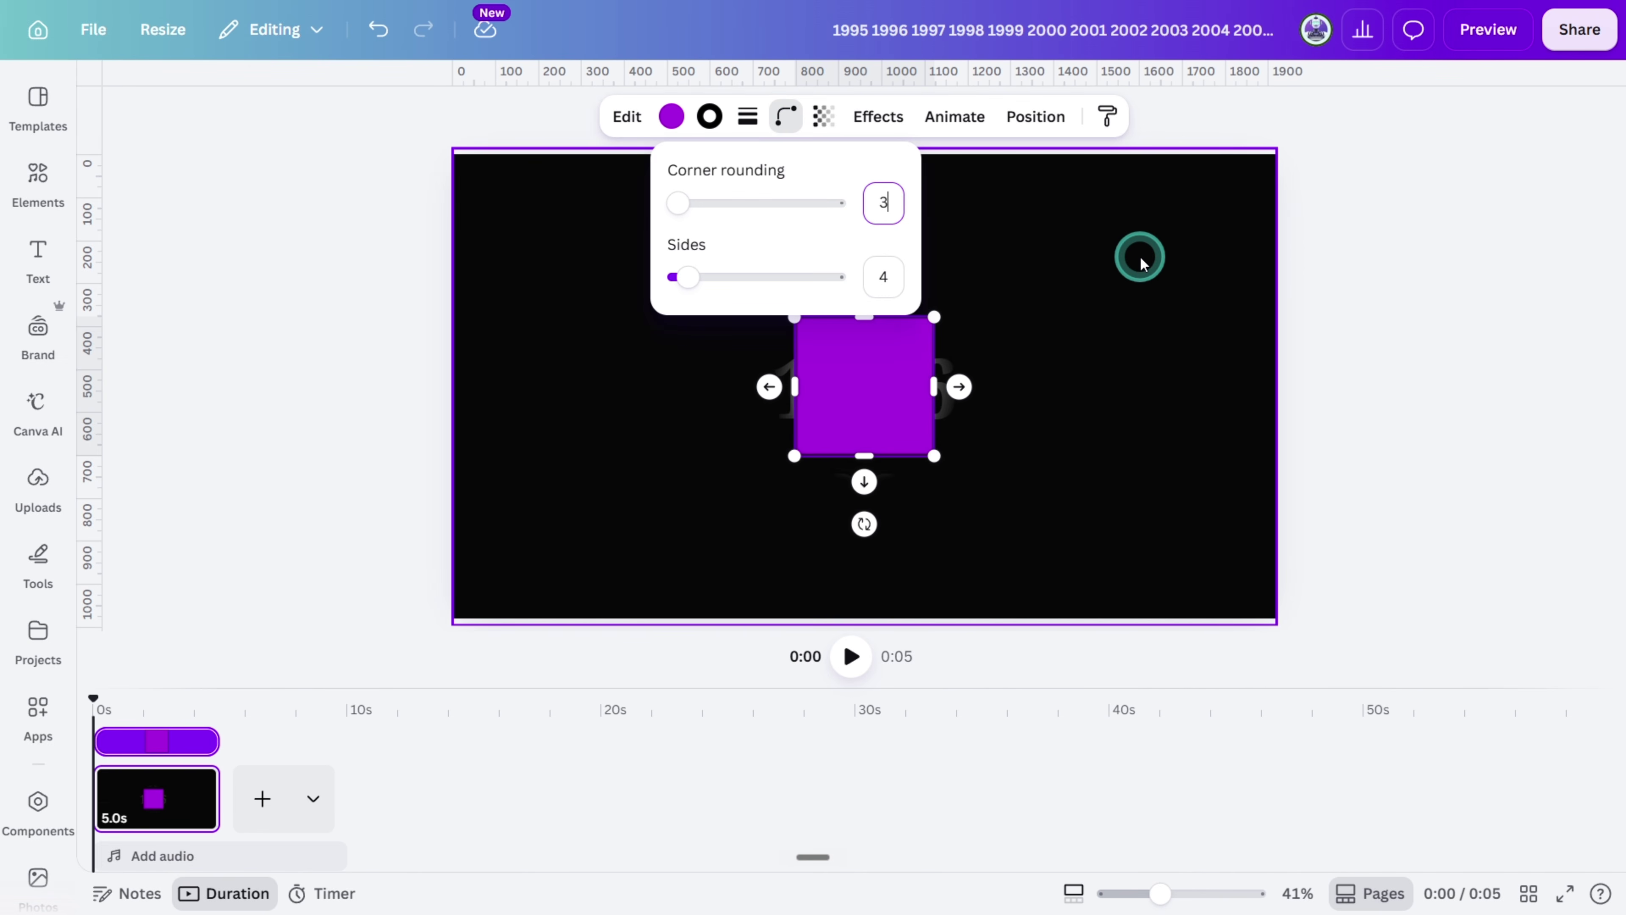
pyautogui.press('Return')
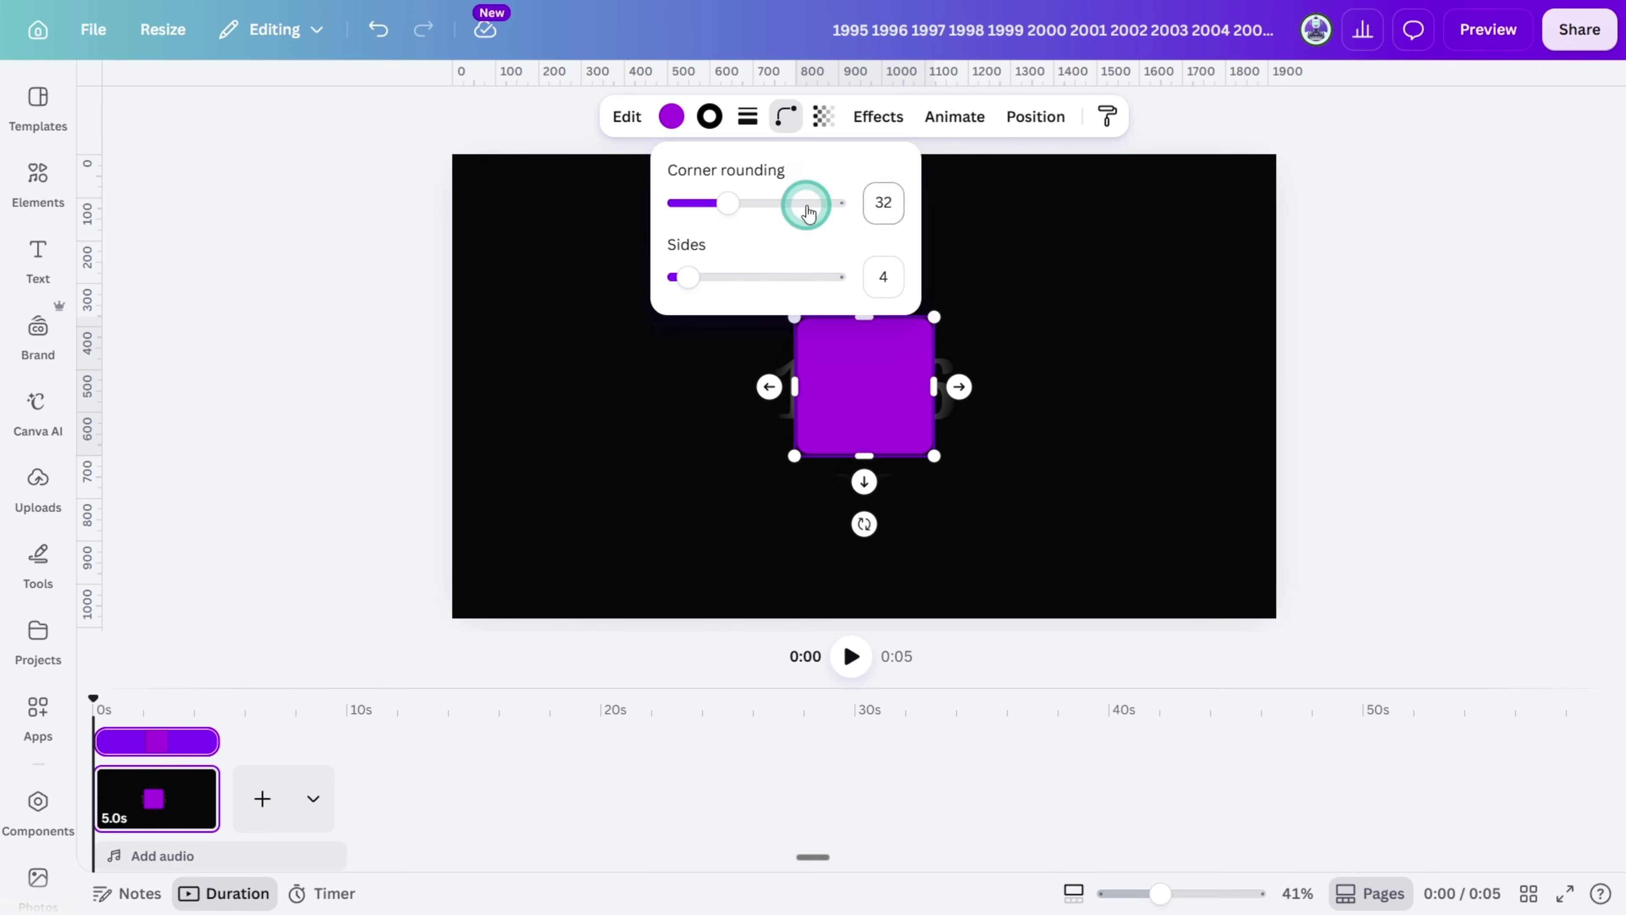
# - Remove the square's fill and enlarge it into a tall rectangular frame around 1996
pyautogui.click(670, 119)
pyautogui.click(211, 253)
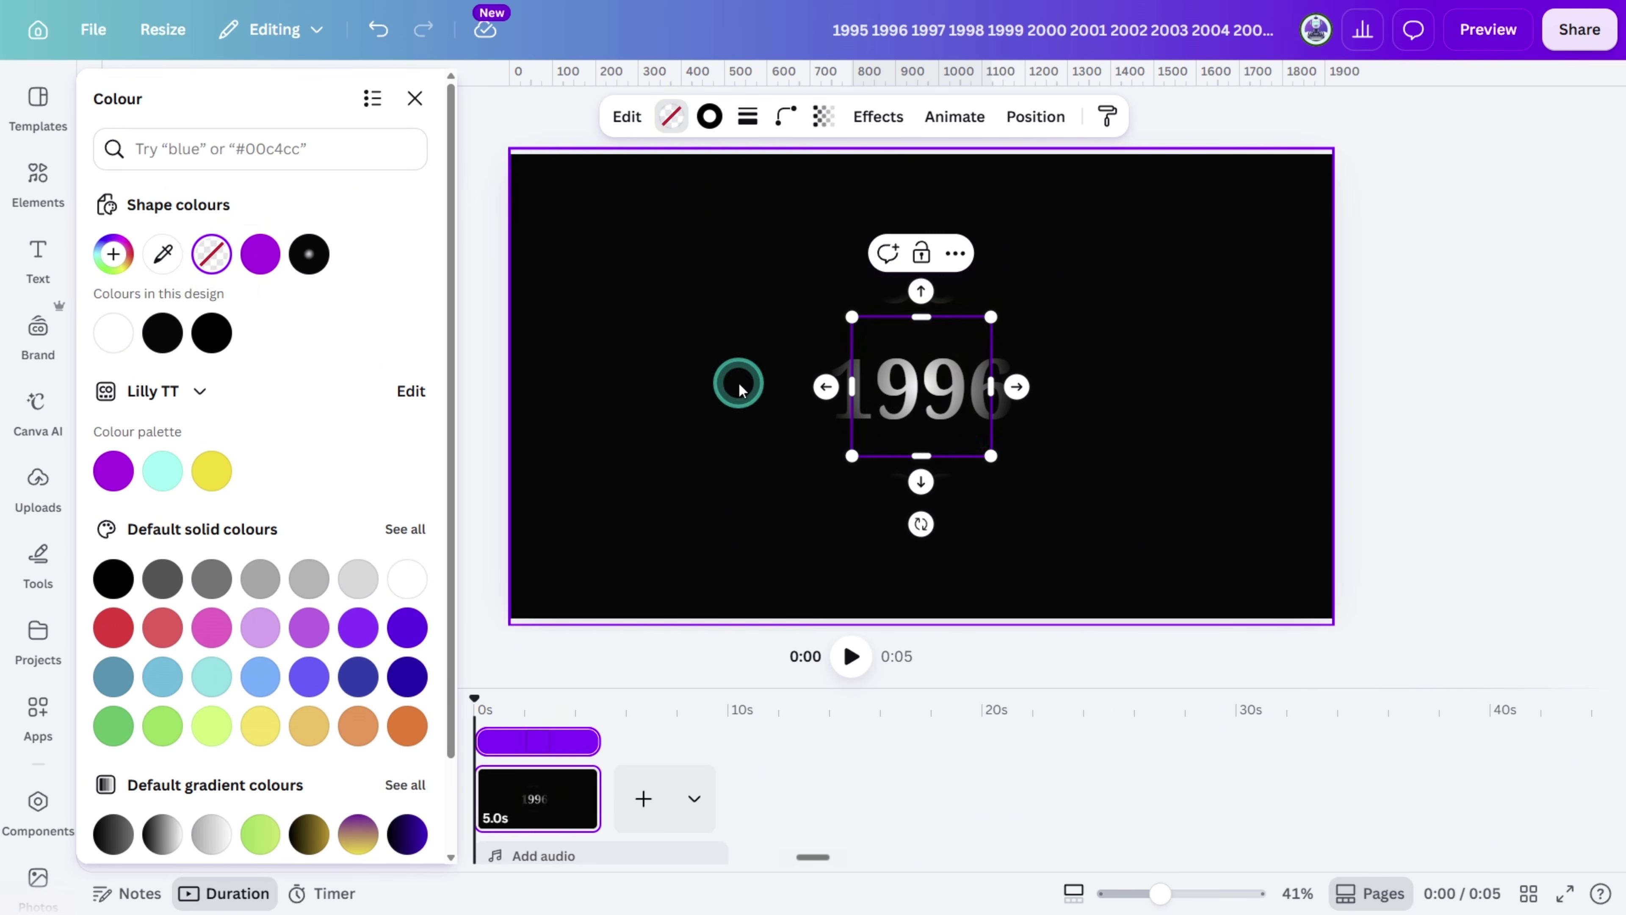
pyautogui.moveTo(928, 446); pyautogui.dragTo(927, 556)
pyautogui.moveTo(991, 386); pyautogui.dragTo(1066, 387)
# - Give the frame's outline a four-colour gradient alternating lighter and darker greys, with #161616 as the fourth colour
pyautogui.click(710, 116)
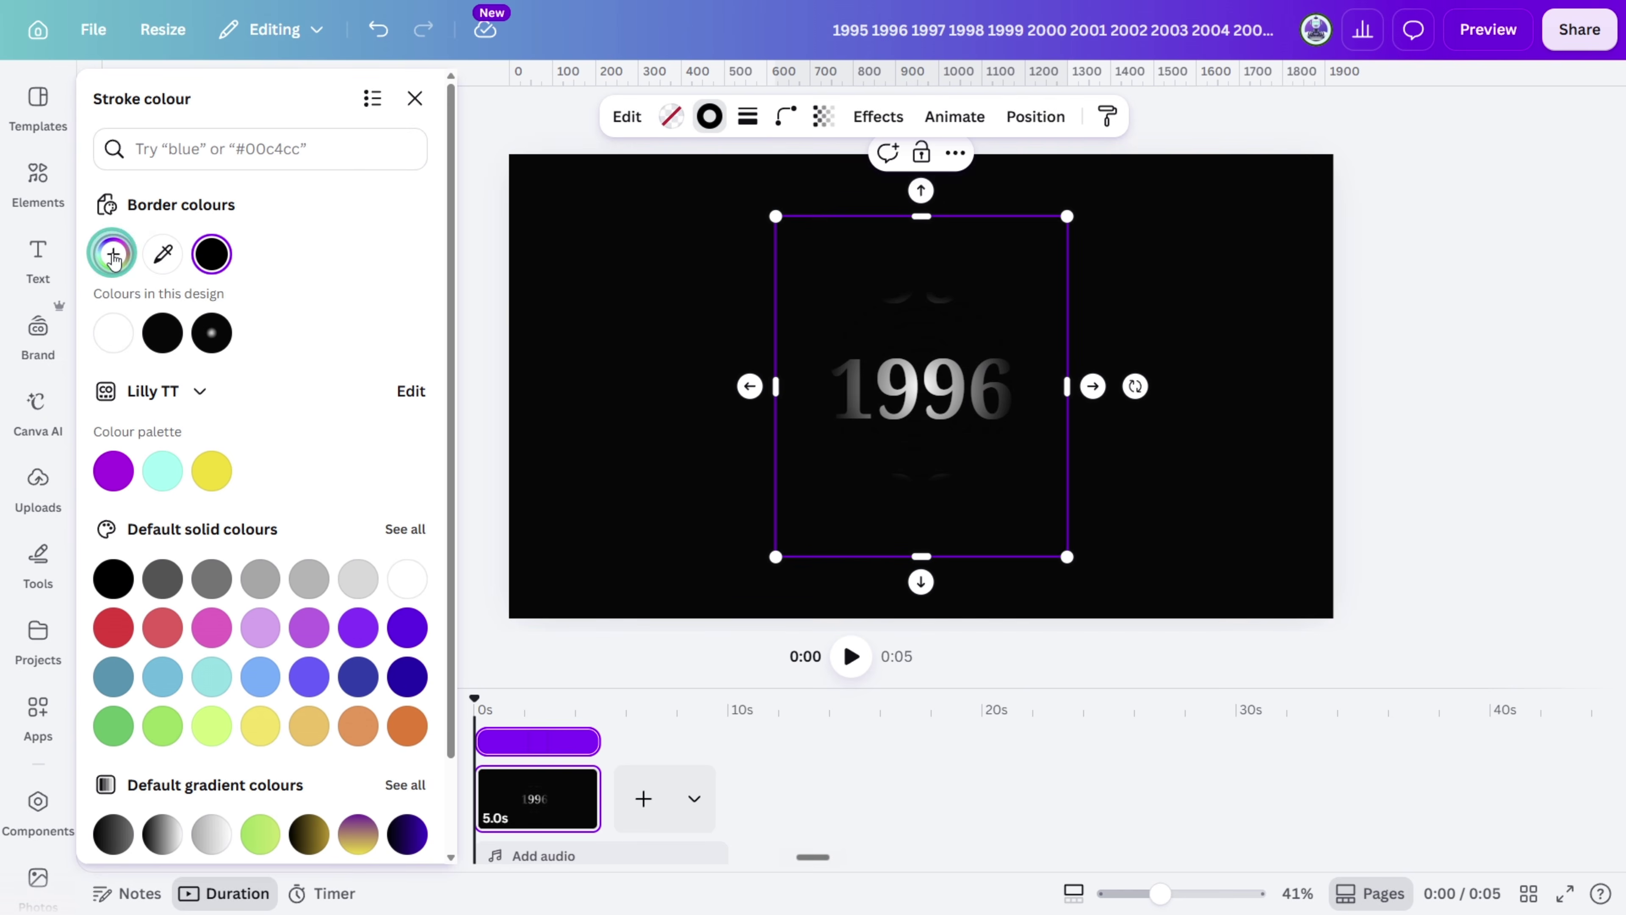
pyautogui.click(113, 253)
pyautogui.click(324, 324)
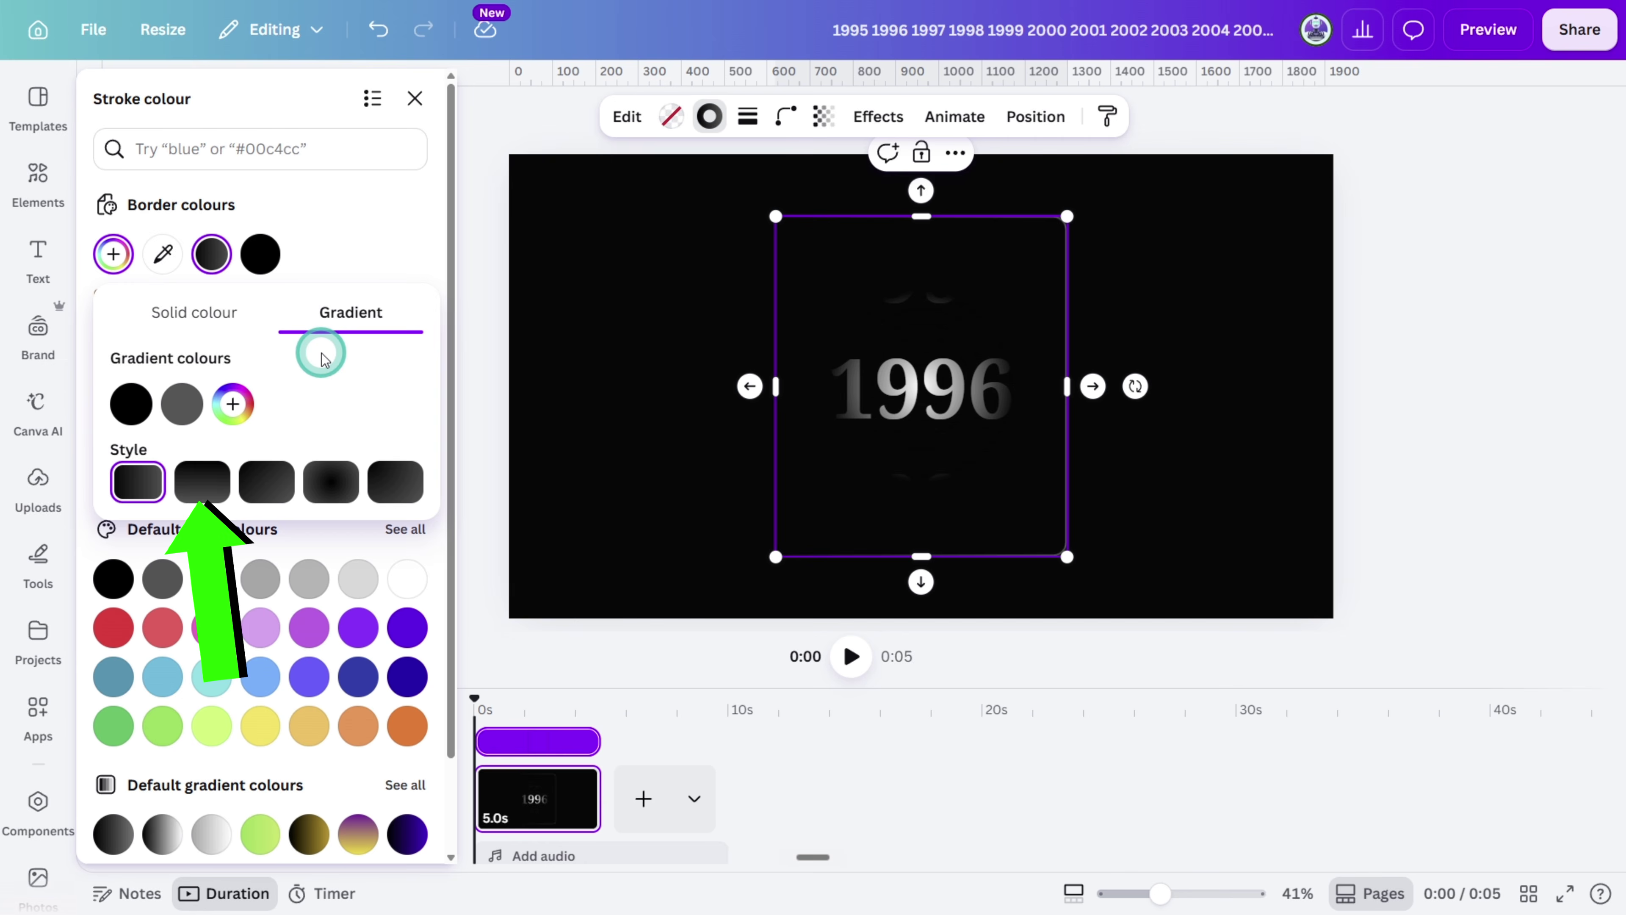
pyautogui.click(131, 404)
pyautogui.moveTo(131, 566); pyautogui.dragTo(174, 550)
pyautogui.click(181, 403)
pyautogui.click(233, 404)
pyautogui.moveTo(233, 476); pyautogui.dragTo(270, 565)
pyautogui.click(284, 404)
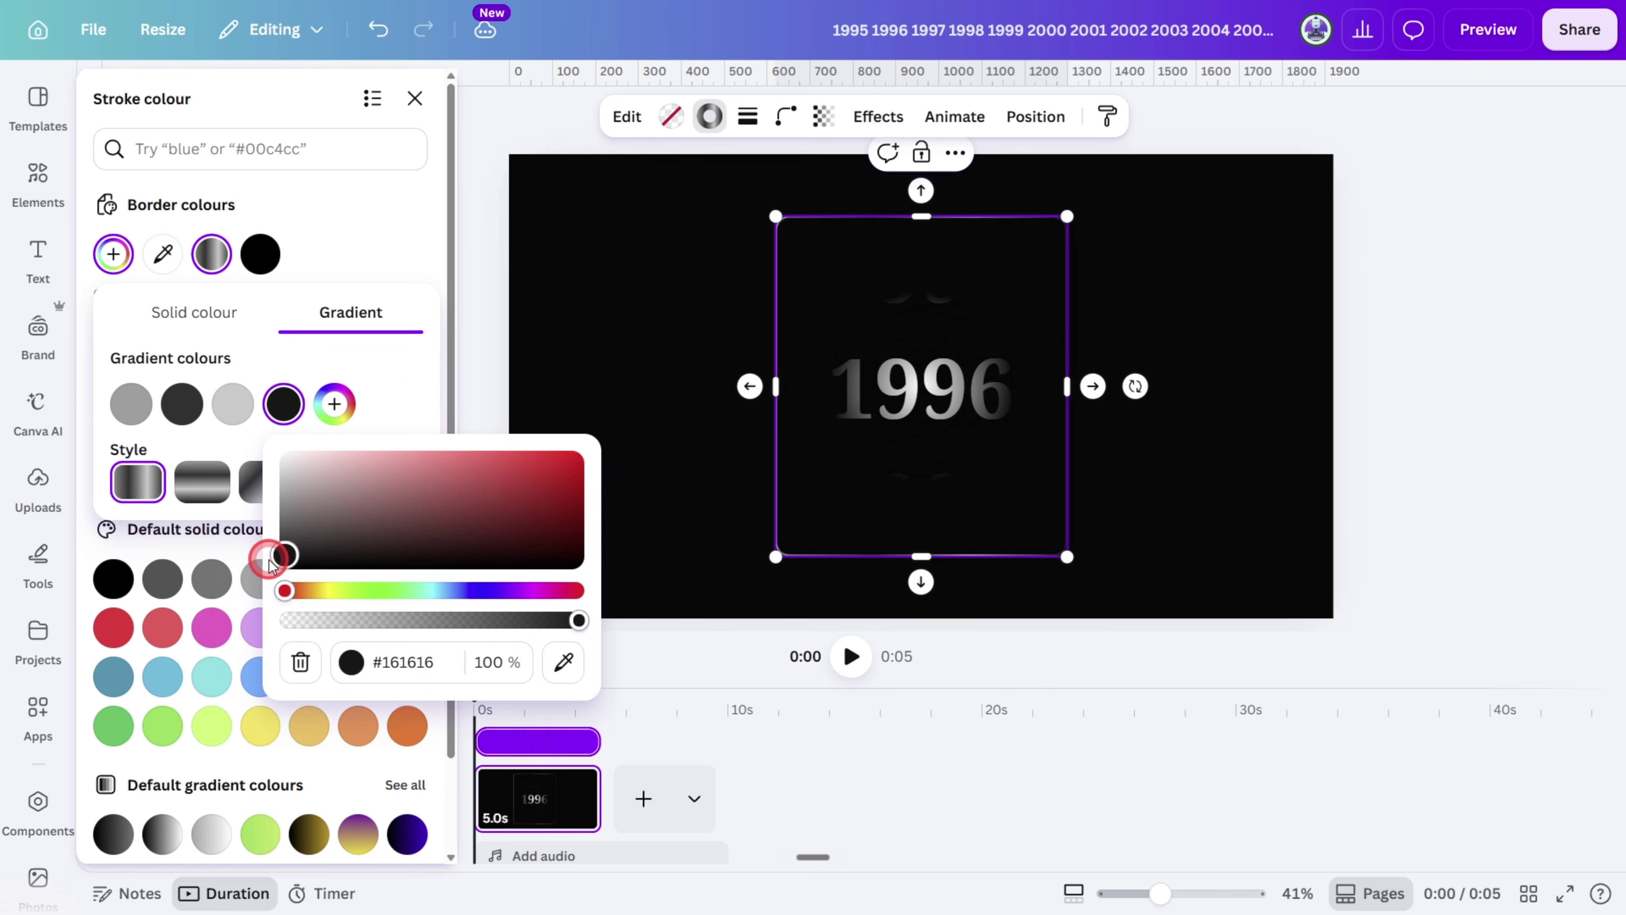
# - Change the outline's gradient style to run from top to bottom
pyautogui.click(382, 384)
pyautogui.click(205, 491)
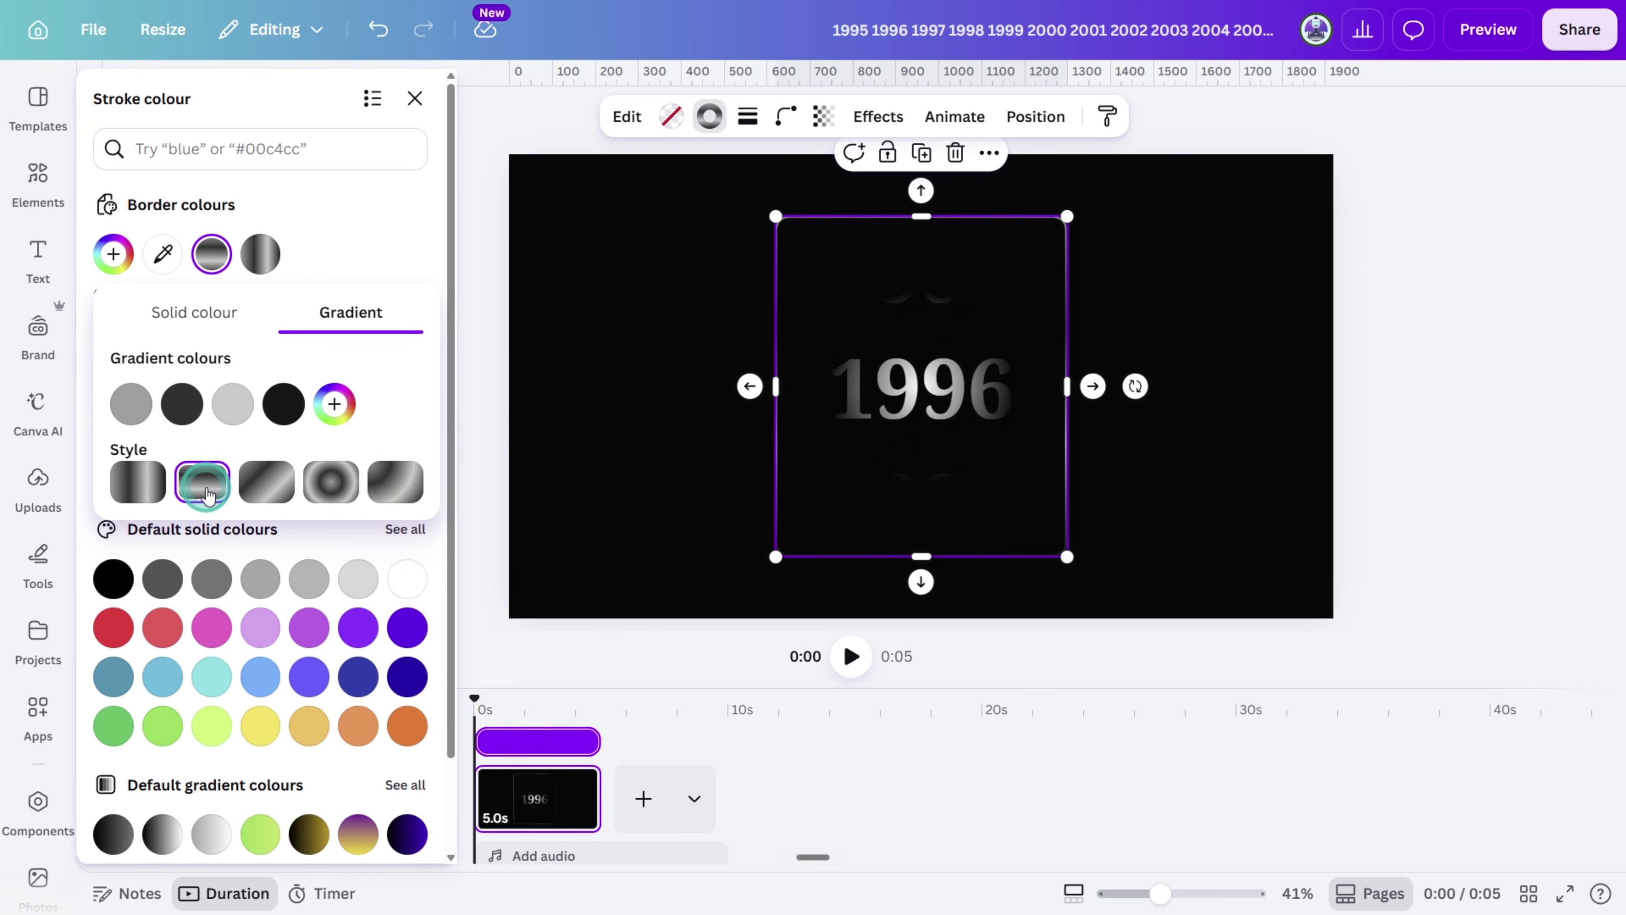
pyautogui.click(610, 327)
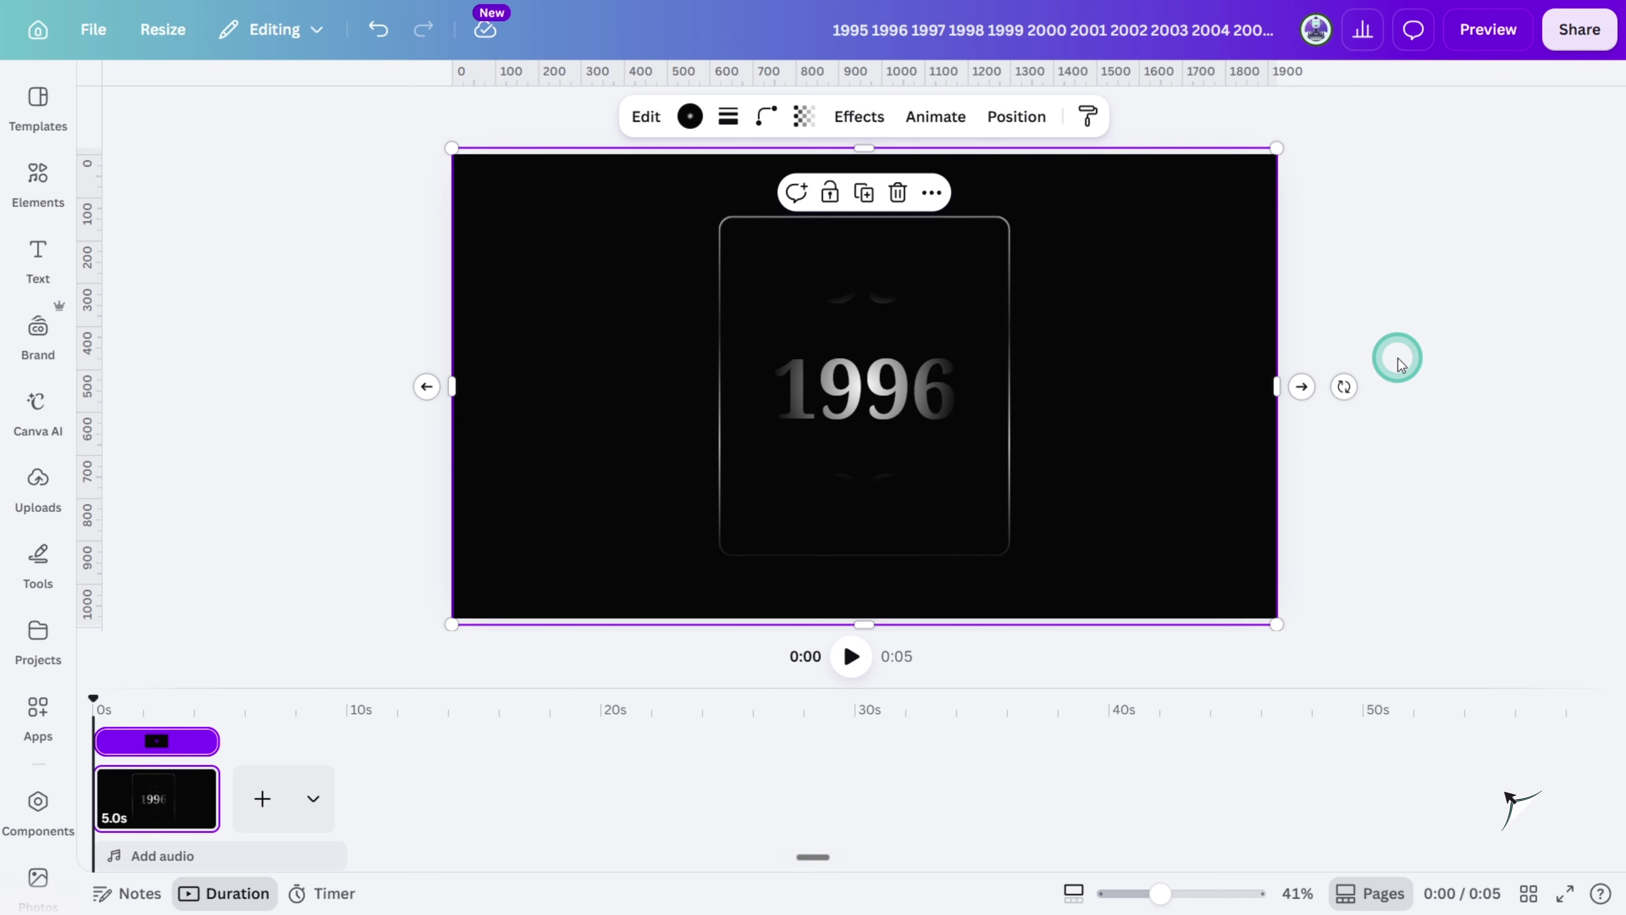
# - Draw a horizontal tick line about 31 px long just left of the frame and set its stroke weight to 2
pyautogui.press('l')
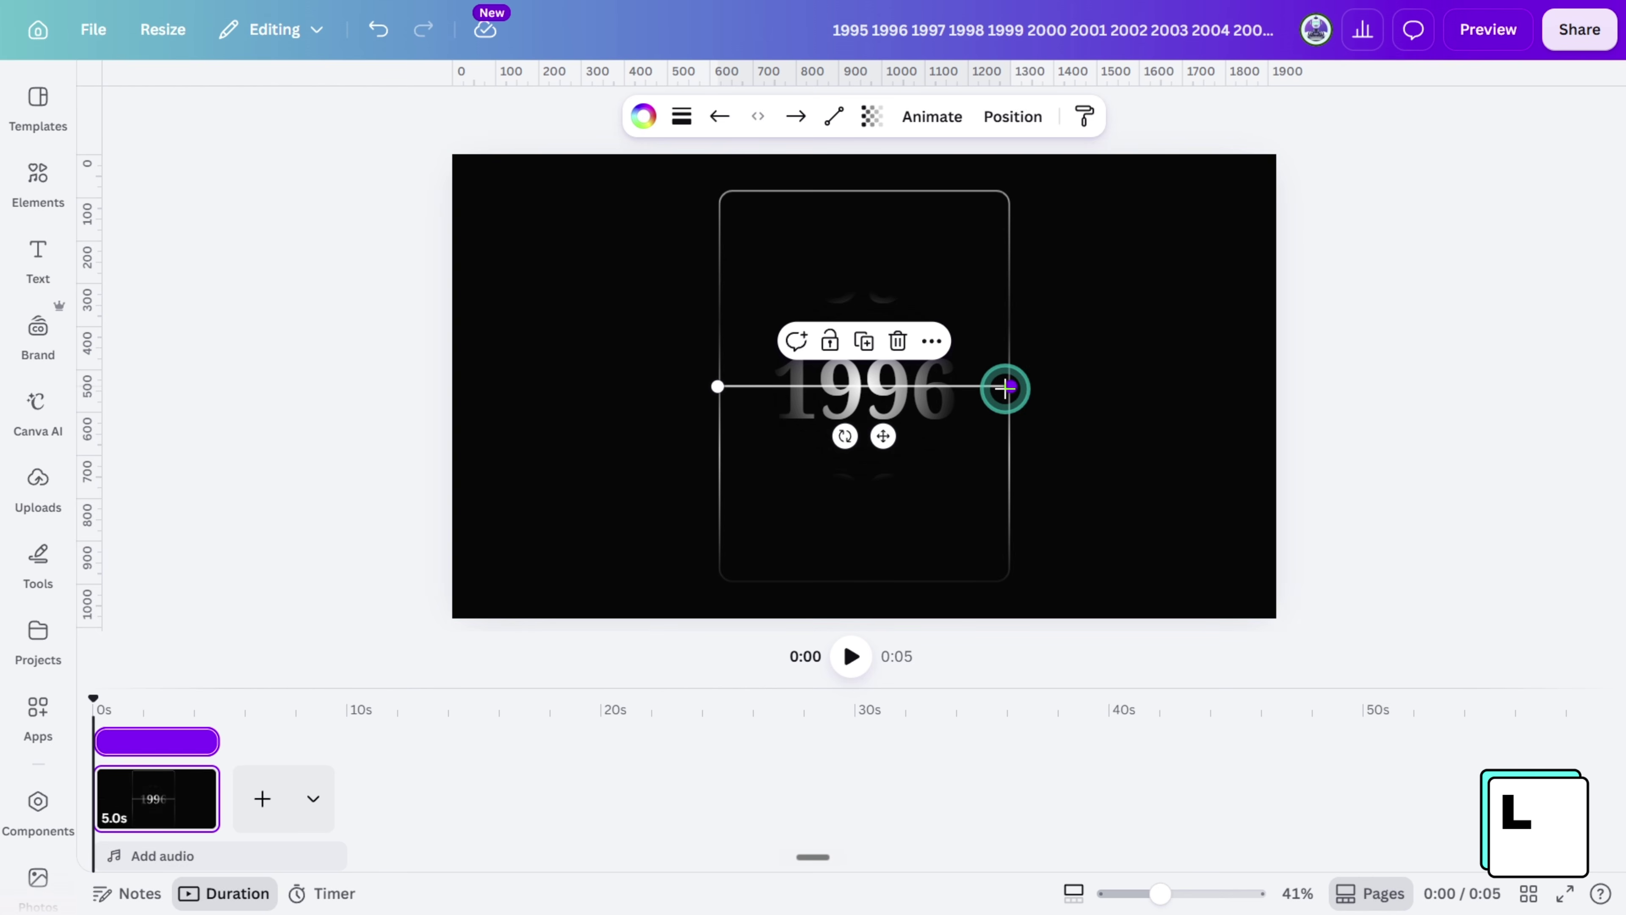
pyautogui.moveTo(1005, 387); pyautogui.dragTo(689, 385)
pyautogui.click(1357, 481)
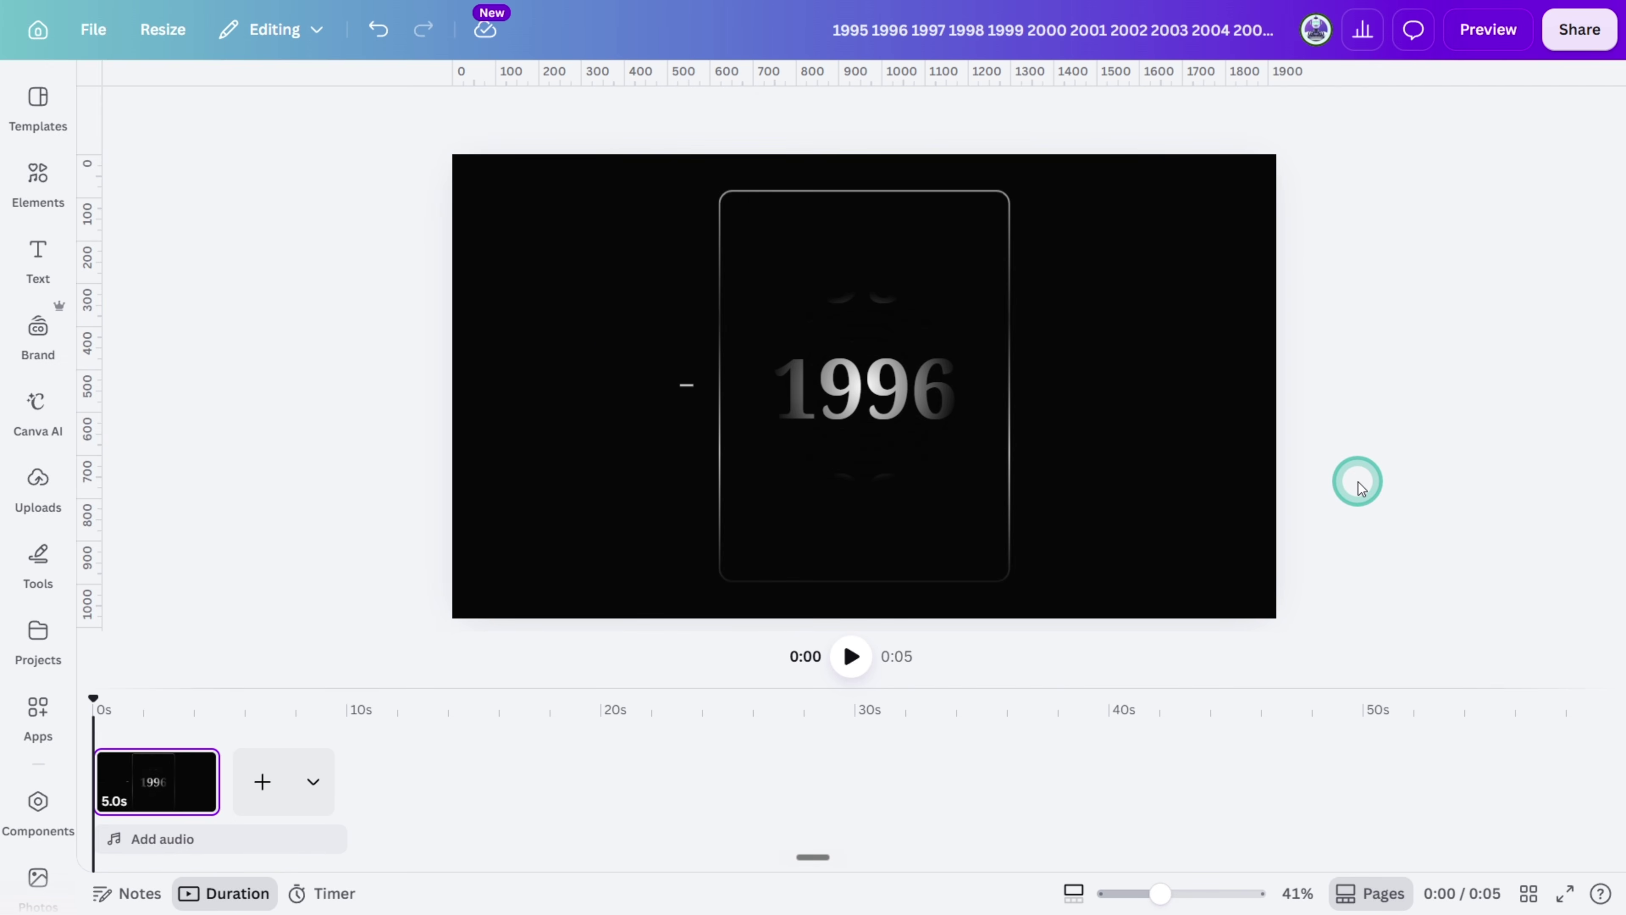
pyautogui.click(687, 385)
pyautogui.click(682, 116)
pyautogui.click(808, 313)
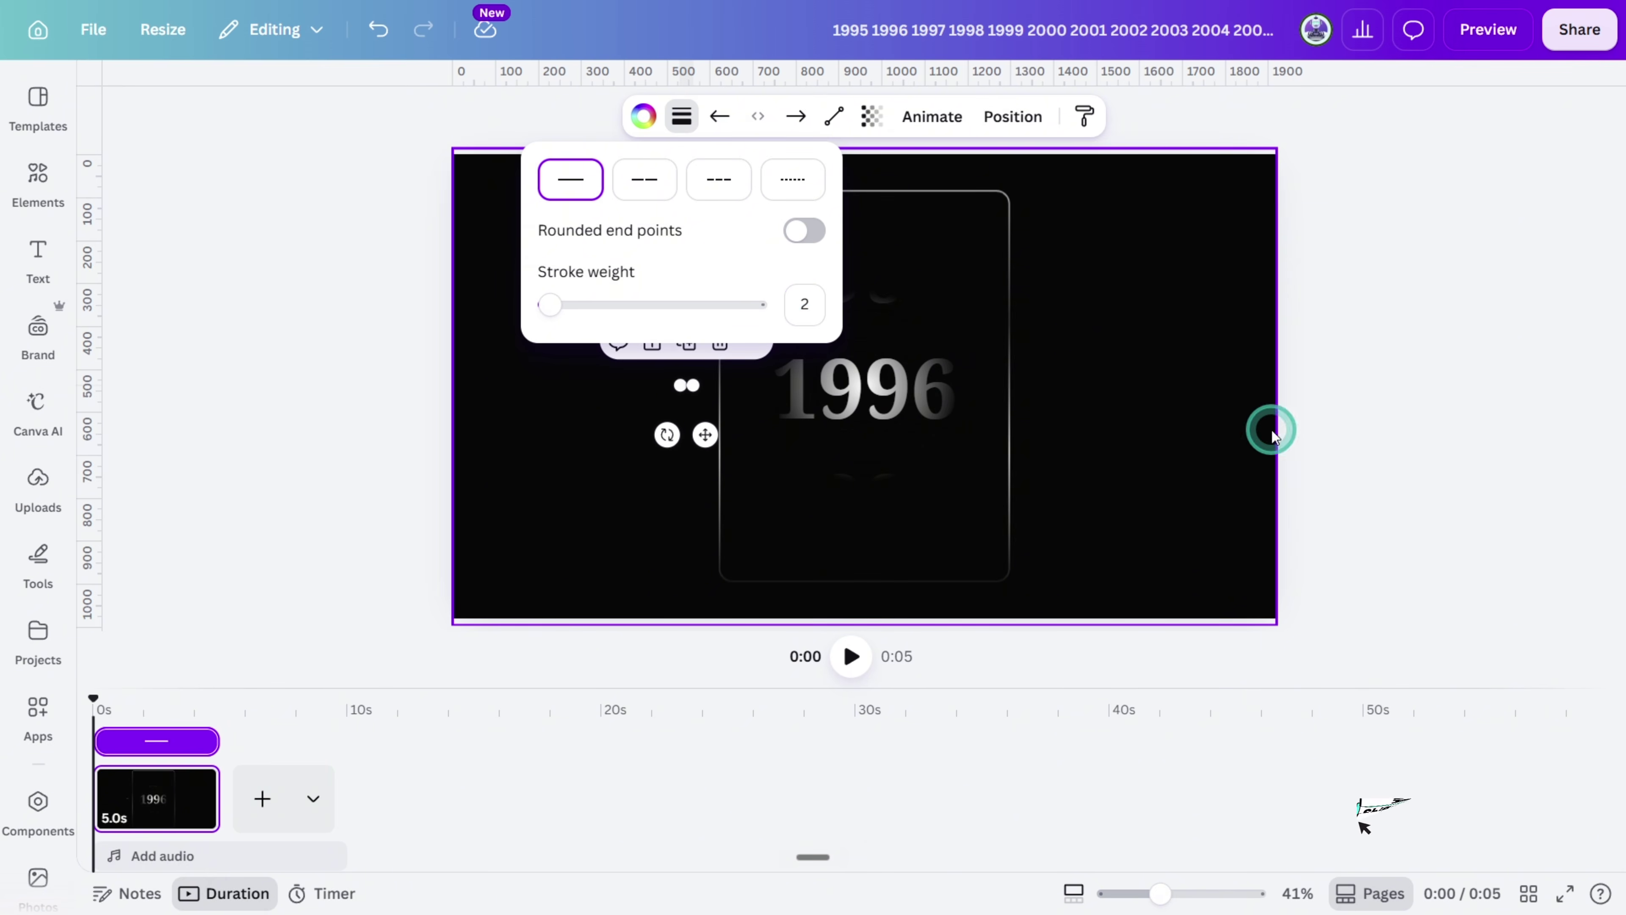
pyautogui.click(1354, 444)
# - Duplicate the tick above and below itself to build a vertical column of eleven ticks
pyautogui.click(686, 379)
pyautogui.scroll(5, 686, 379)
pyautogui.moveTo(518, 310); pyautogui.dragTo(516, 283)
pyautogui.moveTo(515, 283); pyautogui.dragTo(515, 226)
pyautogui.moveTo(515, 399); pyautogui.dragTo(516, 461)
pyautogui.moveTo(515, 461); pyautogui.dragTo(516, 524)
pyautogui.click(527, 520)
pyautogui.scroll(-5, 690, 360)
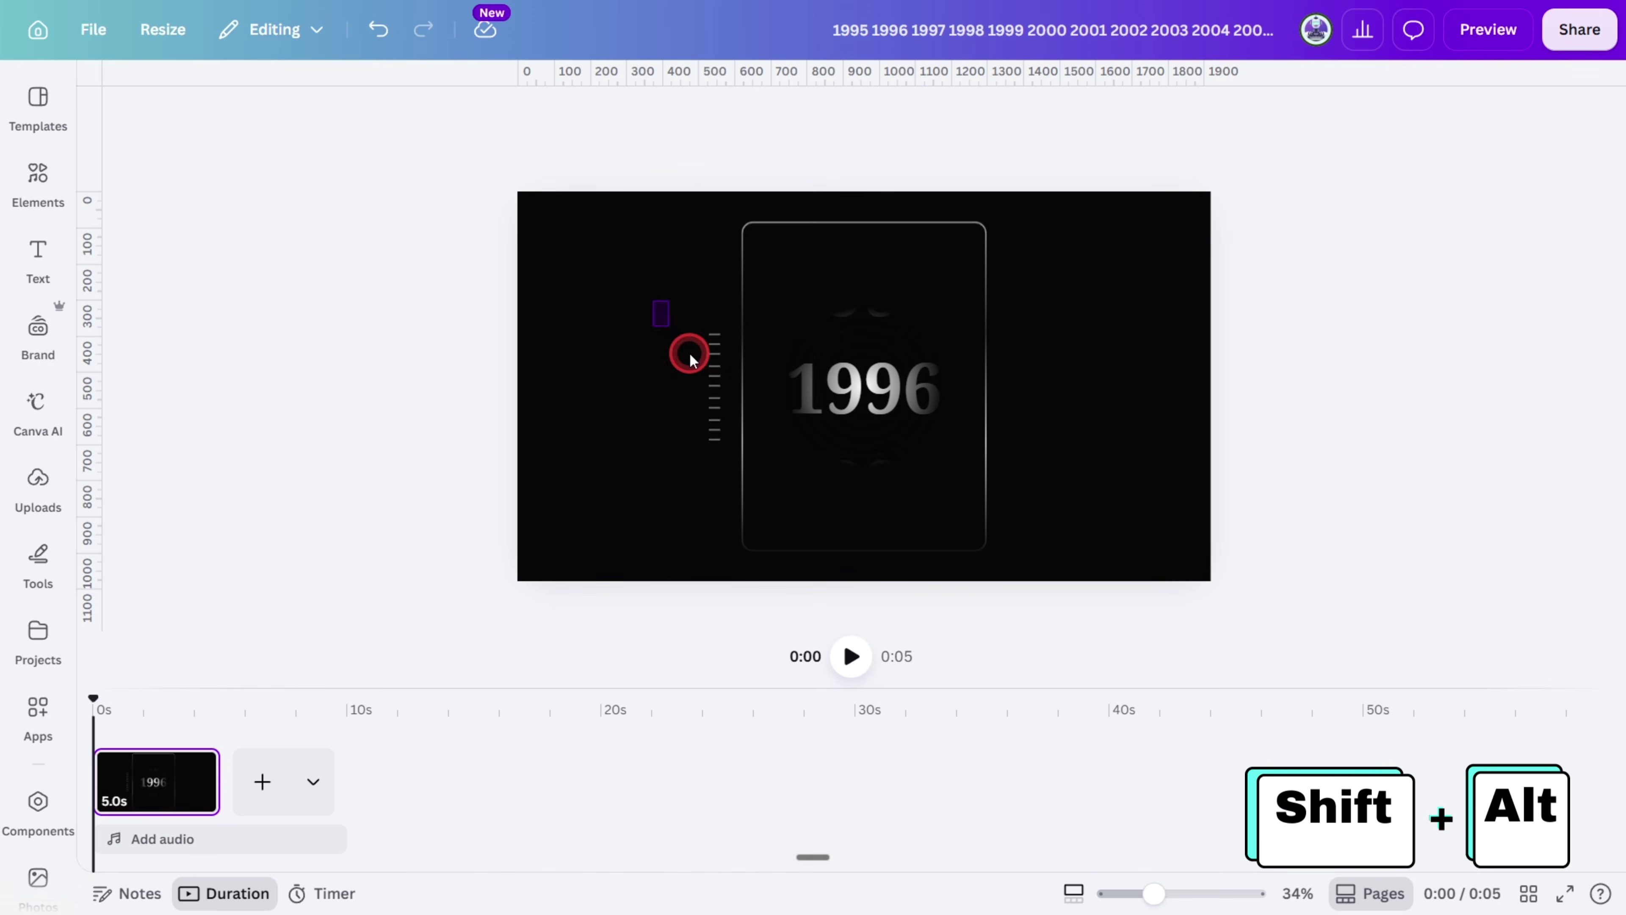
# - Select all the ticks and space them evenly in the vertical direction
pyautogui.moveTo(728, 461); pyautogui.dragTo(728, 461)
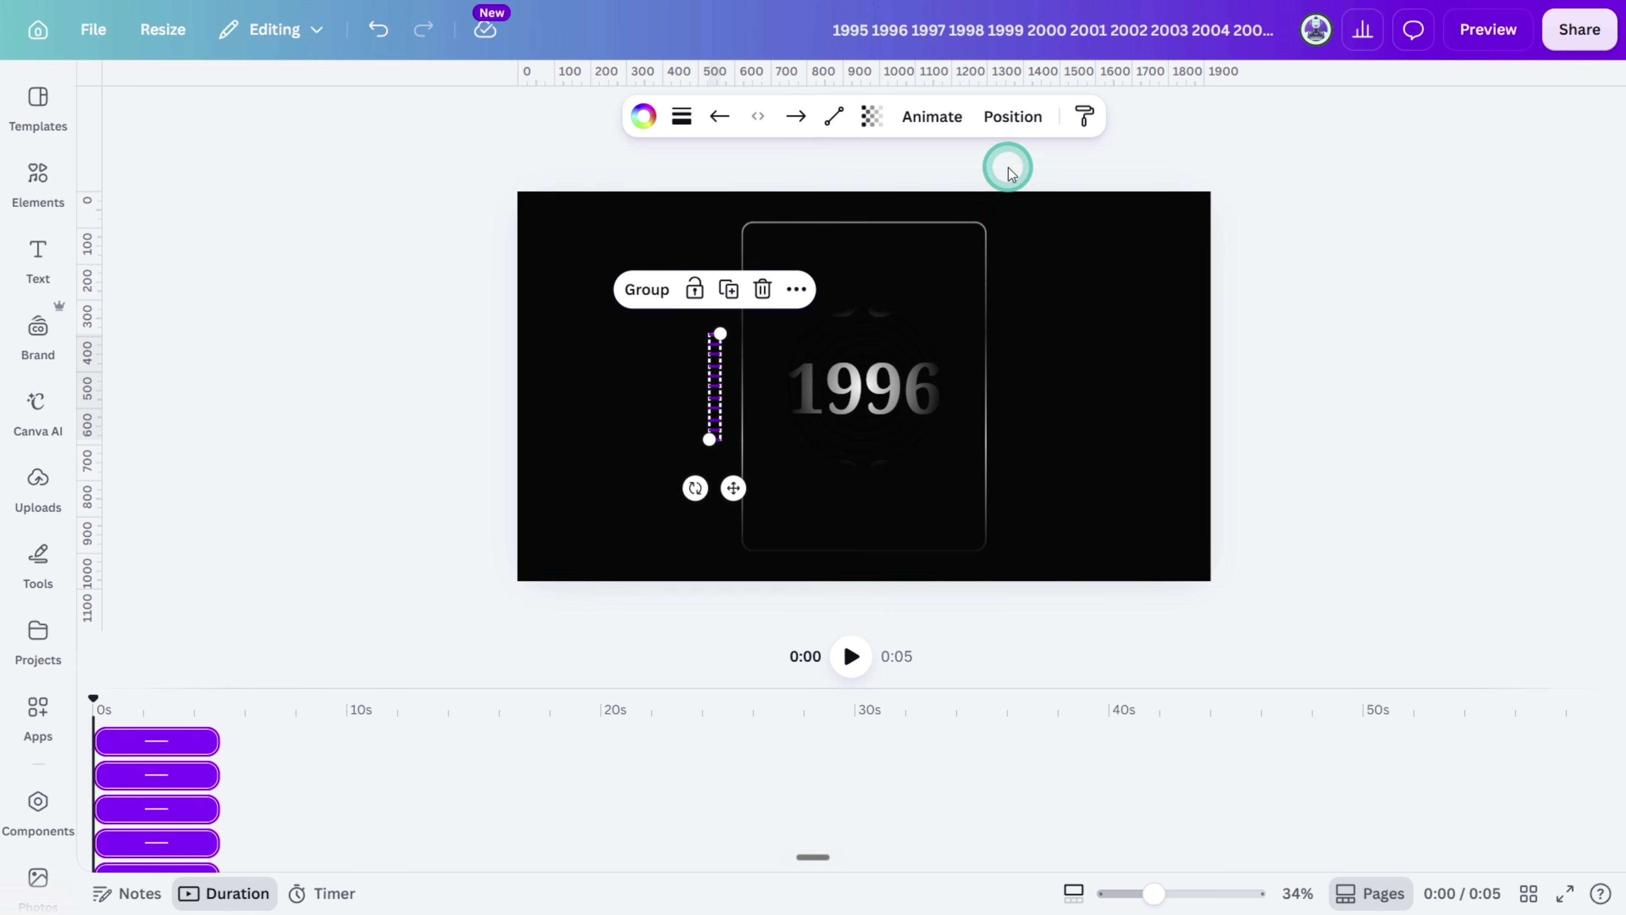
pyautogui.click(1012, 117)
pyautogui.click(216, 479)
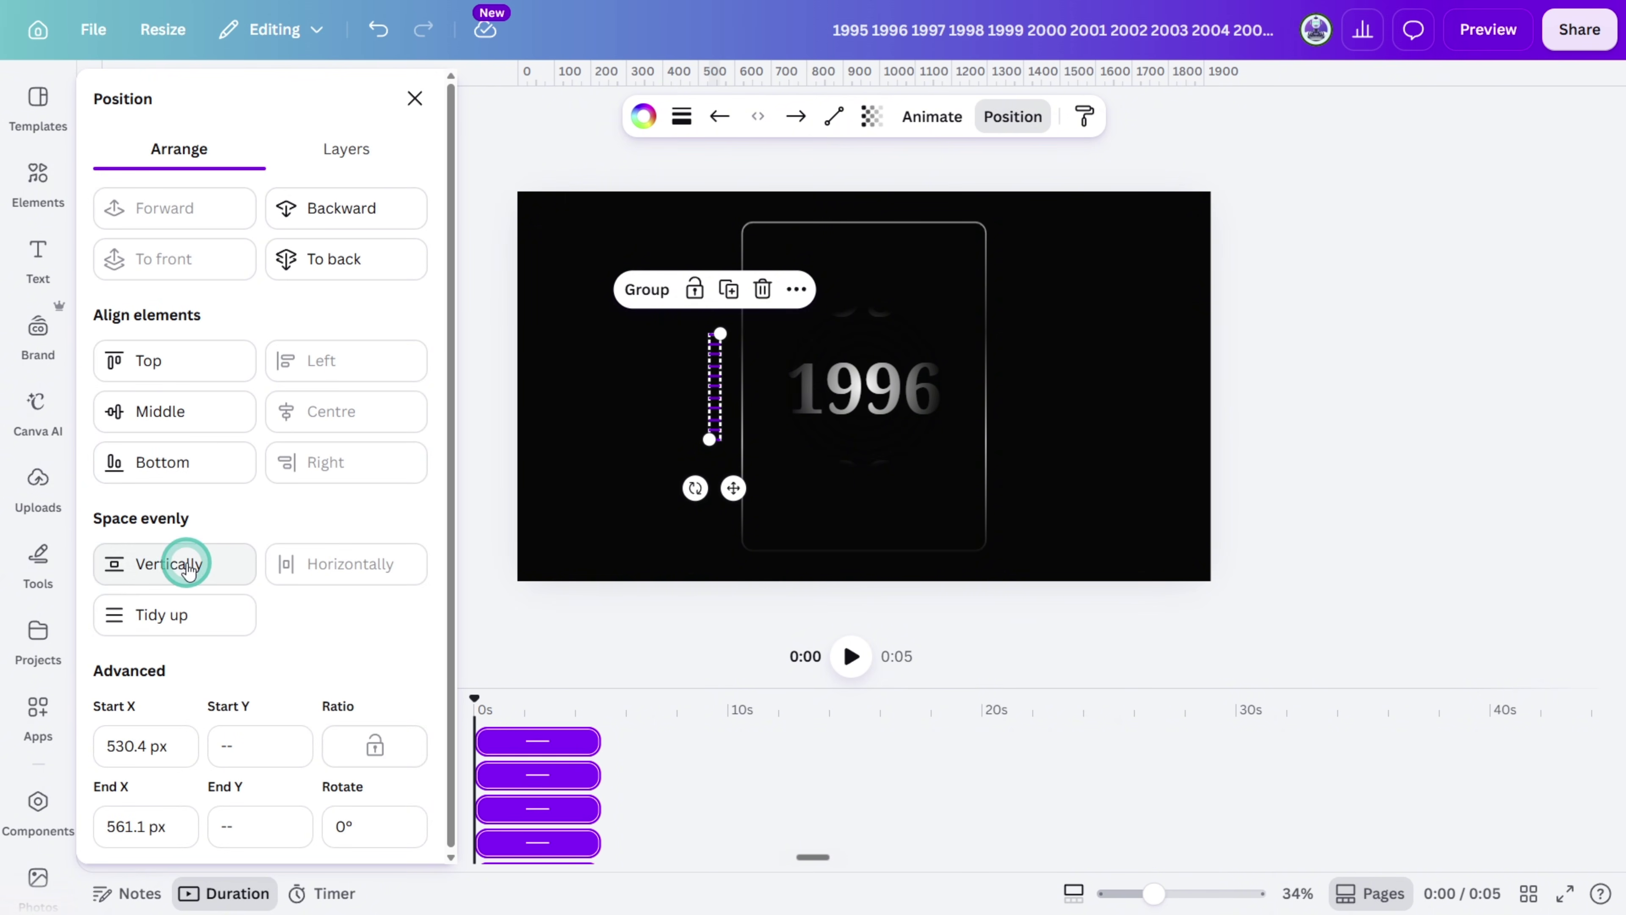
pyautogui.click(1234, 512)
# - Lengthen the middle tick on both sides to about 55 px and set its stroke weight to 6
pyautogui.scroll(5, 926, 370)
pyautogui.click(937, 371)
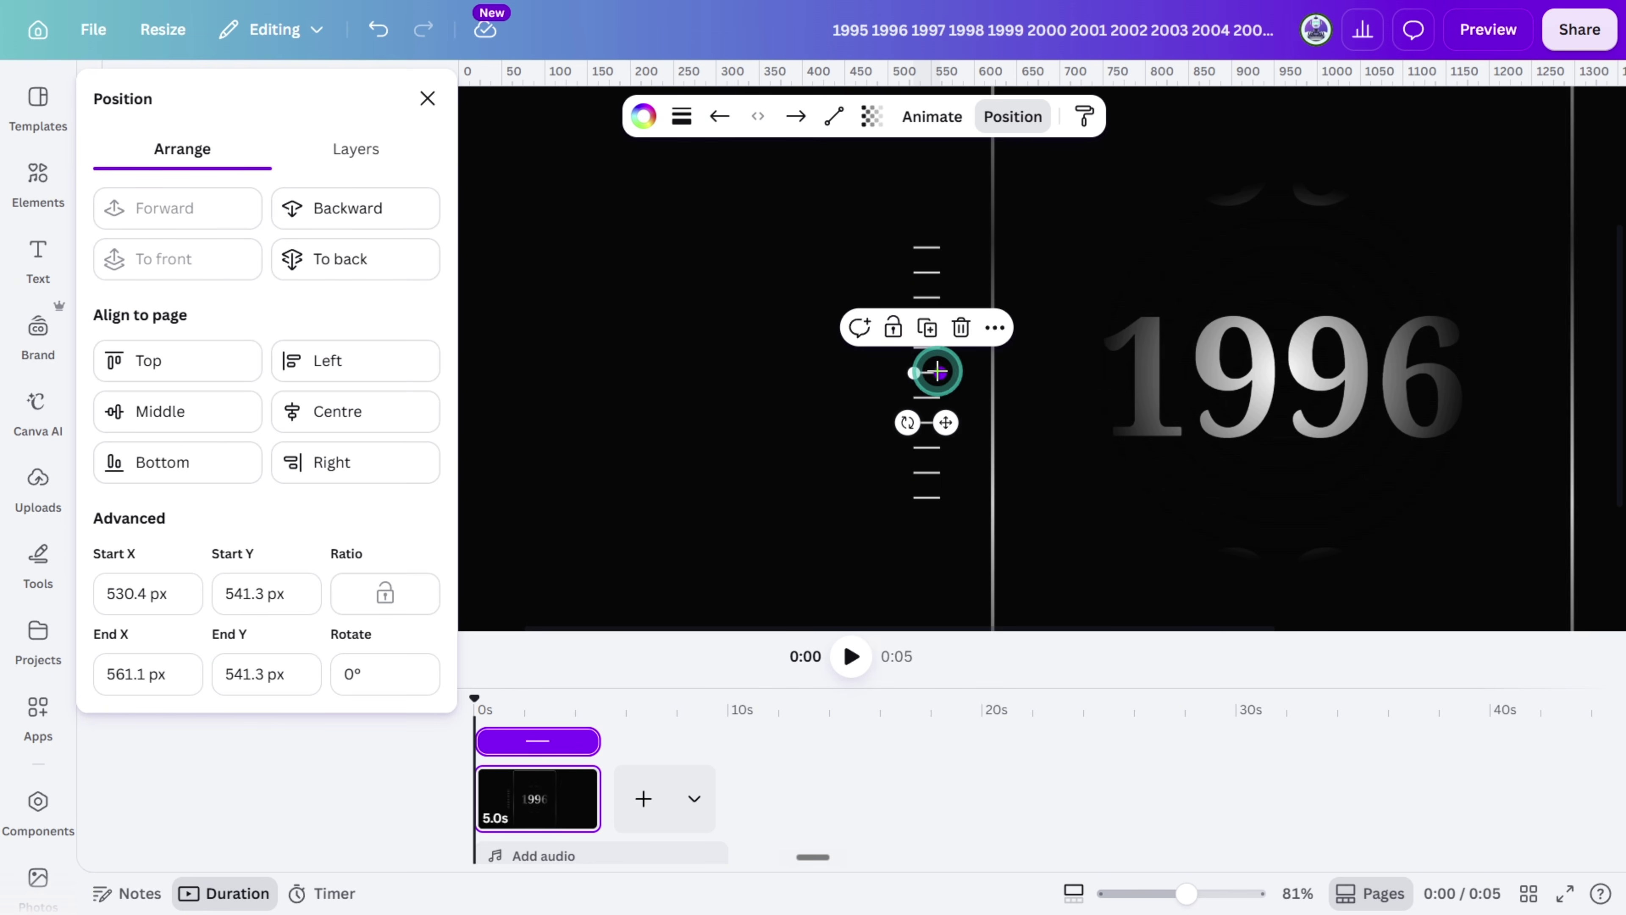
pyautogui.moveTo(937, 371); pyautogui.dragTo(952, 371)
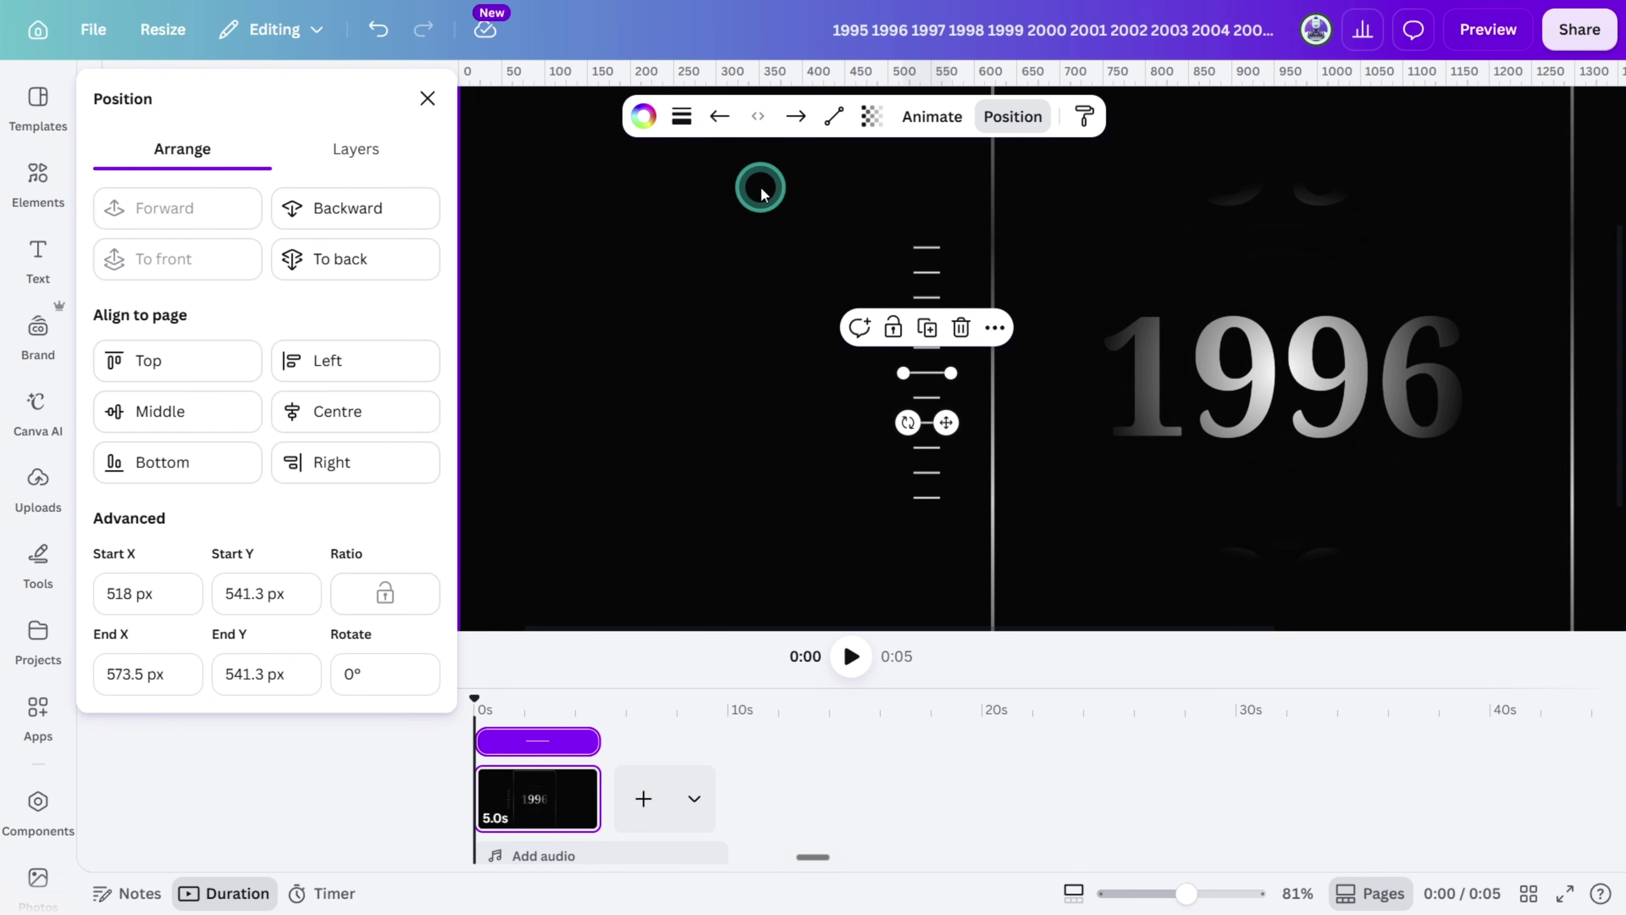
pyautogui.click(682, 116)
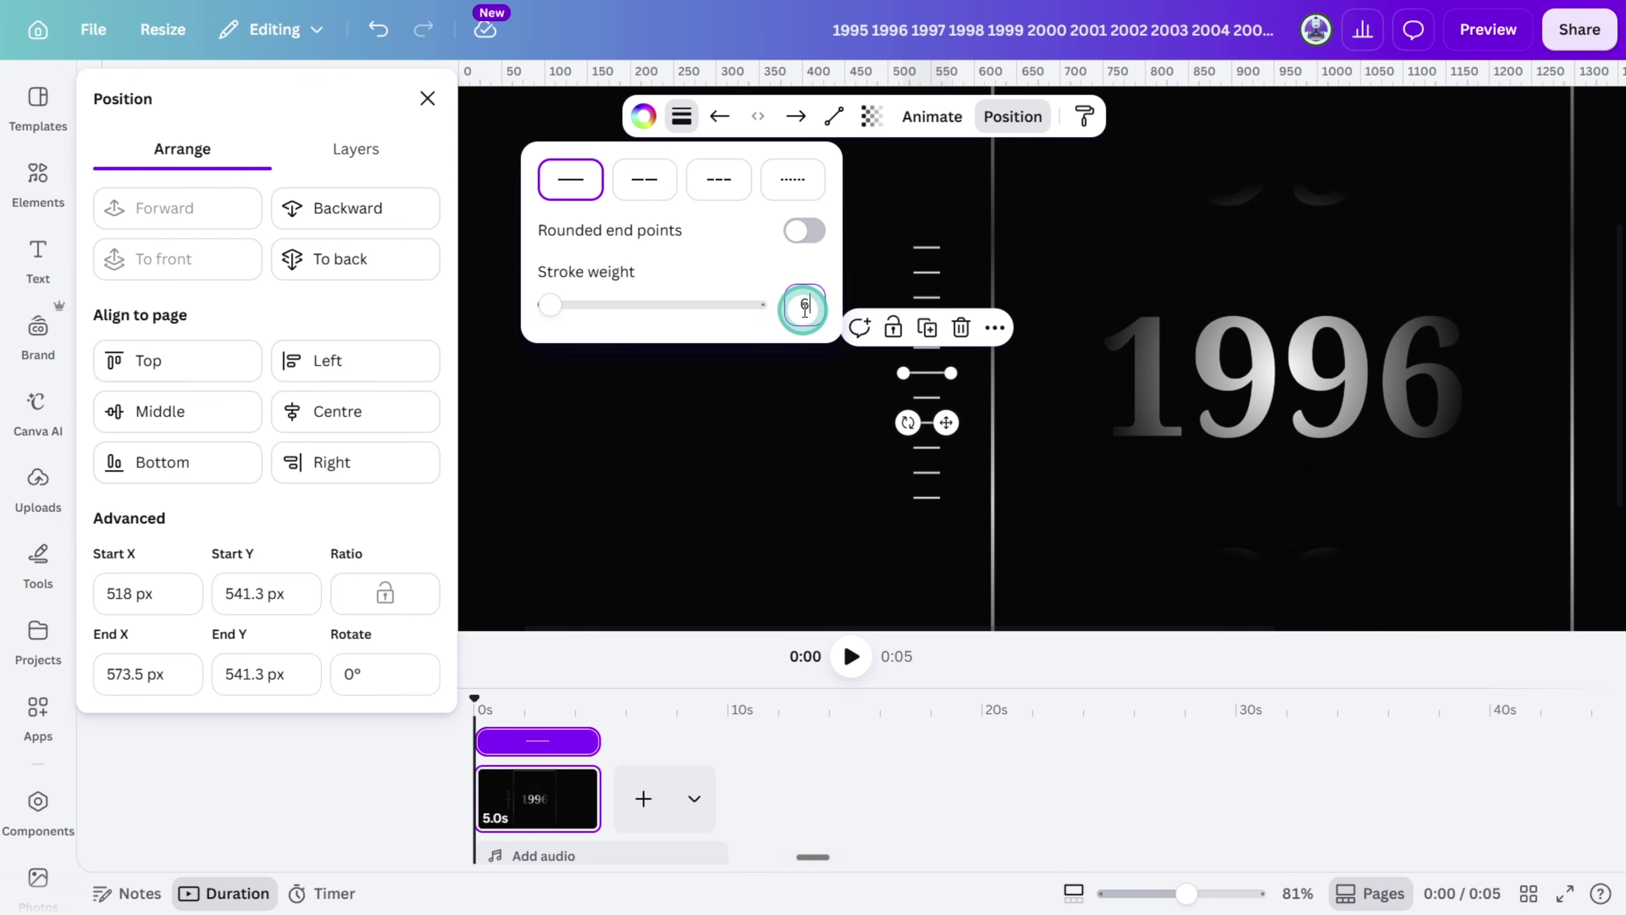
pyautogui.click(813, 509)
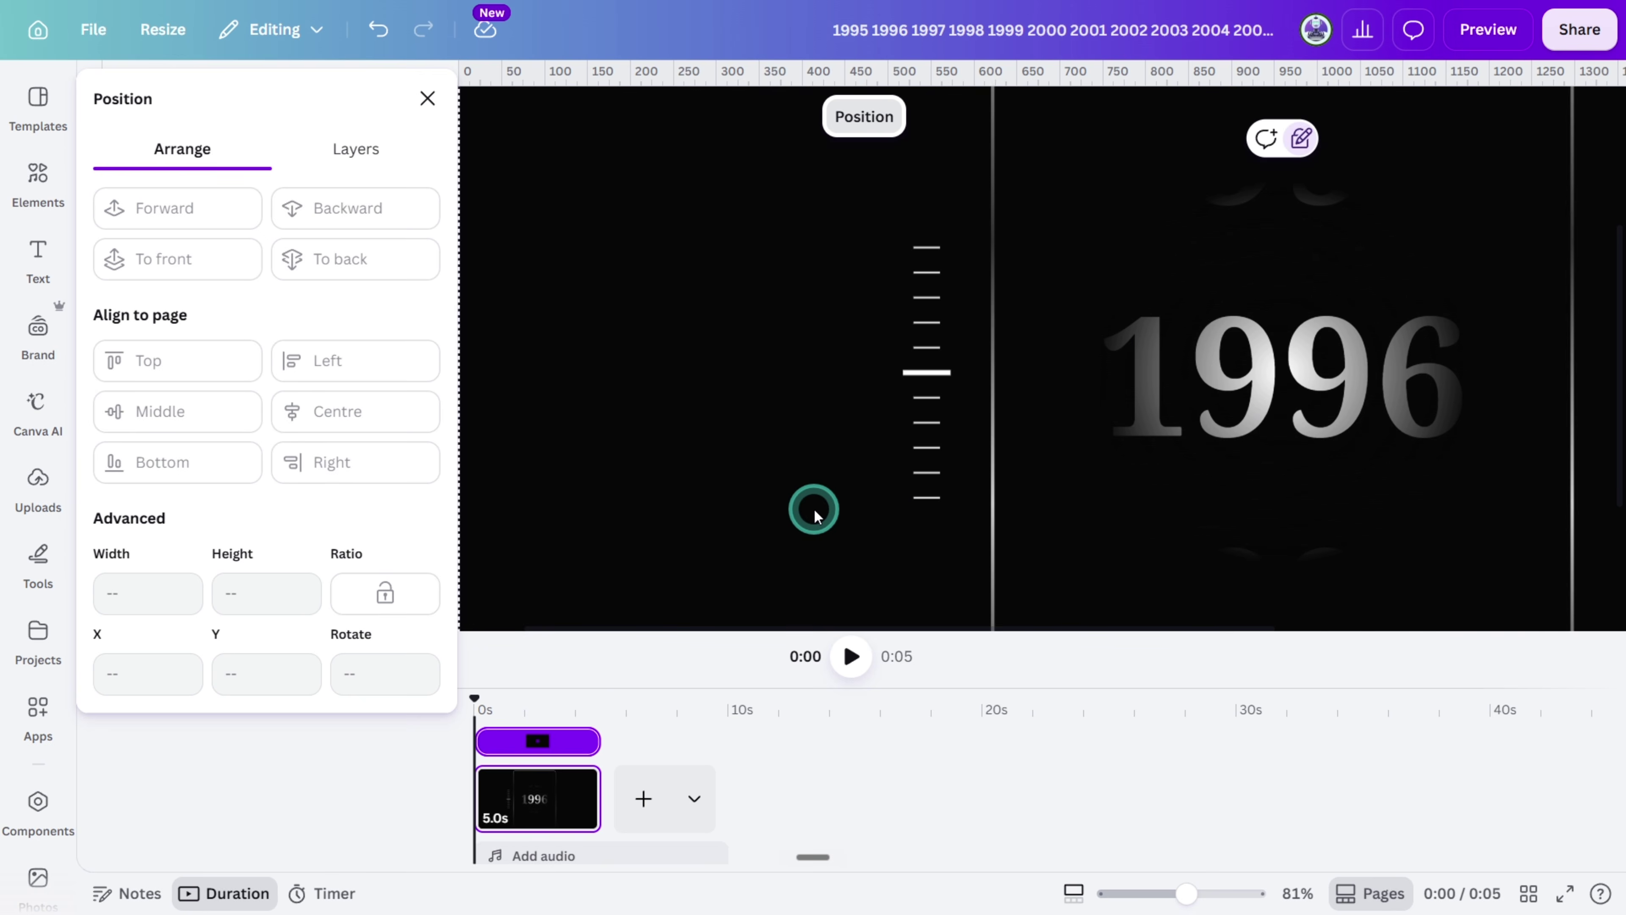
# - Fade the top and bottom ticks until barely visible, and make the second tick from each end slightly less transparent
pyautogui.click(876, 257)
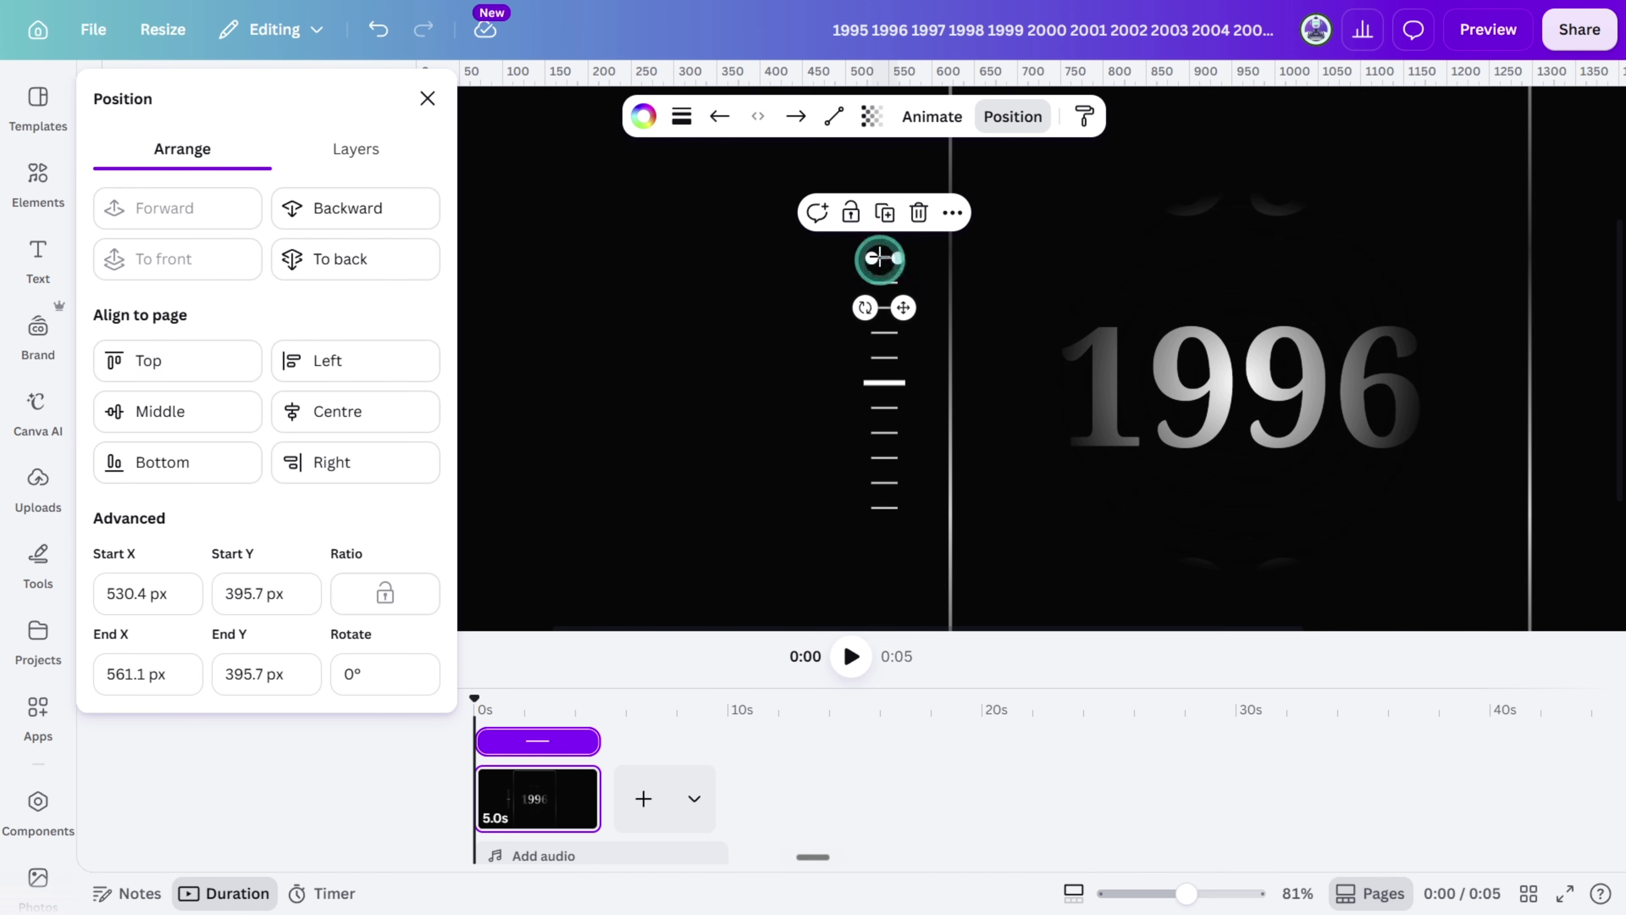
pyautogui.keyDown('ctrl'); pyautogui.click(881, 511); pyautogui.keyUp('ctrl')
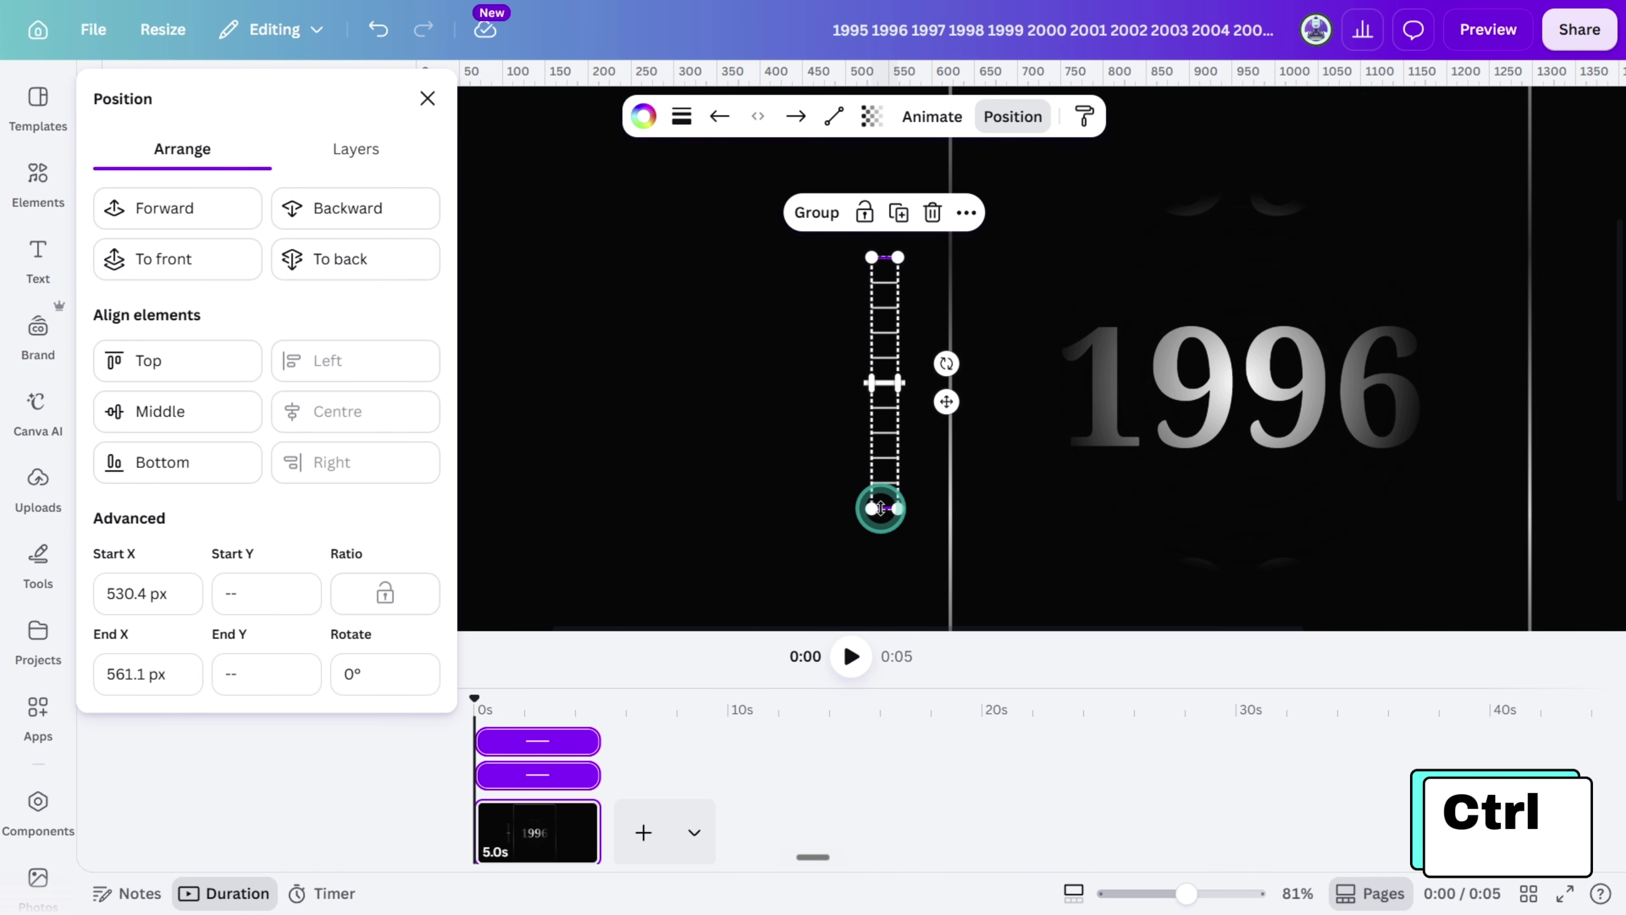
pyautogui.click(872, 116)
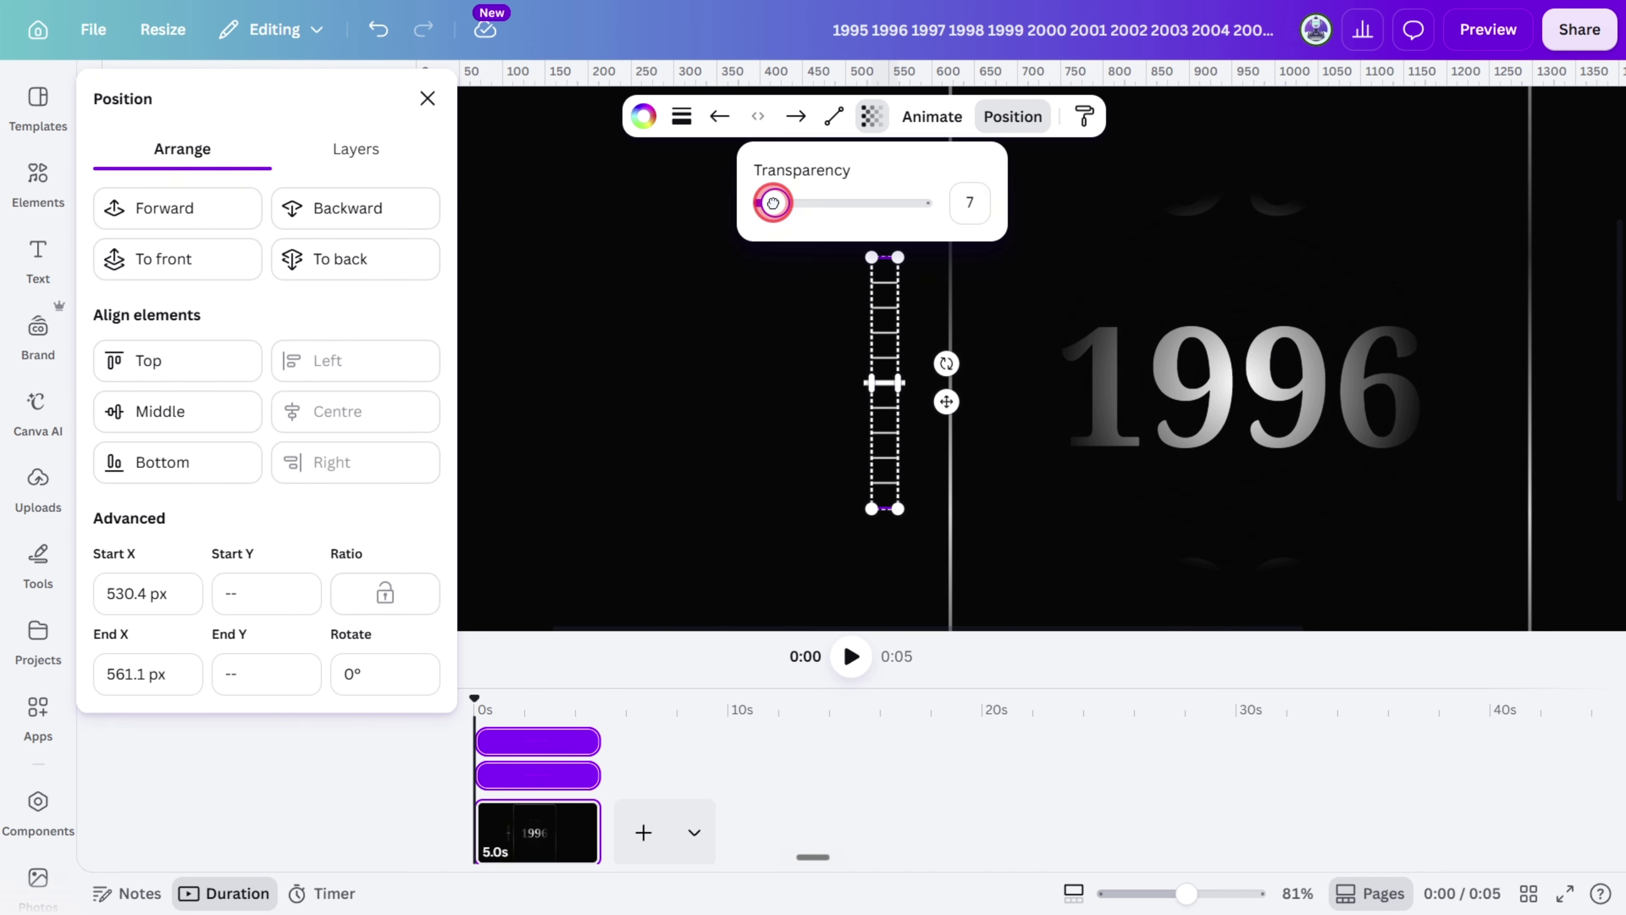
pyautogui.click(808, 319)
pyautogui.click(874, 280)
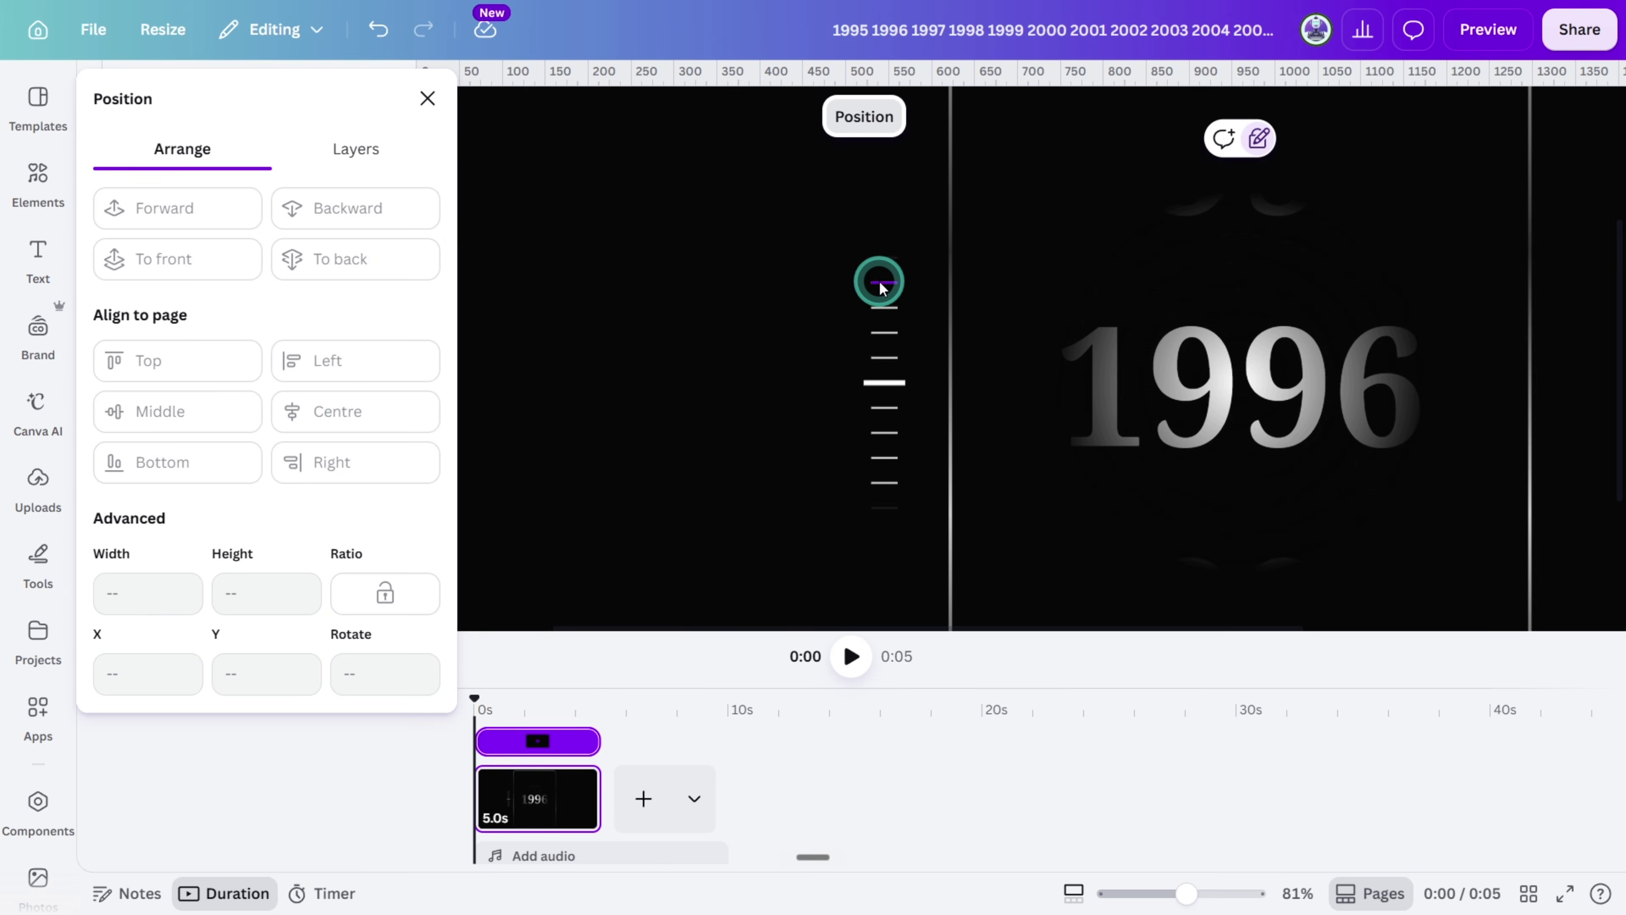
pyautogui.keyDown('ctrl'); pyautogui.click(883, 476); pyautogui.keyUp('ctrl')
pyautogui.click(872, 116)
pyautogui.moveTo(806, 205); pyautogui.dragTo(796, 263)
# - Fade the third and fourth ticks from each end, making each pair more opaque towards the middle
pyautogui.click(874, 458)
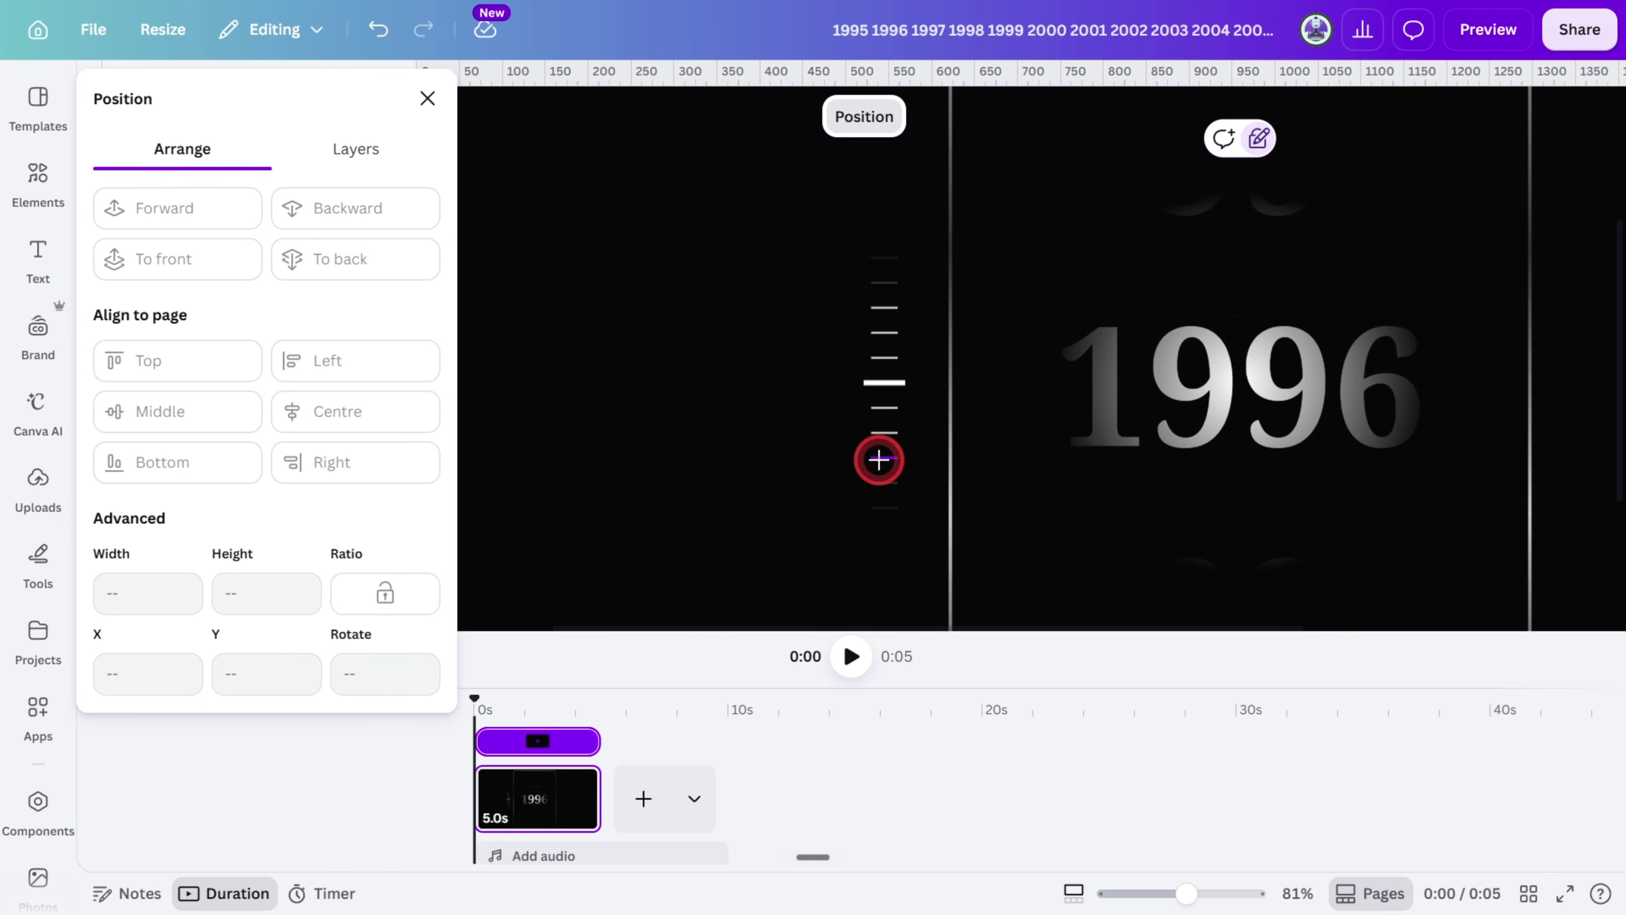
pyautogui.keyDown('ctrl'); pyautogui.click(882, 309); pyautogui.keyUp('ctrl')
pyautogui.click(872, 116)
pyautogui.moveTo(795, 202); pyautogui.dragTo(822, 205)
pyautogui.click(781, 367)
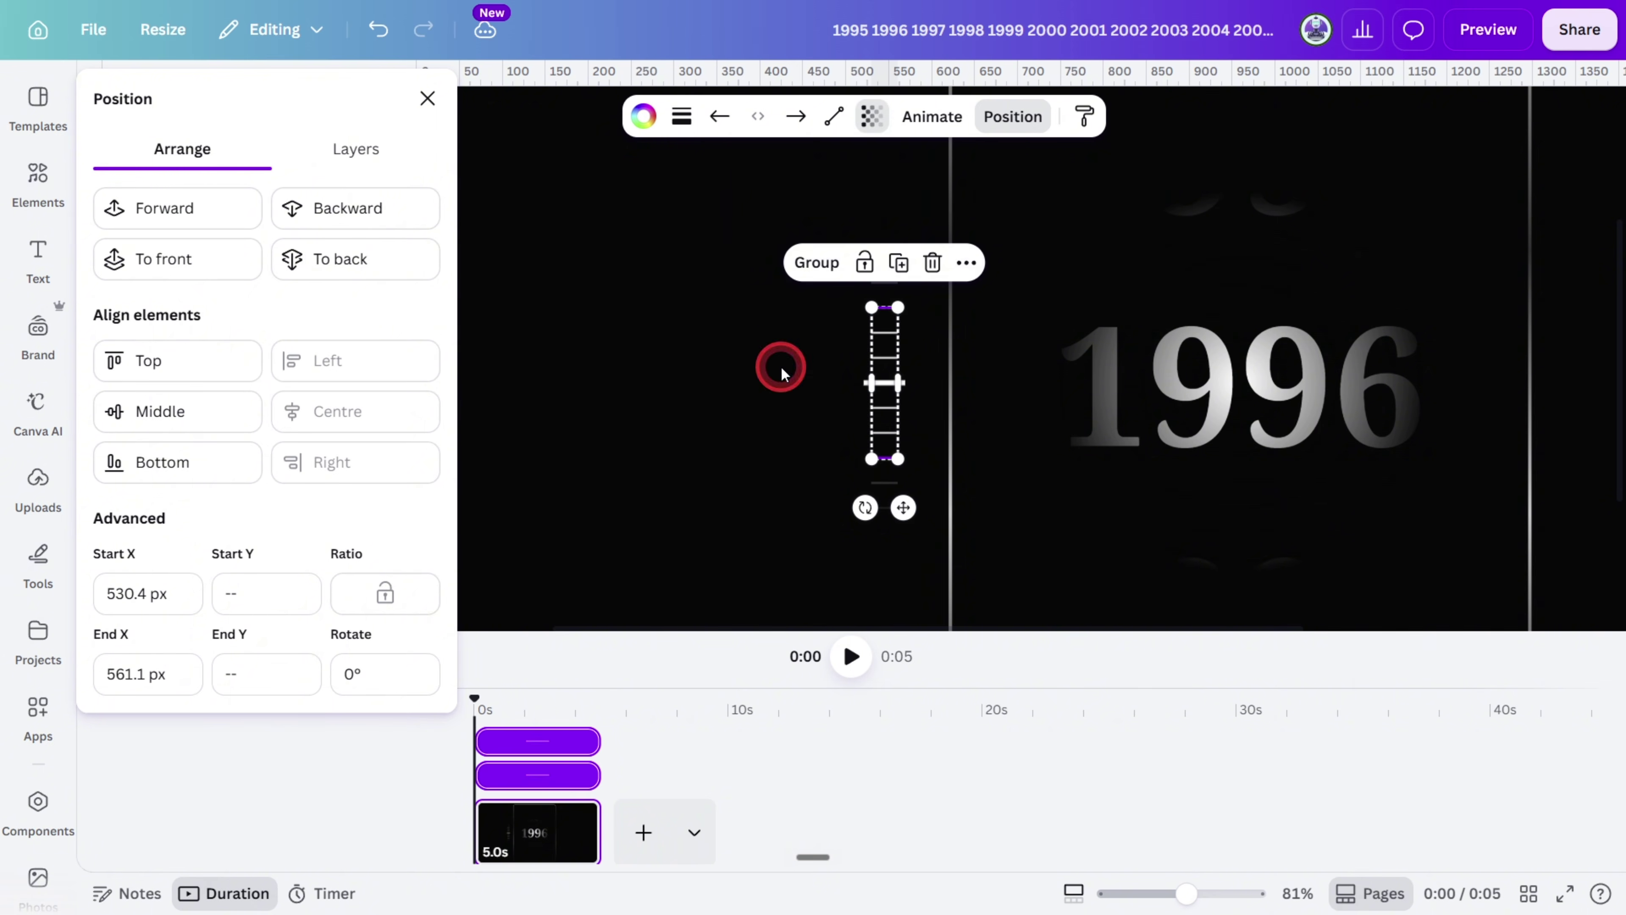
pyautogui.click(885, 333)
pyautogui.keyDown('ctrl'); pyautogui.click(885, 433); pyautogui.keyUp('ctrl')
pyautogui.click(872, 116)
pyautogui.moveTo(928, 202); pyautogui.dragTo(857, 201)
pyautogui.click(781, 422)
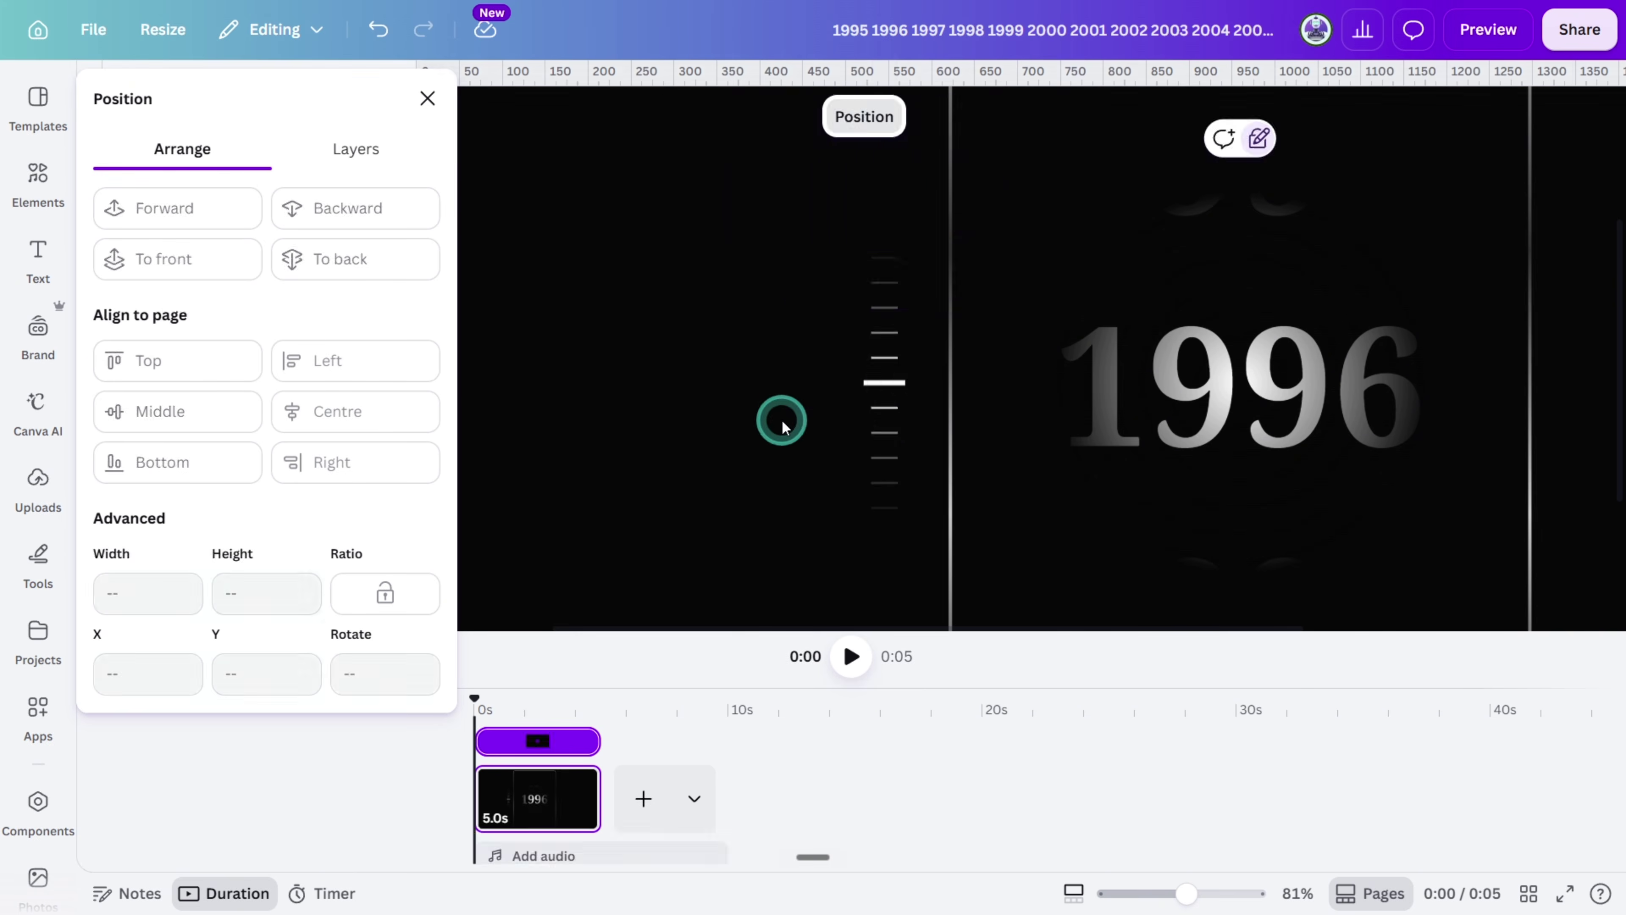
# - Slightly lower the opacity of the two ticks directly above and below the thick middle tick
pyautogui.click(884, 357)
pyautogui.keyDown('ctrl'); pyautogui.click(885, 409); pyautogui.keyUp('ctrl')
pyautogui.click(872, 116)
pyautogui.click(795, 369)
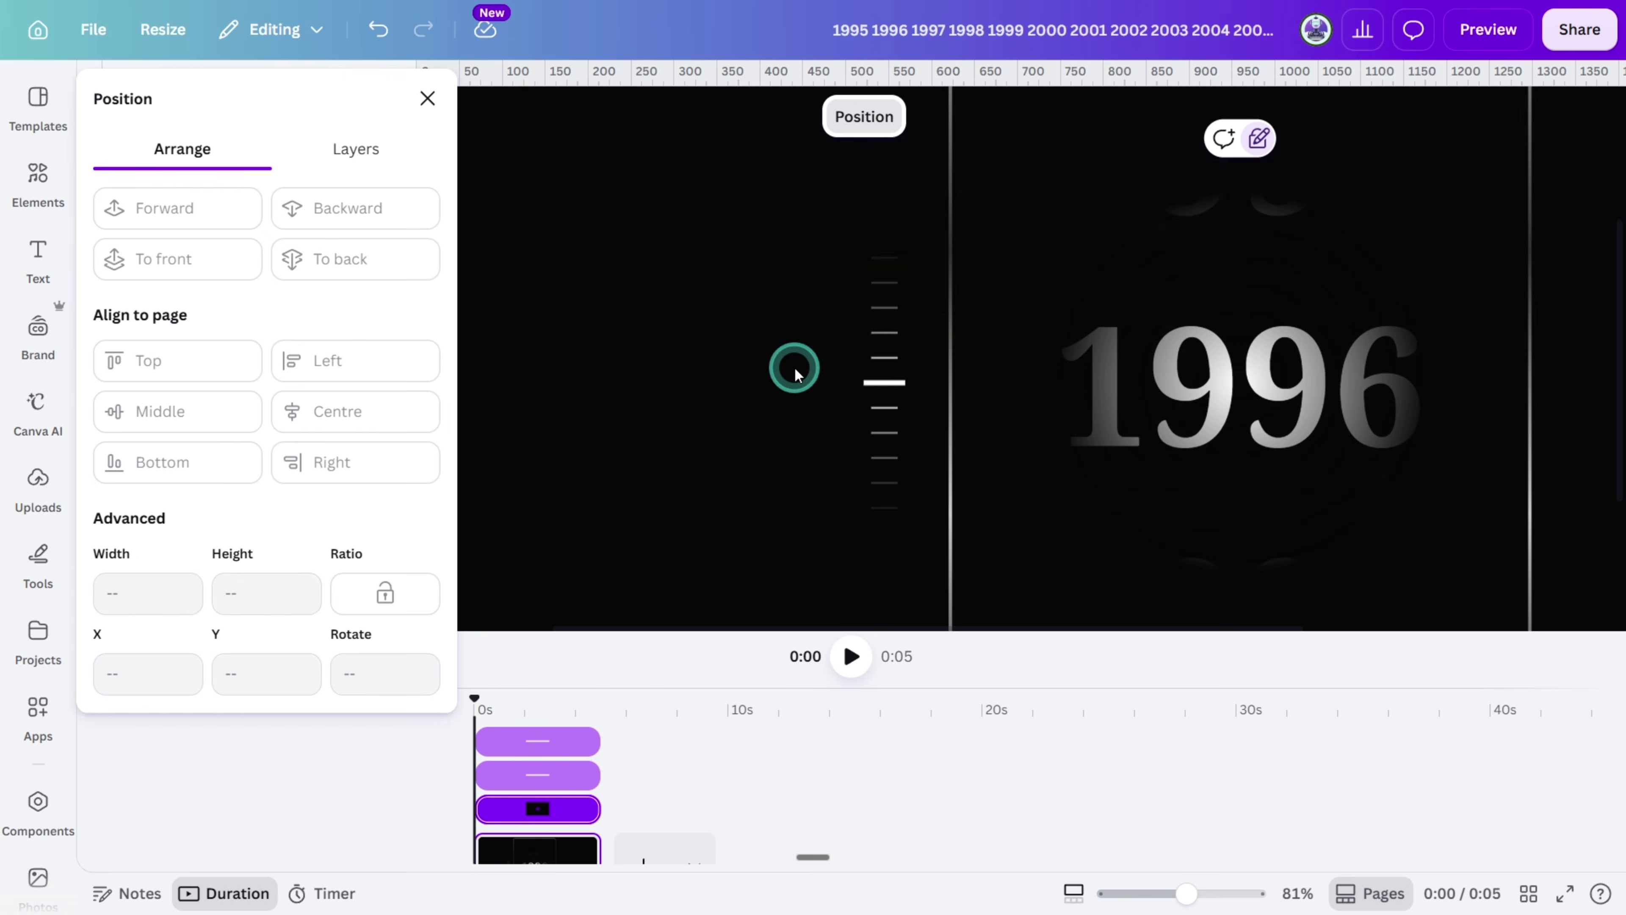
# - Change the thick middle tick's stroke colour from white to a light grey
pyautogui.click(891, 366)
pyautogui.click(644, 116)
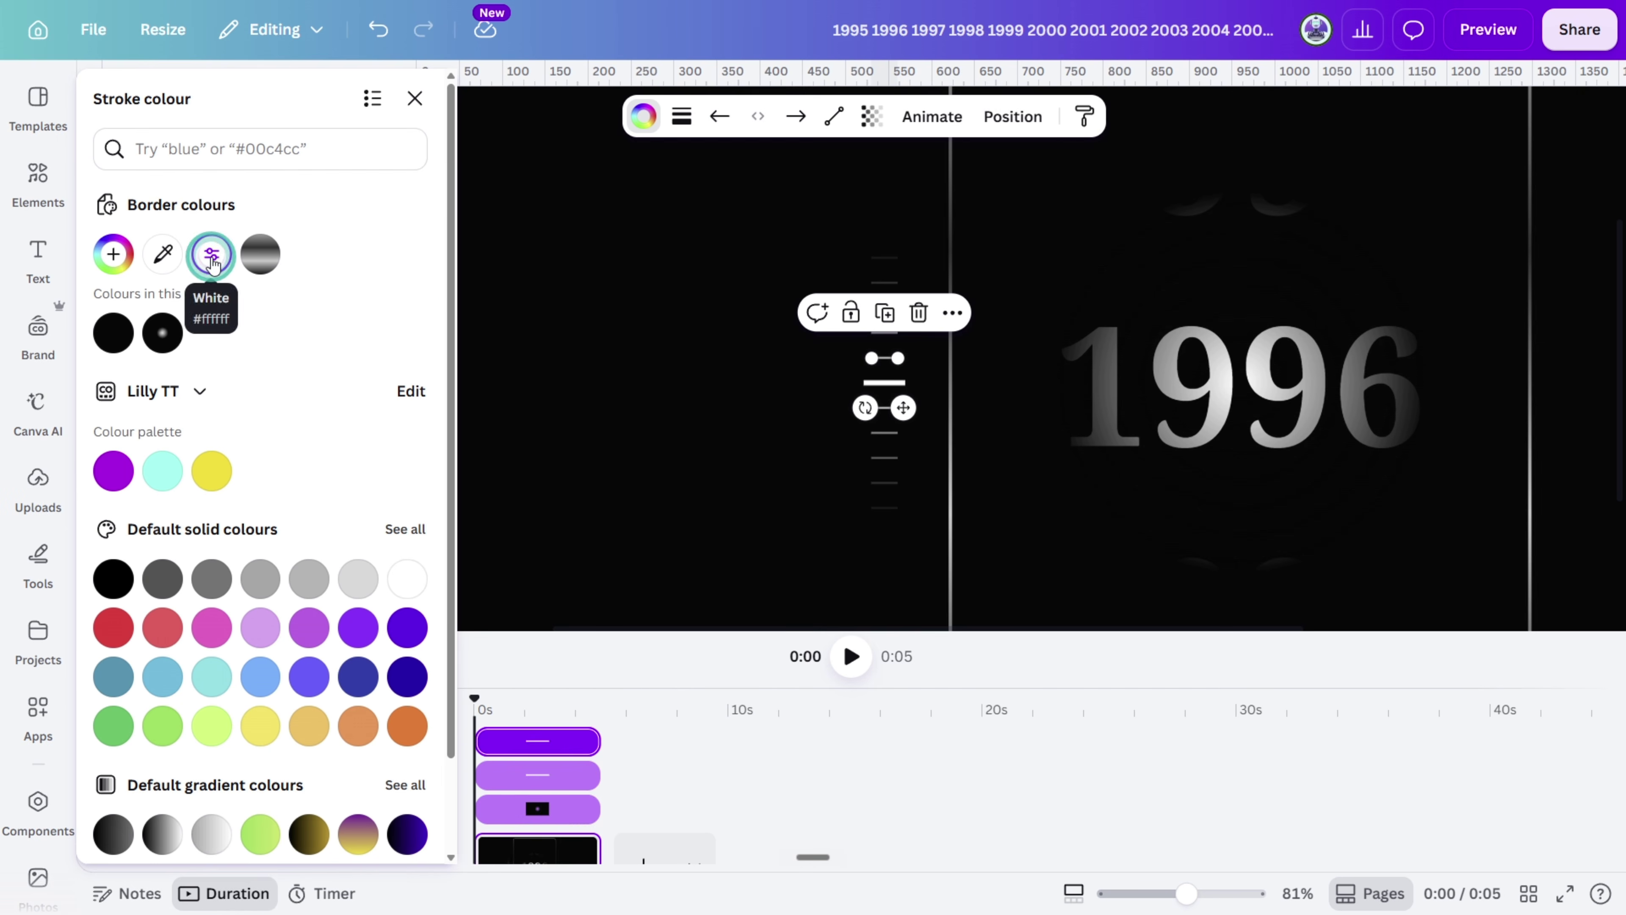
pyautogui.click(795, 367)
pyautogui.click(112, 254)
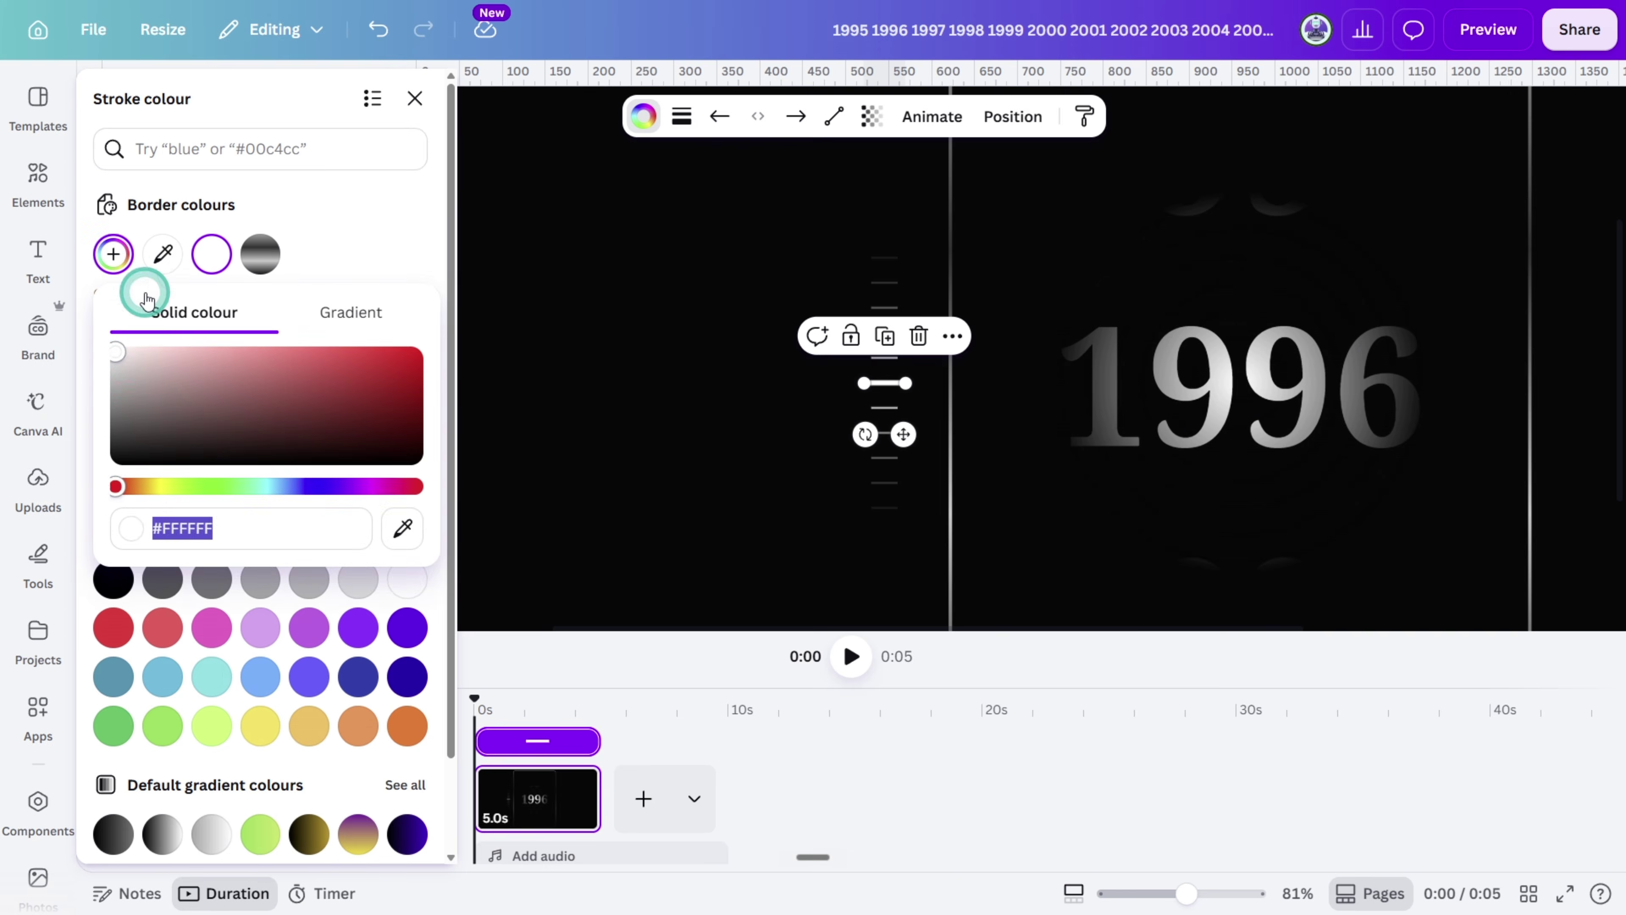
pyautogui.click(112, 386)
# - Group all the ticks and move the group inside the frame, to the left of 1996
pyautogui.moveTo(429, 218); pyautogui.dragTo(542, 563)
pyautogui.hotkey('ctrl', 'g')
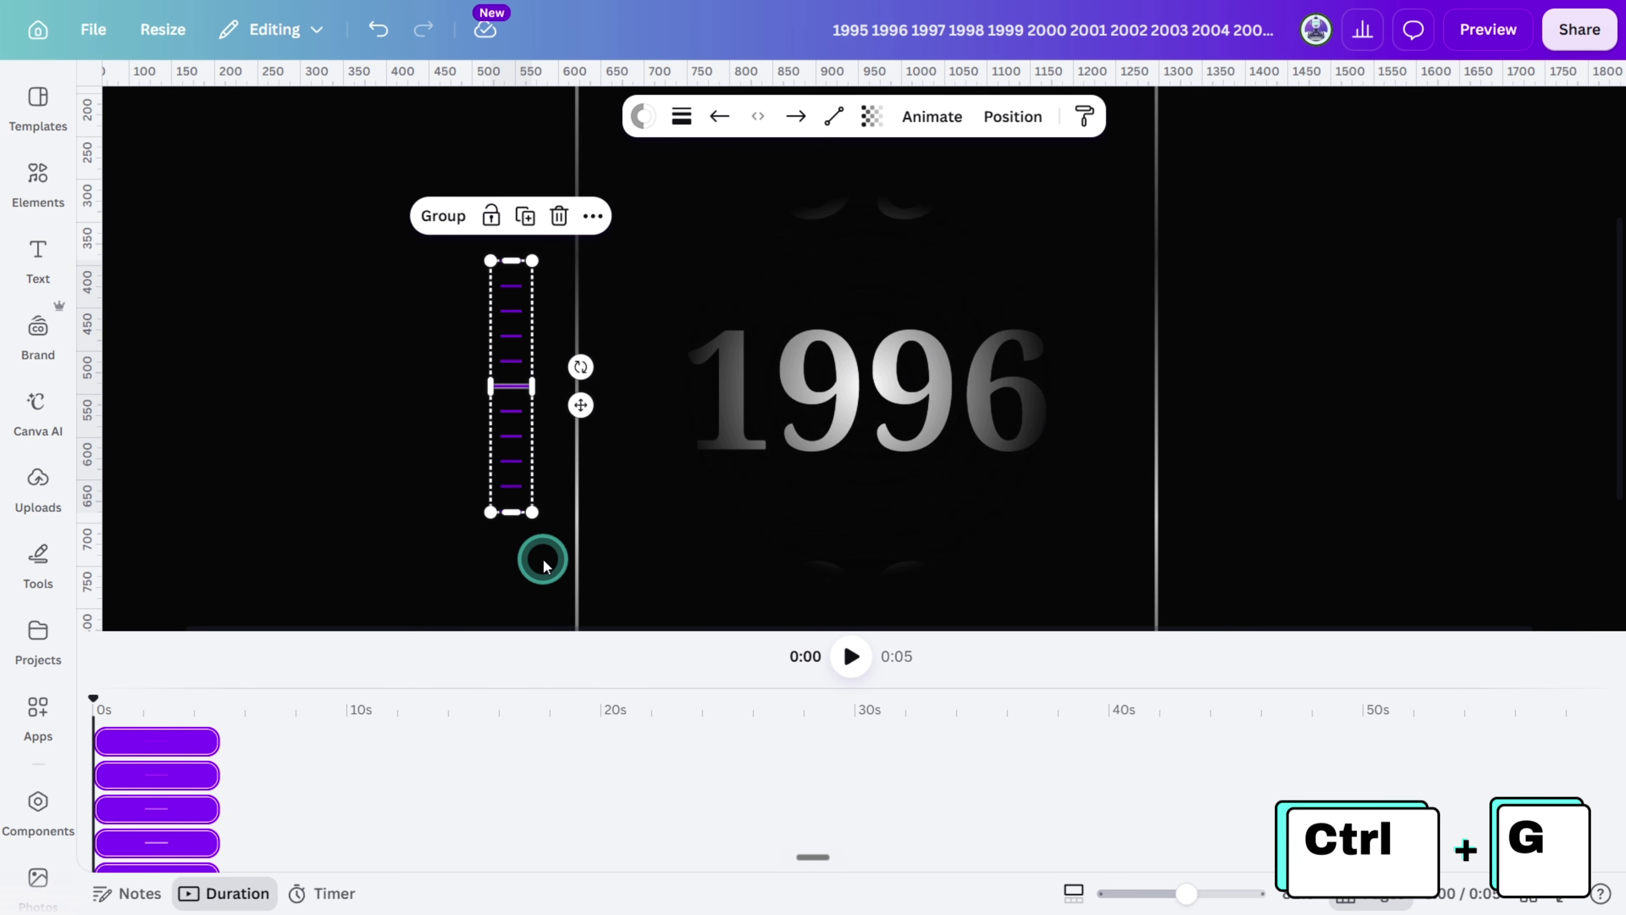
pyautogui.click(512, 462)
# - Duplicate the tick group to the right of 1996, mirroring the left group's position at the same height
pyautogui.moveTo(527, 437); pyautogui.dragTo(1096, 450)
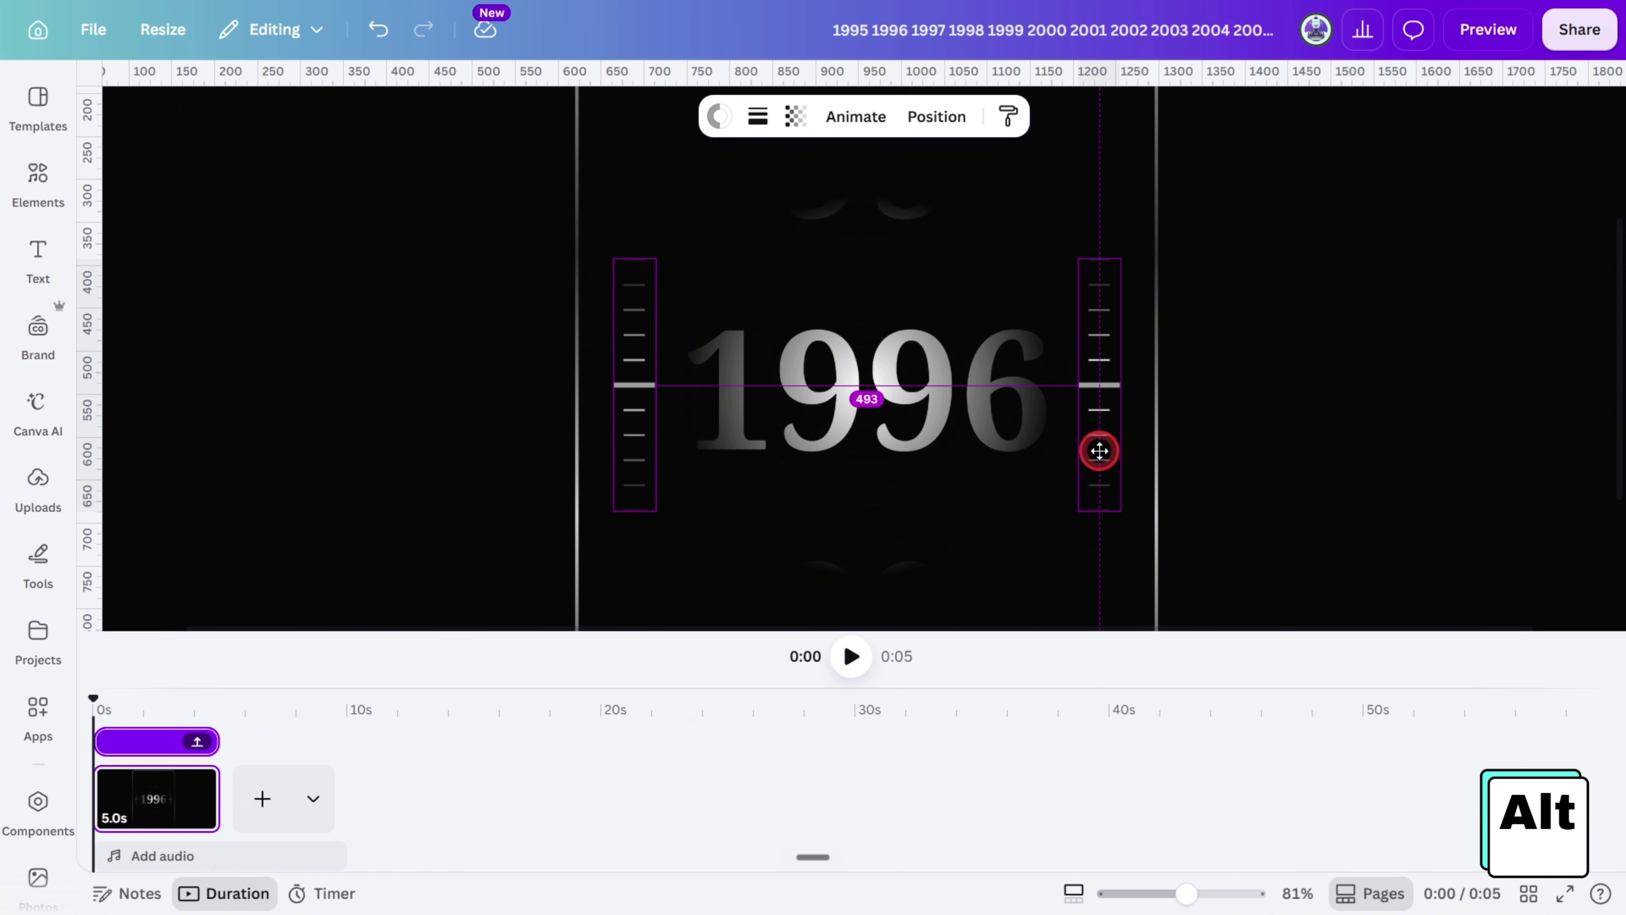
pyautogui.moveTo(1099, 451); pyautogui.dragTo(1096, 450)
# - Add a new line, move it to the empty area at the page's upper left, and set its stroke weight to 2
pyautogui.scroll(-3, 486, 436)
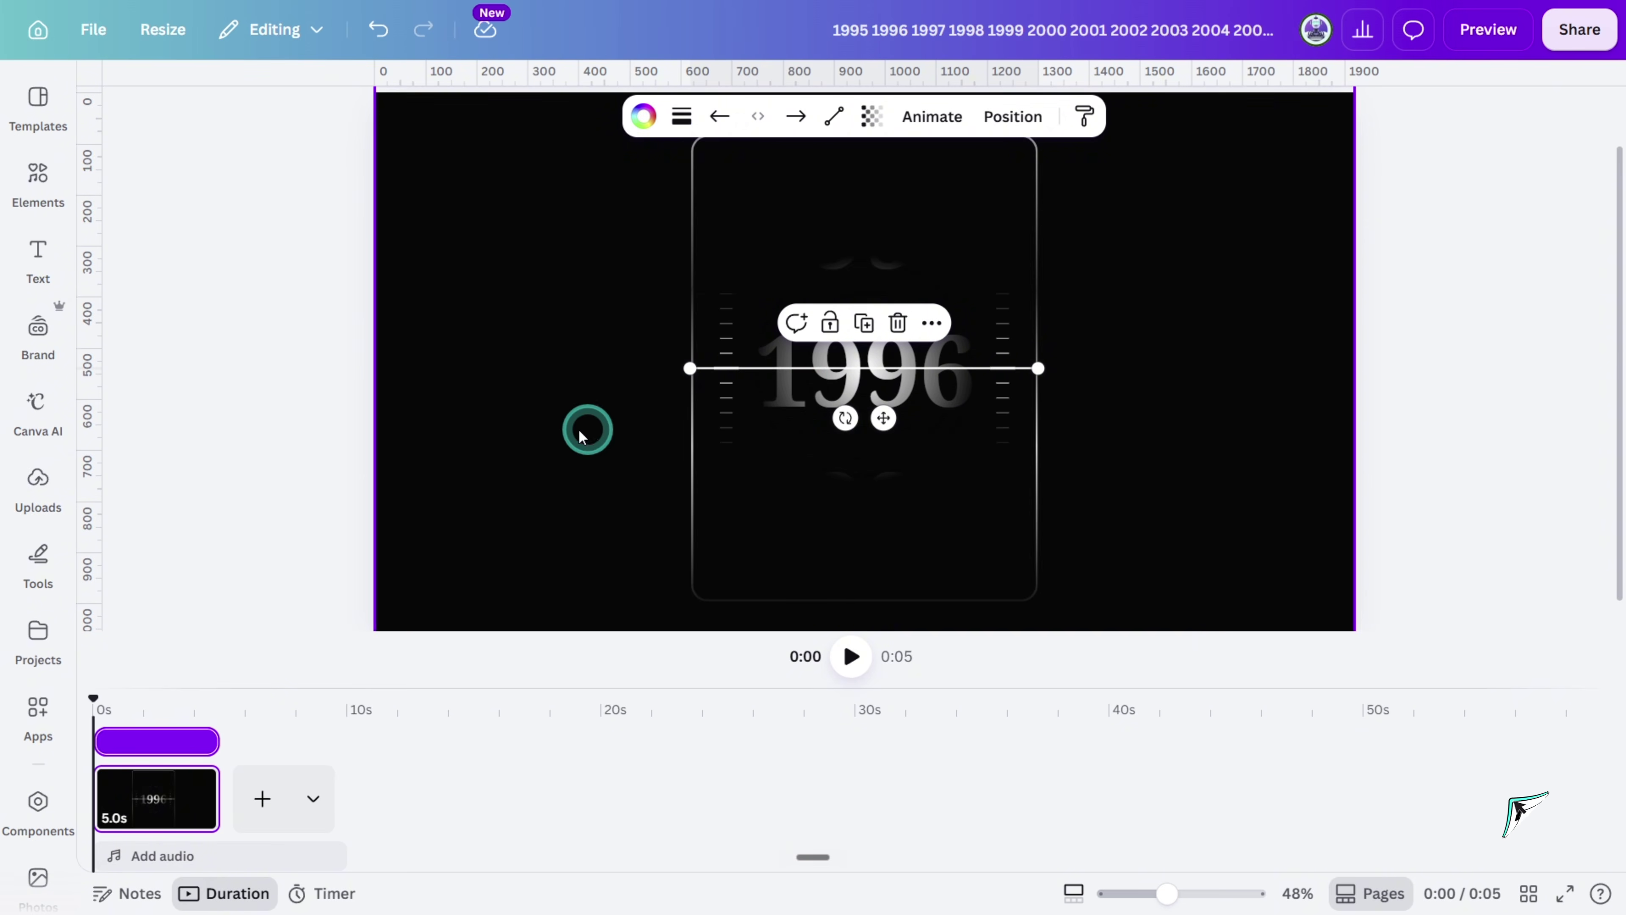
pyautogui.moveTo(792, 367); pyautogui.dragTo(646, 211)
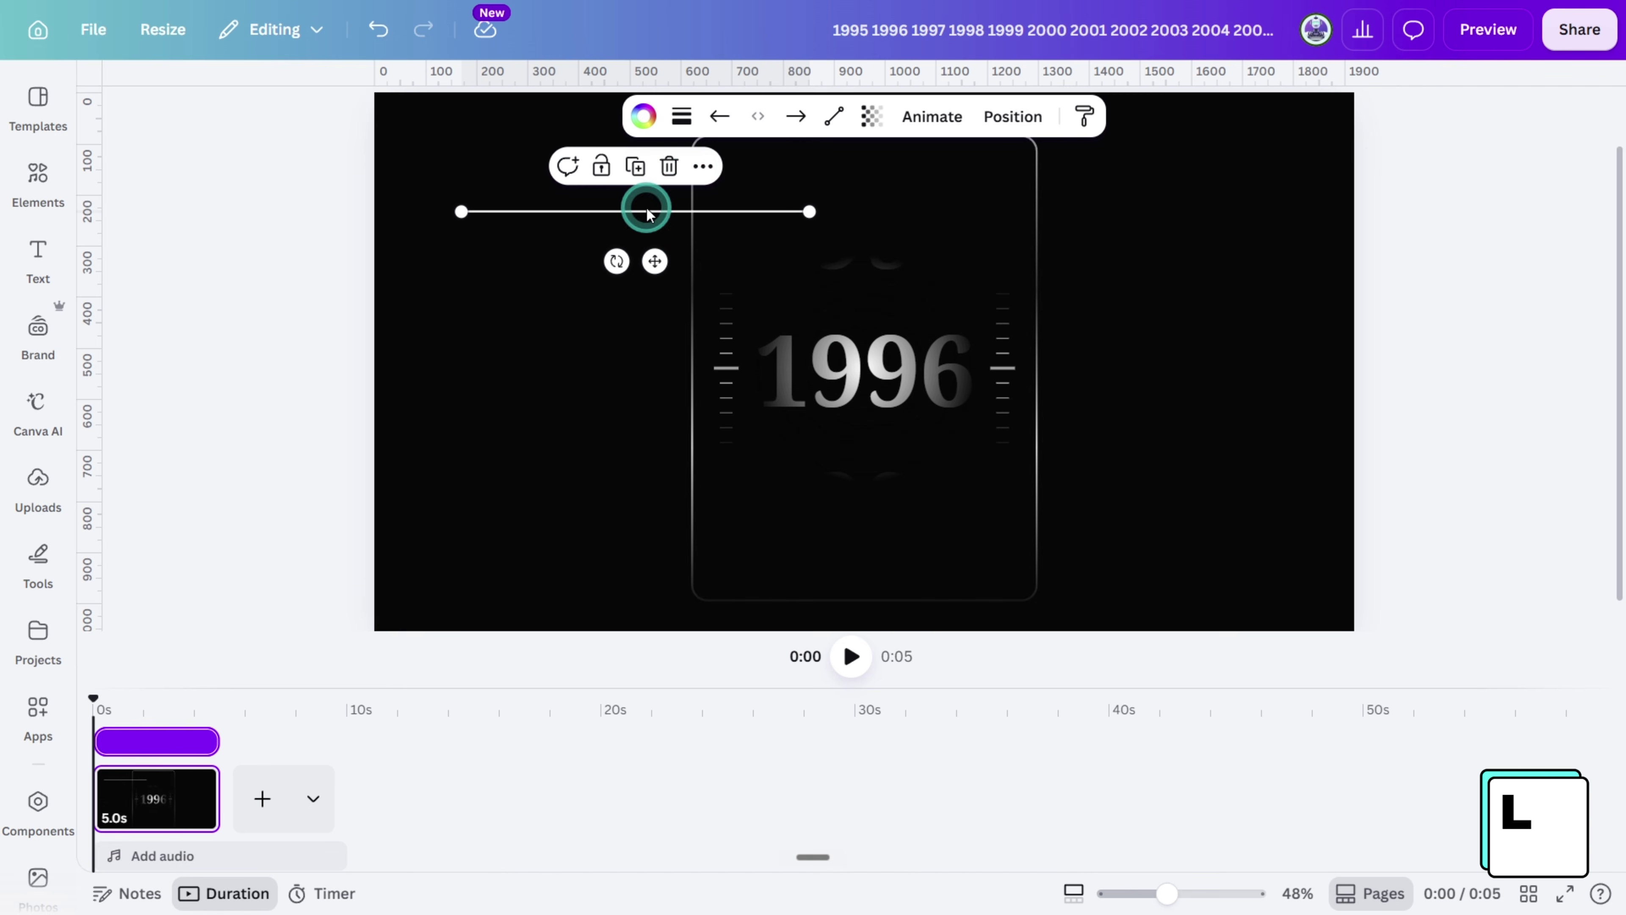
pyautogui.click(681, 117)
pyautogui.click(818, 305)
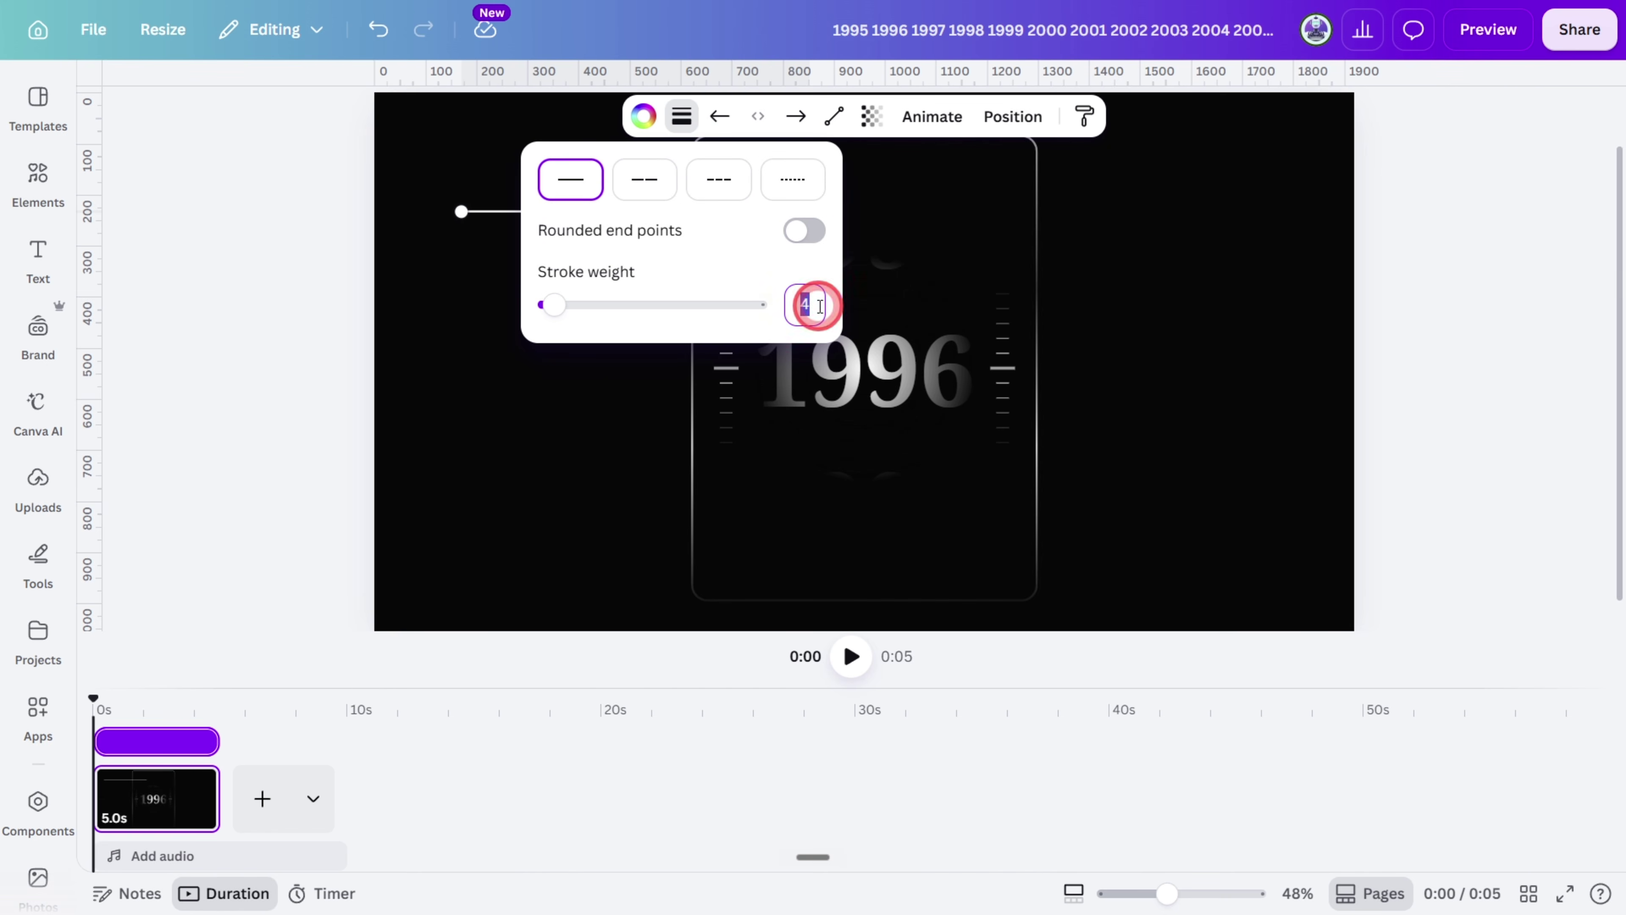
pyautogui.write('2')
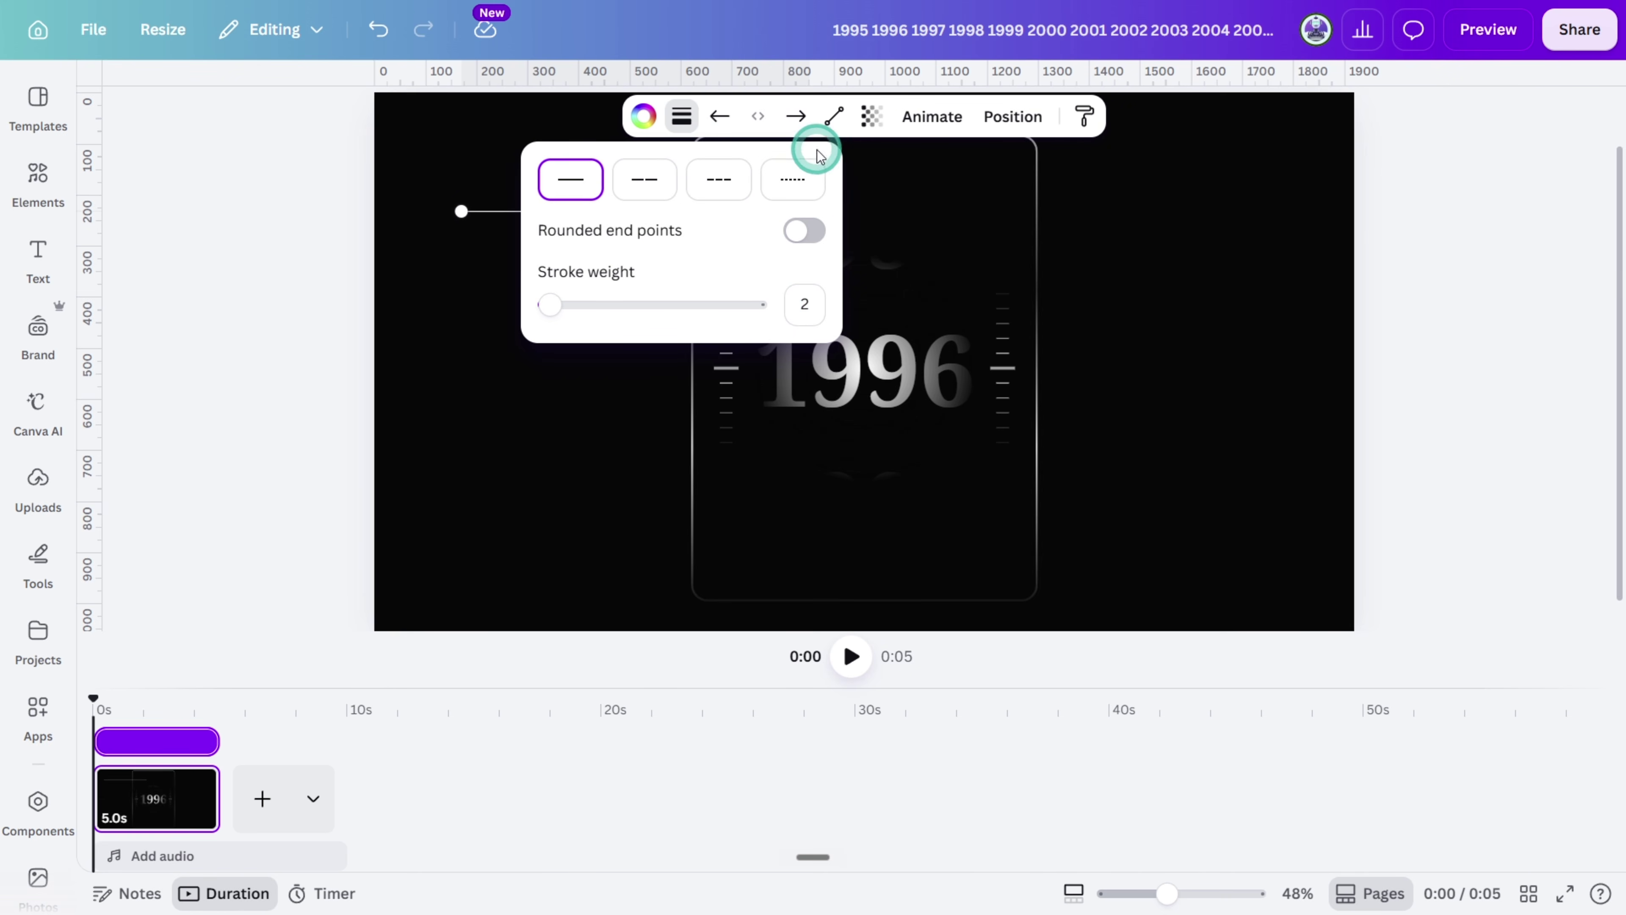
# - Convert the line into a rounded elbow line, shape it as a small corner bracket, and place it inside the frame's upper-left corner
pyautogui.click(833, 116)
pyautogui.click(838, 211)
pyautogui.moveTo(573, 218)
pyautogui.mouseDown()
pyautogui.moveTo(779, 237)
pyautogui.moveTo(704, 240)
pyautogui.moveTo(590, 202)
pyautogui.mouseUp()
pyautogui.scroll(5, 782, 224)
pyautogui.scroll(1, 717, 268)
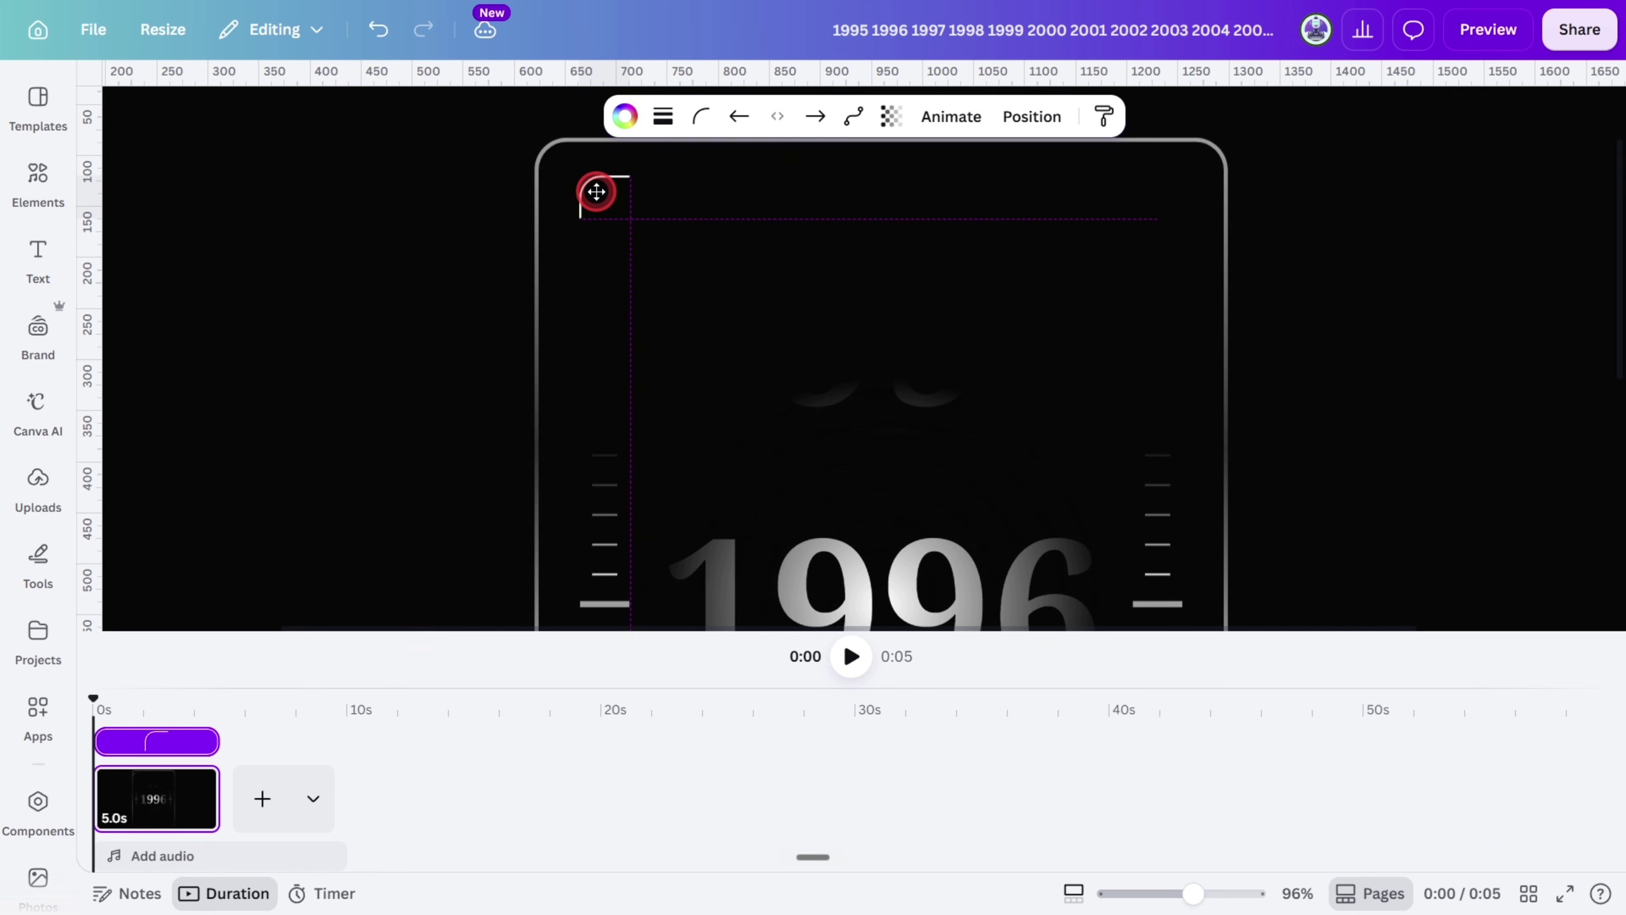
# - Duplicate the corner bracket into the frame's upper-right corner, mirrored horizontally at the same height
pyautogui.hotkey('ctrl', 'd')
pyautogui.moveTo(591, 181); pyautogui.dragTo(1176, 218)
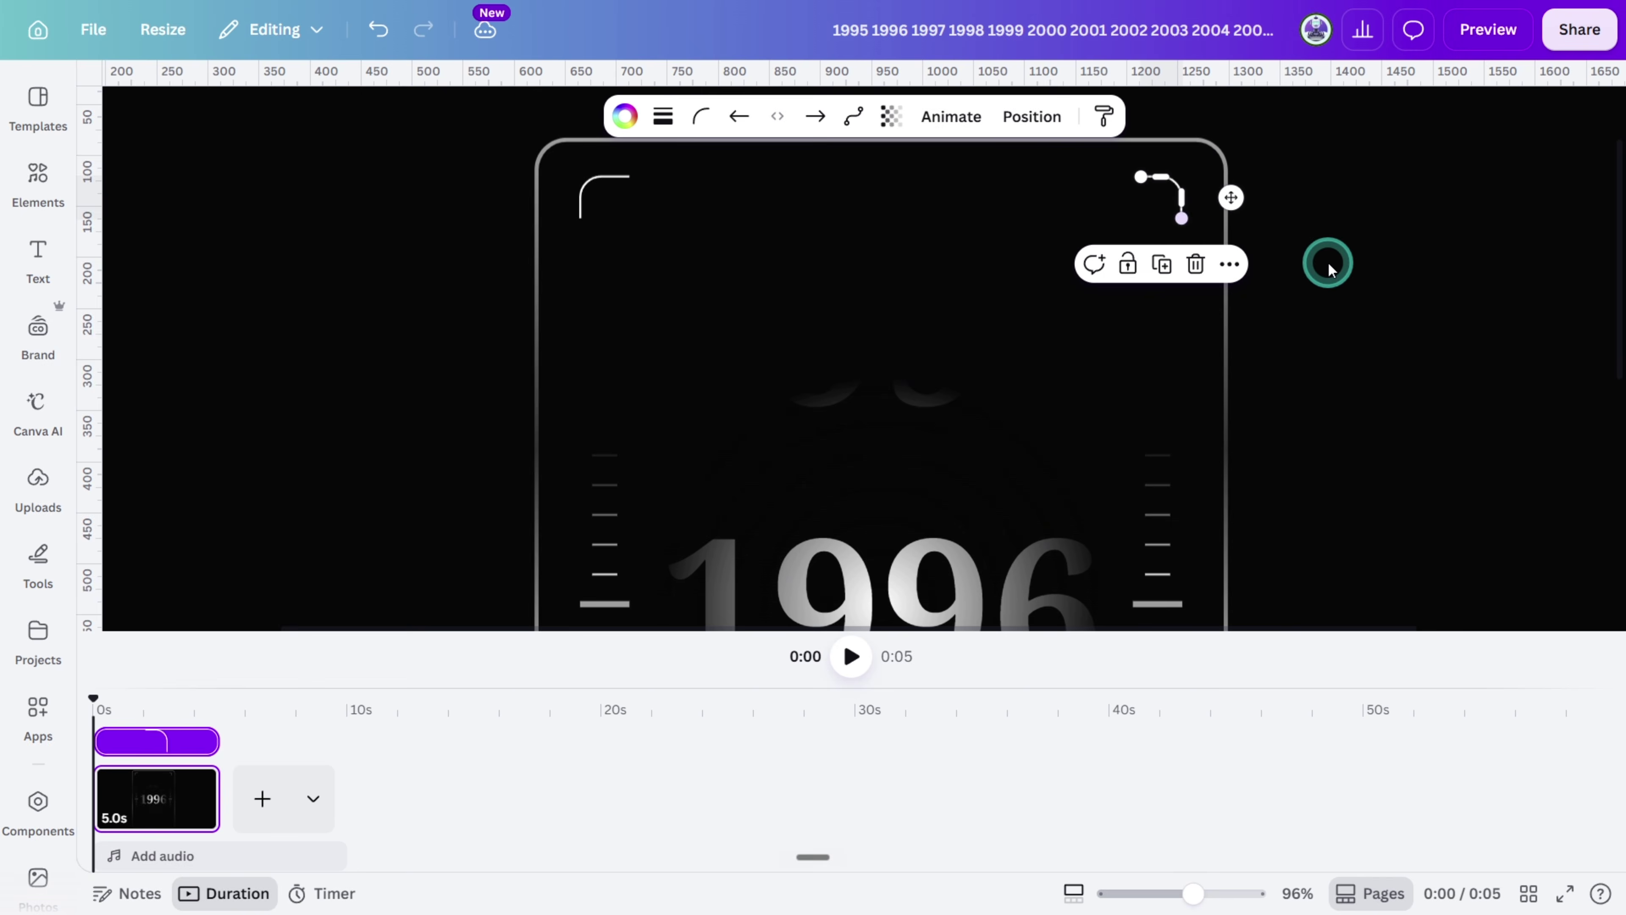
pyautogui.click(1307, 285)
# - Group the two upper brackets and duplicate the group, flipped vertically, into the frame's two lower corners
pyautogui.scroll(-4, 707, 218)
pyautogui.keyDown('shift'); pyautogui.click(689, 208); pyautogui.keyUp('shift')
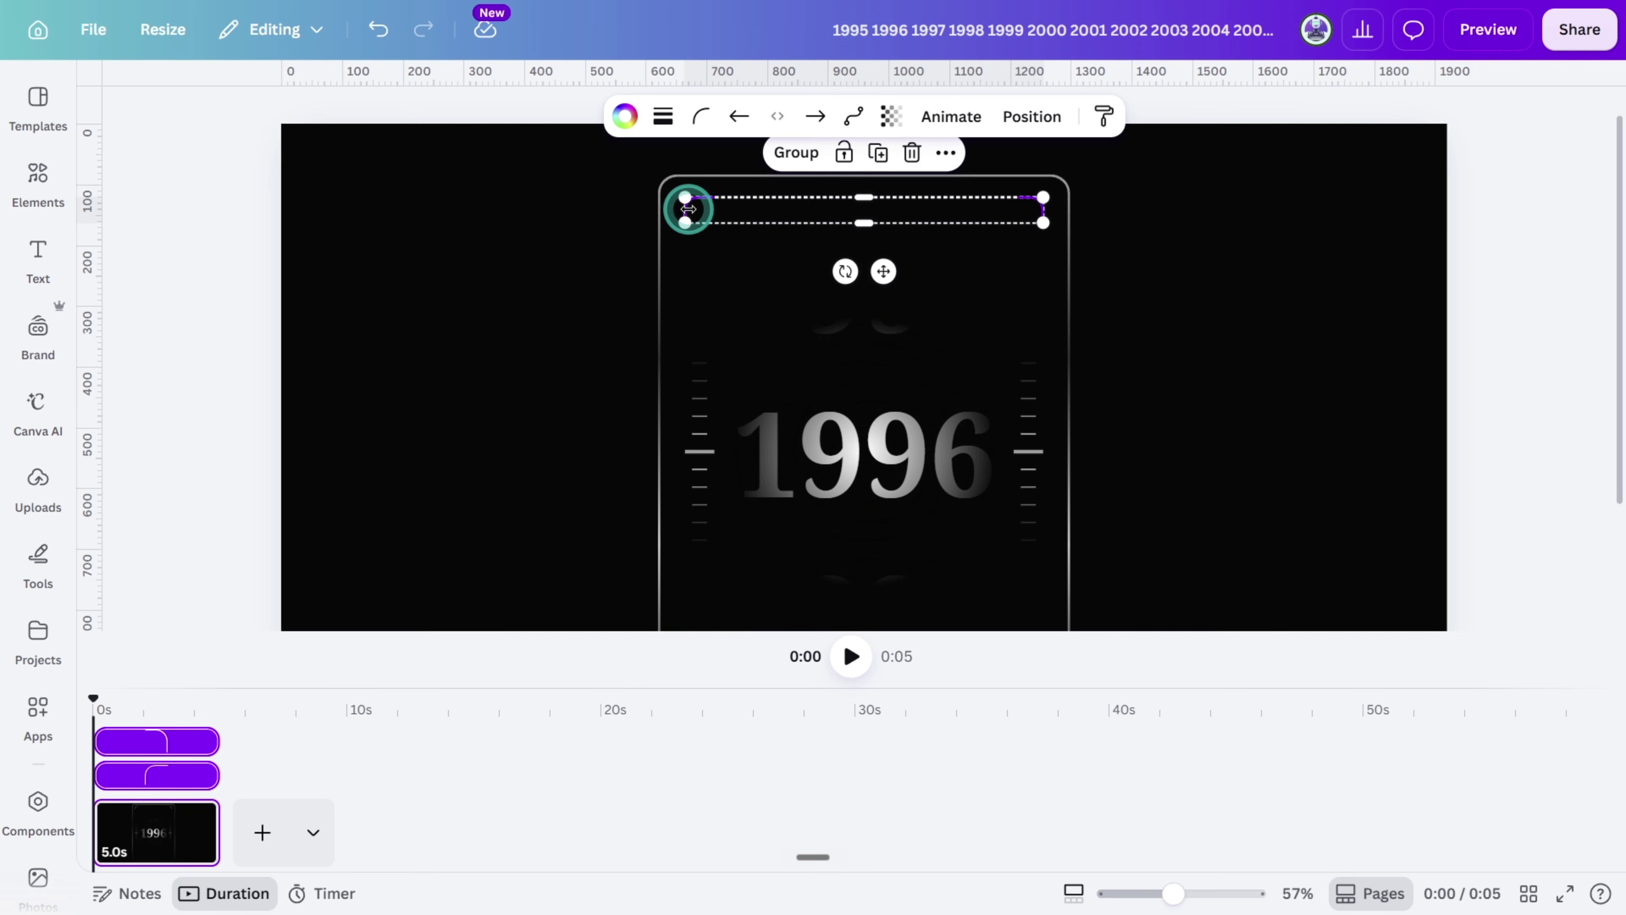
pyautogui.hotkey('ctrl', 'g')
pyautogui.scroll(-2, 801, 227)
pyautogui.moveTo(803, 221); pyautogui.dragTo(791, 552)
pyautogui.moveTo(841, 612); pyautogui.dragTo(891, 487)
# - Lower the opacity of the upper and lower corner bracket groups together
pyautogui.keyDown('shift'); pyautogui.click(853, 220); pyautogui.keyUp('shift')
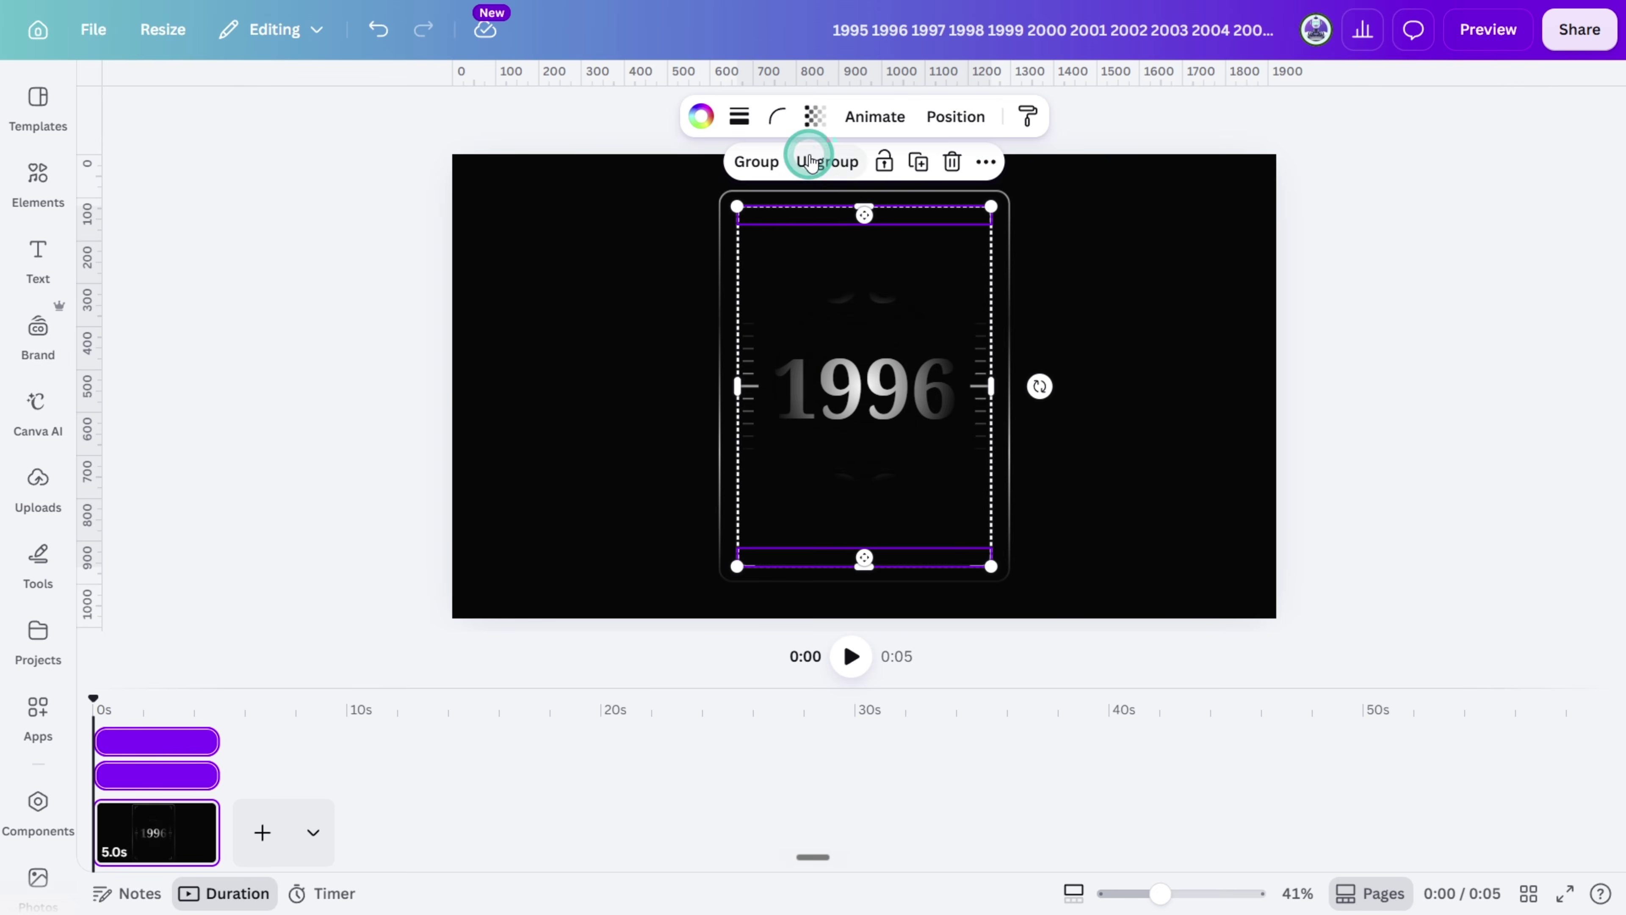
pyautogui.click(814, 116)
pyautogui.click(797, 200)
pyautogui.click(1380, 376)
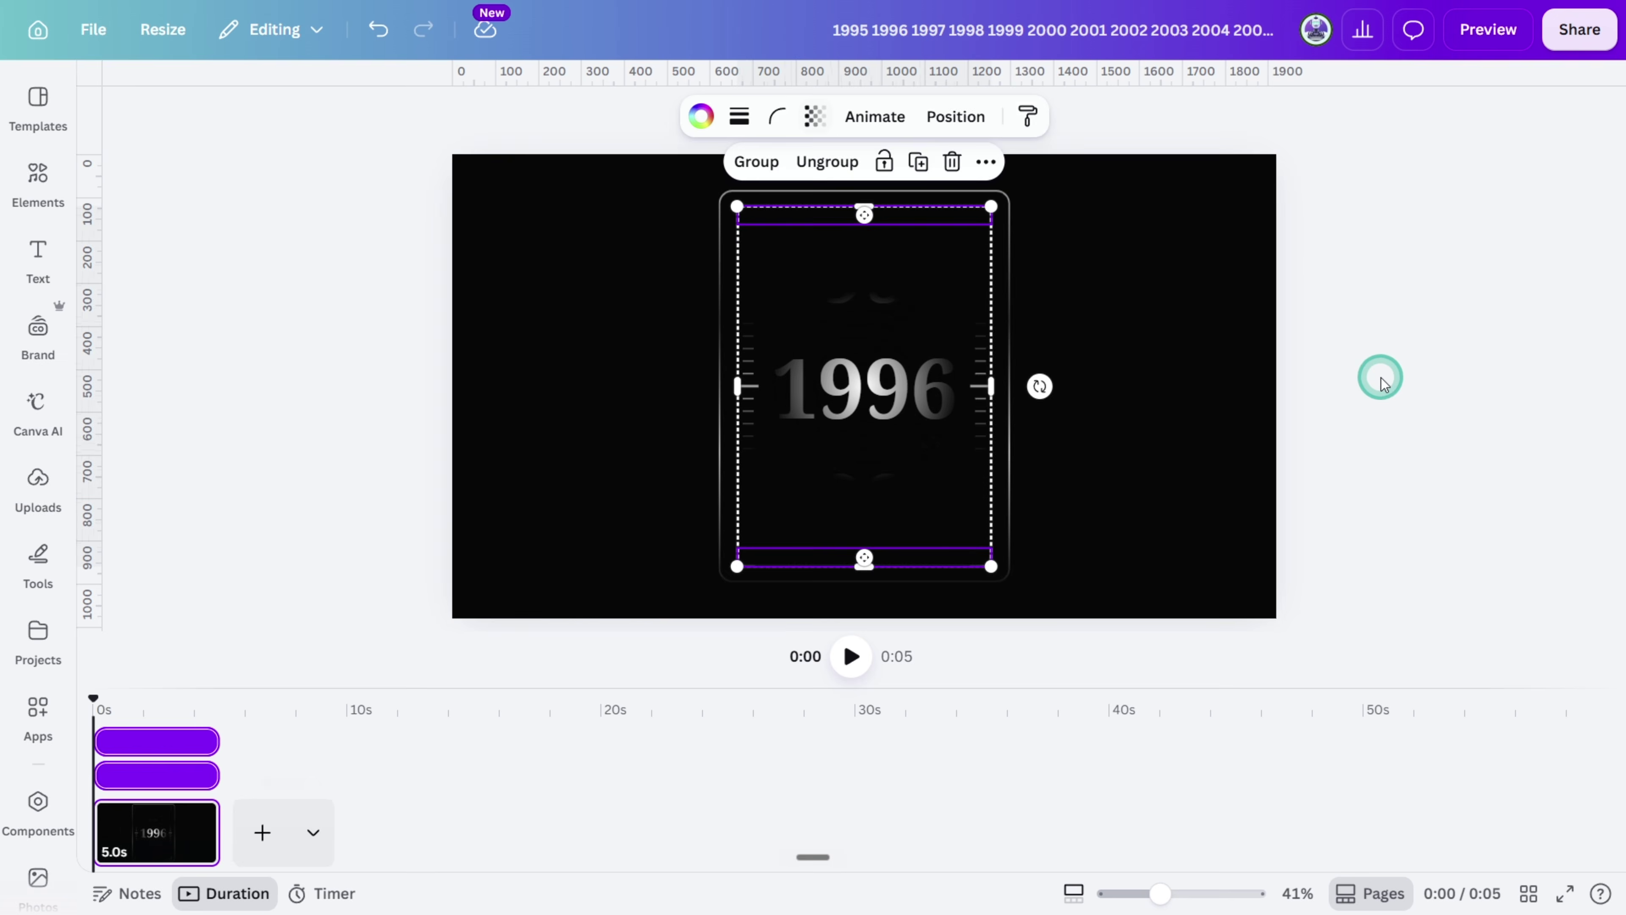
# - Add the text YEAR, enlarge it to size 41.1, and move it to the empty area to the left of the frame
pyautogui.press('t')
pyautogui.press('capslock')
pyautogui.write('YEAR')
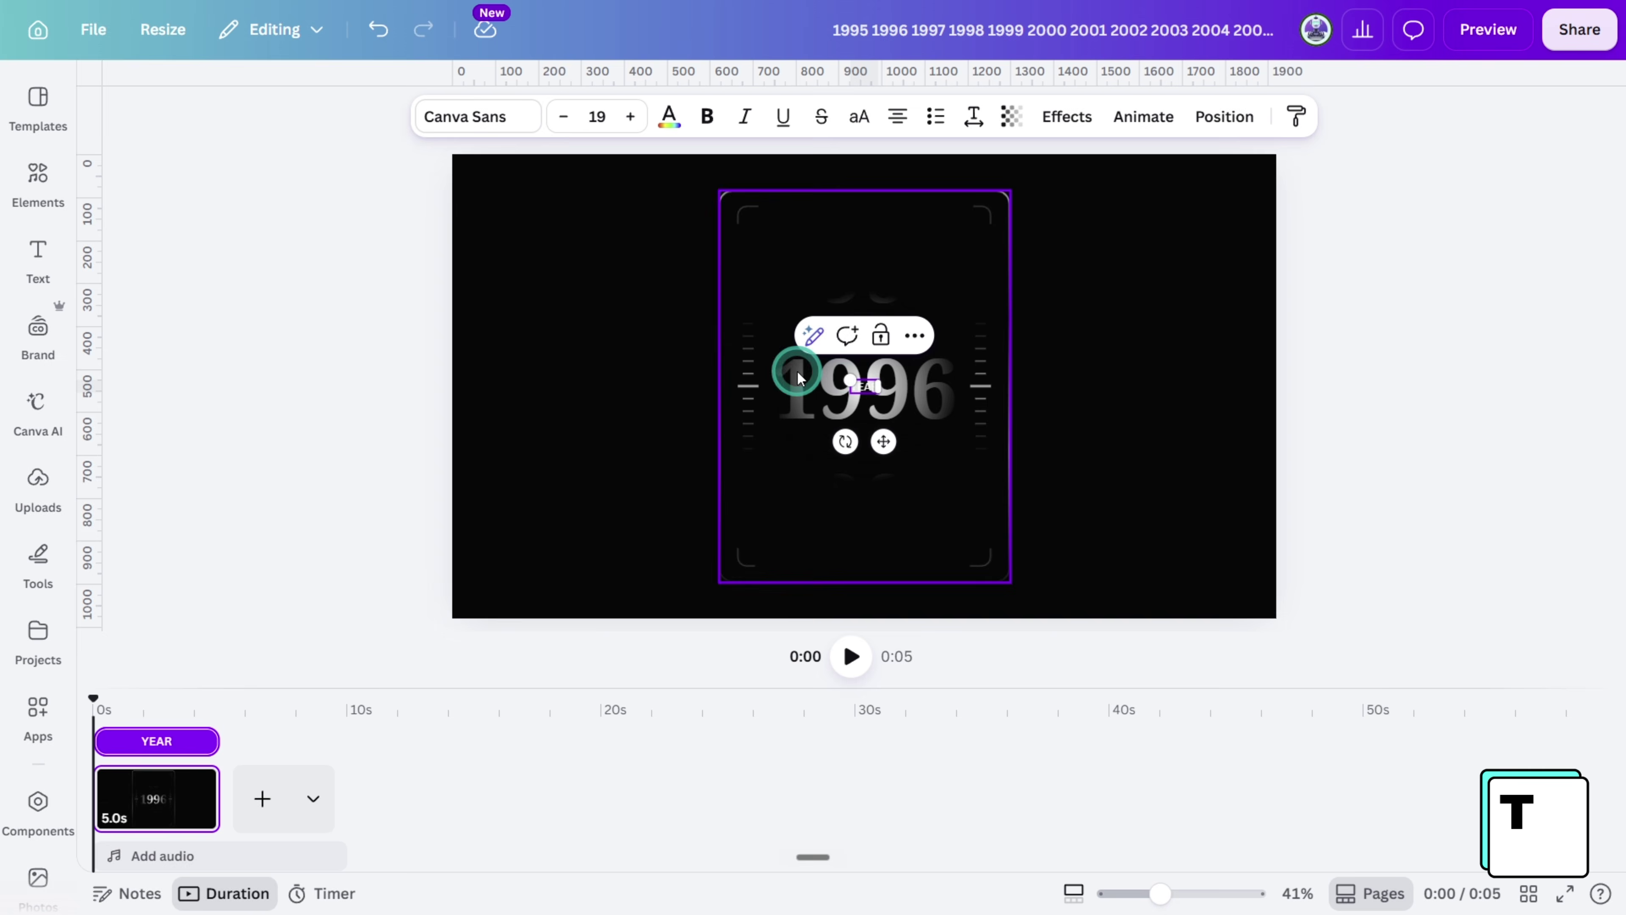
pyautogui.moveTo(798, 363); pyautogui.dragTo(574, 269)
# - Search the fonts for AGRAND and set the YEAR text to Agrandir Regular
pyautogui.click(477, 116)
pyautogui.click(220, 276)
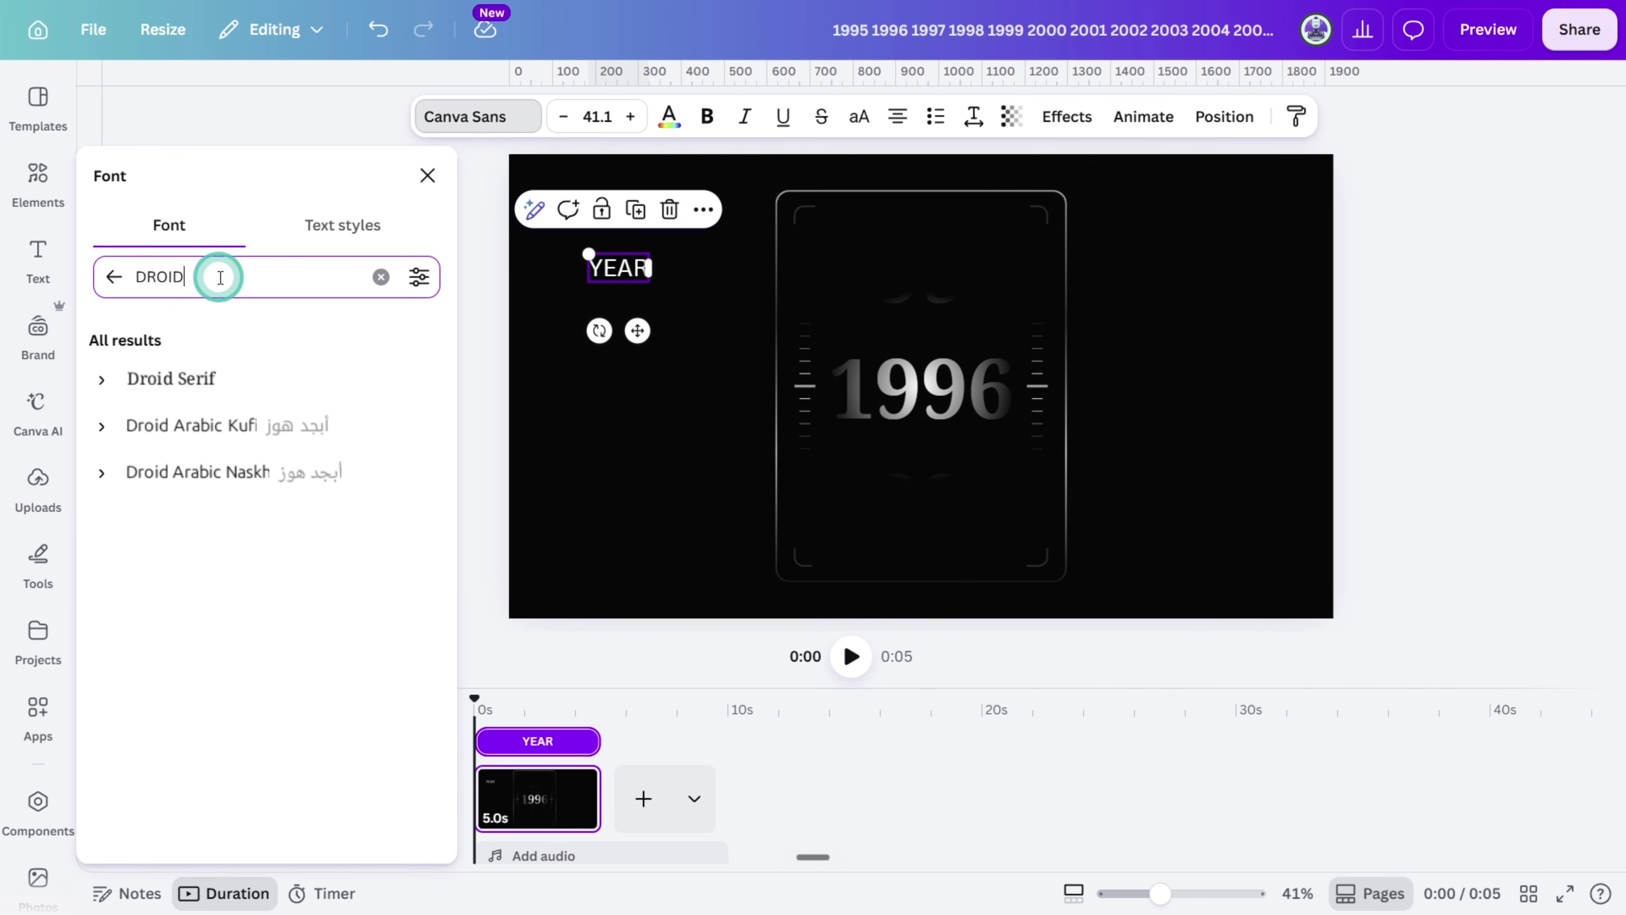
pyautogui.press('BackSpace')
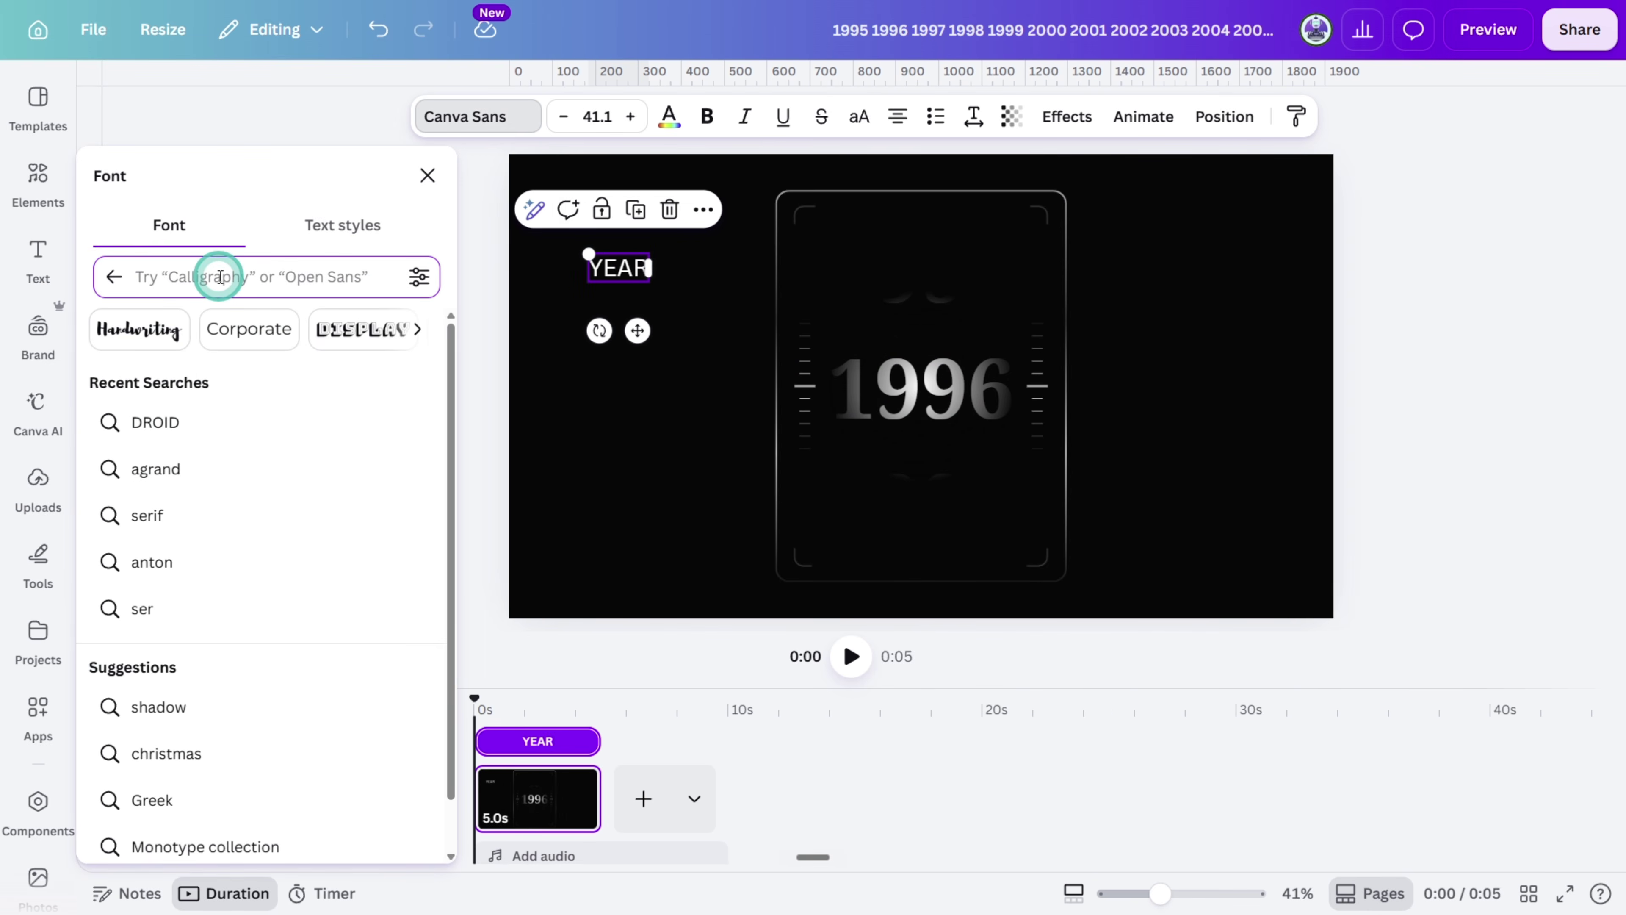
pyautogui.write('AGRAND')
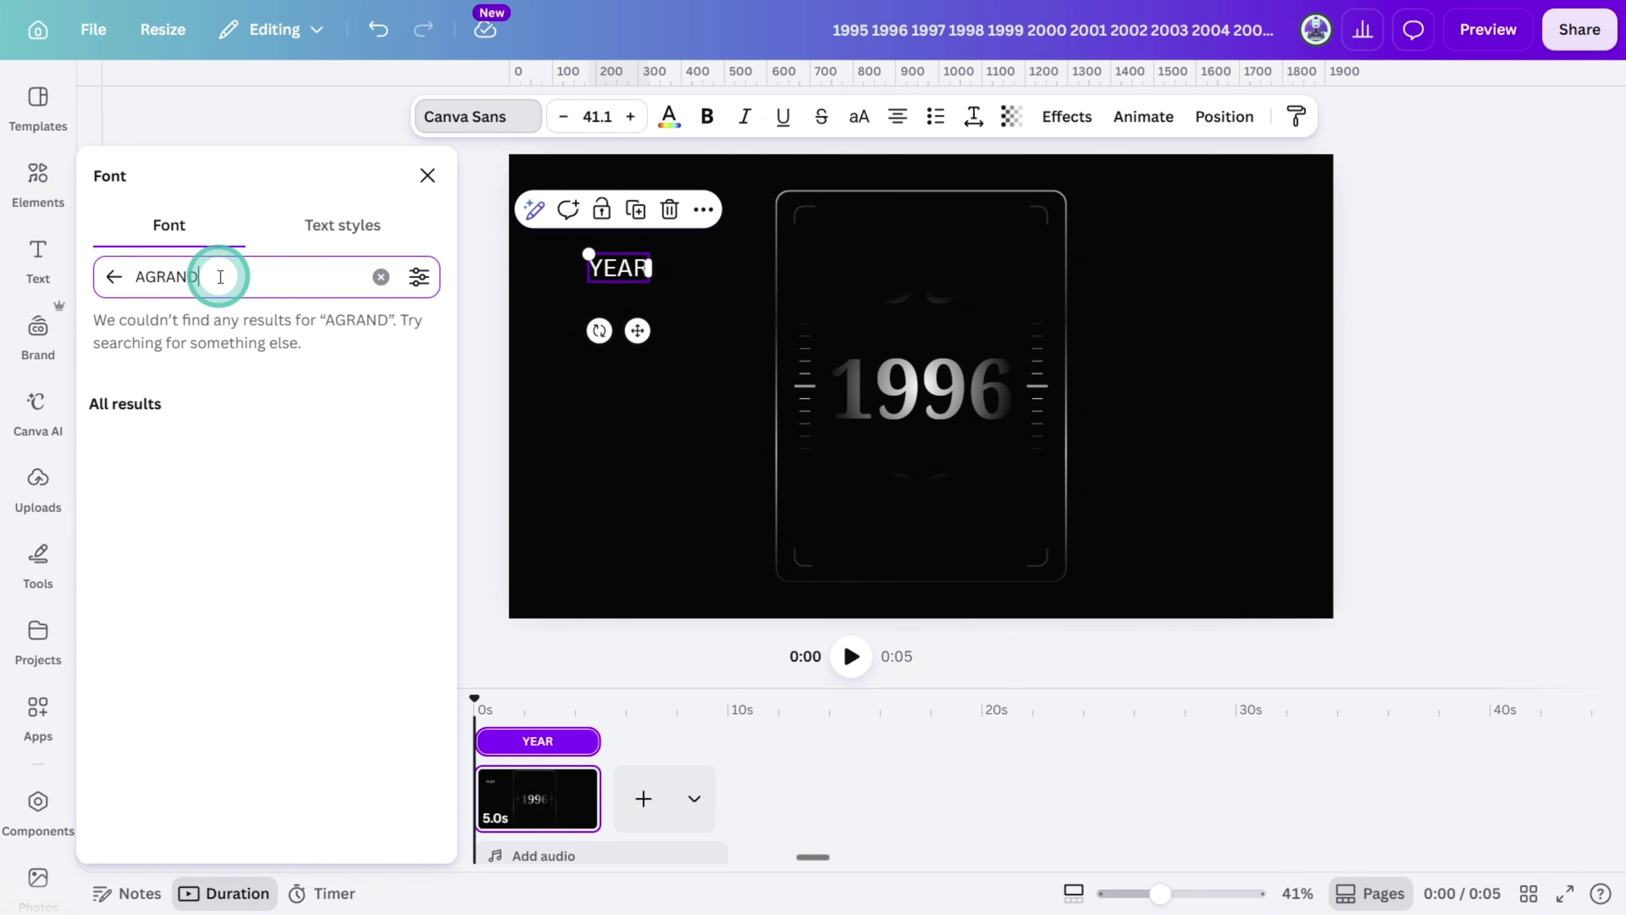
pyautogui.click(168, 377)
pyautogui.click(174, 472)
# - Resize the YEAR text to 28.2 with wider letter spacing and centre it just inside the frame's upper edge
pyautogui.click(659, 282)
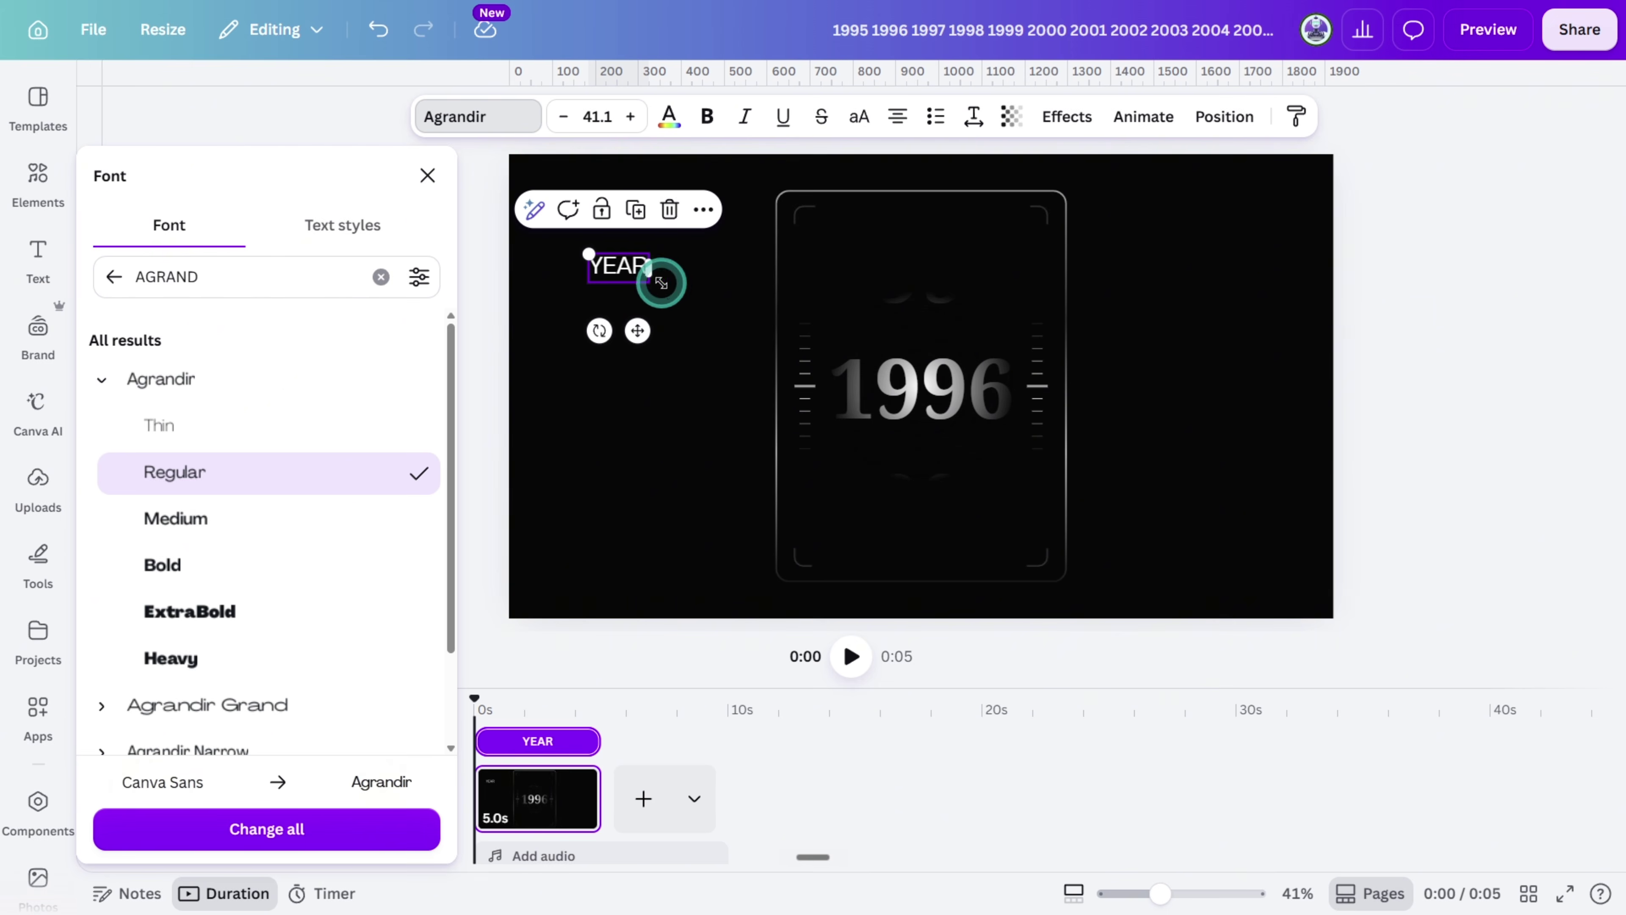
pyautogui.click(974, 116)
pyautogui.moveTo(624, 269); pyautogui.dragTo(926, 232)
# - Give the YEAR text a 180° linear gradient running from dark grey #414141 to grey #9B9B9B
pyautogui.click(669, 116)
pyautogui.click(114, 331)
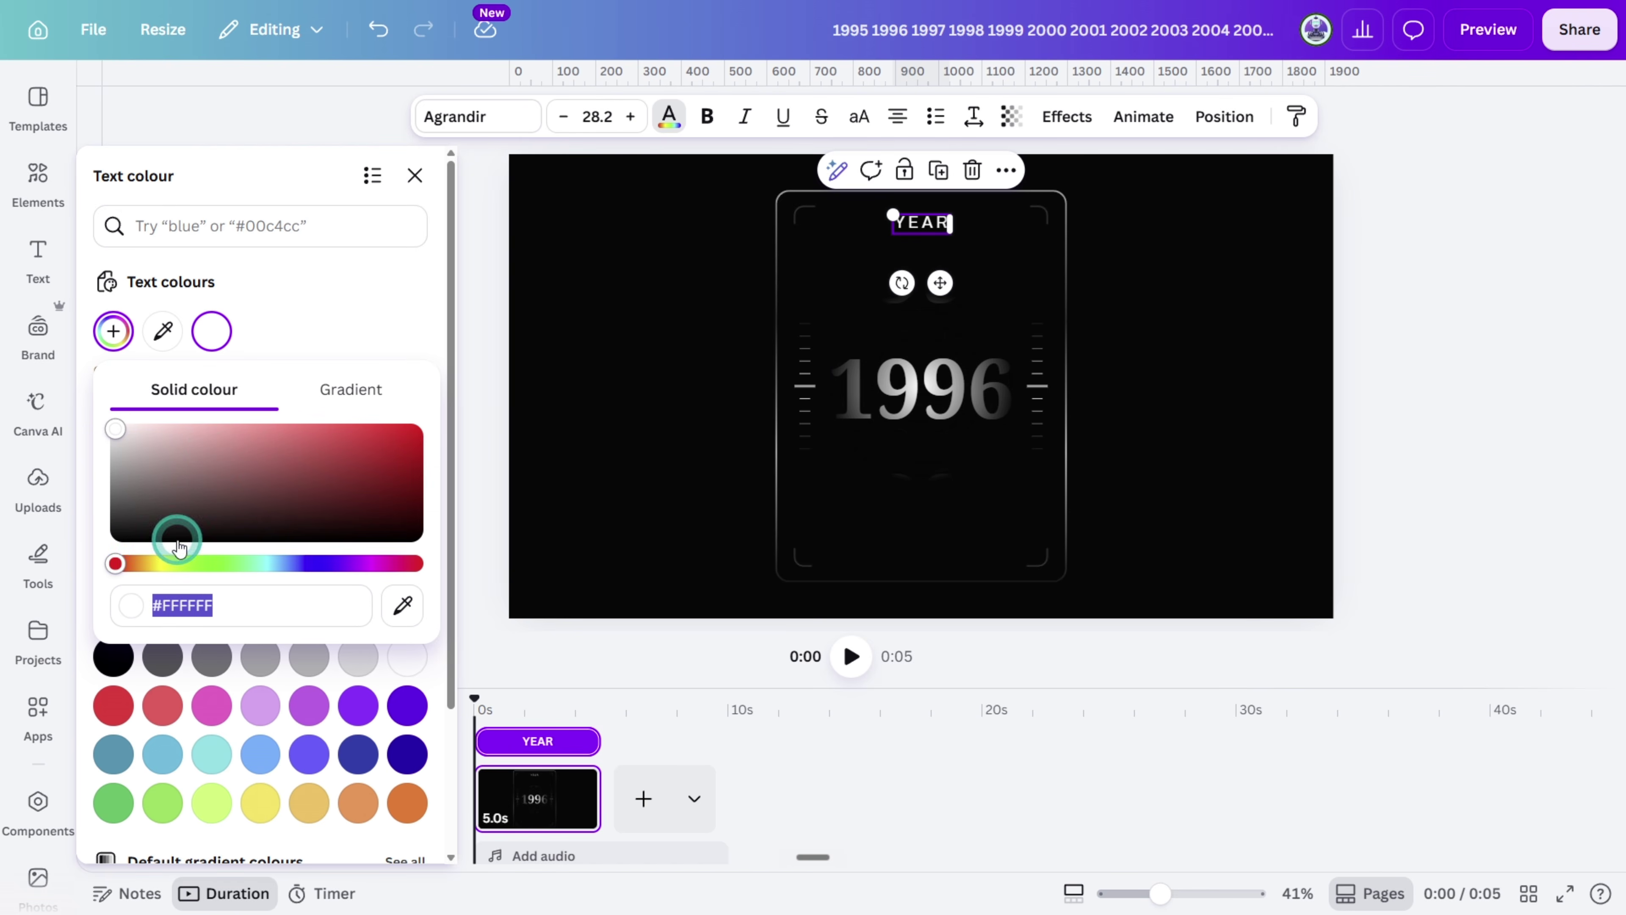
pyautogui.click(345, 400)
pyautogui.click(202, 558)
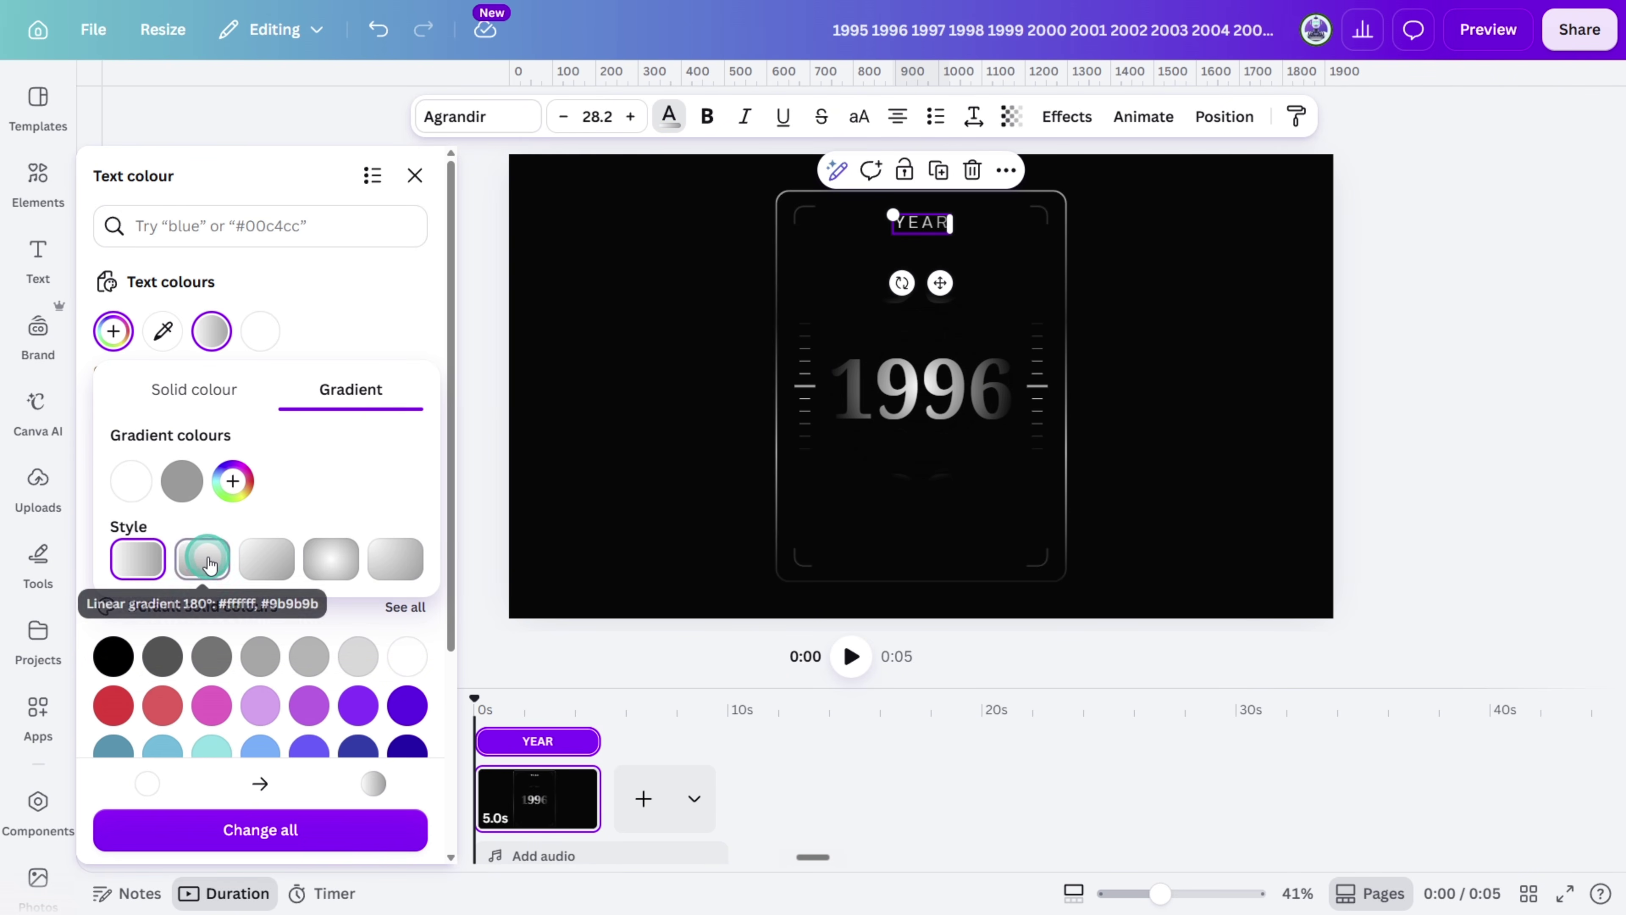
pyautogui.click(210, 331)
pyautogui.click(131, 480)
pyautogui.moveTo(128, 564); pyautogui.dragTo(83, 617)
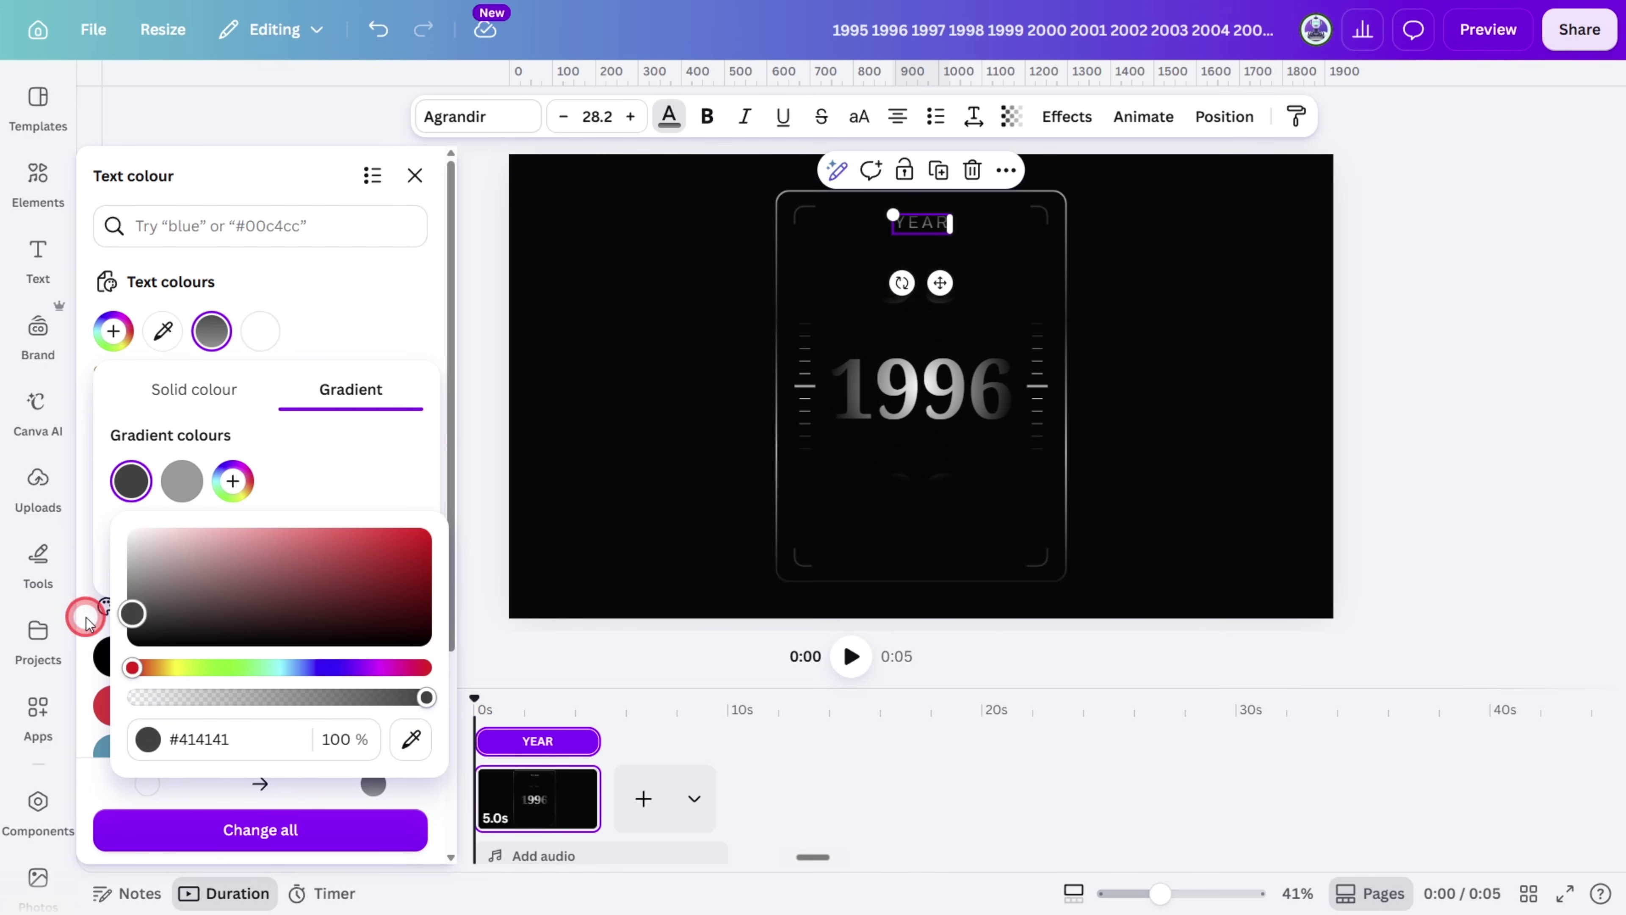
pyautogui.click(1214, 454)
# - Lower the opacity of the YEAR text
pyautogui.click(870, 224)
pyautogui.click(1012, 116)
pyautogui.moveTo(1068, 202); pyautogui.dragTo(1014, 192)
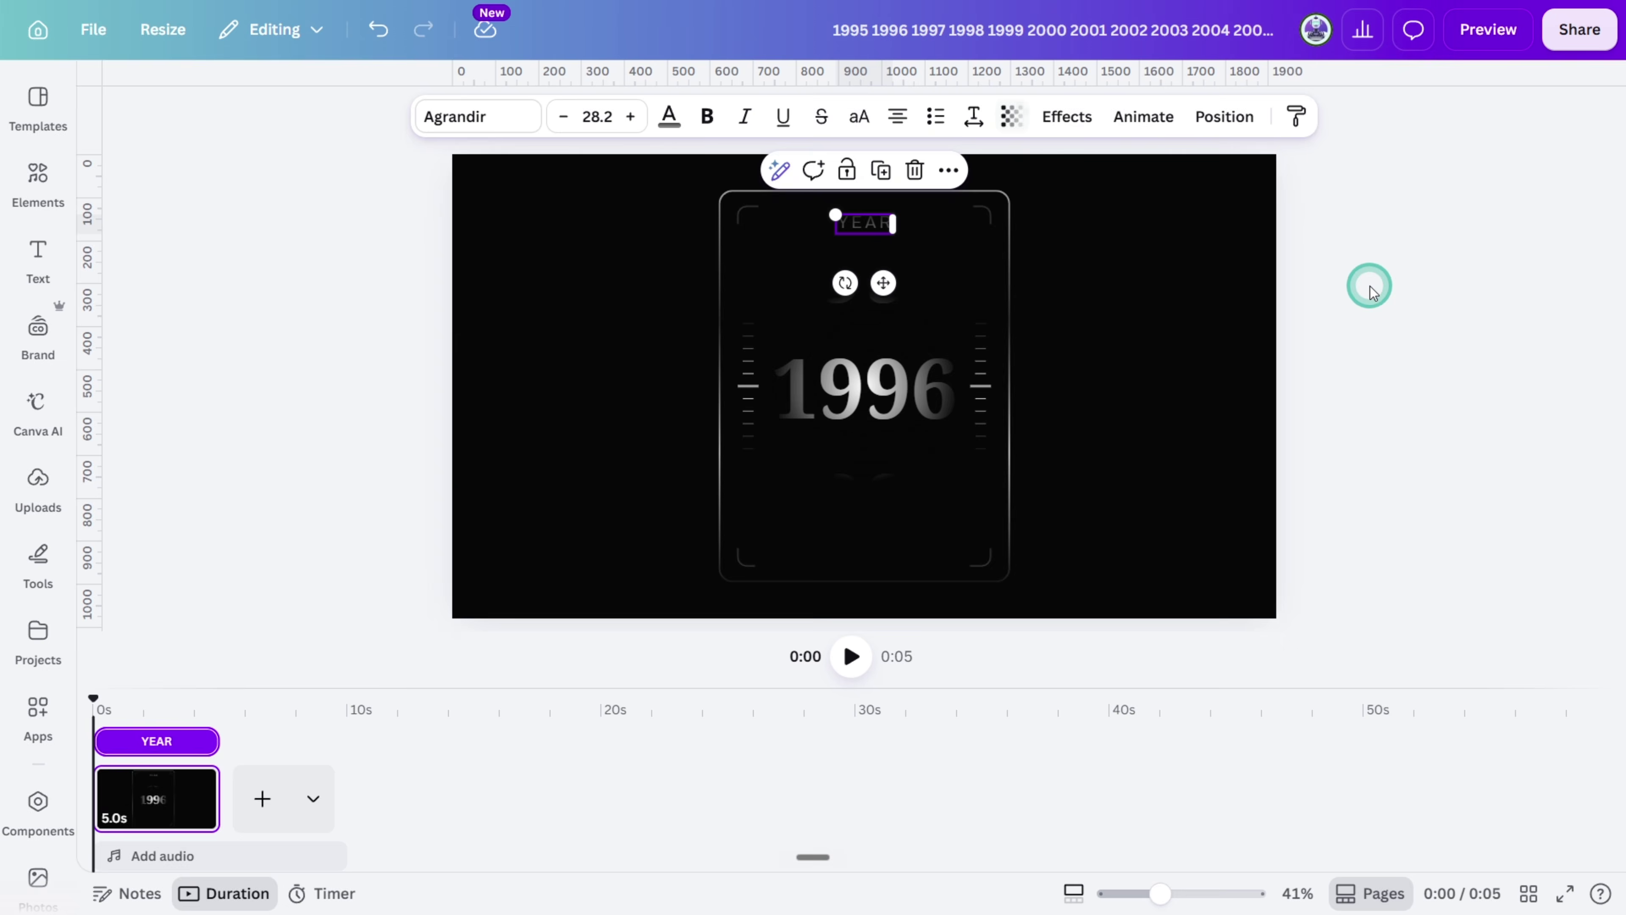
# - Add a line, shorten it, and centre it horizontally just below the YEAR text
pyautogui.keyDown('ctrl'); pyautogui.scroll(5, 1405, 356); pyautogui.keyUp('ctrl')
pyautogui.press('l')
pyautogui.keyDown('ctrl'); pyautogui.scroll(-4, 1248, 345); pyautogui.keyUp('ctrl')
pyautogui.click(1007, 398)
pyautogui.moveTo(1007, 397); pyautogui.dragTo(1007, 269)
pyautogui.moveTo(1071, 280); pyautogui.dragTo(886, 280)
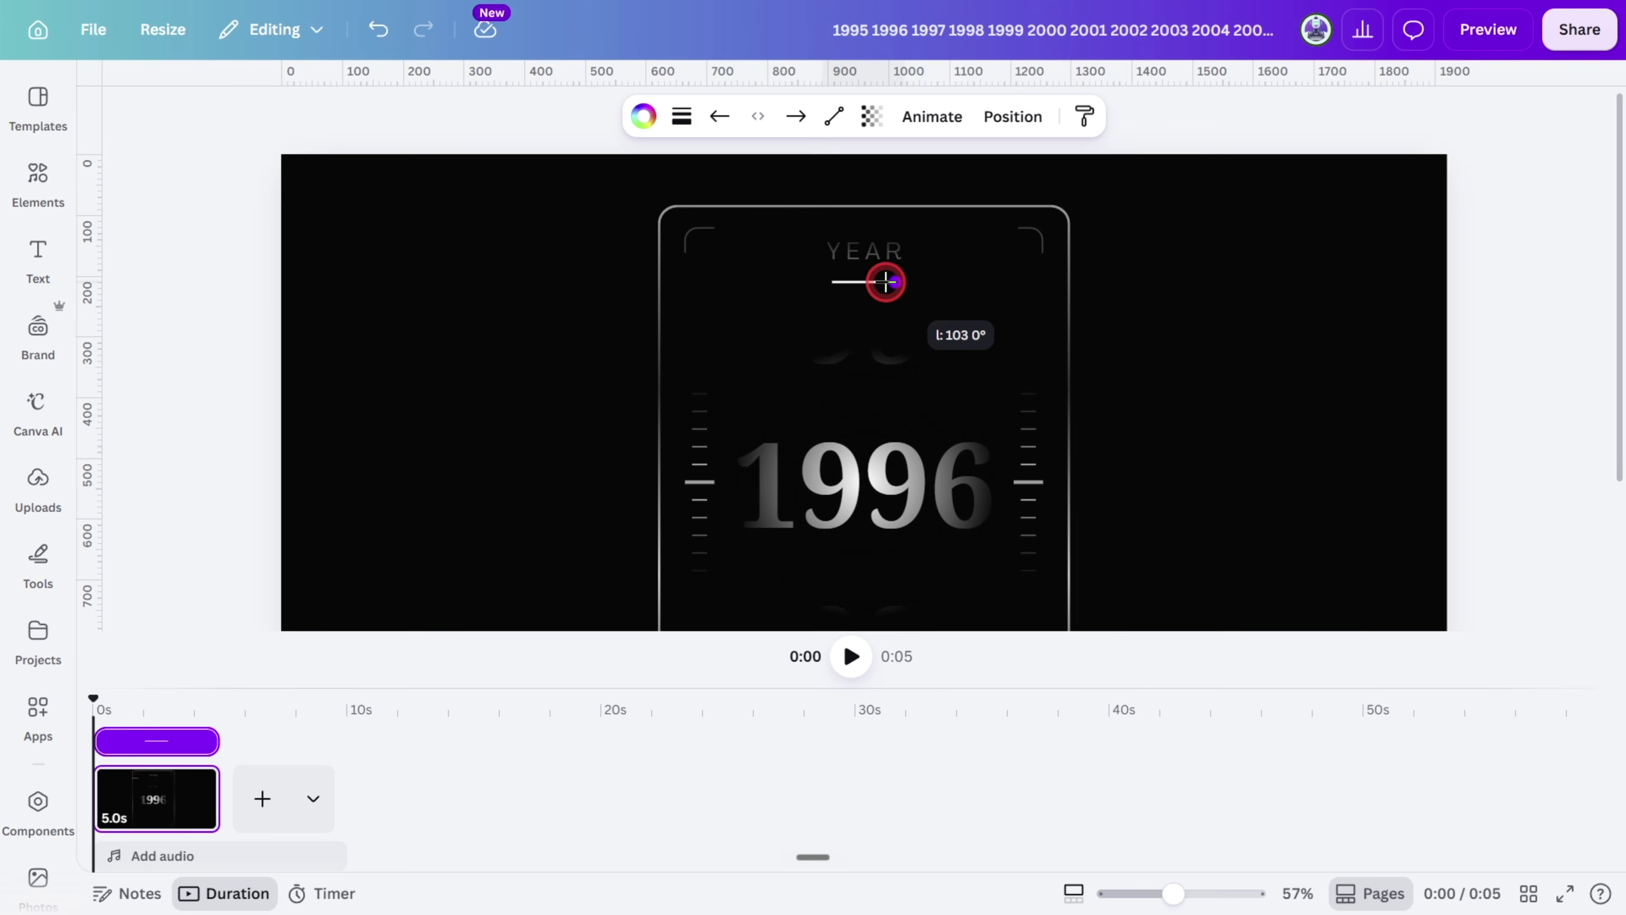
# - Recolour the short line under YEAR to grey
pyautogui.click(644, 116)
pyautogui.click(305, 255)
pyautogui.click(1539, 370)
# - Add a square over the 1996 text and give it a gradient fill whose first colour is black
pyautogui.scroll(-2, 1121, 389)
pyautogui.press('r')
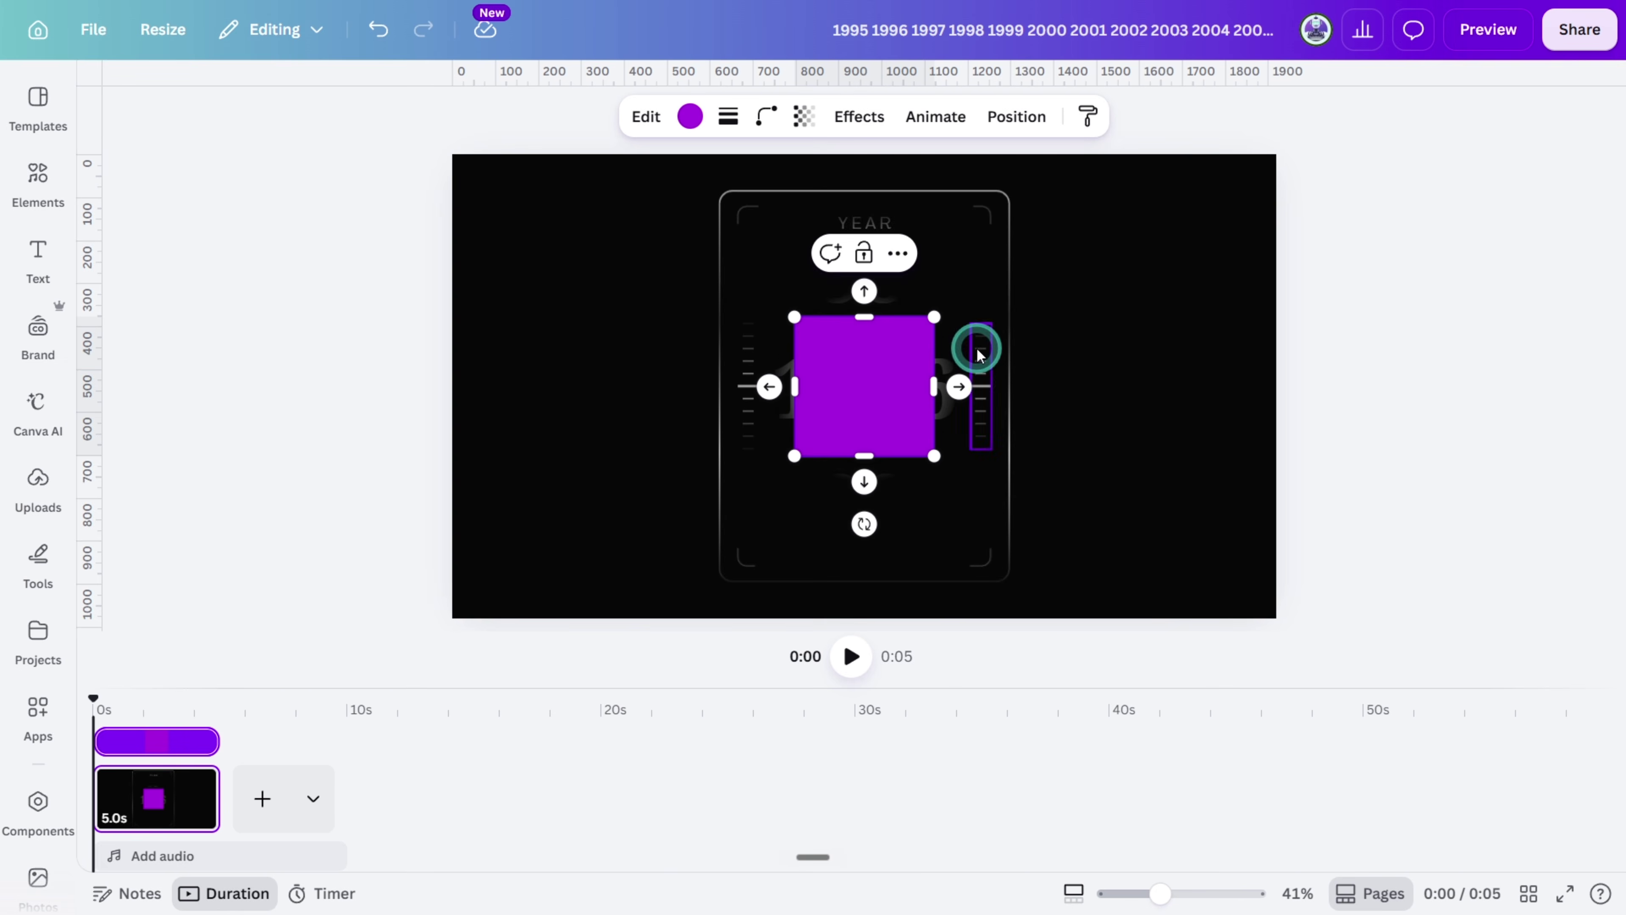
pyautogui.click(689, 116)
pyautogui.click(113, 254)
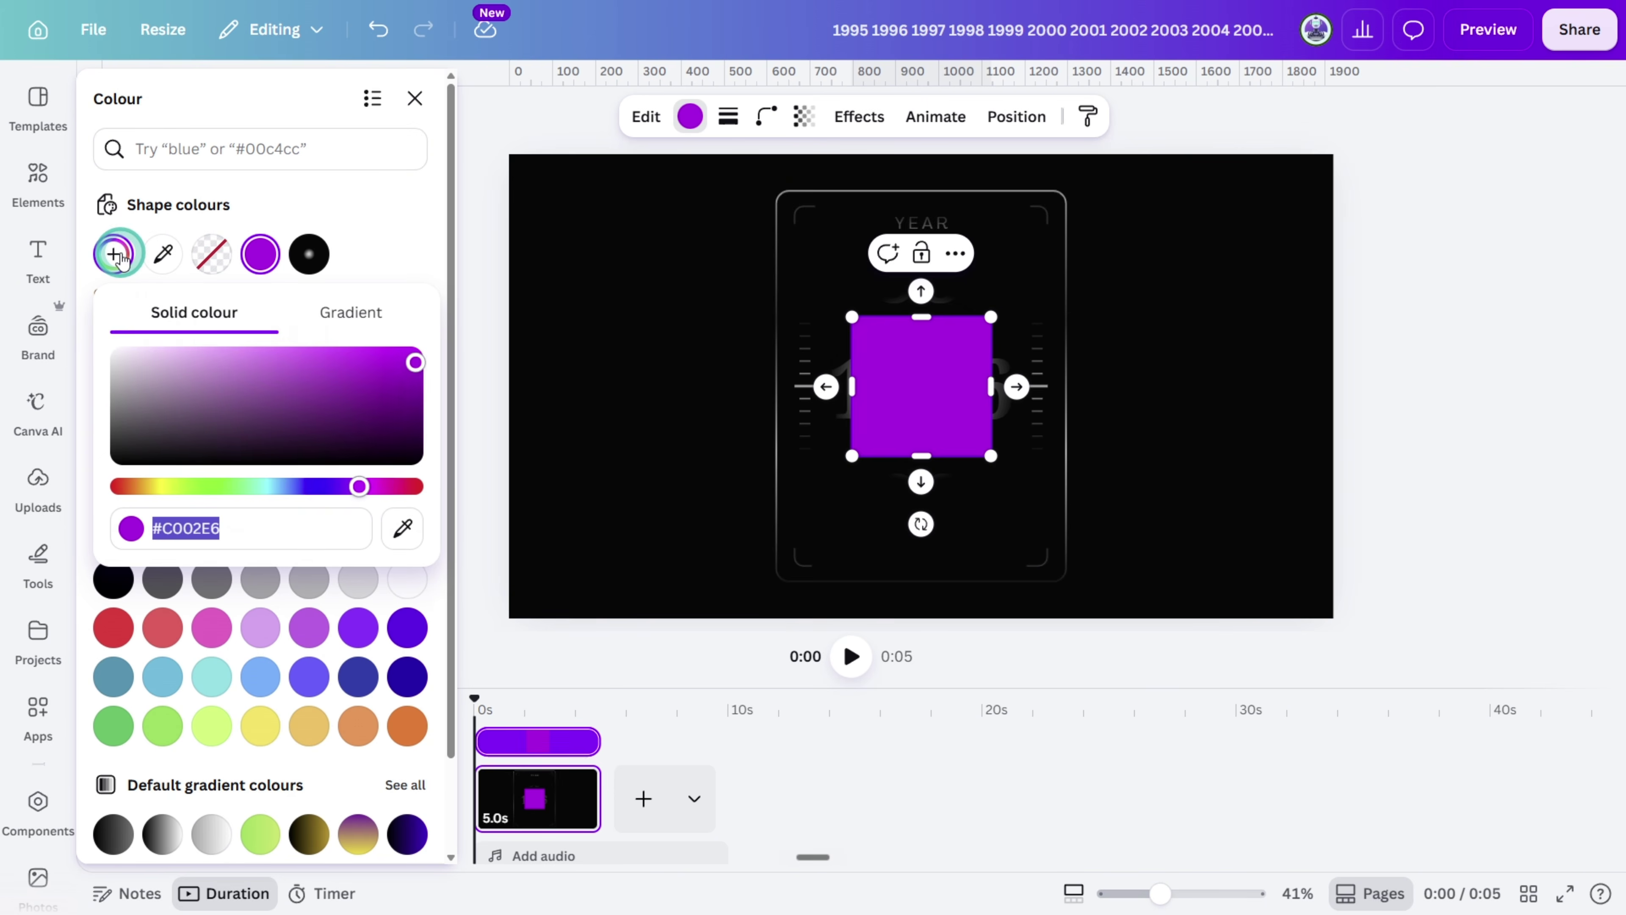
pyautogui.click(350, 312)
pyautogui.click(135, 415)
pyautogui.moveTo(384, 467); pyautogui.dragTo(98, 538)
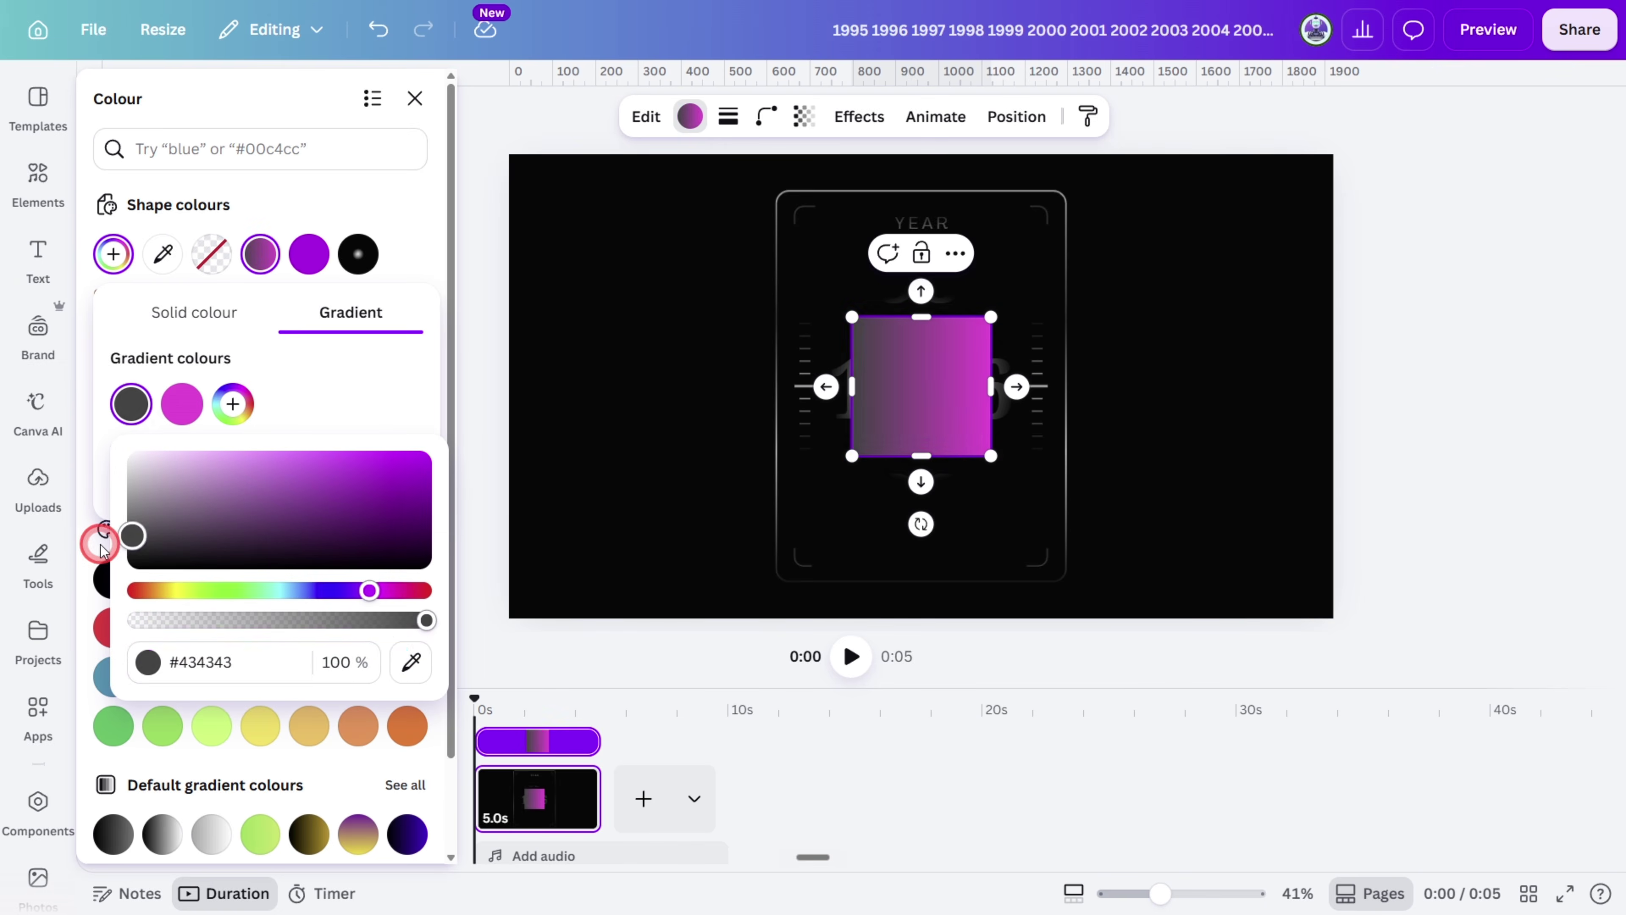
pyautogui.click(490, 588)
# - Set the square's second gradient colour to grey #9C9C9C and add a black third colour, with the gradient running vertically
pyautogui.click(187, 404)
pyautogui.moveTo(198, 503); pyautogui.dragTo(133, 500)
pyautogui.click(171, 496)
pyautogui.click(233, 403)
pyautogui.click(511, 662)
pyautogui.click(585, 398)
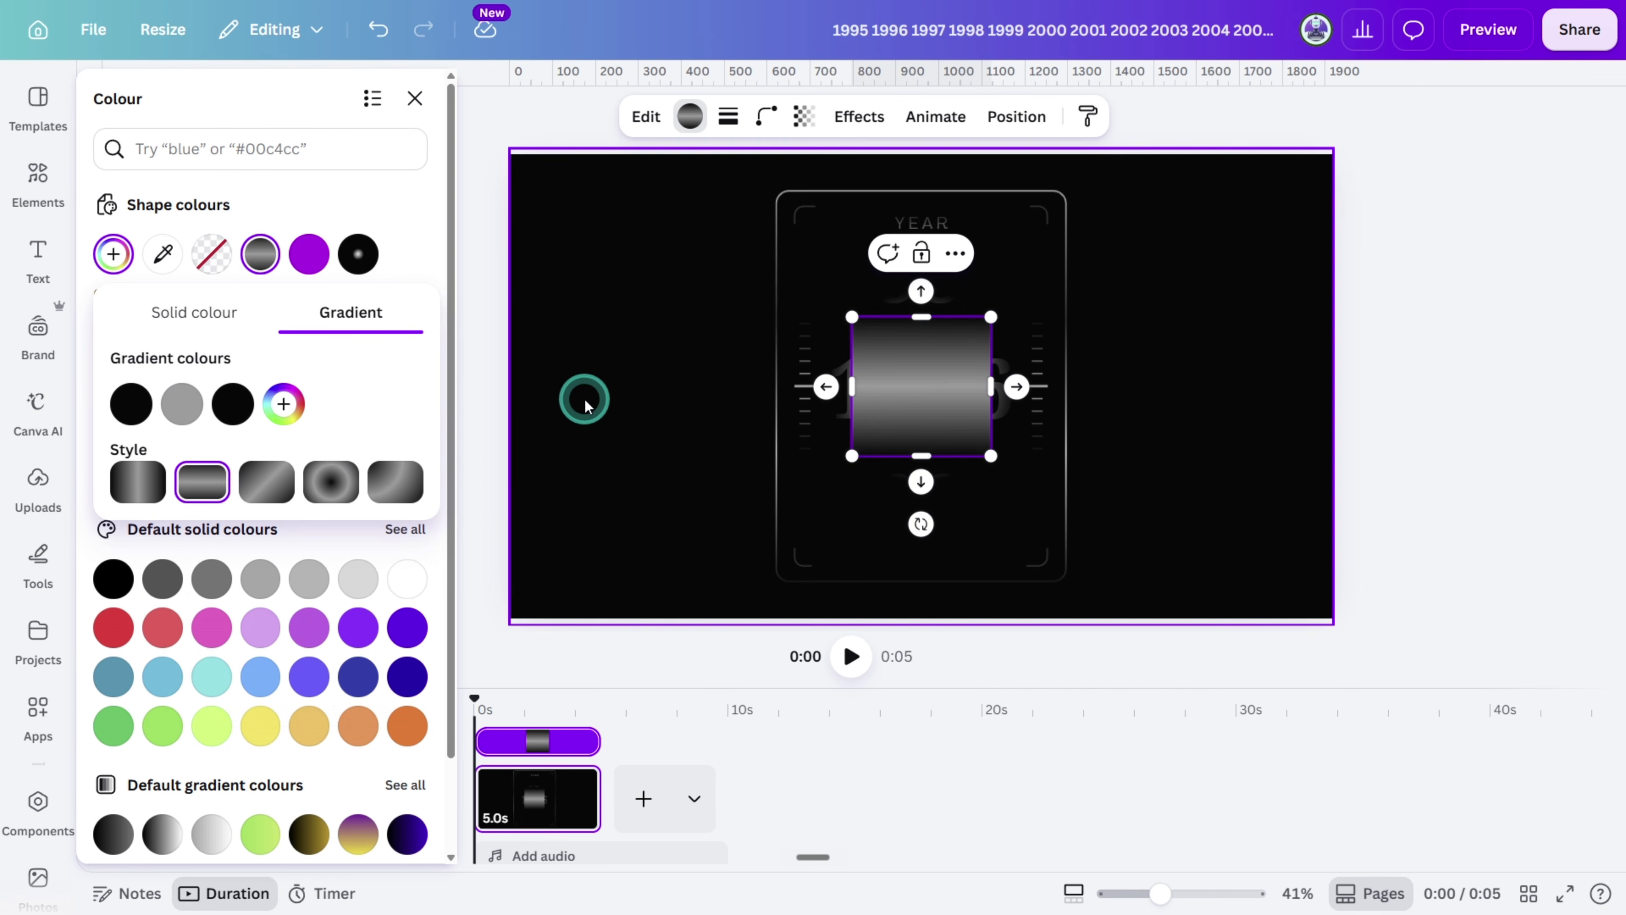
# - Make the square's third gradient colour fully transparent and add grey #9C9C9C and black as the fourth and fifth colours
pyautogui.click(232, 404)
pyautogui.moveTo(522, 620); pyautogui.dragTo(174, 625)
pyautogui.click(283, 403)
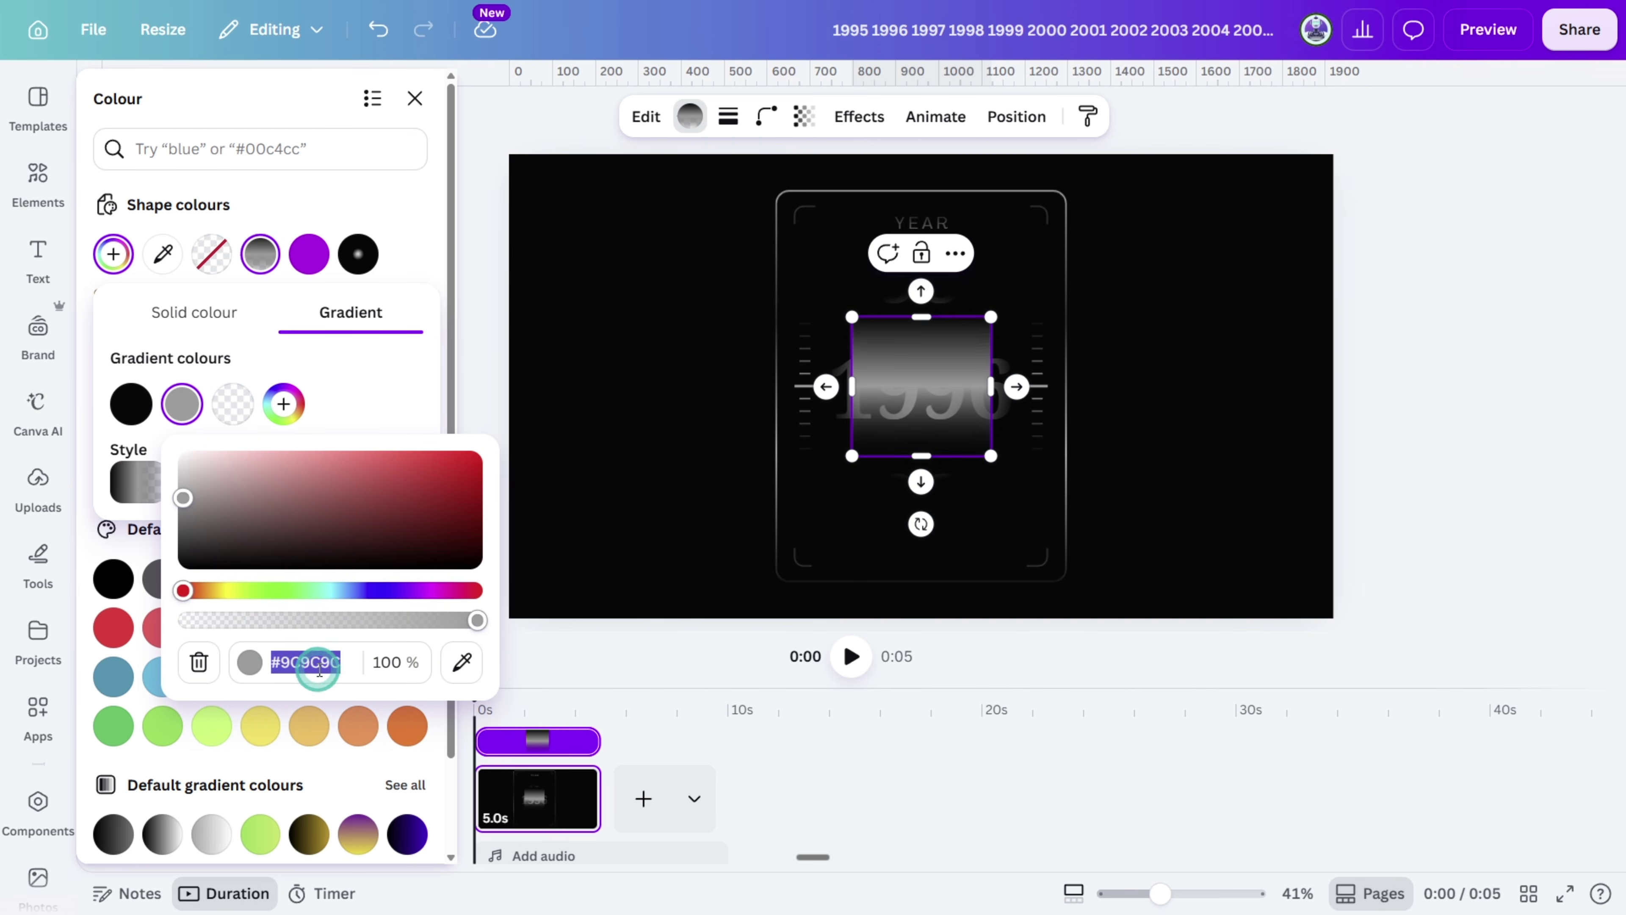
pyautogui.click(284, 405)
pyautogui.click(334, 404)
pyautogui.click(342, 413)
pyautogui.click(617, 661)
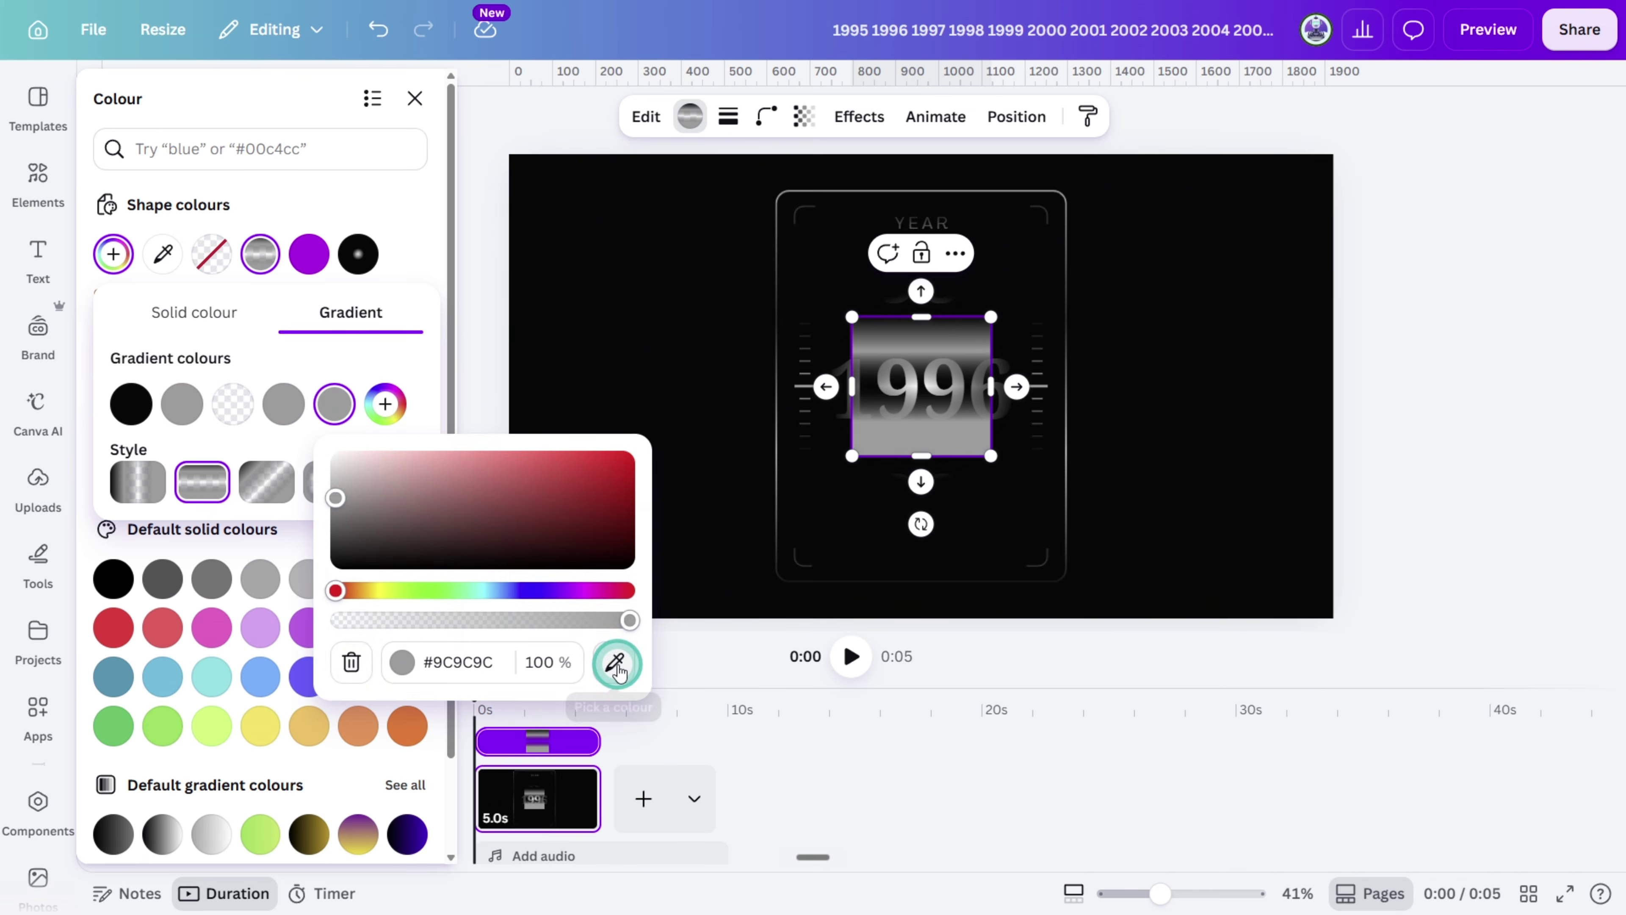
pyautogui.click(595, 381)
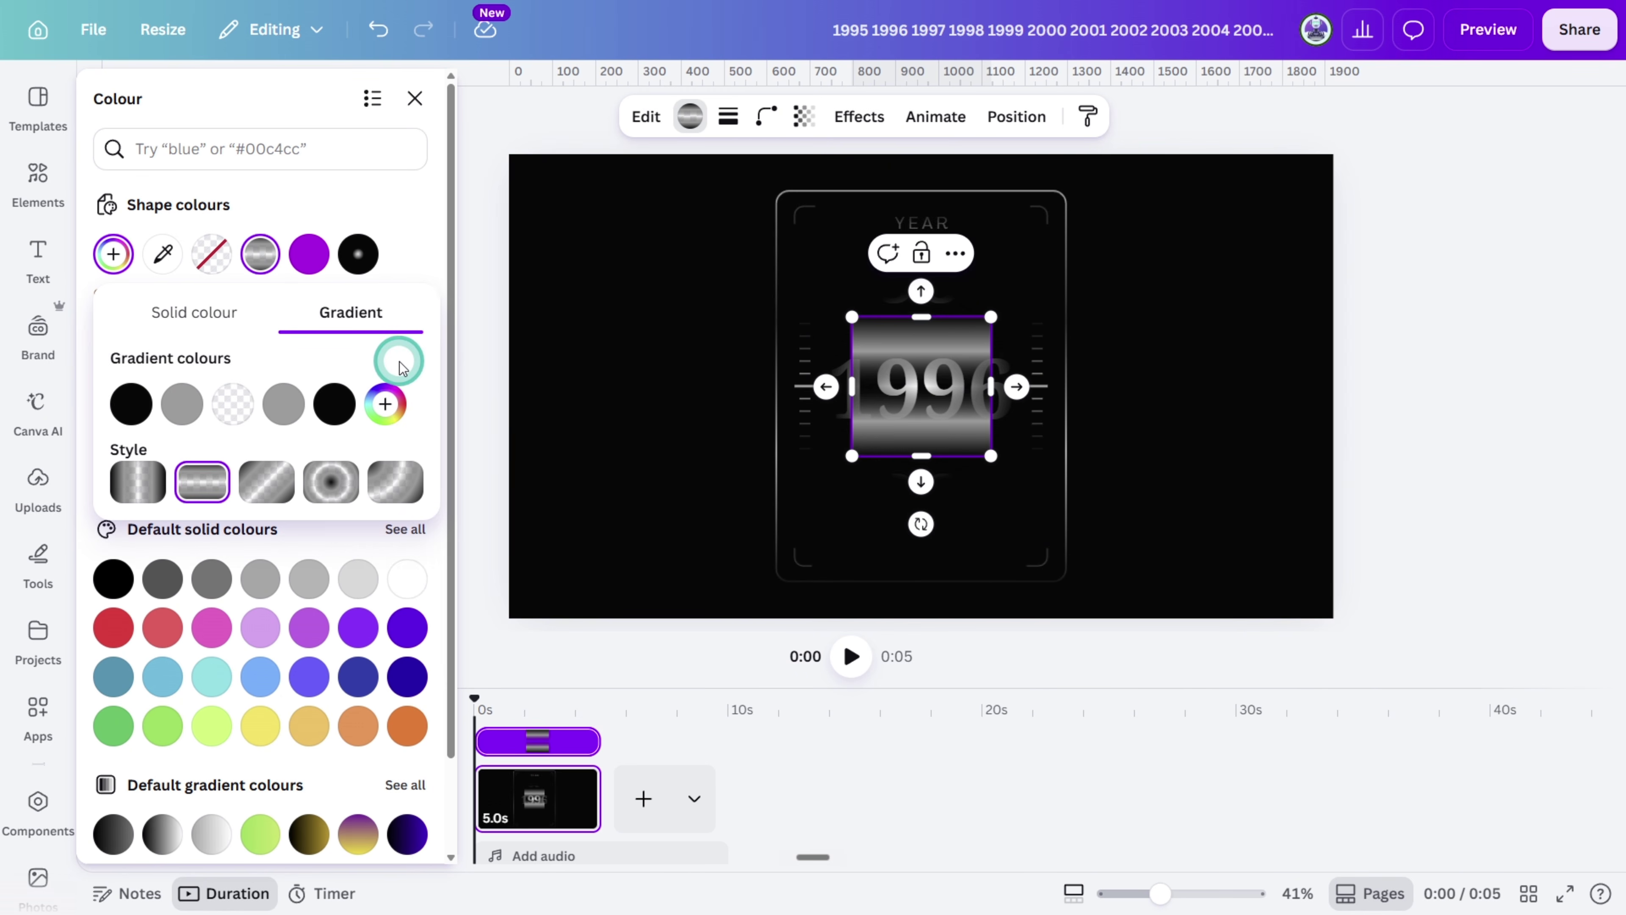
# - Widen the gradient square to span between the two tick groups and set its transparency to 20
pyautogui.moveTo(990, 387); pyautogui.dragTo(969, 387)
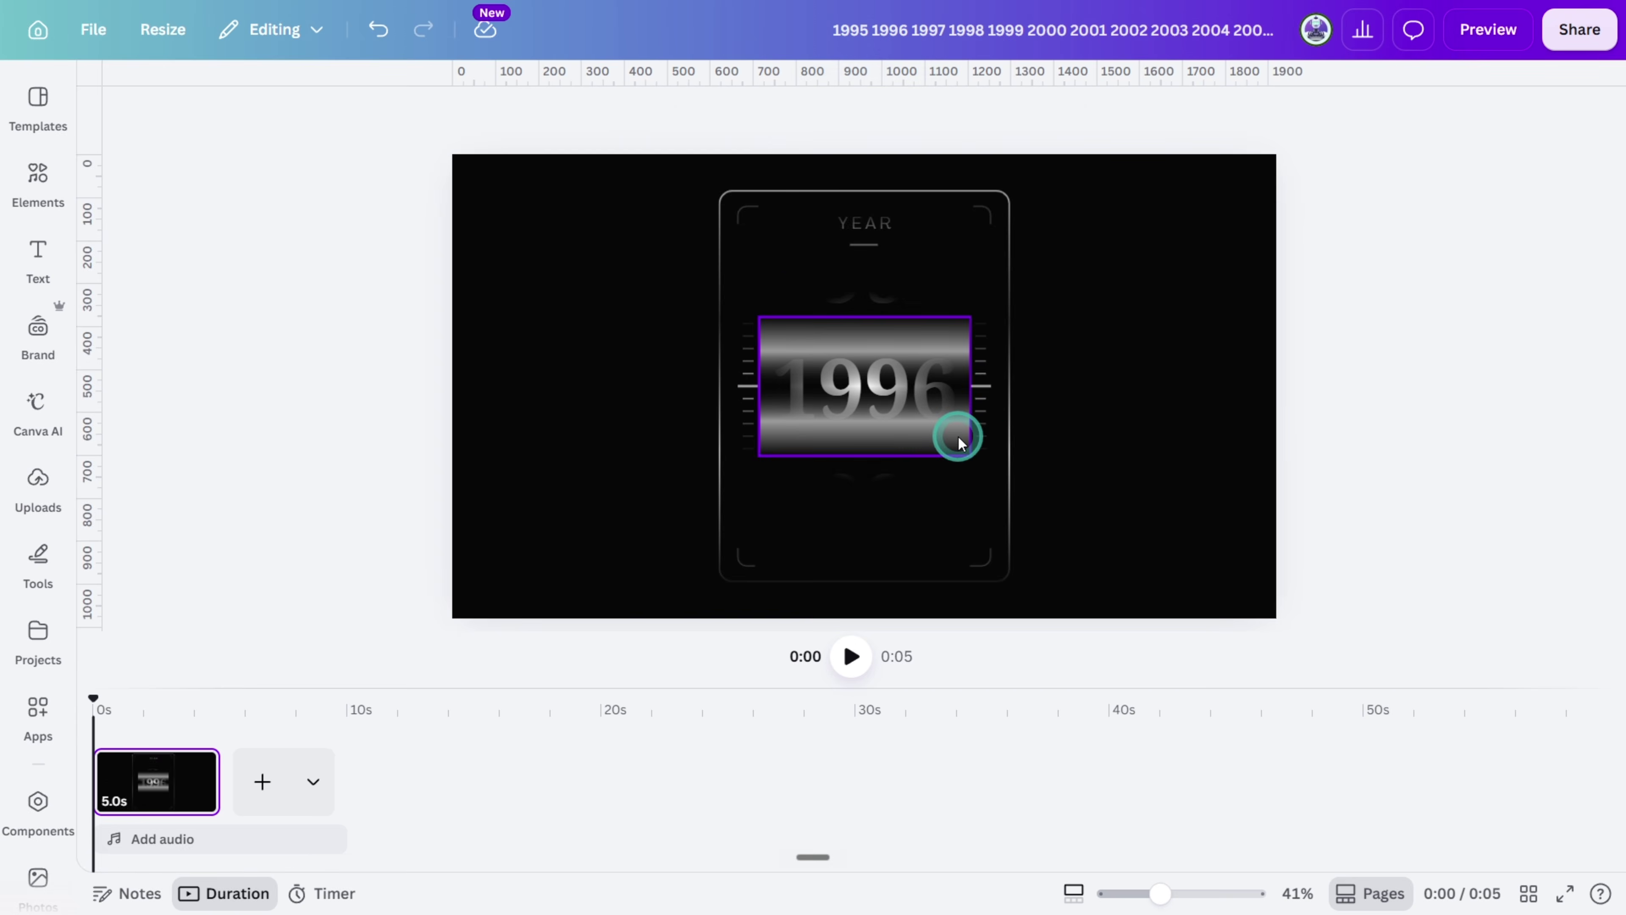
pyautogui.click(808, 118)
pyautogui.moveTo(861, 203); pyautogui.dragTo(726, 205)
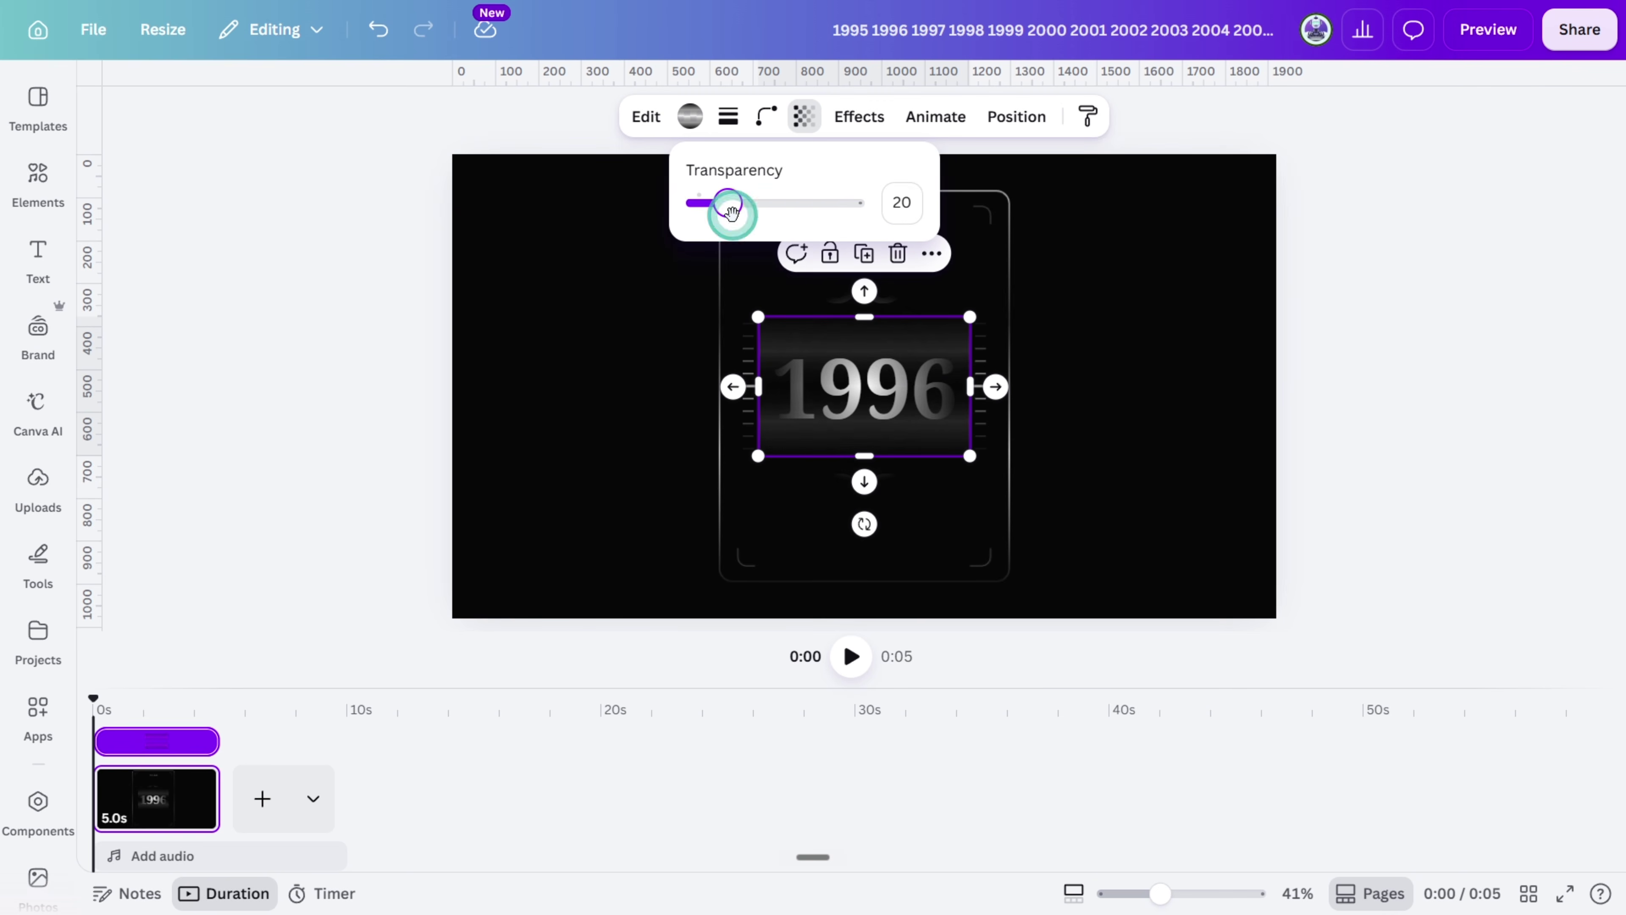
pyautogui.click(1216, 410)
# - Reduce the gradient rectangle's height slightly so it matches the tick groups beside 1996
pyautogui.scroll(3, 949, 457)
pyautogui.click(951, 422)
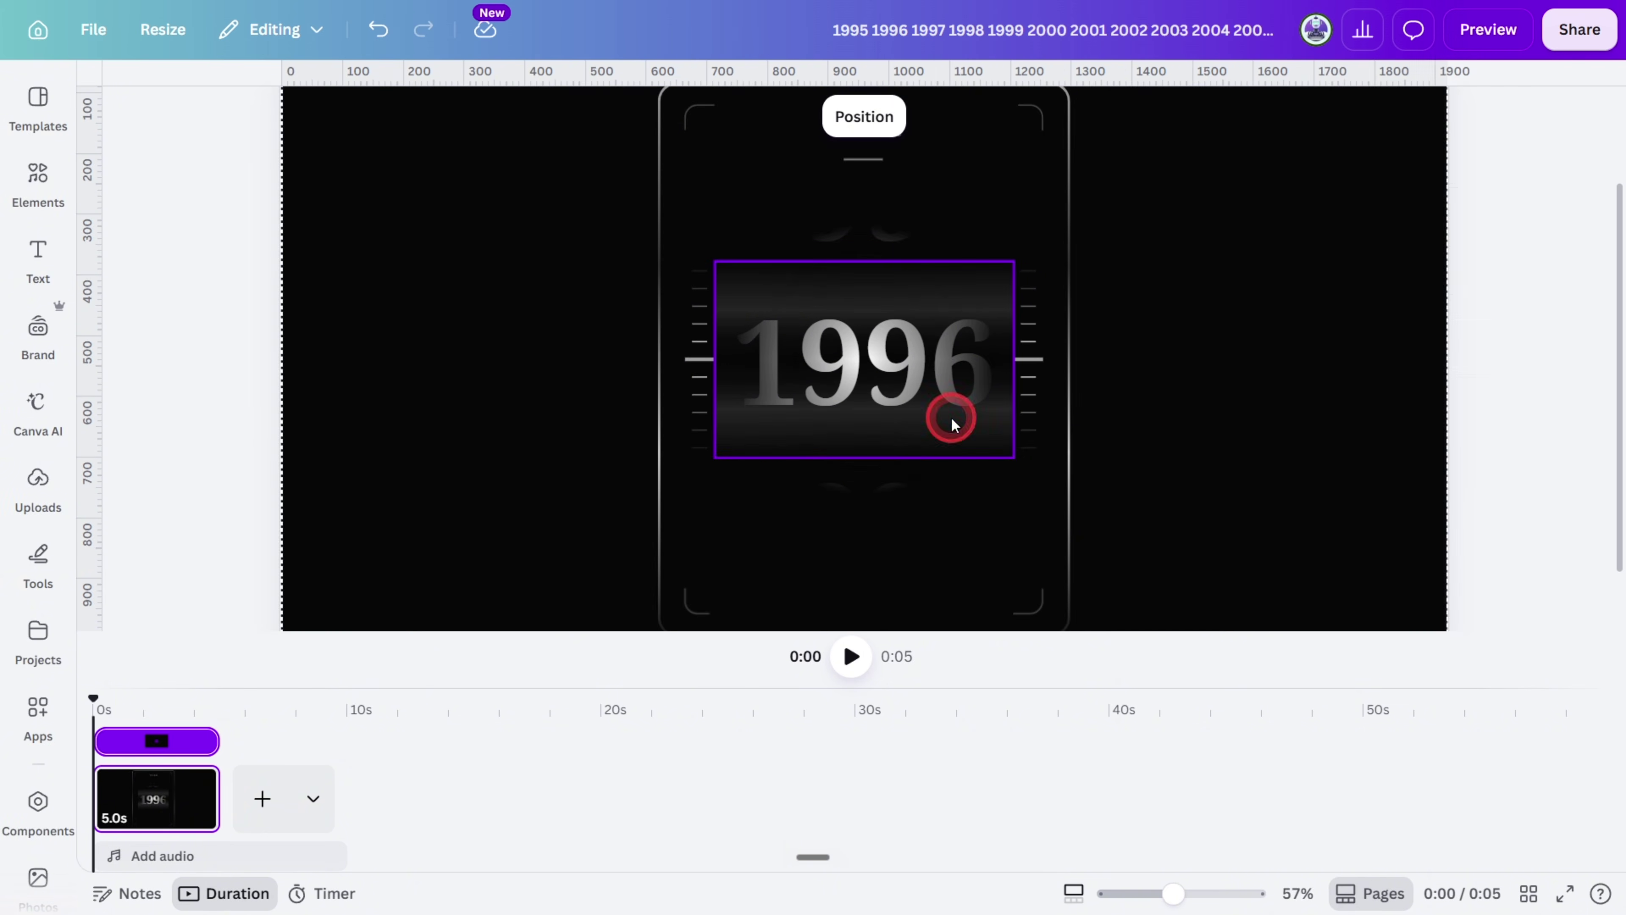
pyautogui.moveTo(864, 454)
pyautogui.mouseDown()
pyautogui.moveTo(863, 476)
pyautogui.moveTo(866, 451)
pyautogui.mouseUp()
pyautogui.click(1303, 518)
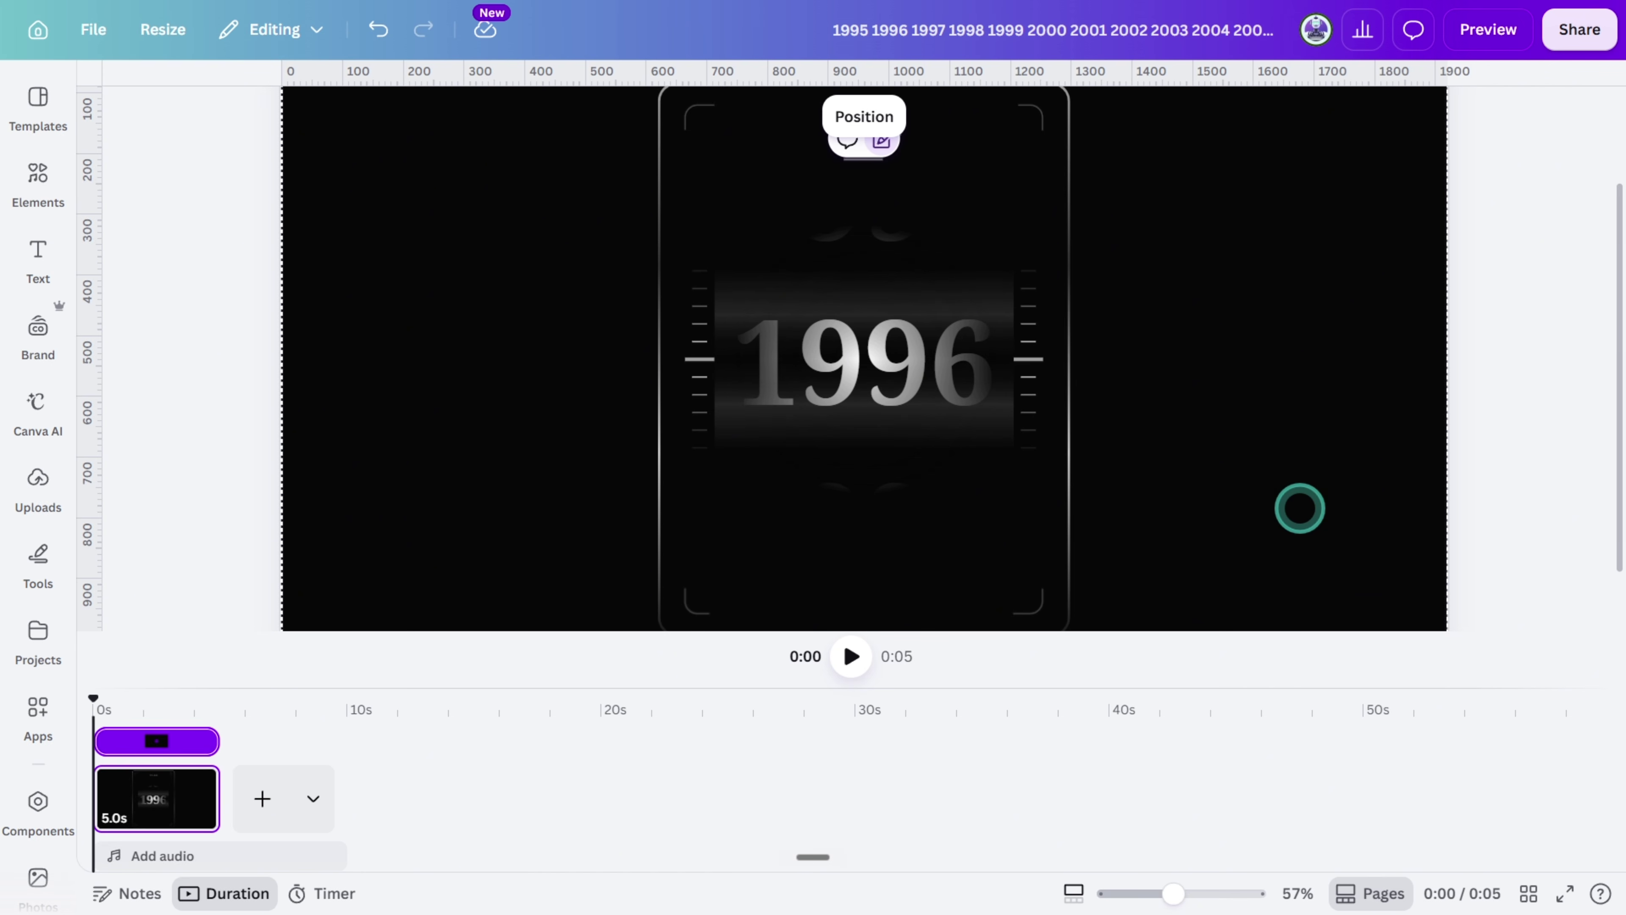
pyautogui.scroll(-3, 195, 353)
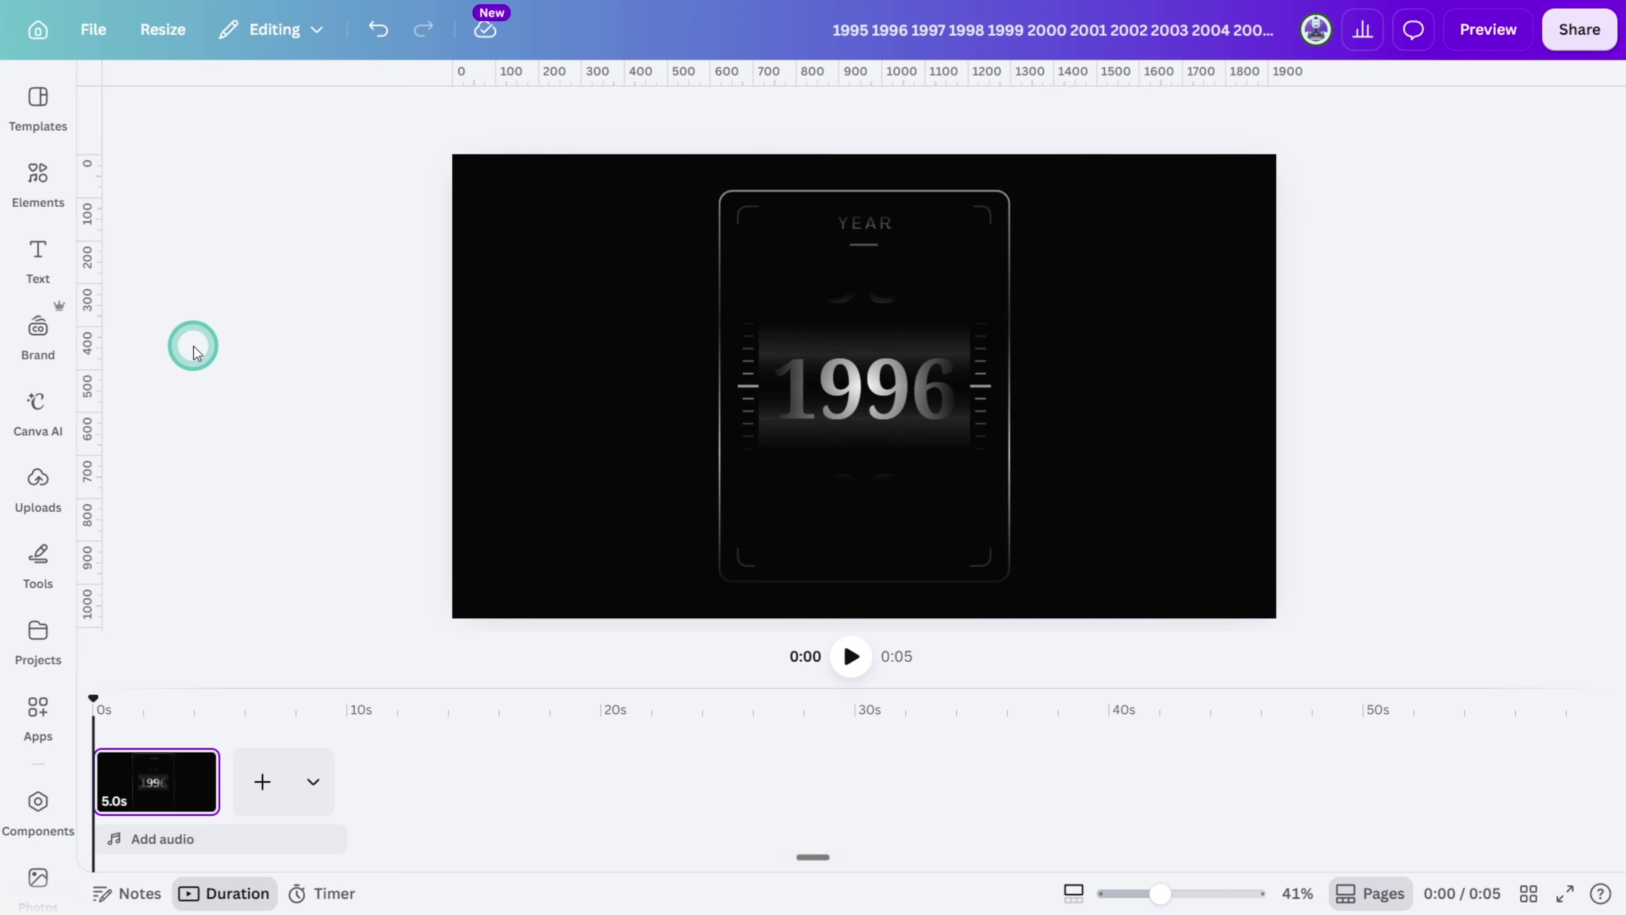
# - Search the elements library for MATH SCALE SVG
pyautogui.click(5, 186)
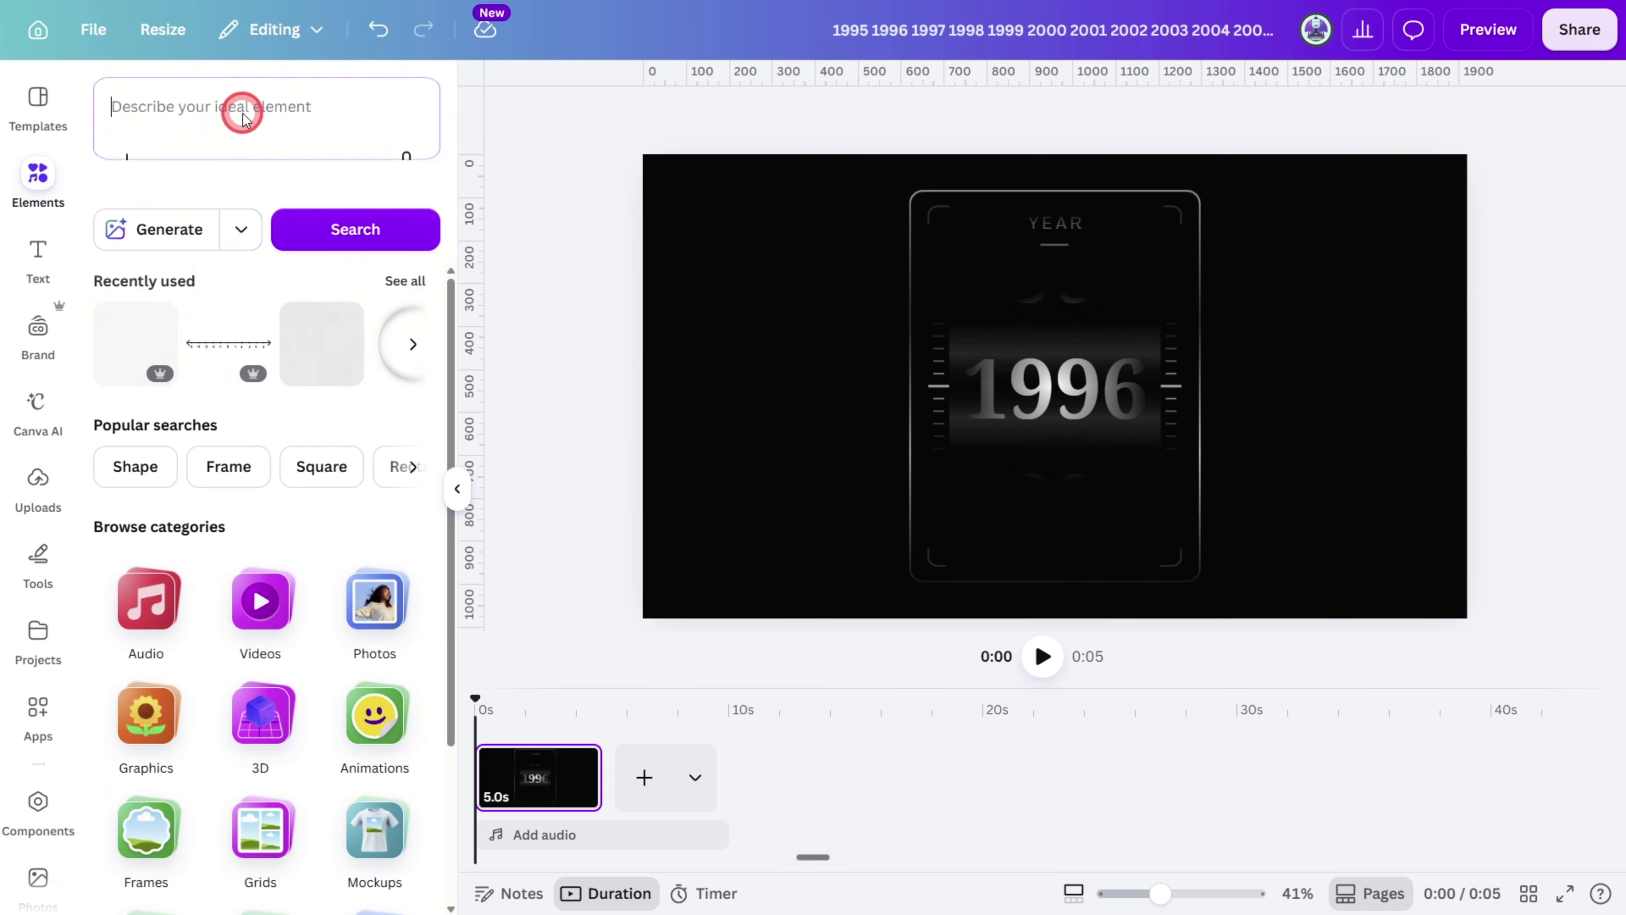
pyautogui.click(243, 112)
pyautogui.write('MATH SC')
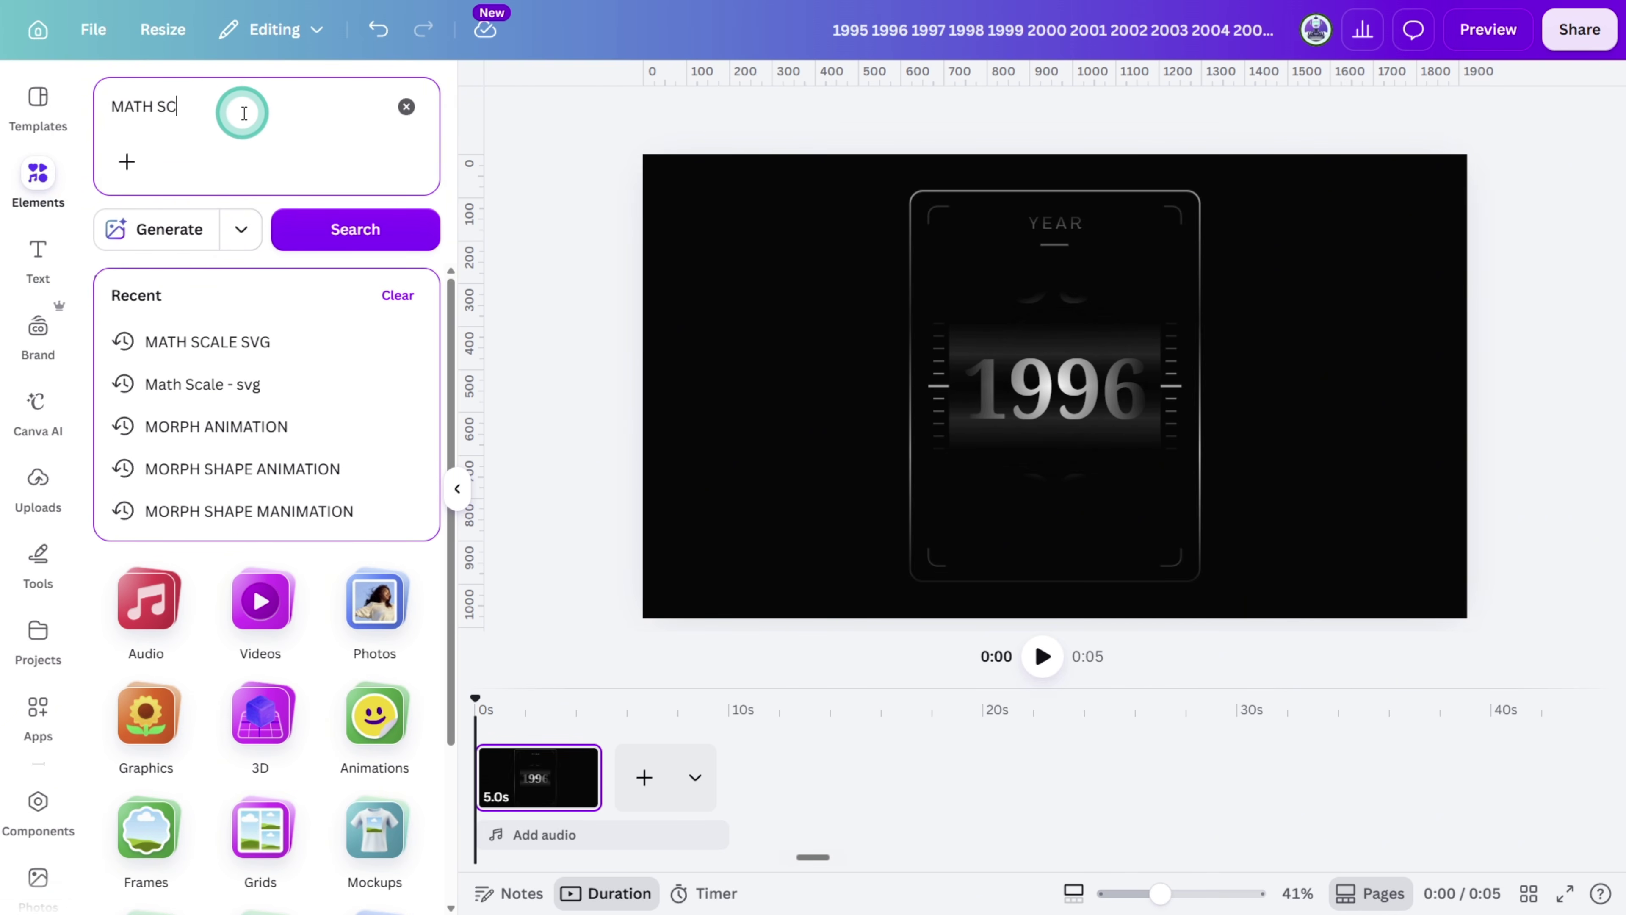
pyautogui.write('ALE SVG')
pyautogui.press('Return')
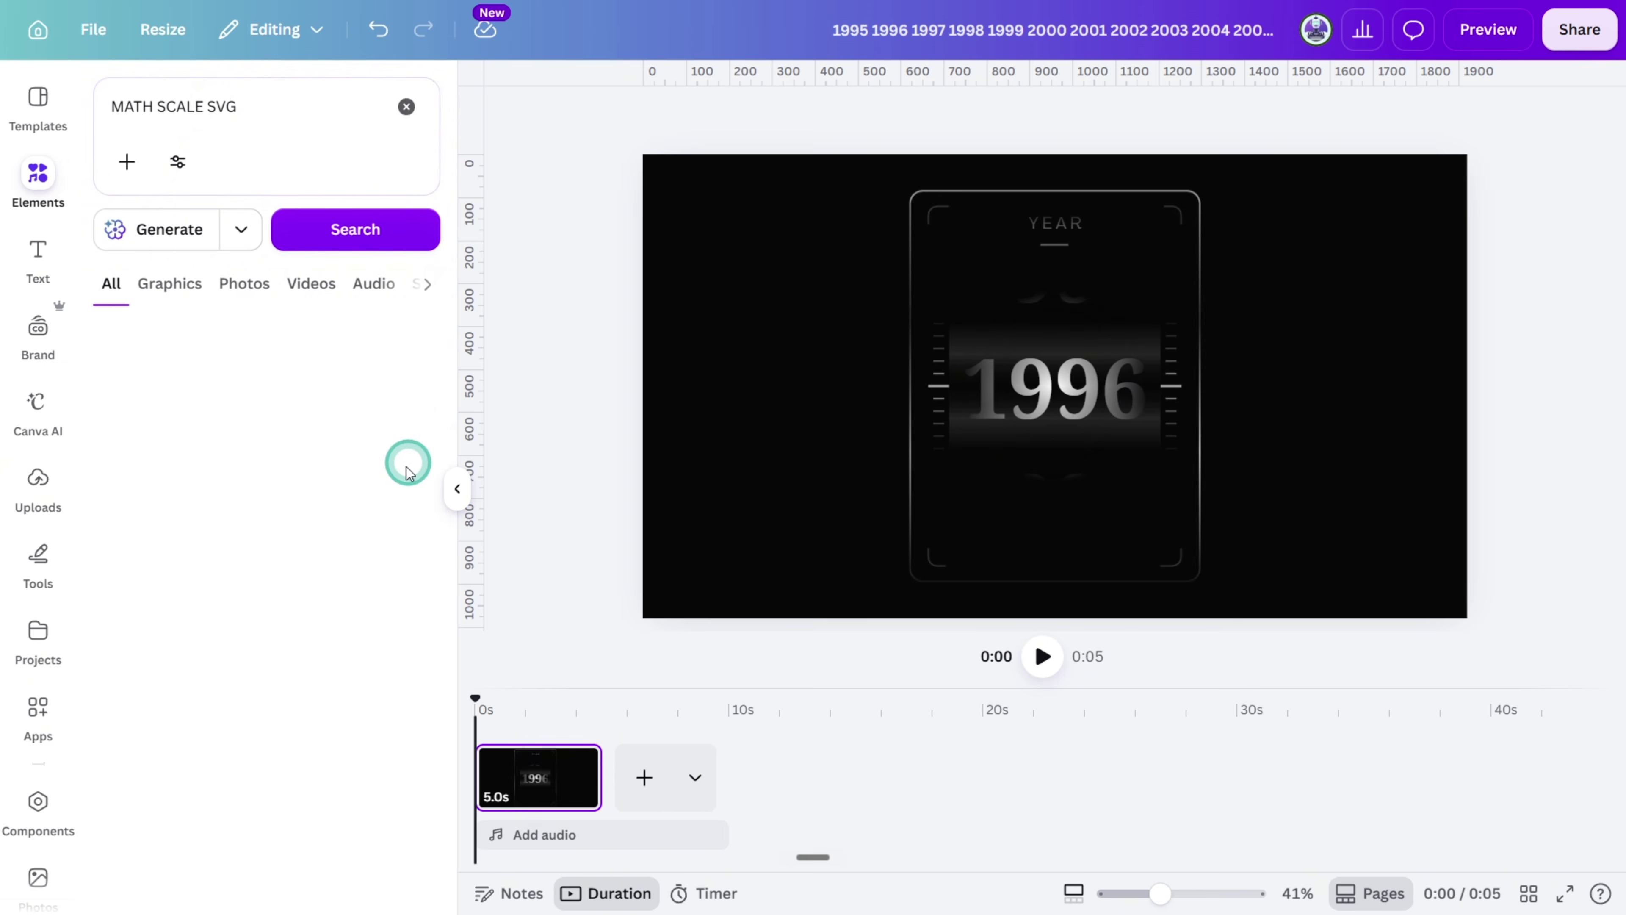
# - Add the first number-line graphic from the results, rotate it vertical, and move it near the page's left edge
pyautogui.click(146, 535)
pyautogui.moveTo(1039, 450); pyautogui.dragTo(933, 370)
pyautogui.moveTo(1056, 316); pyautogui.dragTo(701, 316)
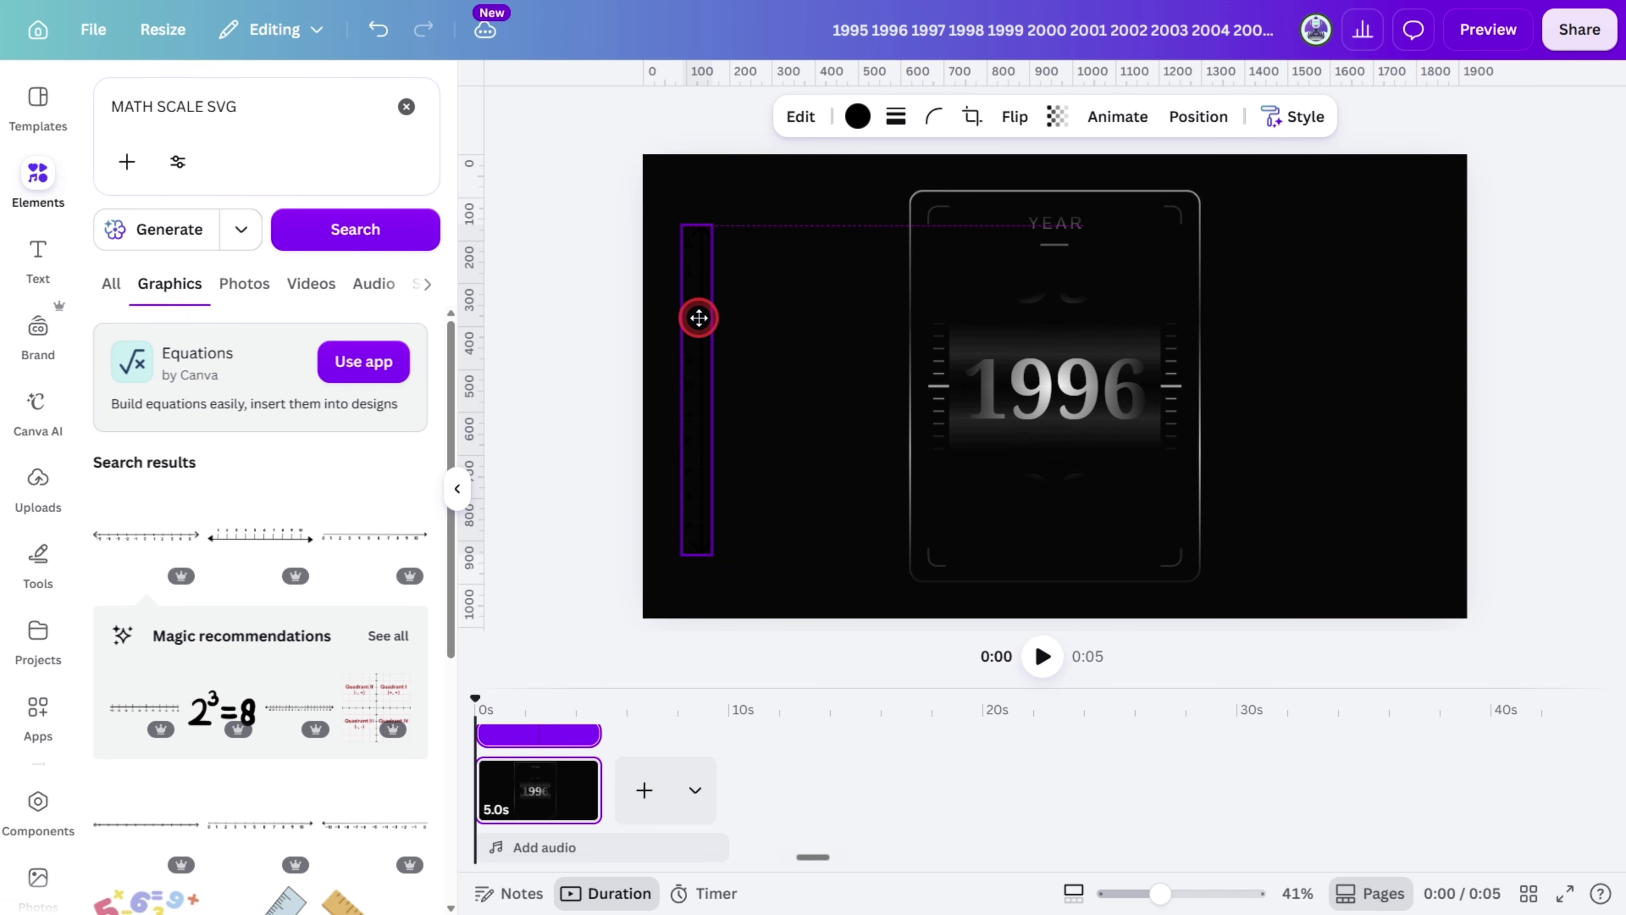
# - Recolour the vertical number line from black to dark grey
pyautogui.click(858, 116)
pyautogui.click(115, 246)
pyautogui.moveTo(140, 384); pyautogui.dragTo(96, 387)
# - Enlarge the number line to match the frame's height and lower its opacity
pyautogui.moveTo(712, 551); pyautogui.dragTo(729, 581)
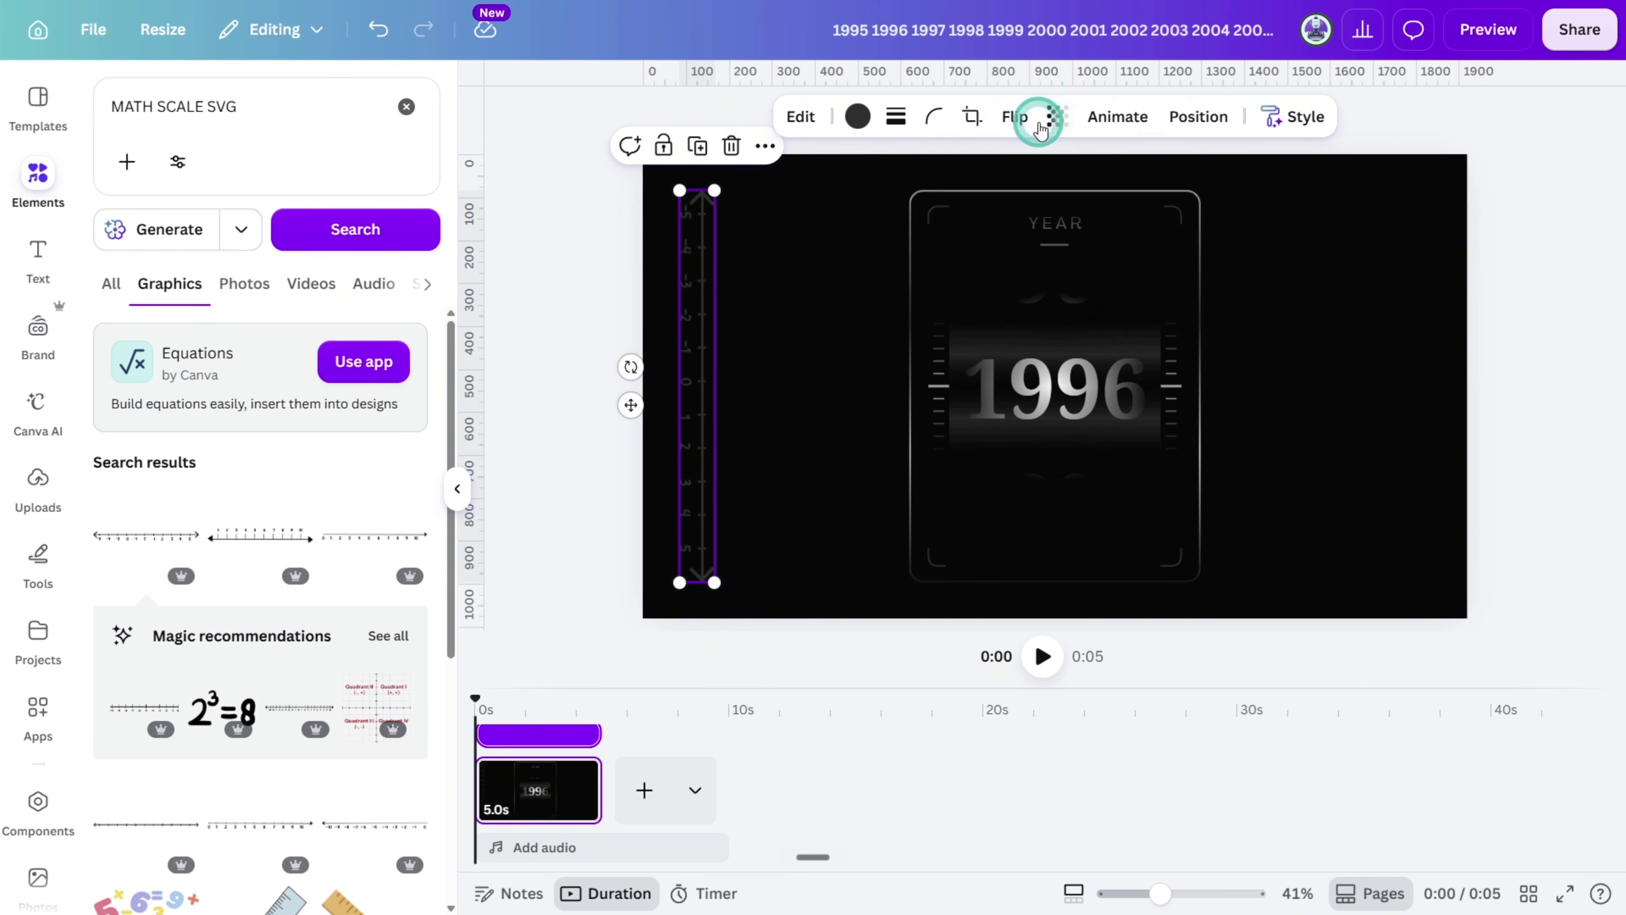
pyautogui.click(1057, 116)
pyautogui.moveTo(1115, 203); pyautogui.dragTo(990, 203)
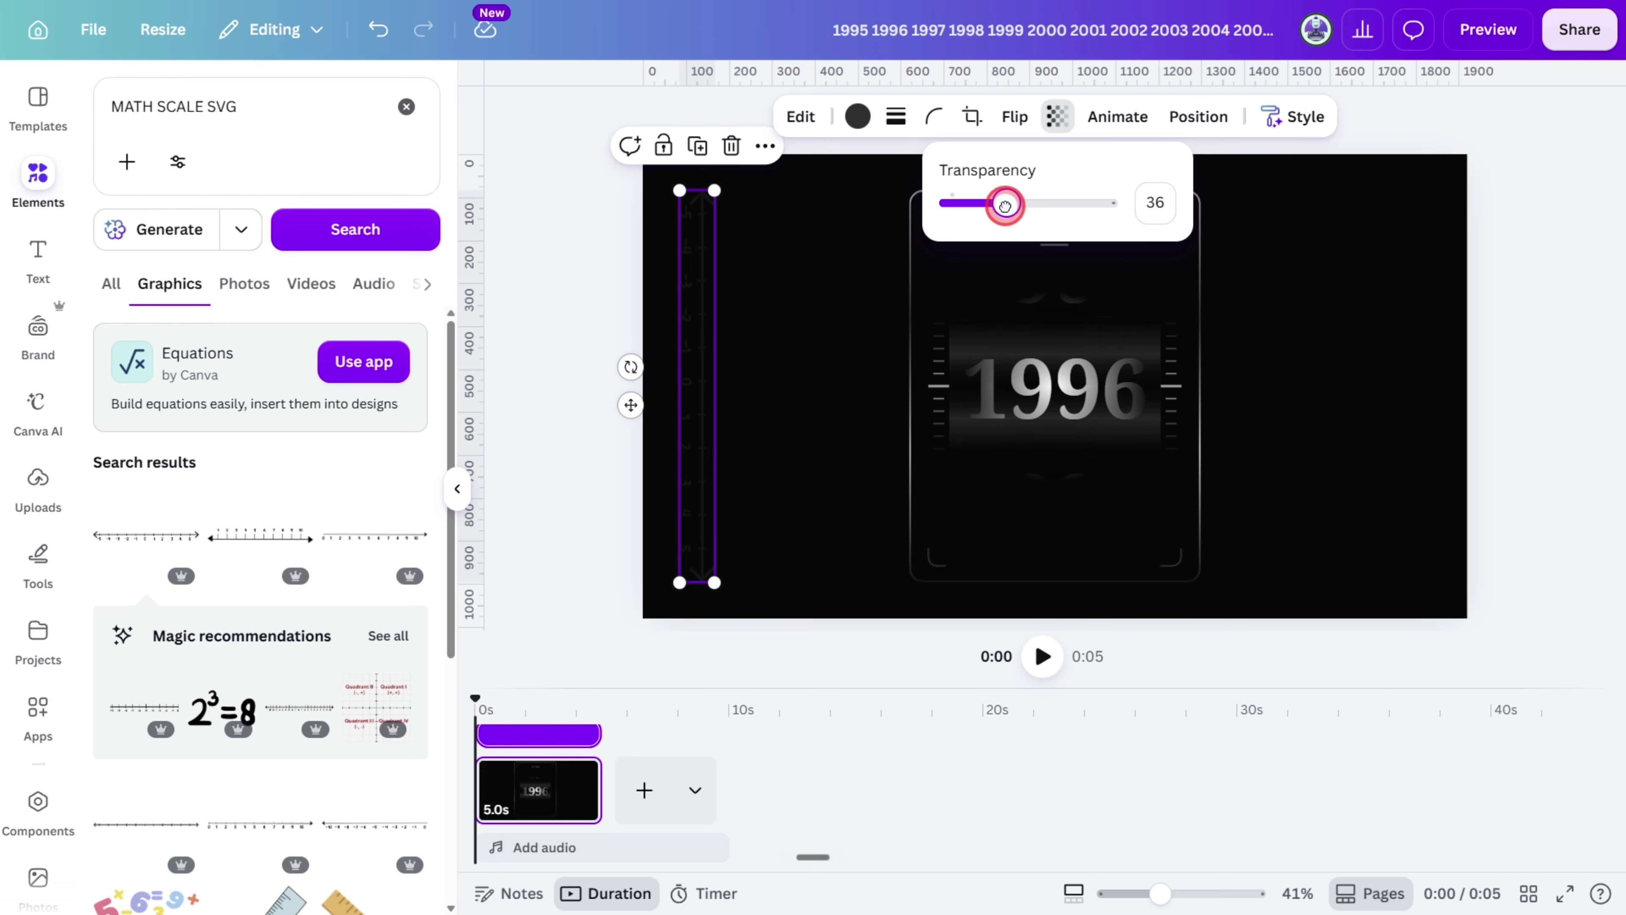
# - Duplicate the number line to the page's right side, level with the original and at the same 453 distance from the frame
pyautogui.moveTo(636, 367); pyautogui.dragTo(1411, 440)
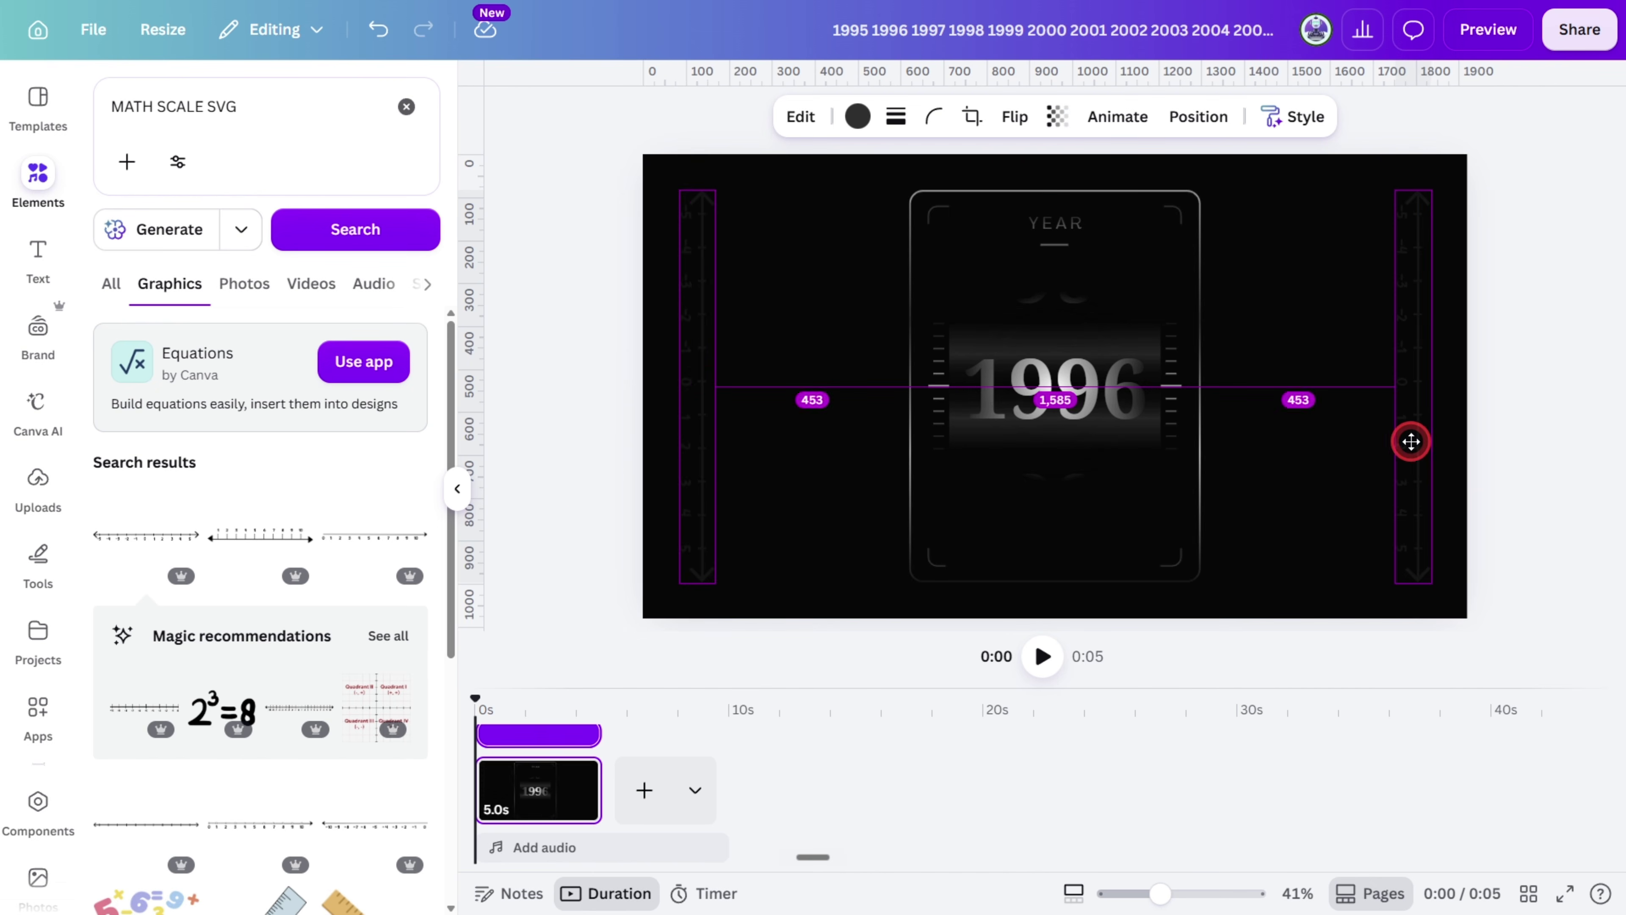
pyautogui.click(1513, 460)
pyautogui.click(553, 435)
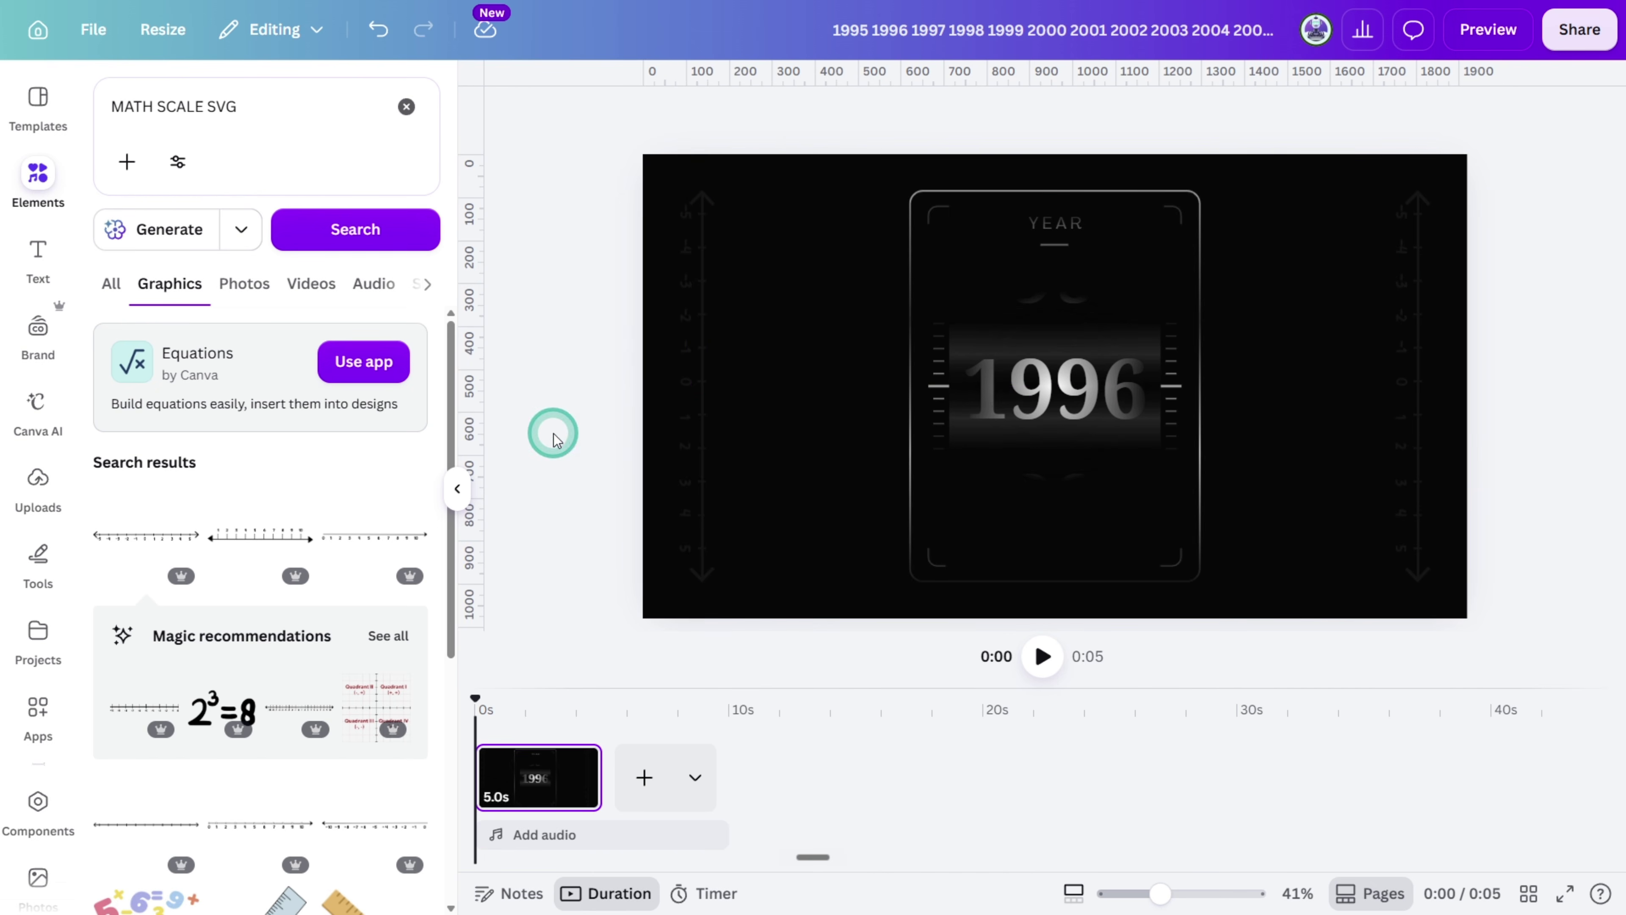
# - Clear the previous element search and search for CANVAS TEXTURE OVERLAY
pyautogui.click(406, 109)
pyautogui.click(330, 99)
pyautogui.press('Escape')
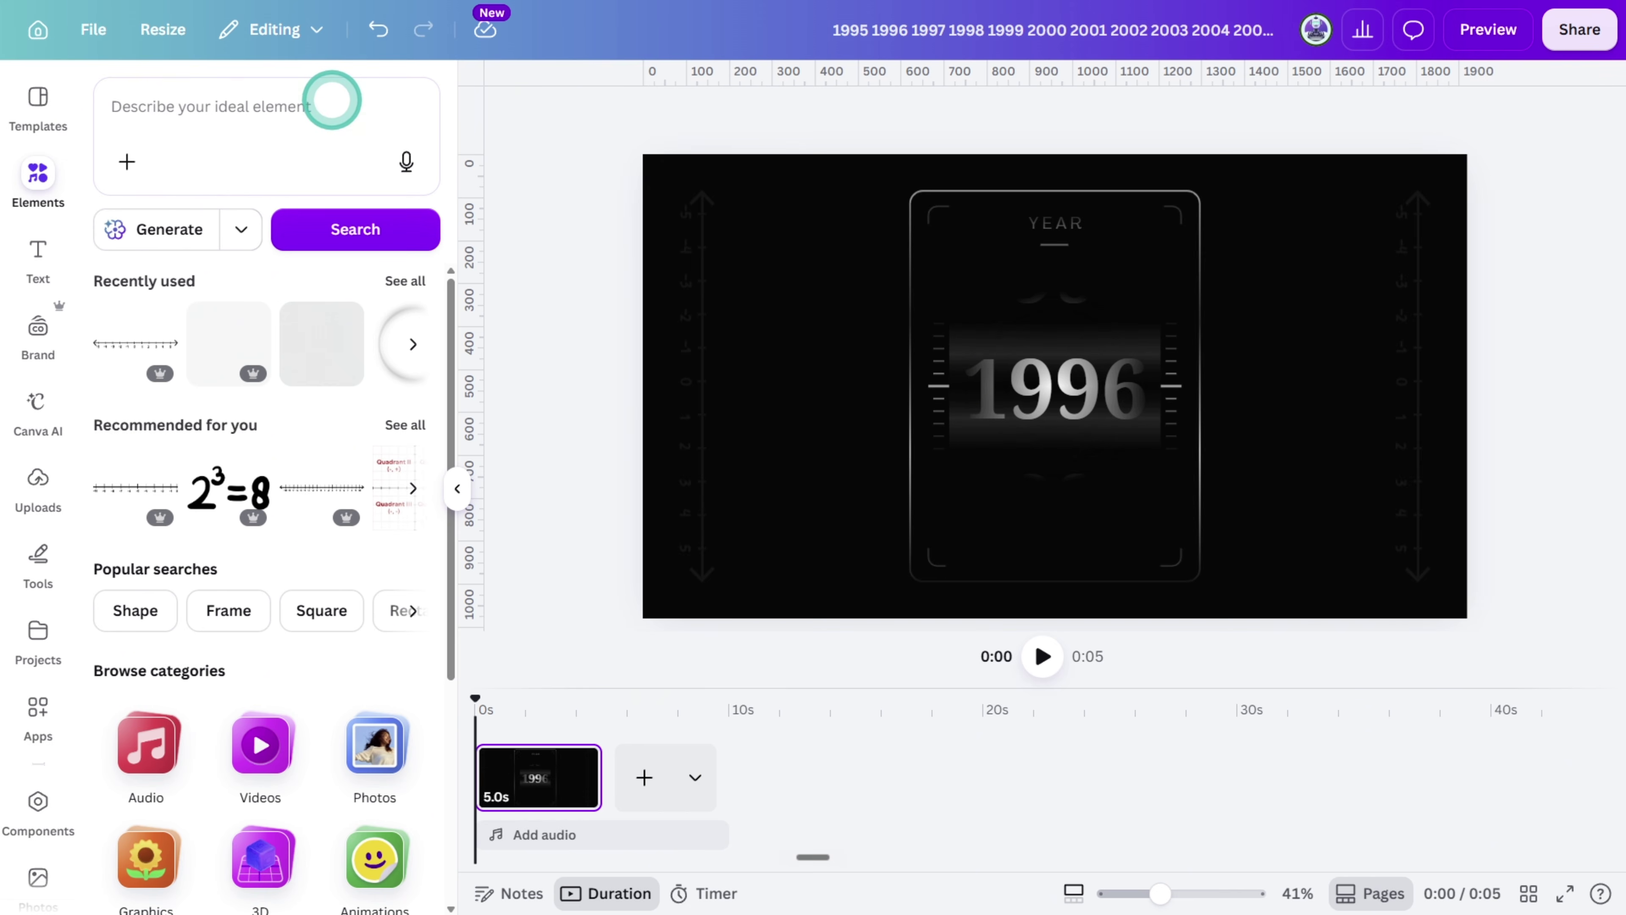
pyautogui.click(352, 106)
pyautogui.write('CANVAS TEX')
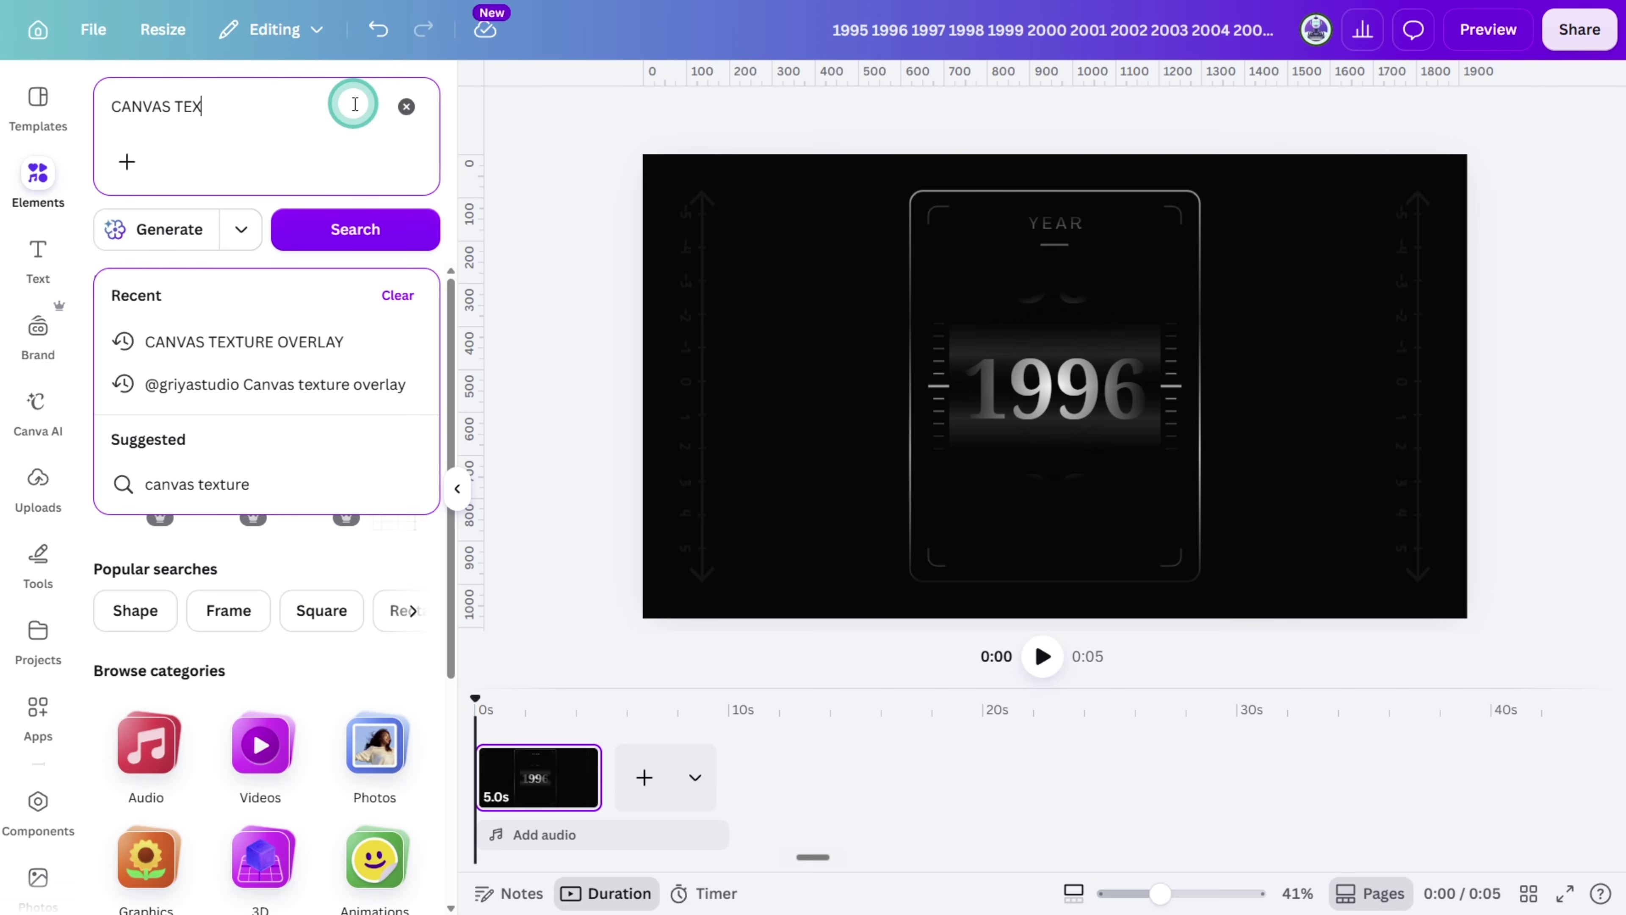
pyautogui.write('TURE OVERLAY')
pyautogui.press('Return')
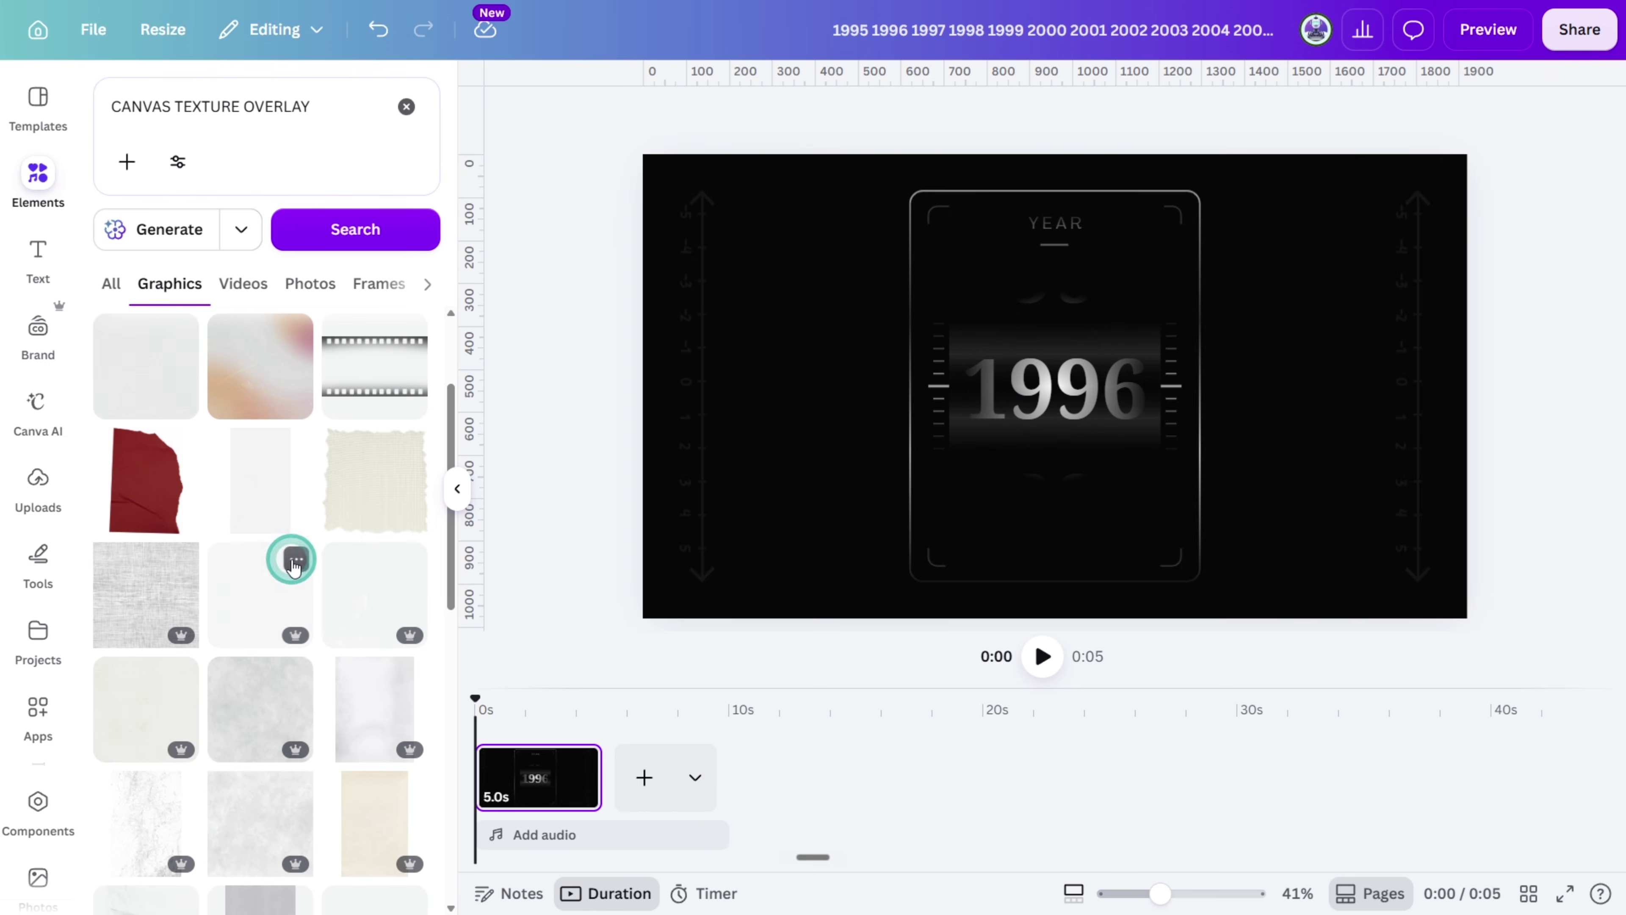
# - Add GriyaStudio's Canvas texture overlay graphic, align it to the page's upper-left corner, and enlarge it to cover the page height
pyautogui.click(294, 561)
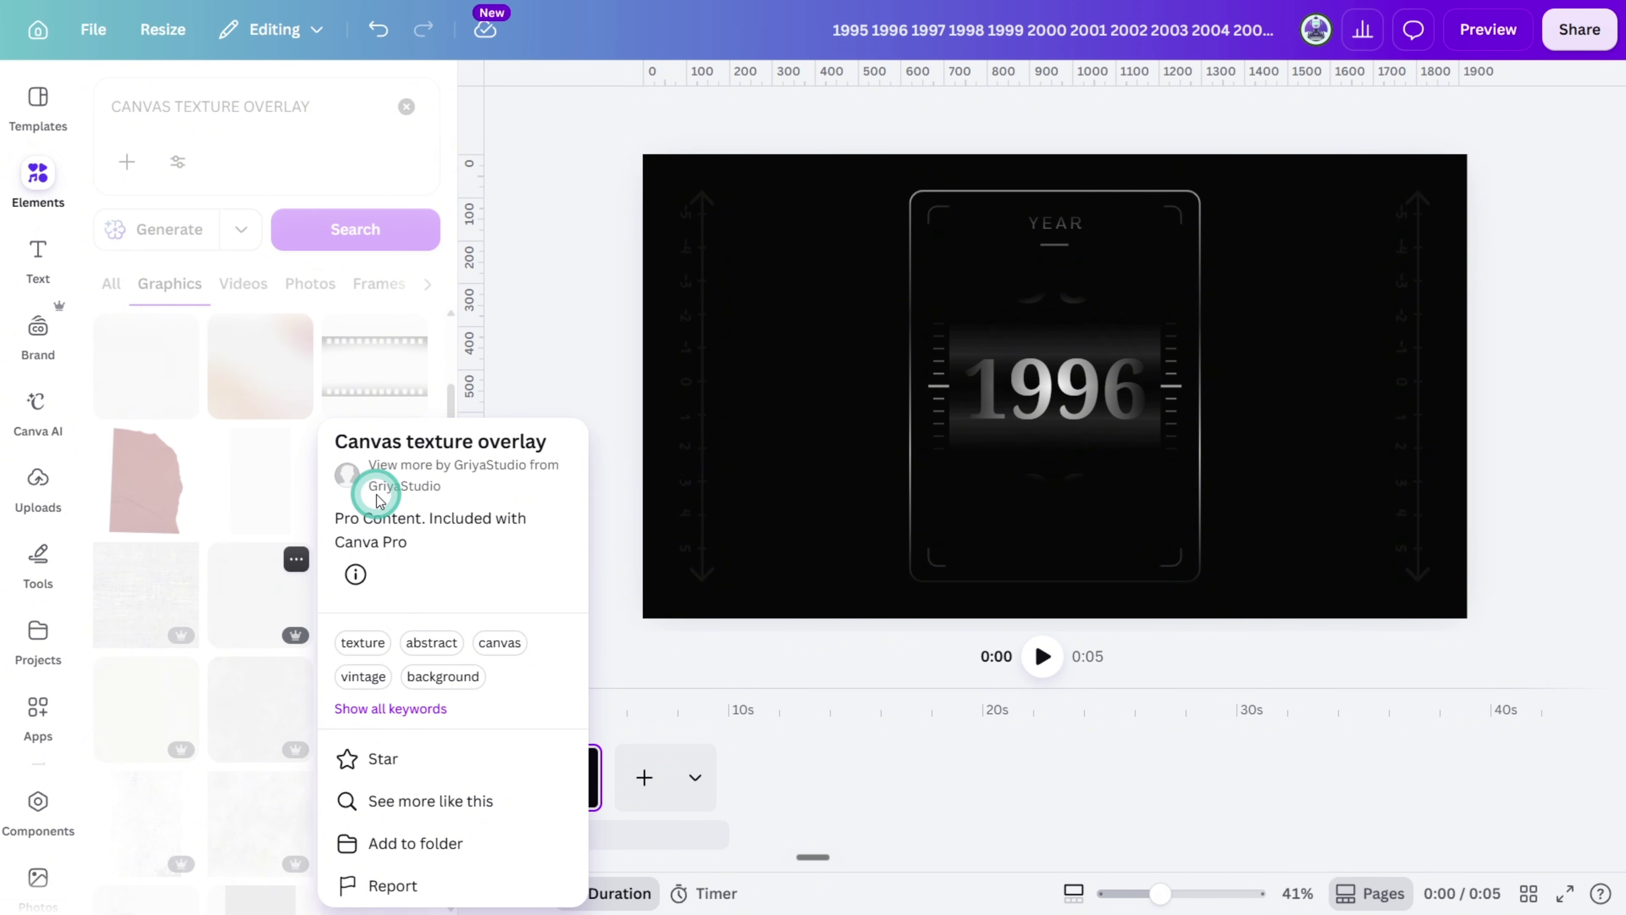
pyautogui.click(283, 592)
pyautogui.moveTo(977, 372); pyautogui.dragTo(740, 319)
pyautogui.moveTo(996, 506); pyautogui.dragTo(1241, 715)
# - Duplicate the texture overlay alongside the original to cover the rest of the page, and group both copies
pyautogui.hotkey('ctrl', 'd')
pyautogui.moveTo(1255, 513); pyautogui.dragTo(1434, 524)
pyautogui.keyDown('shift'); pyautogui.click(1120, 531); pyautogui.keyUp('shift')
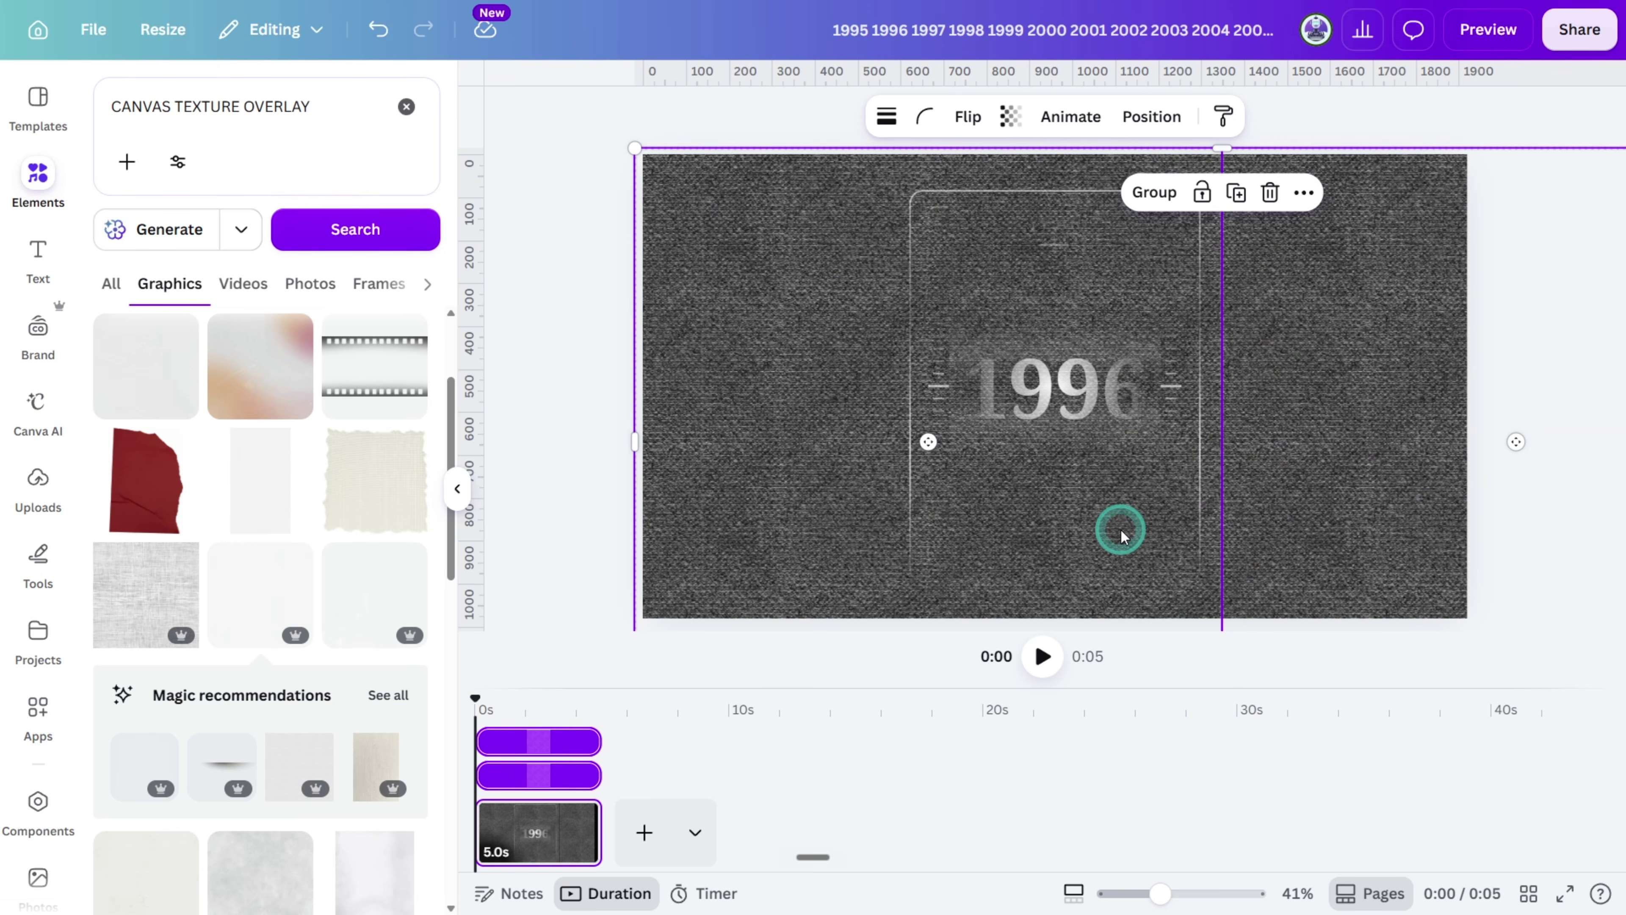
pyautogui.hotkey('ctrl', 'g')
# - Set the texture group's transparency to 7 and inspect the texture up close around the year display
pyautogui.click(983, 115)
pyautogui.moveTo(1037, 203); pyautogui.dragTo(919, 216)
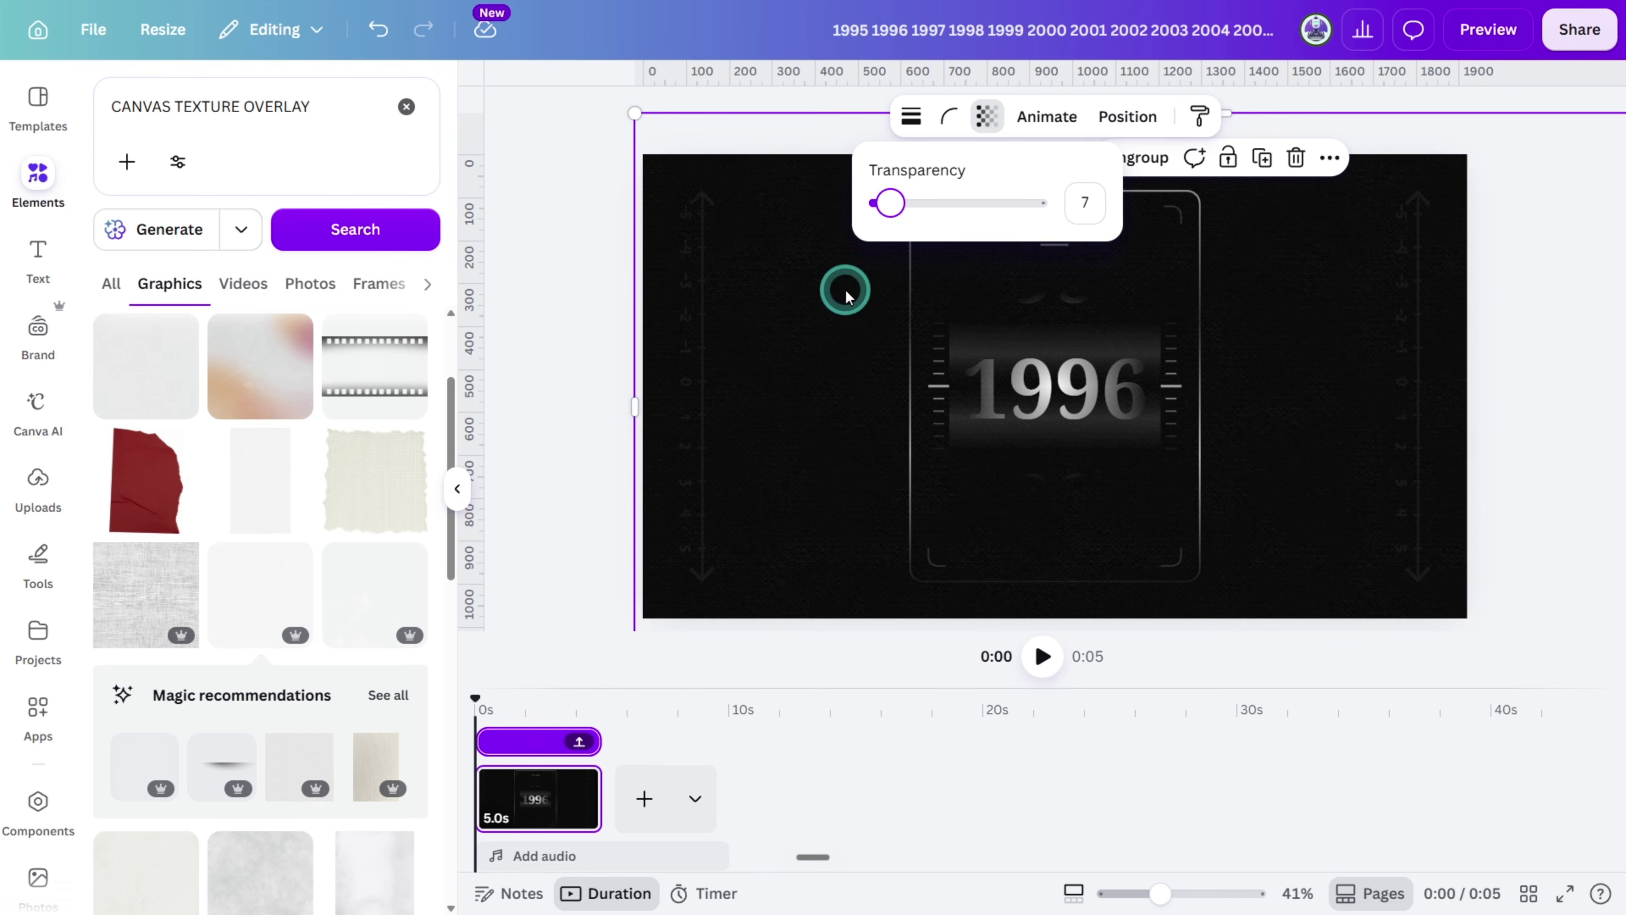
pyautogui.click(544, 367)
pyautogui.keyDown('ctrl'); pyautogui.scroll(5, 835, 314); pyautogui.keyUp('ctrl')
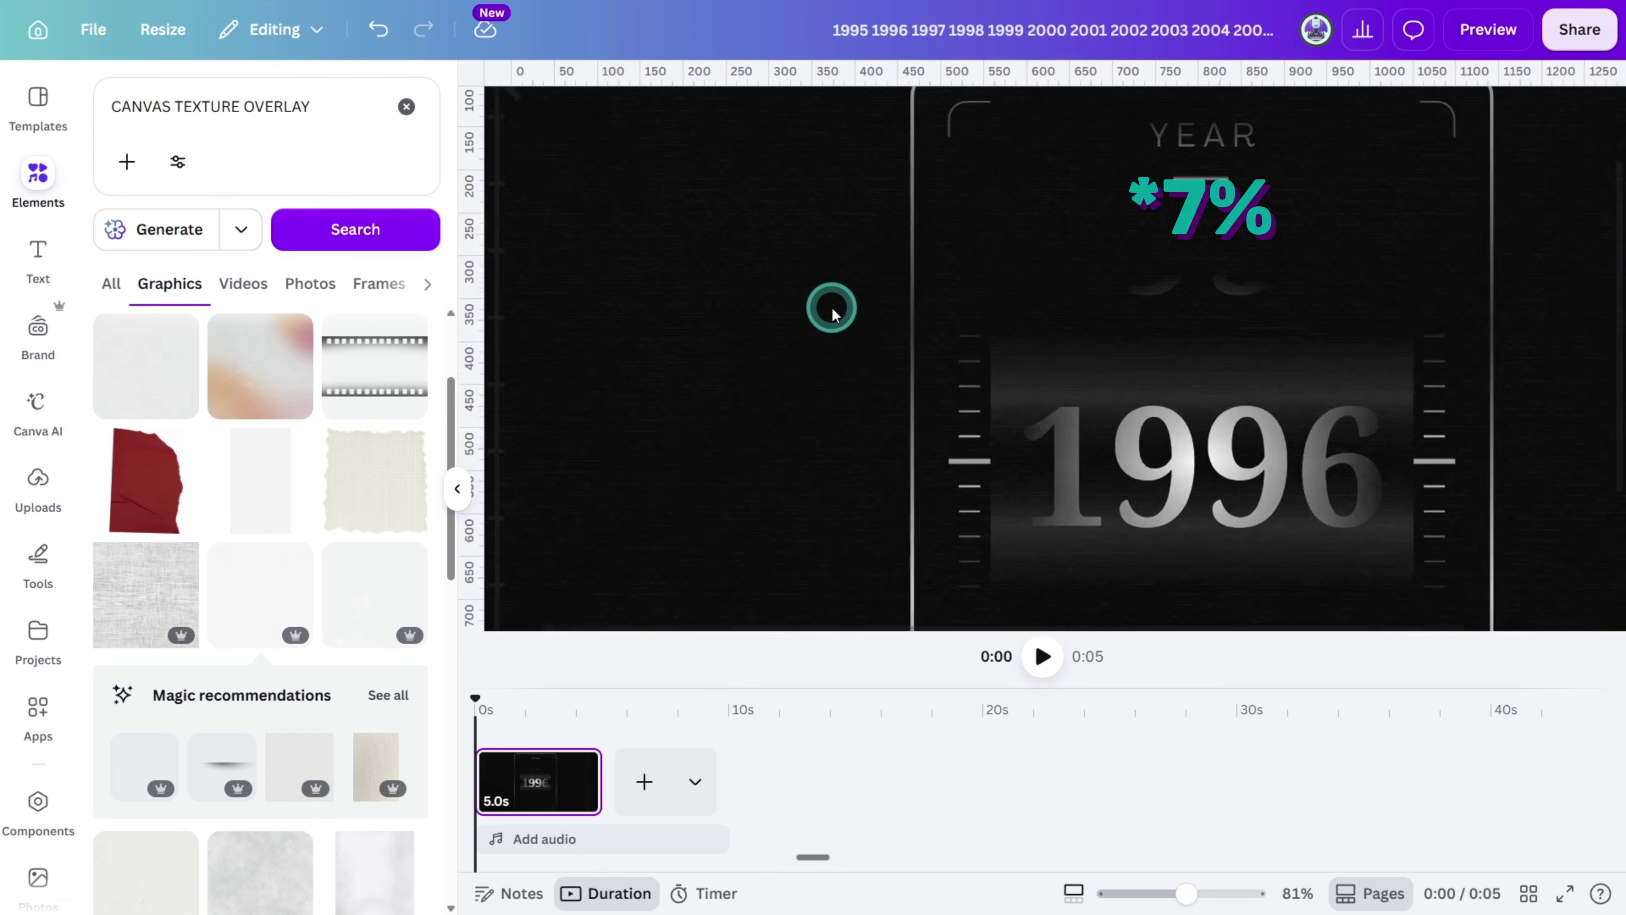
pyautogui.keyDown('ctrl'); pyautogui.scroll(4, 834, 314); pyautogui.keyUp('ctrl')
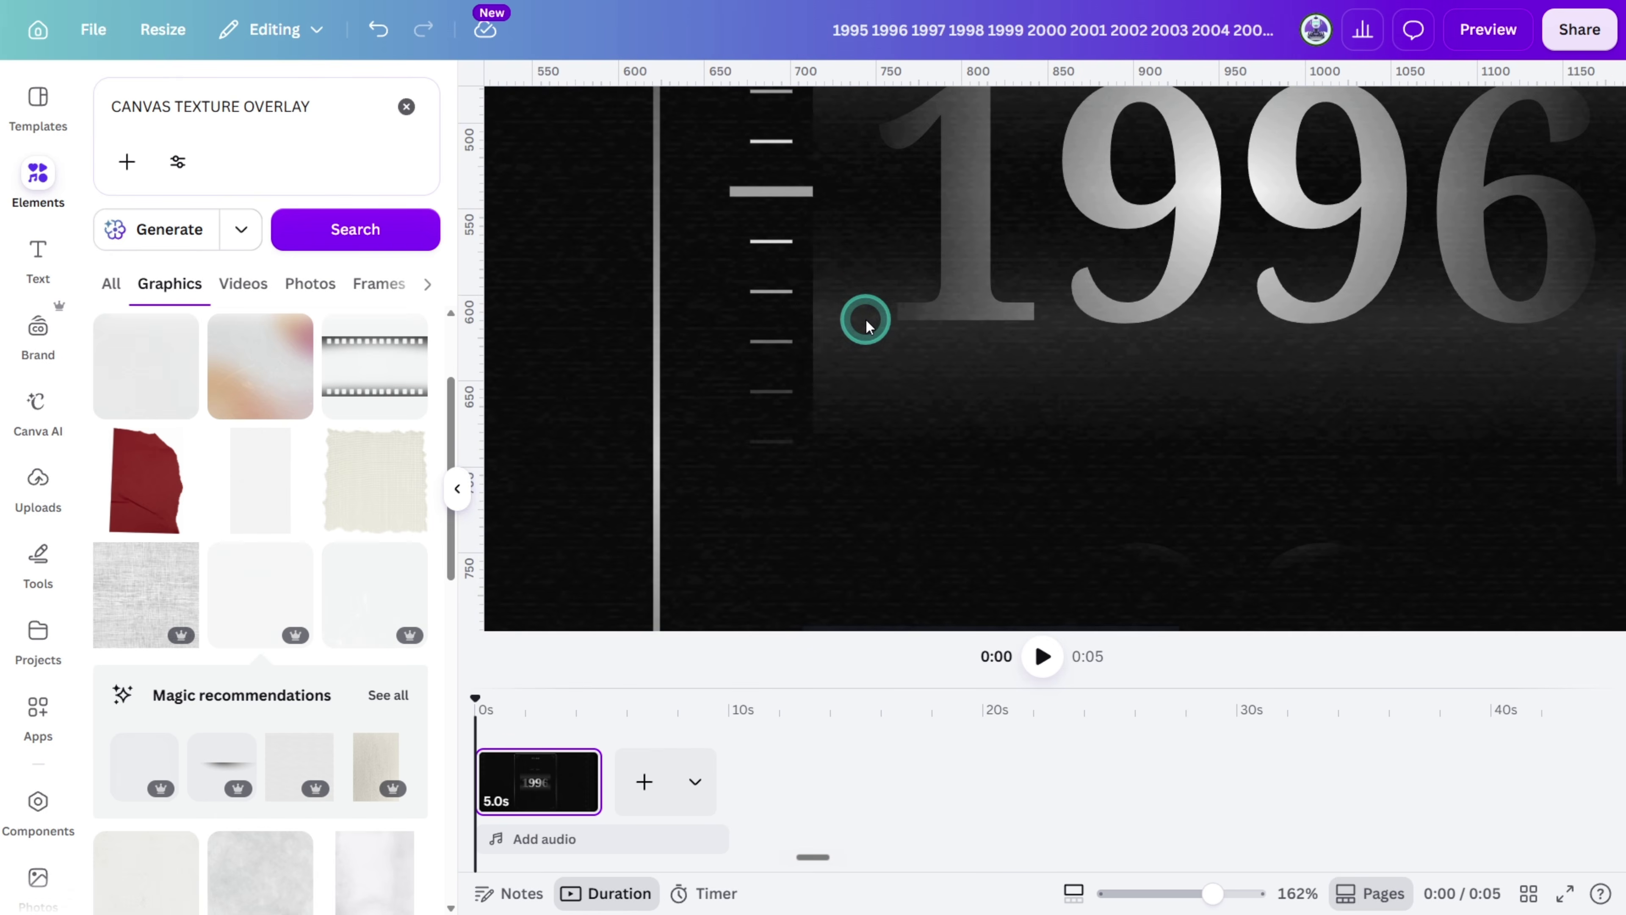
pyautogui.click(842, 258)
# - Extend the page's duration to 10 seconds and duplicate the page
pyautogui.click(574, 770)
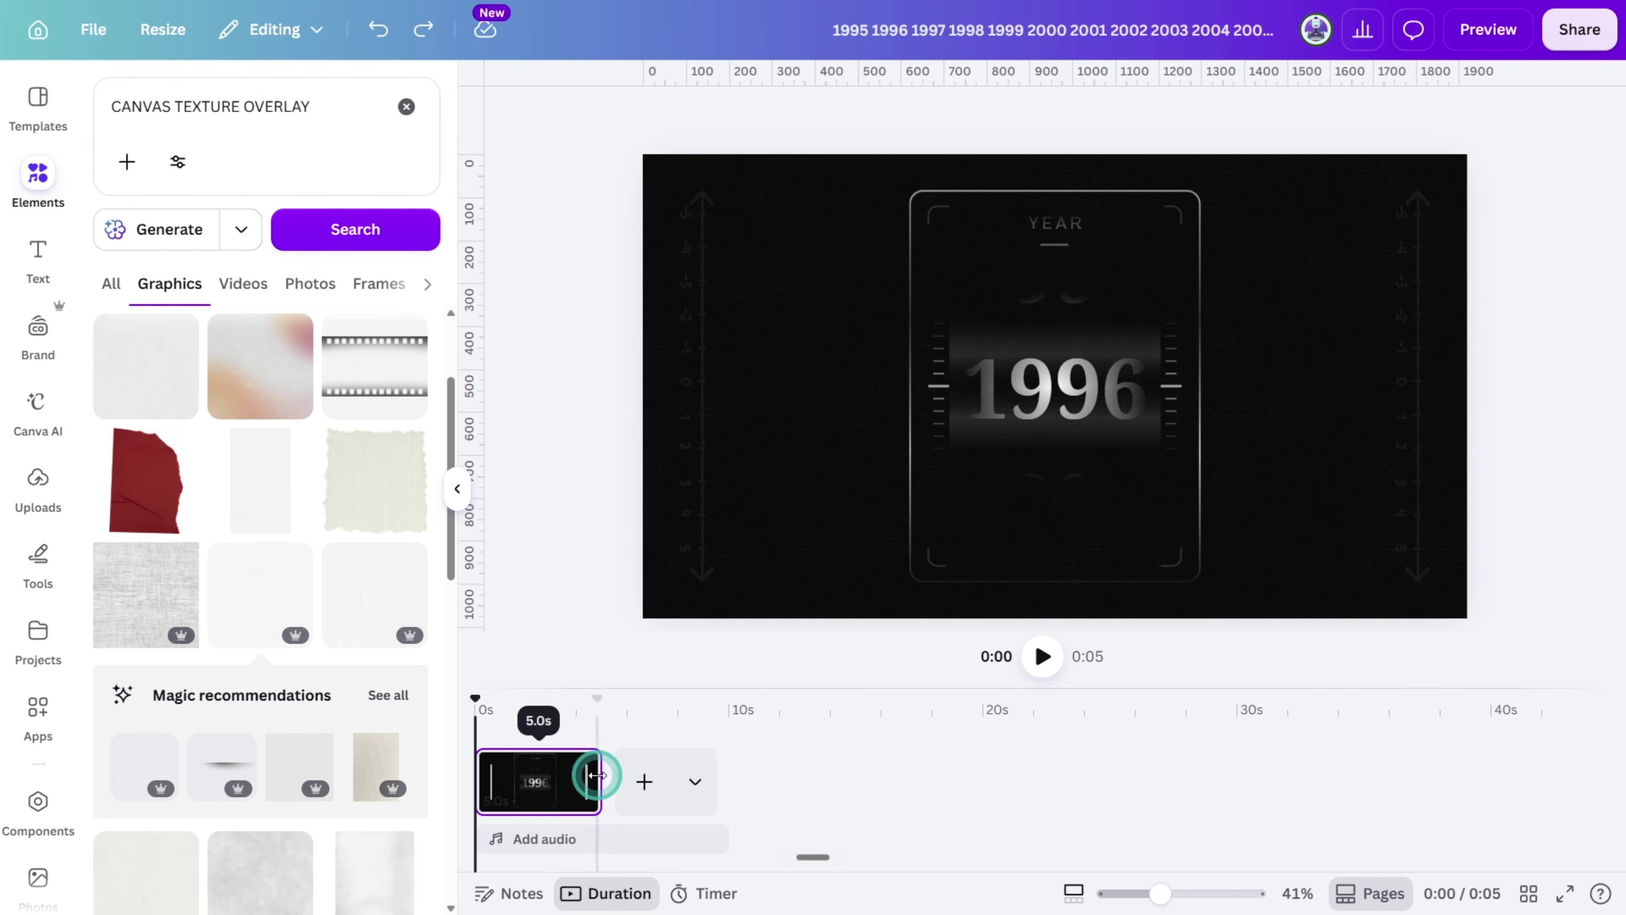
pyautogui.moveTo(597, 775); pyautogui.dragTo(726, 768)
pyautogui.hotkey('ctrl', 'd')
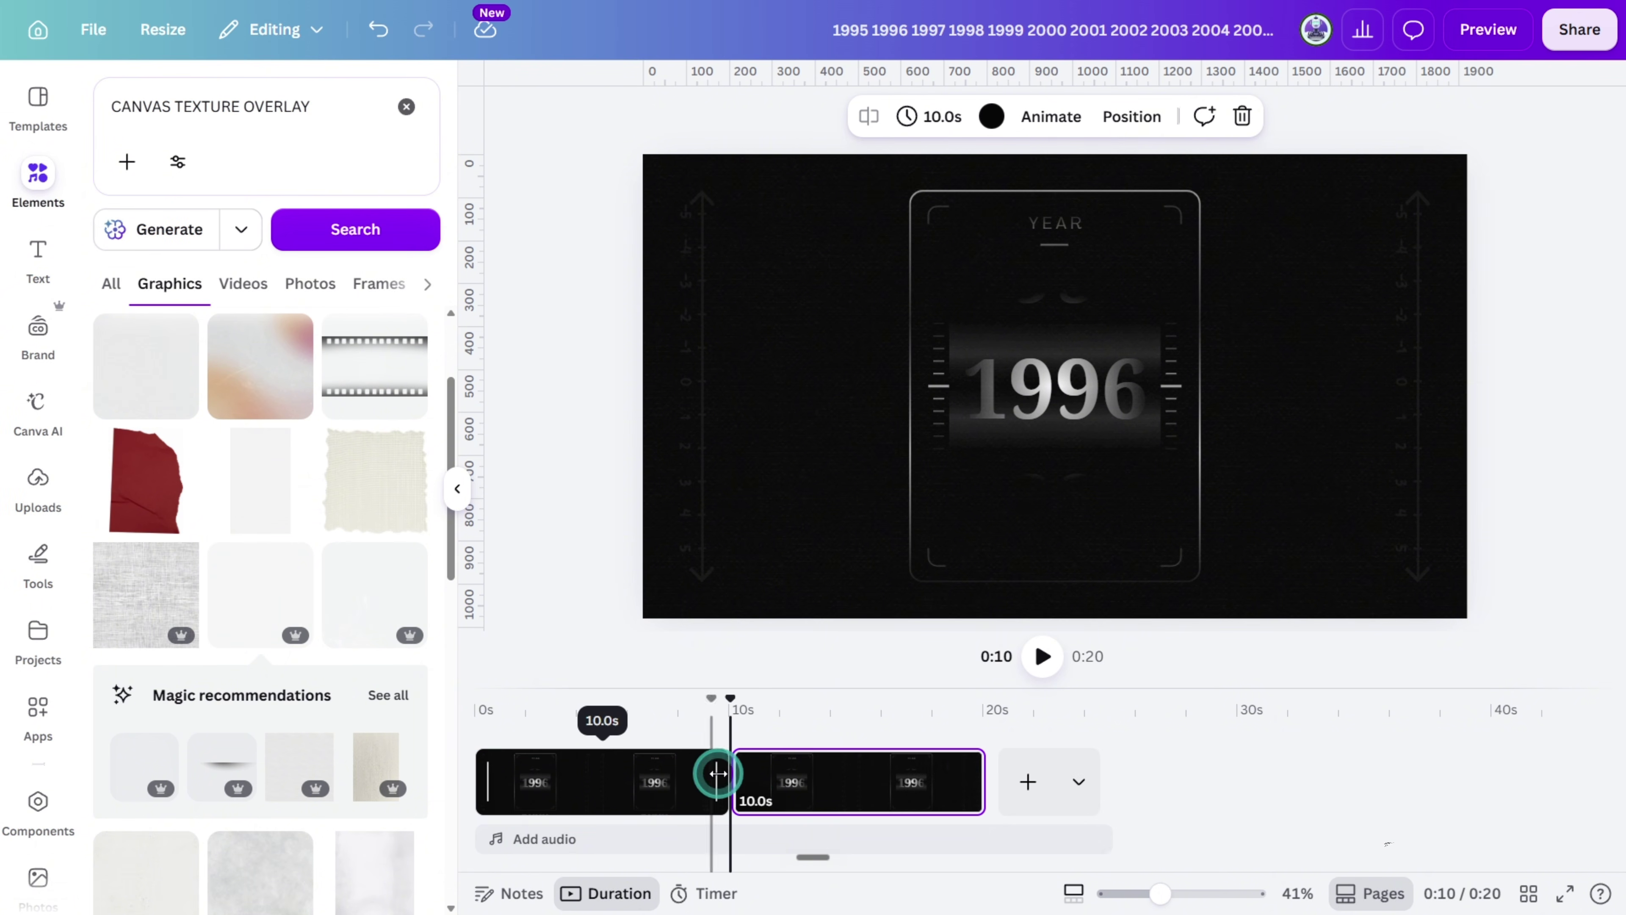
# - On the second page, select the year list in the layers and move it straight up until 2025 sits centred in the frame
pyautogui.click(797, 785)
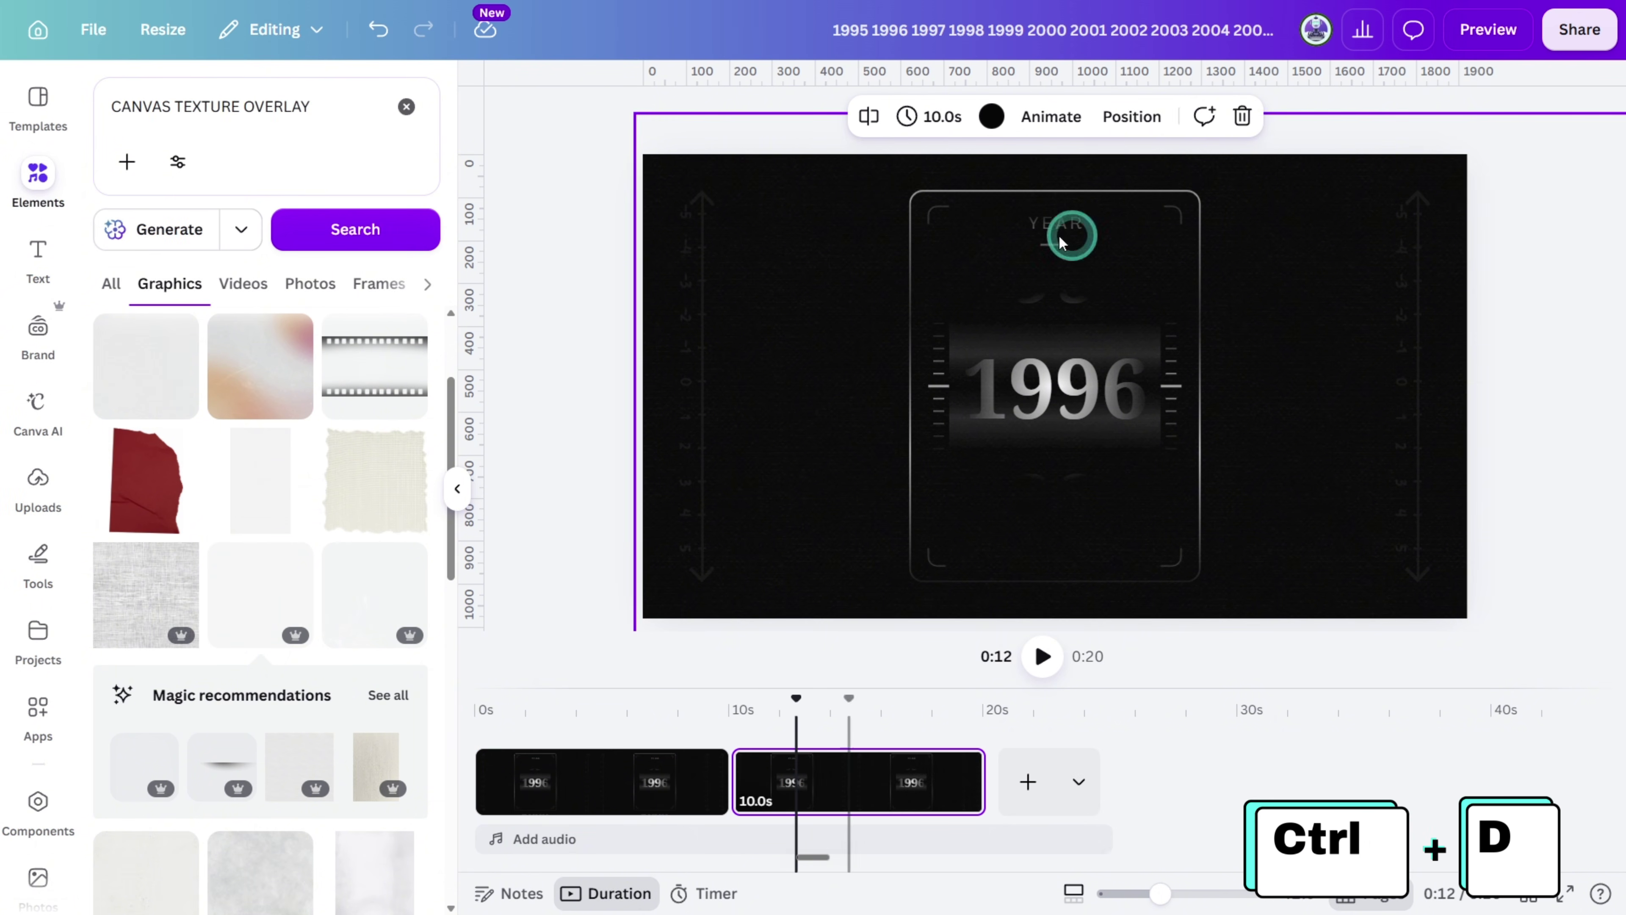
pyautogui.click(1131, 116)
pyautogui.click(350, 427)
pyautogui.scroll(-5, 350, 426)
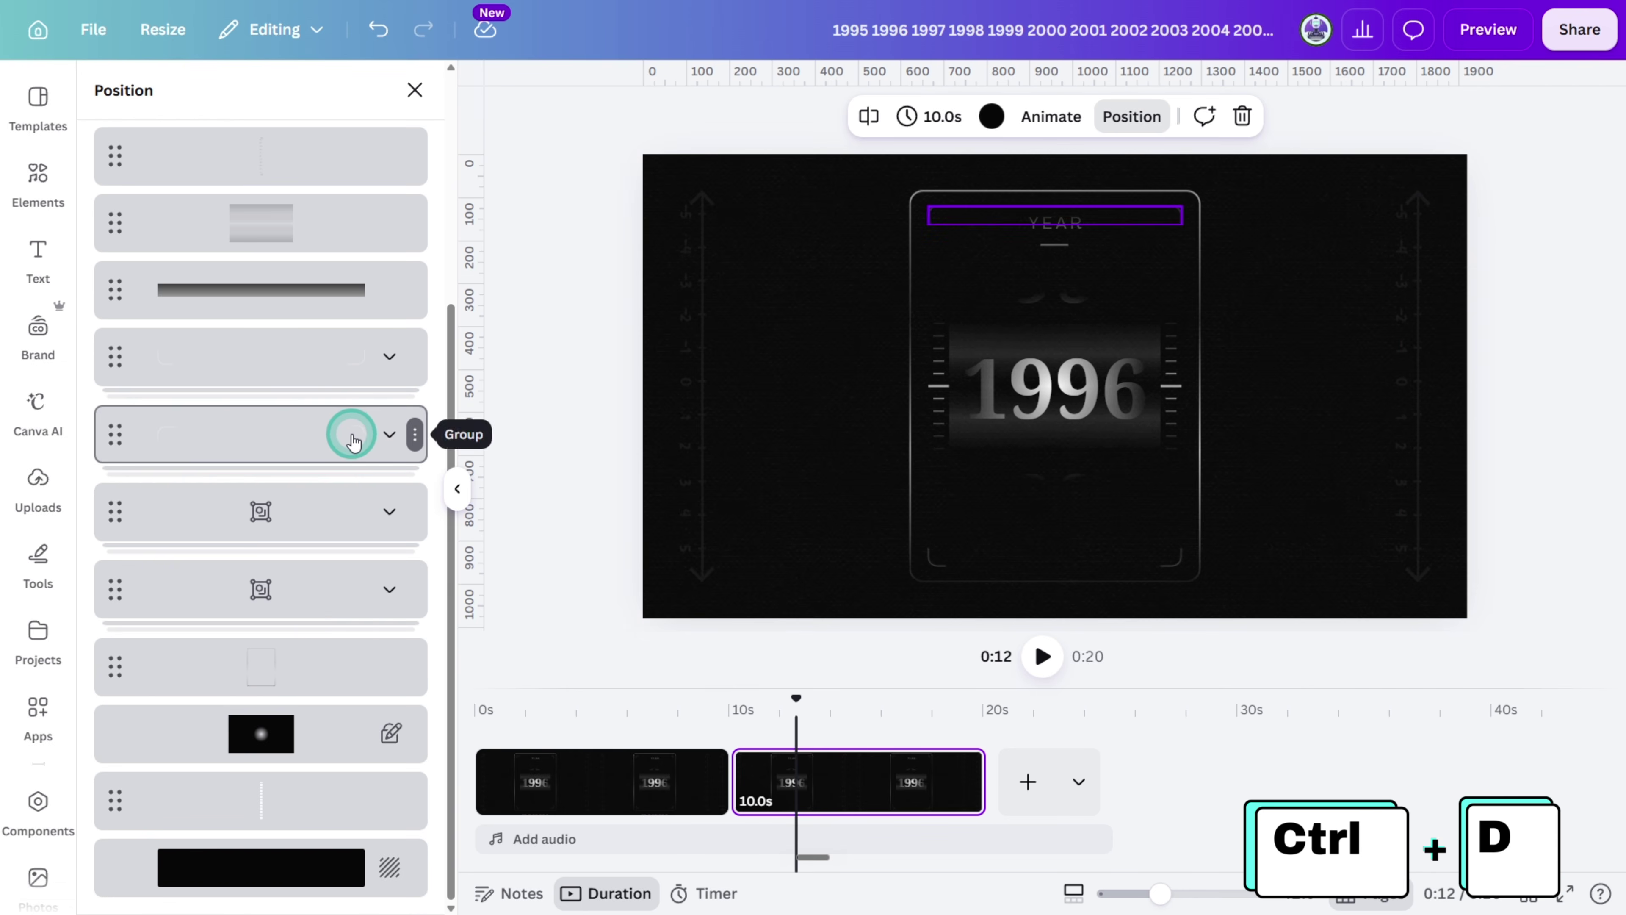
pyautogui.click(261, 801)
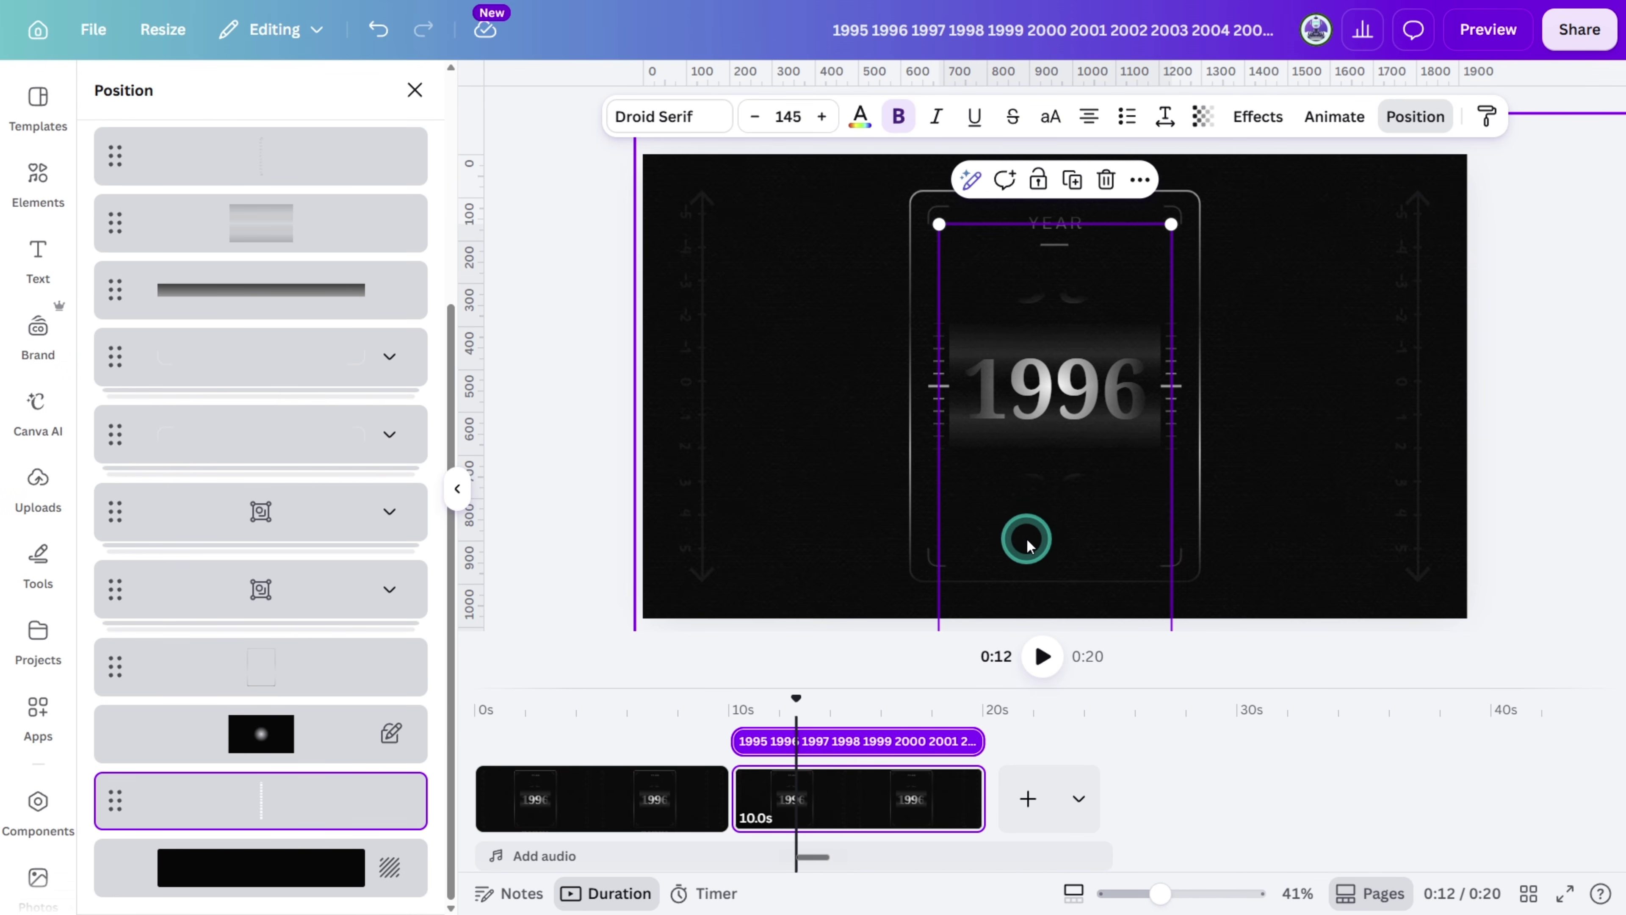
pyautogui.moveTo(1026, 544)
pyautogui.mouseDown()
pyautogui.moveTo(1039, 432)
pyautogui.moveTo(1082, 378)
pyautogui.moveTo(1103, 193)
pyautogui.moveTo(1078, 505)
pyautogui.moveTo(1103, 305)
pyautogui.moveTo(1086, 244)
pyautogui.moveTo(1089, 455)
pyautogui.moveTo(1094, 138)
pyautogui.mouseUp()
pyautogui.moveTo(1084, 512)
pyautogui.mouseDown()
pyautogui.moveTo(1093, 198)
pyautogui.moveTo(1093, 227)
pyautogui.mouseUp()
pyautogui.moveTo(1087, 478); pyautogui.dragTo(1095, 217)
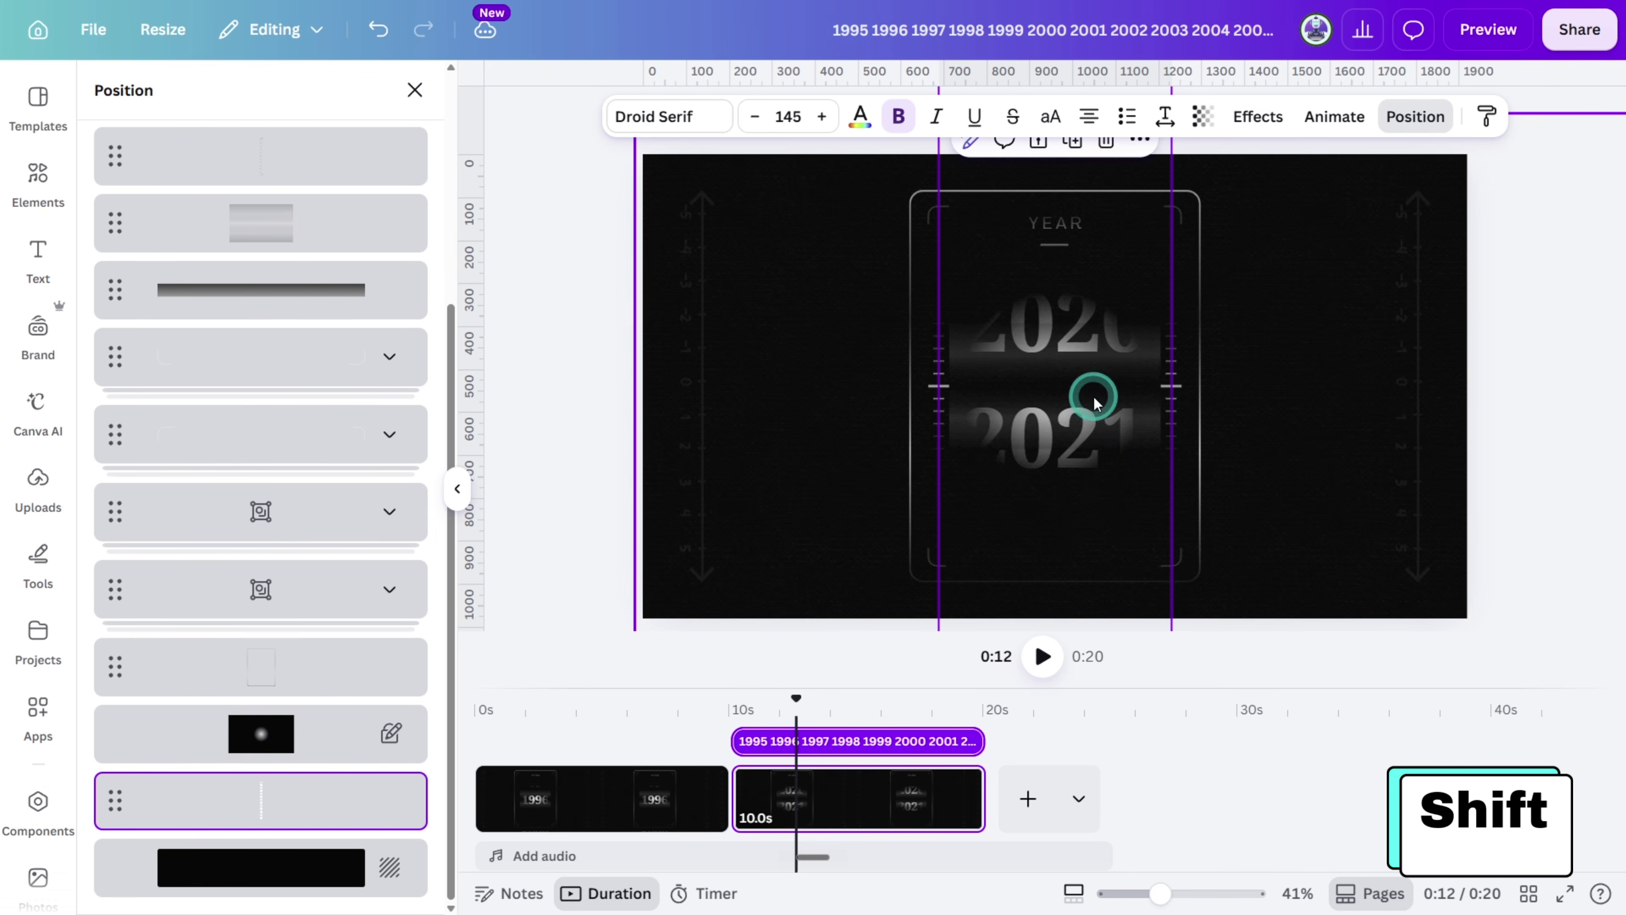
pyautogui.moveTo(1093, 402); pyautogui.dragTo(1089, 305)
pyautogui.moveTo(1091, 474); pyautogui.dragTo(1116, 340)
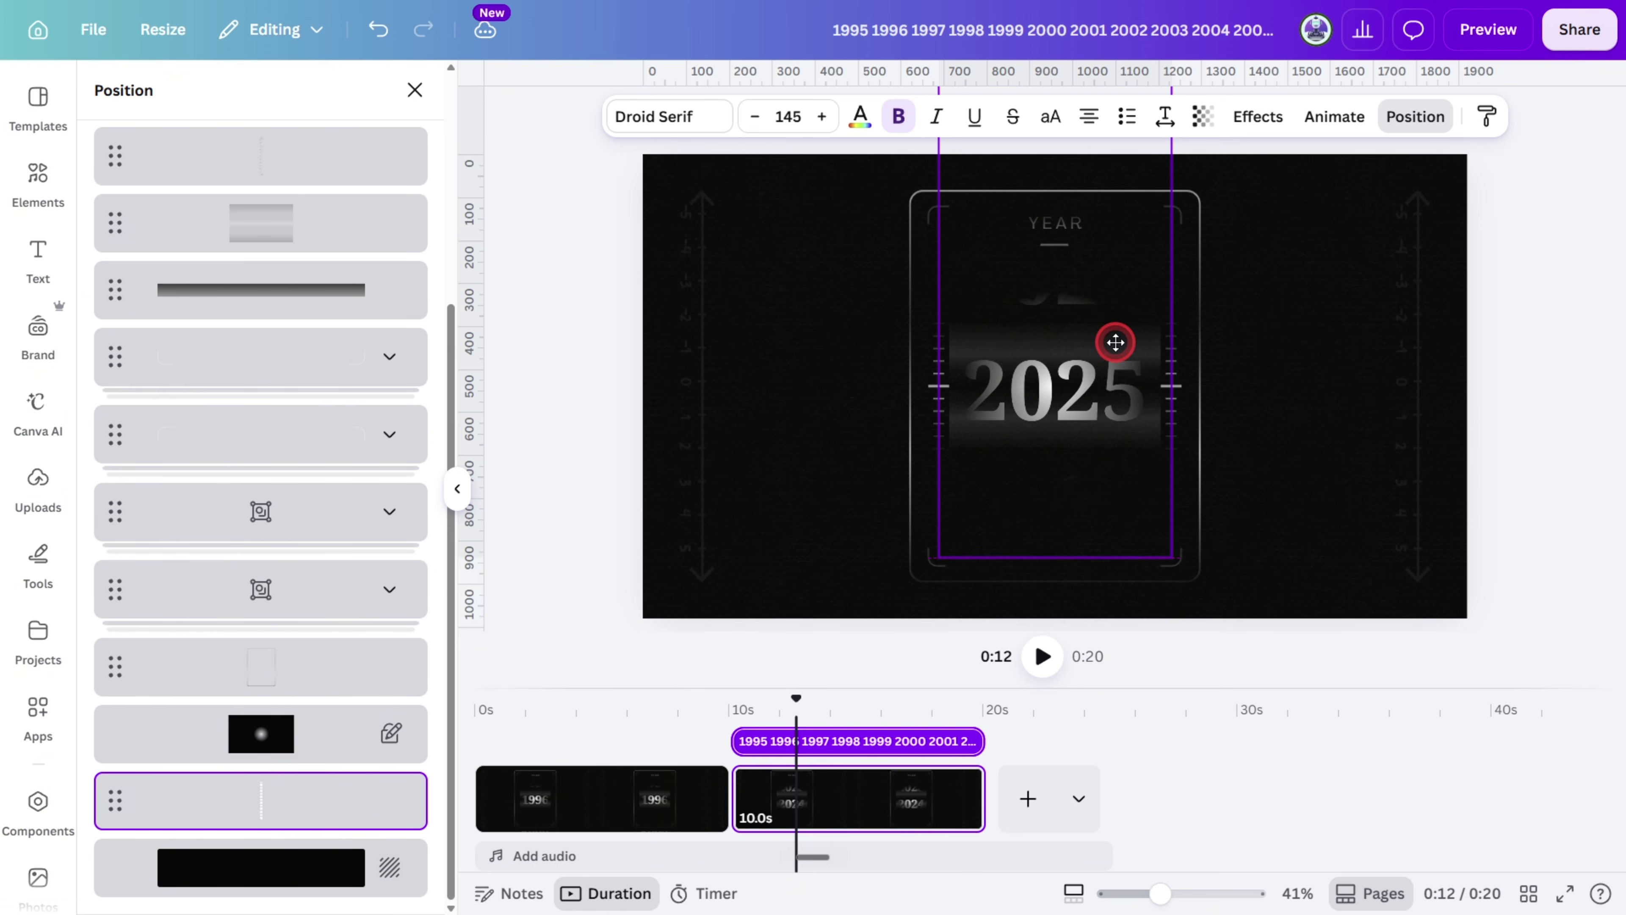
pyautogui.press('Escape')
# - Apply a lengthened Match & Move transition between the two pages and preview the video
pyautogui.click(731, 798)
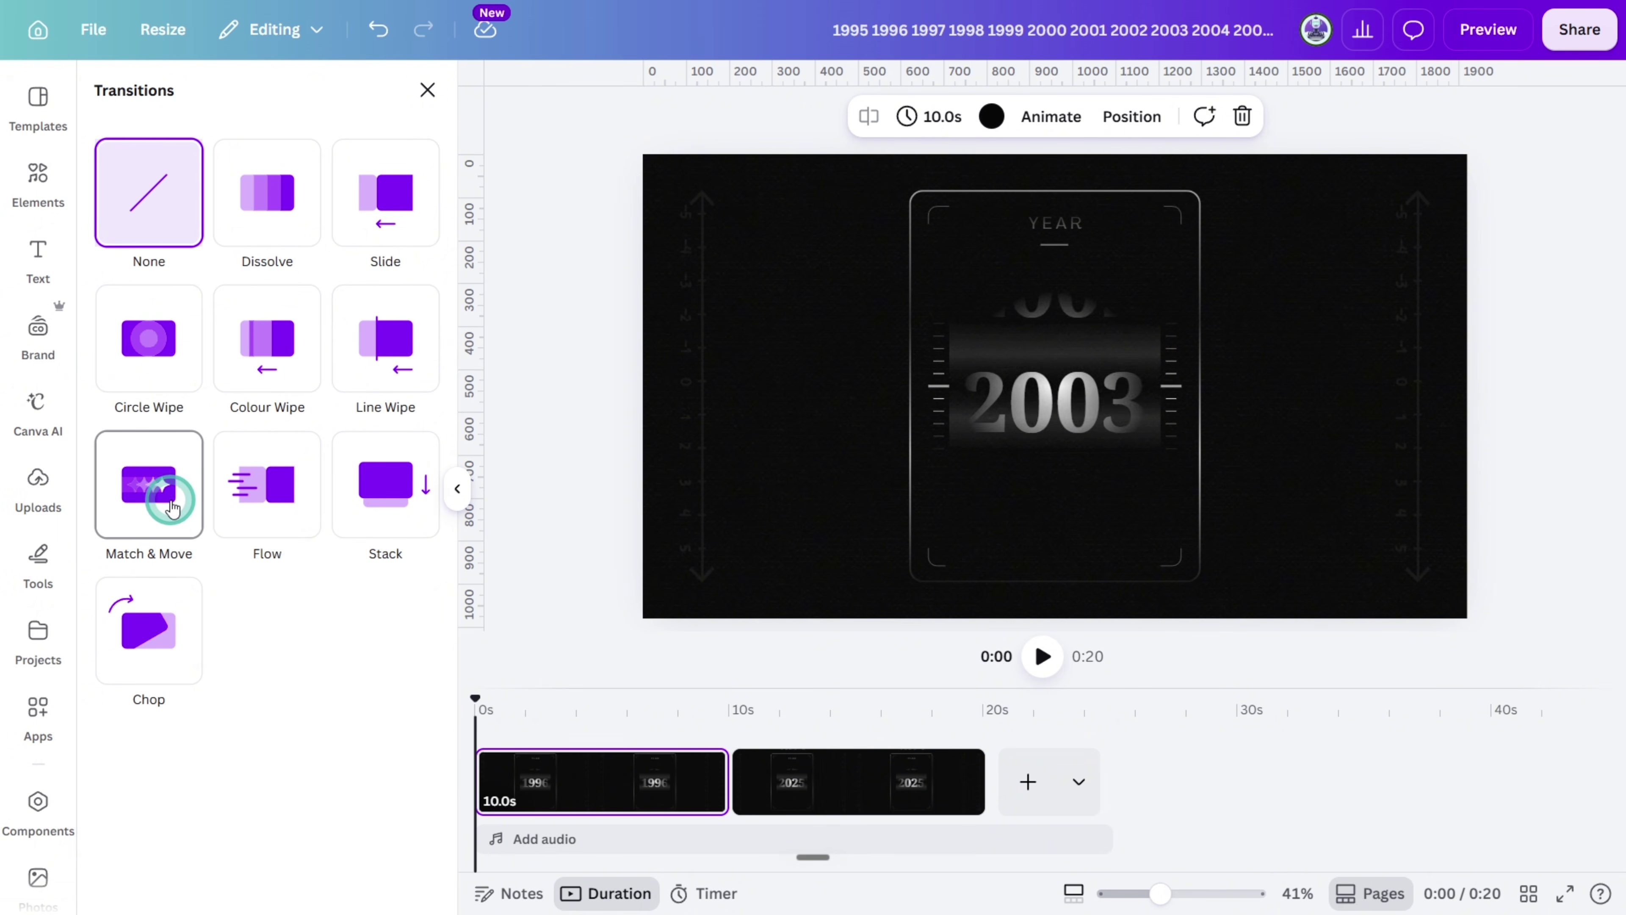
pyautogui.click(172, 508)
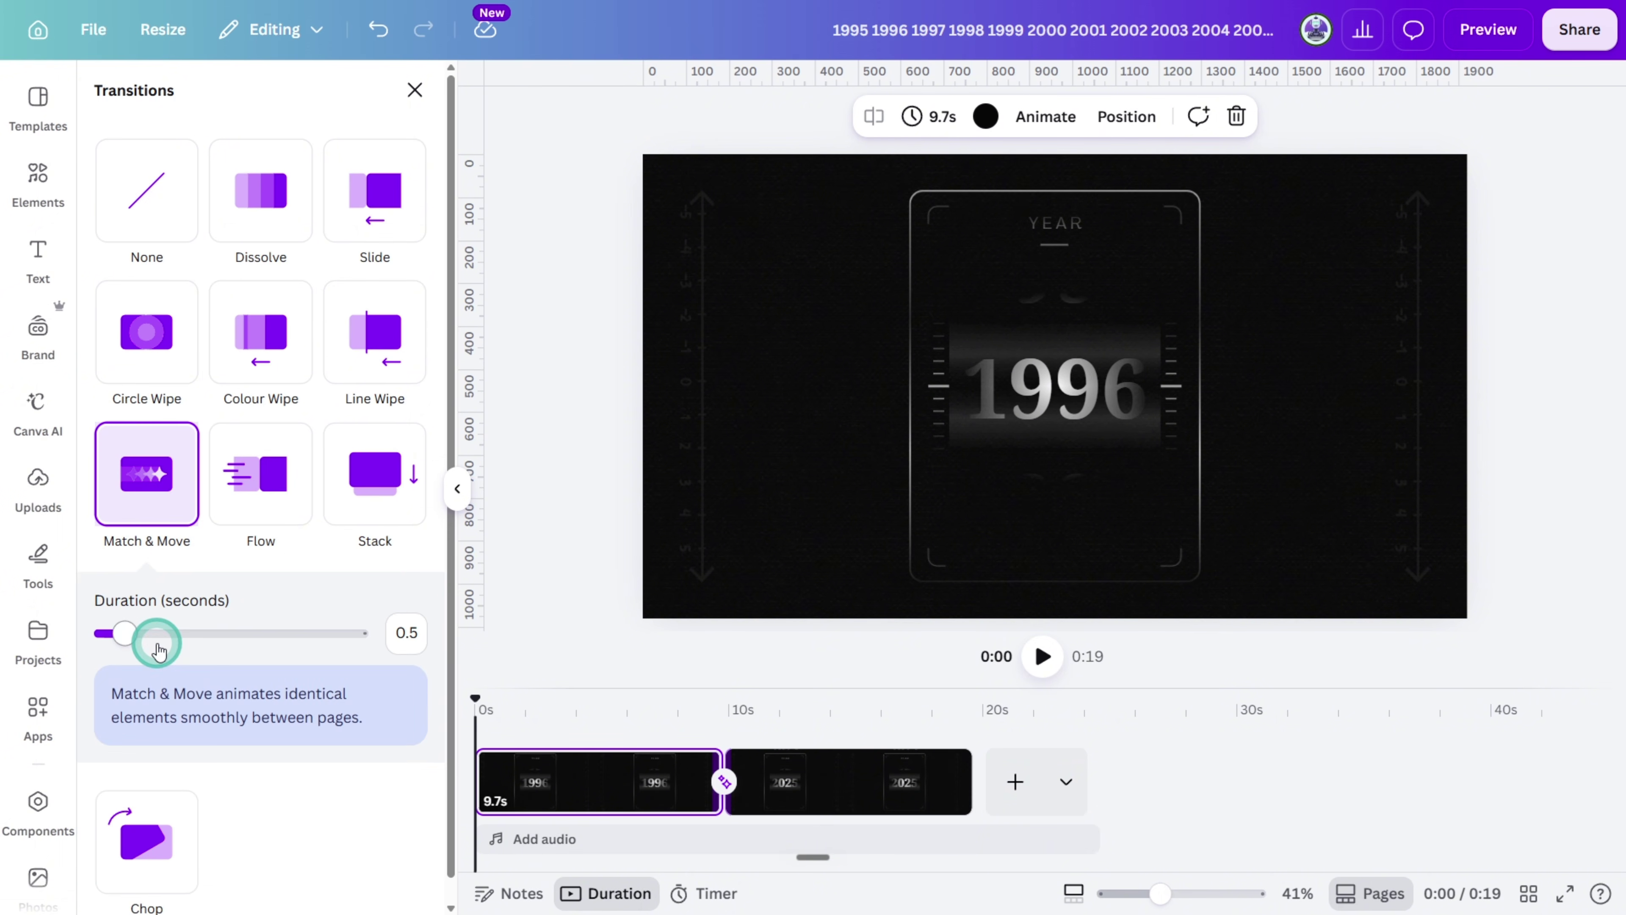
pyautogui.click(1498, 35)
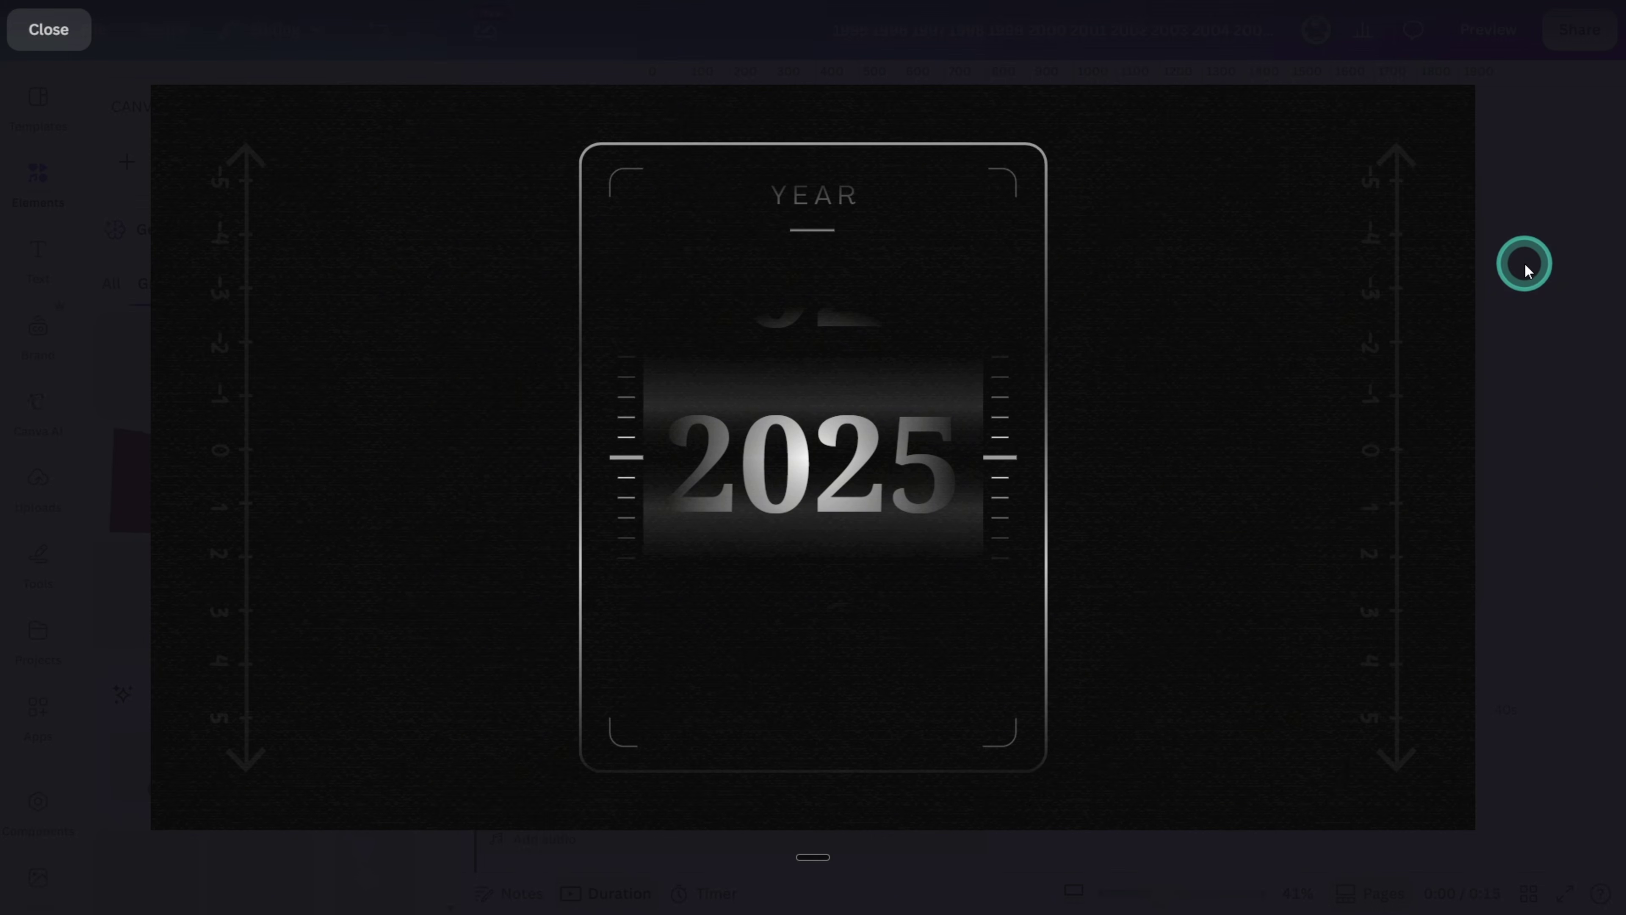
pyautogui.click(1526, 269)
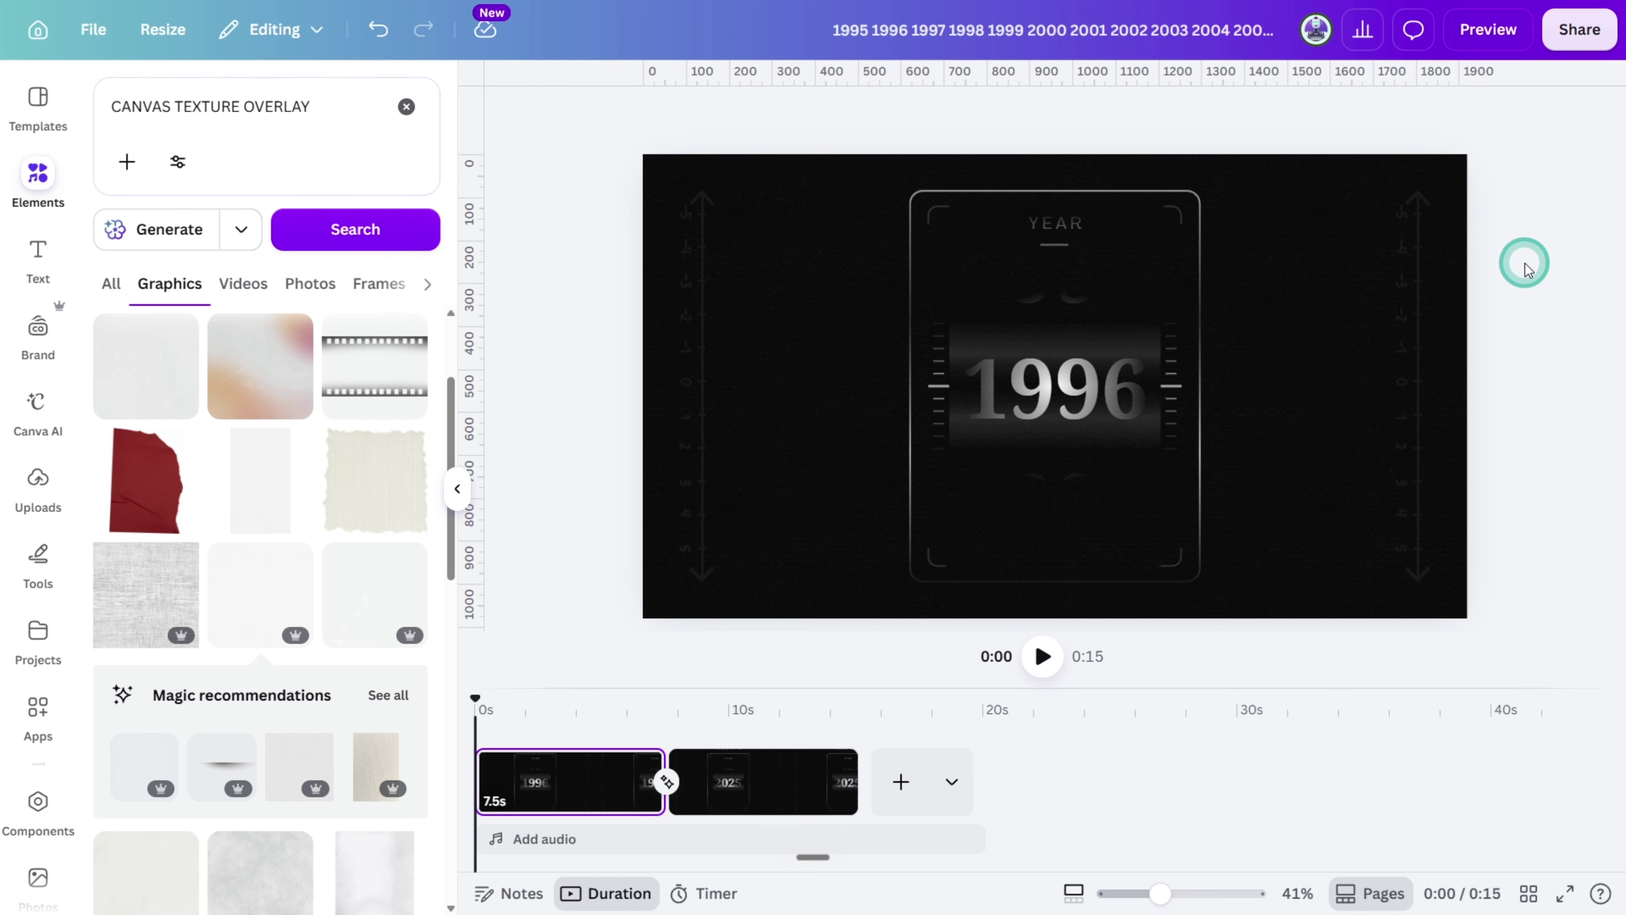
# - Duplicate the second page and delete every element on the copy except the background and texture
pyautogui.click(795, 780)
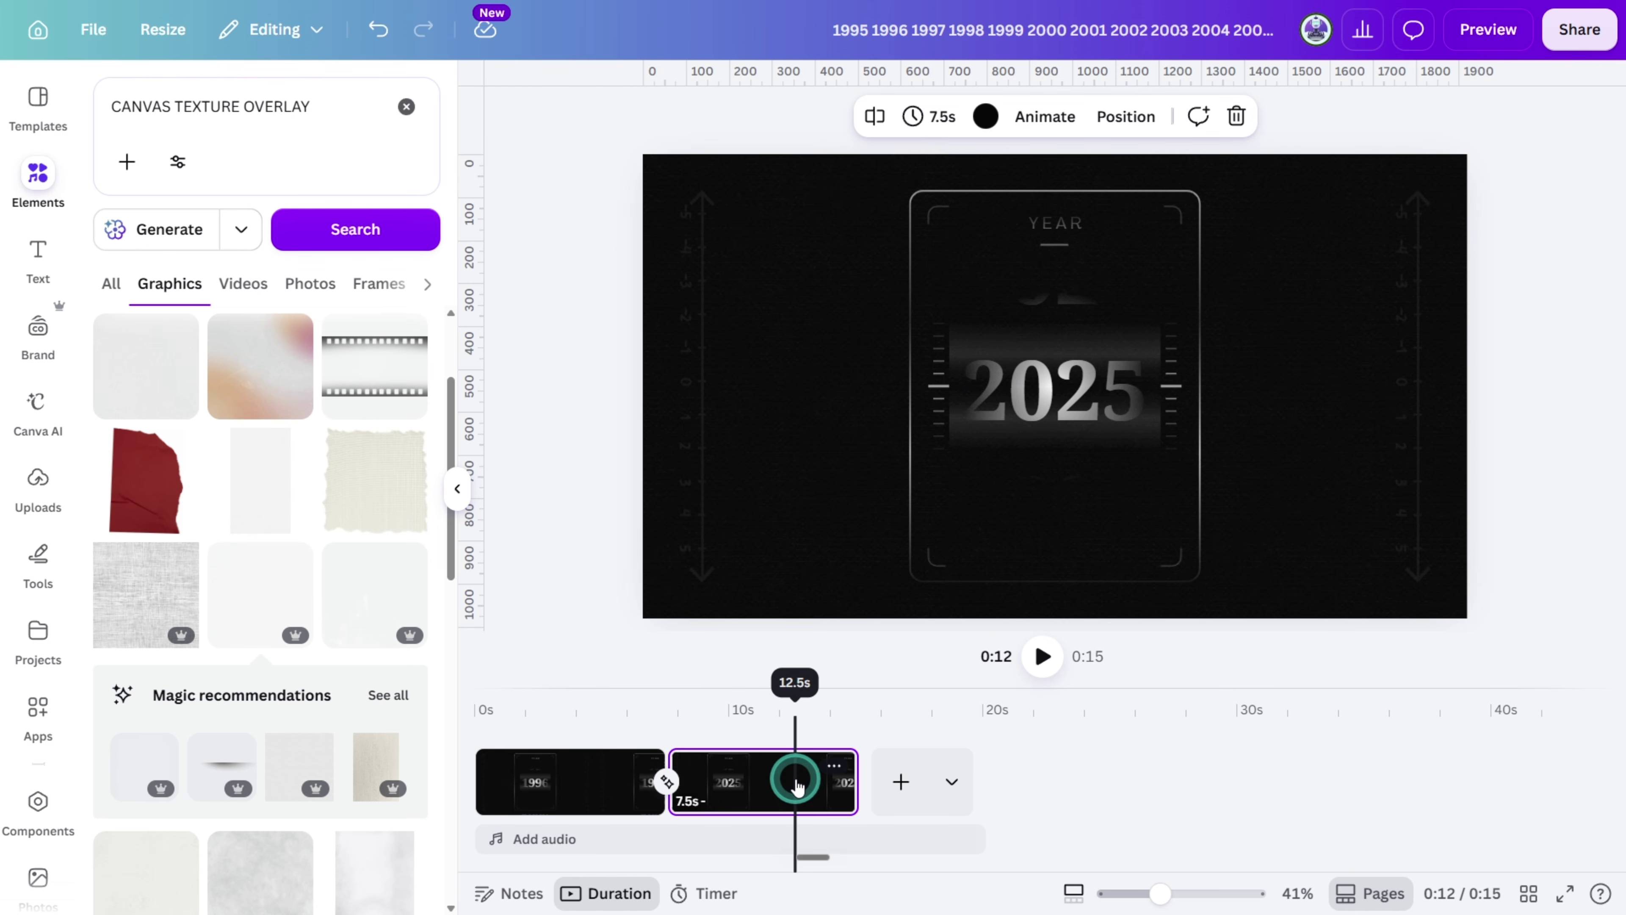
pyautogui.hotkey('ctrl', 'd')
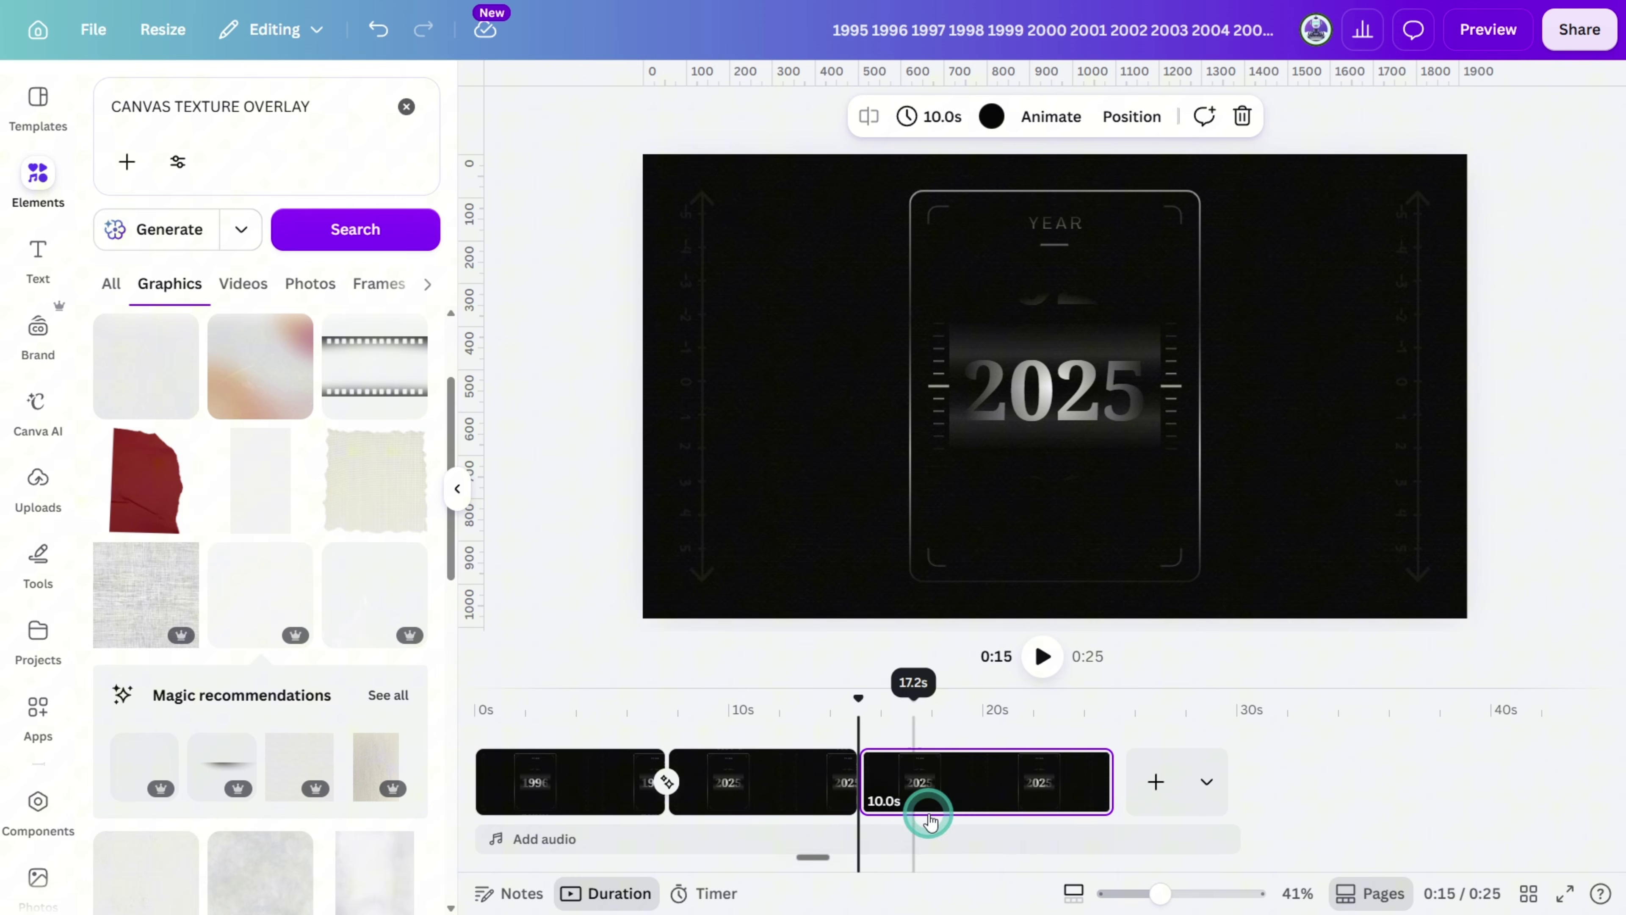
pyautogui.click(1101, 145)
pyautogui.click(301, 385)
pyautogui.scroll(-5, 295, 577)
pyautogui.keyDown('shift'); pyautogui.click(291, 796); pyautogui.keyUp('shift')
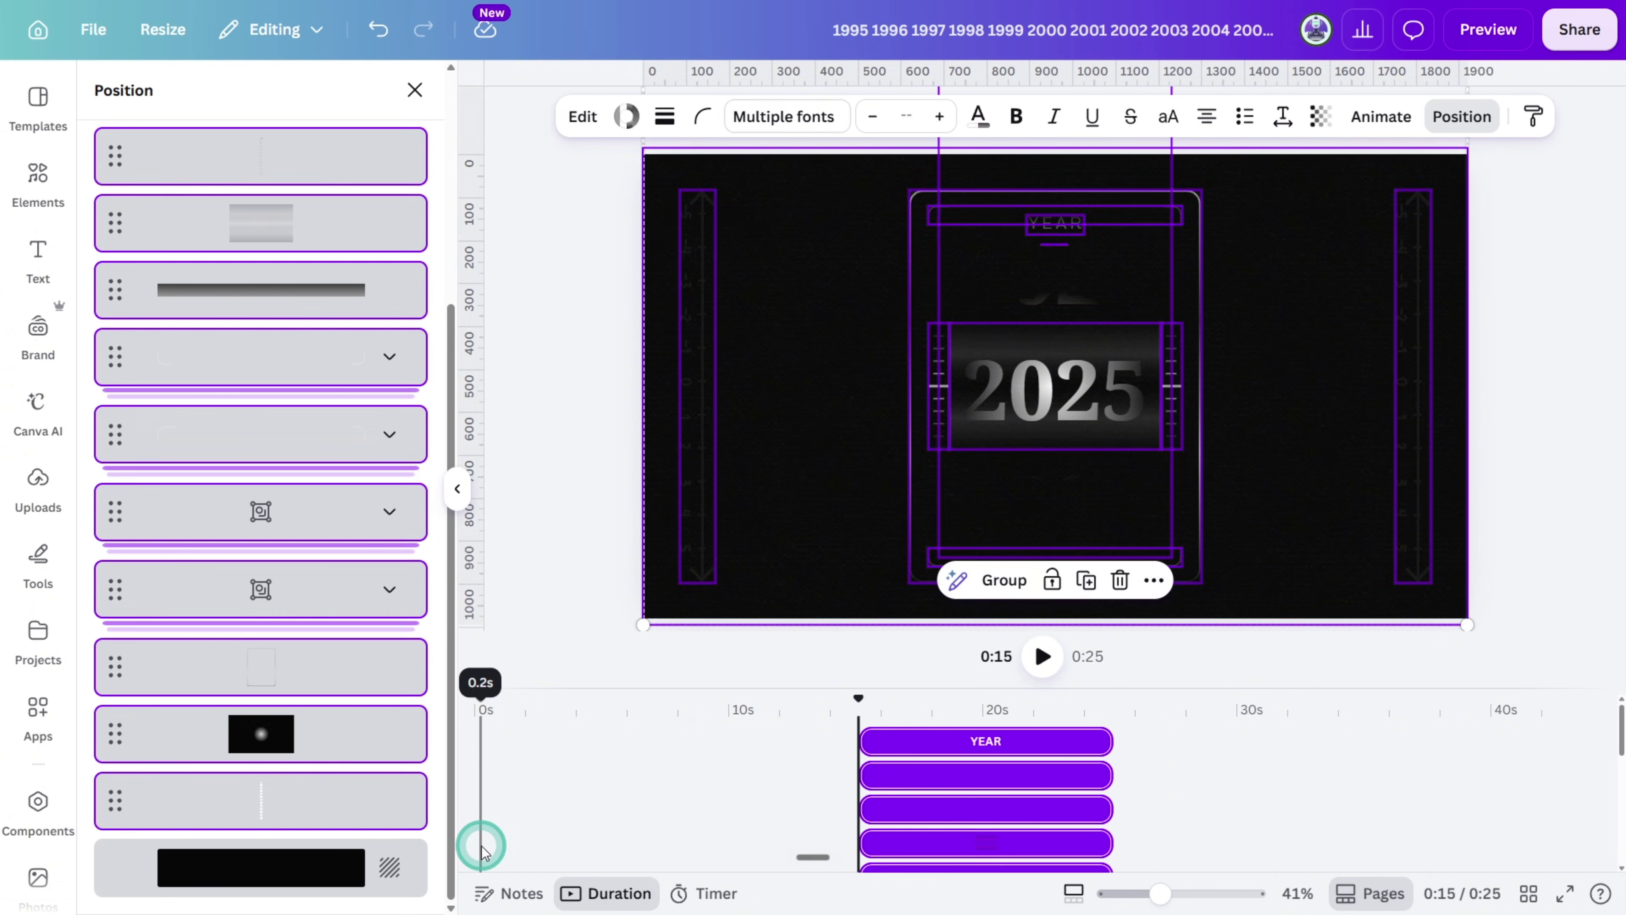
pyautogui.press('Delete')
pyautogui.click(1313, 399)
pyautogui.click(1521, 296)
# - Download only the third page as a PNG image at 1,920 × 1,080 px
pyautogui.click(1583, 45)
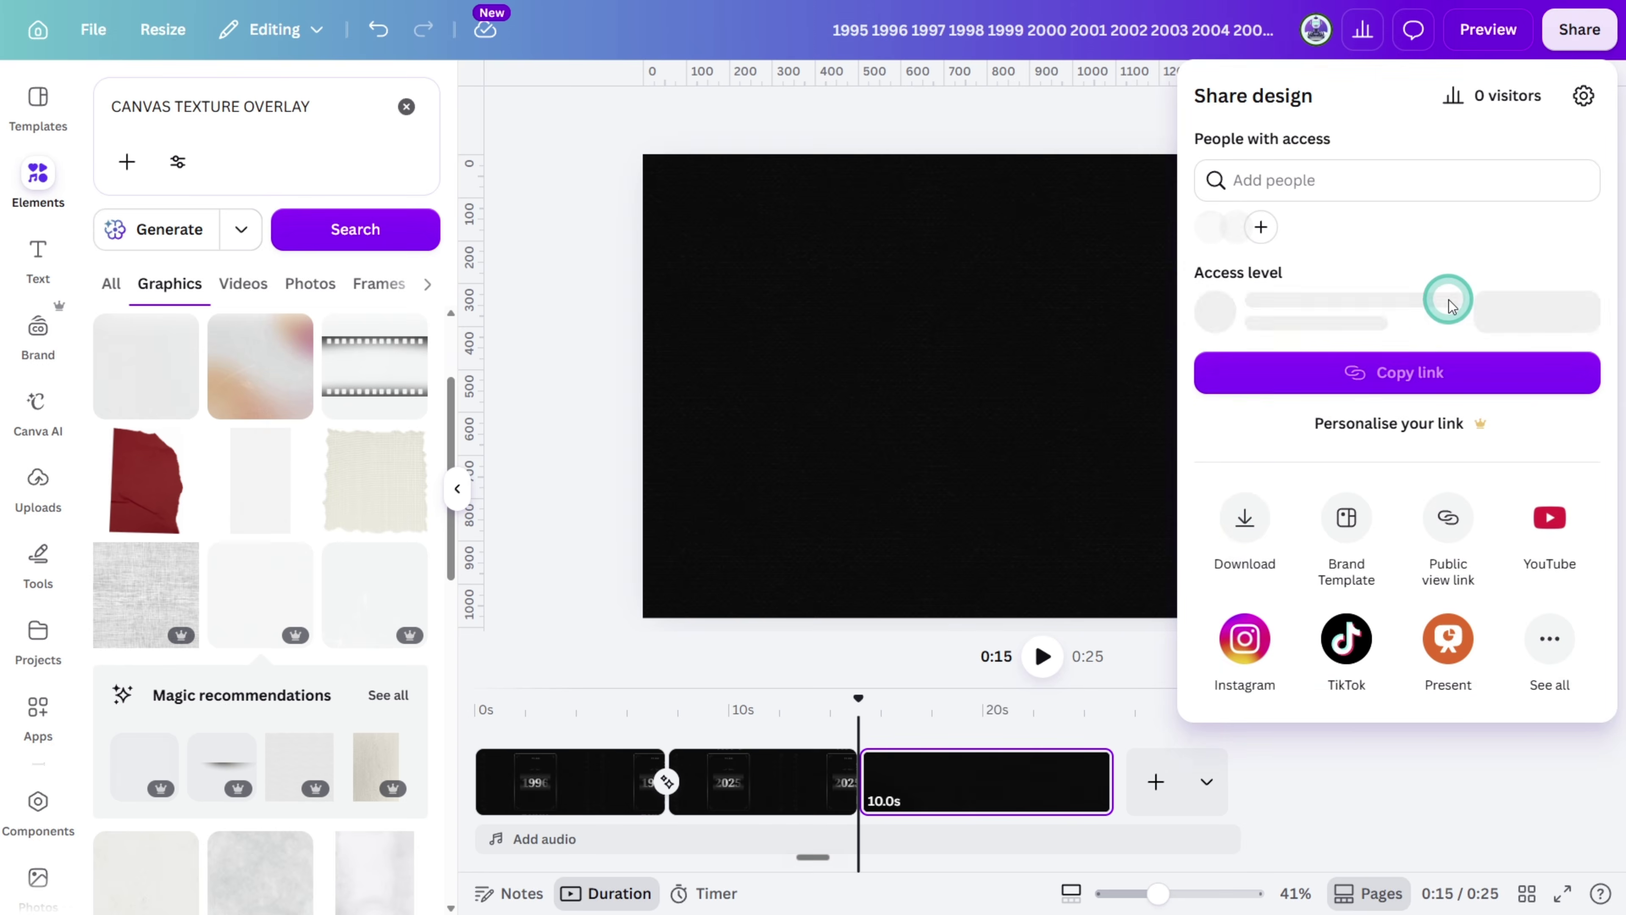
pyautogui.click(1252, 519)
pyautogui.click(1383, 180)
pyautogui.click(1360, 301)
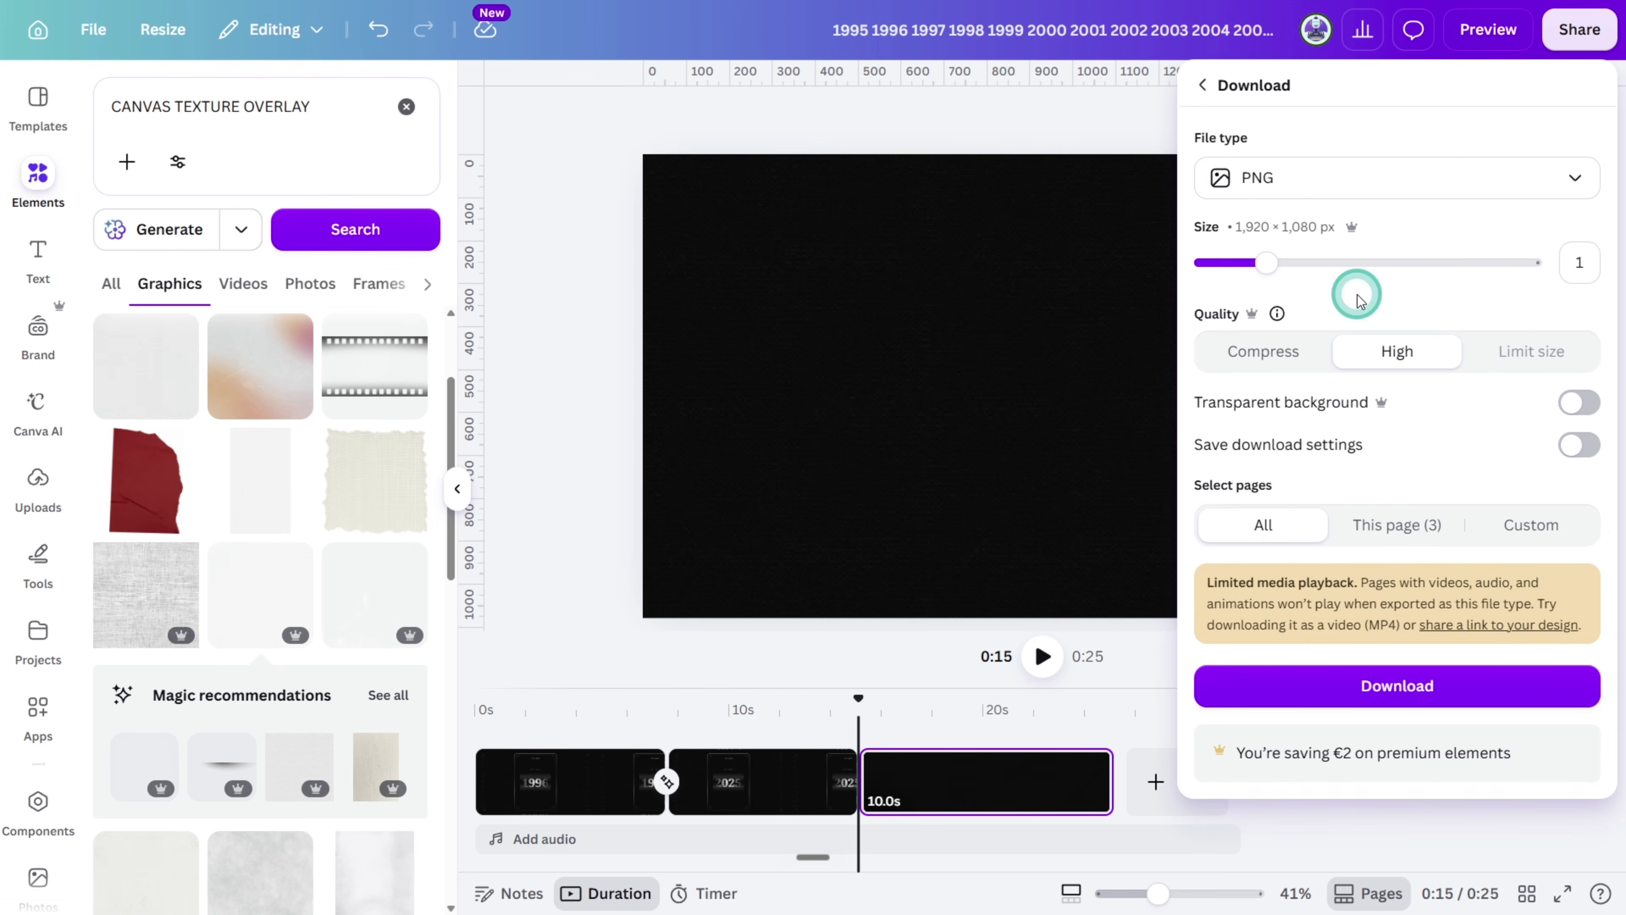
pyautogui.click(1391, 528)
pyautogui.click(1489, 679)
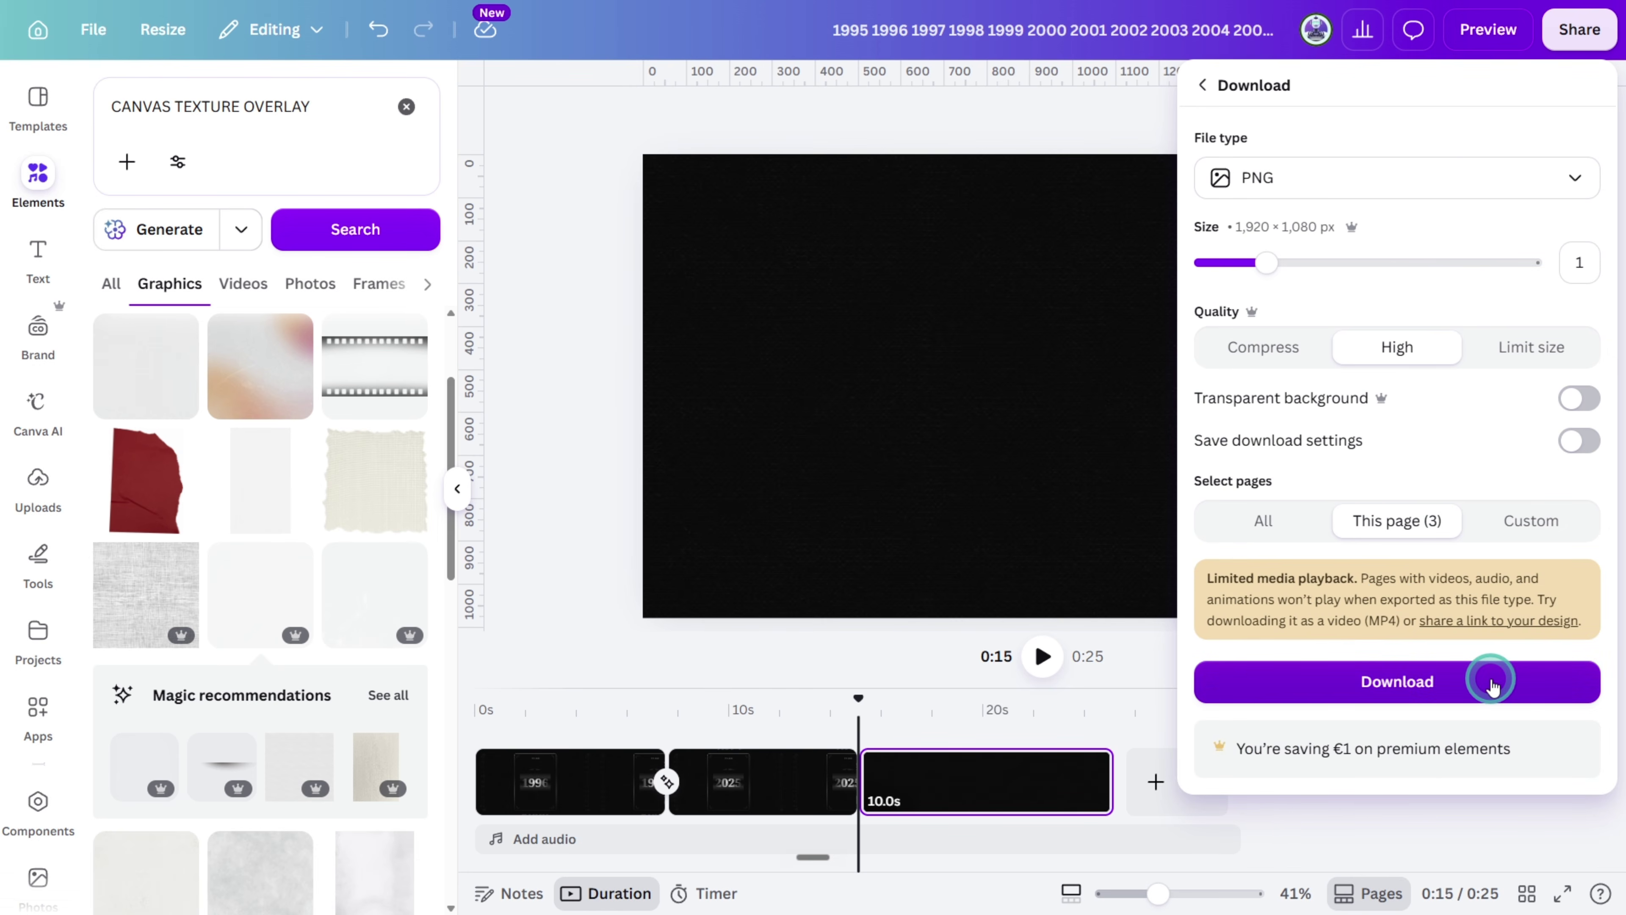
# - Add the uploaded dark texture image to the second page and enlarge it to cover the whole page
pyautogui.click(778, 797)
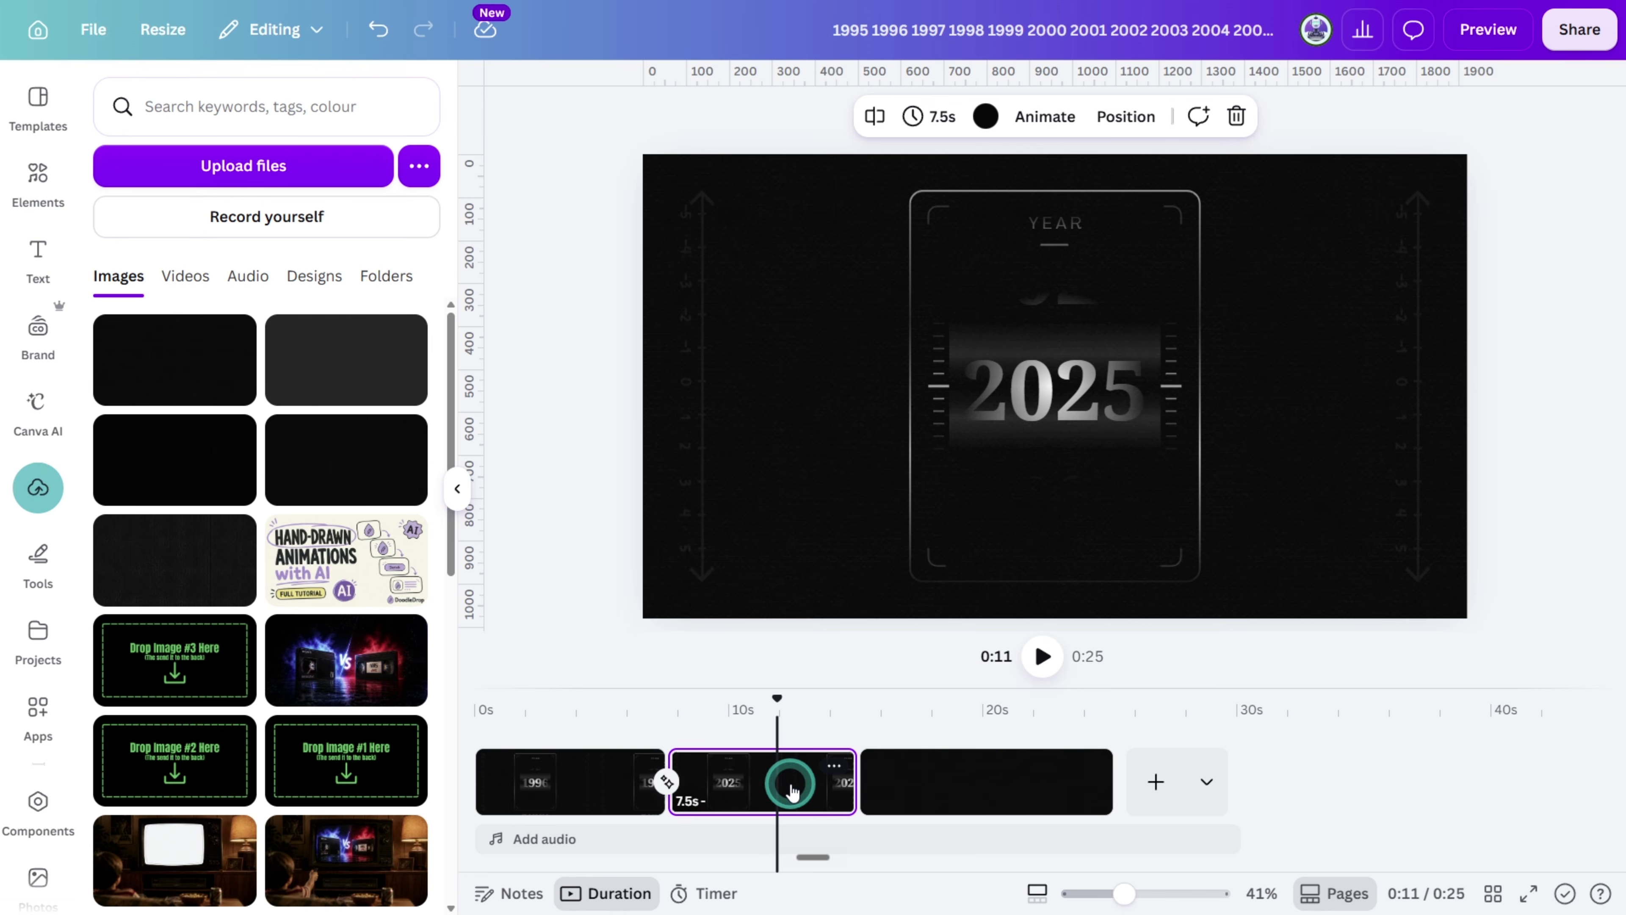
pyautogui.click(152, 364)
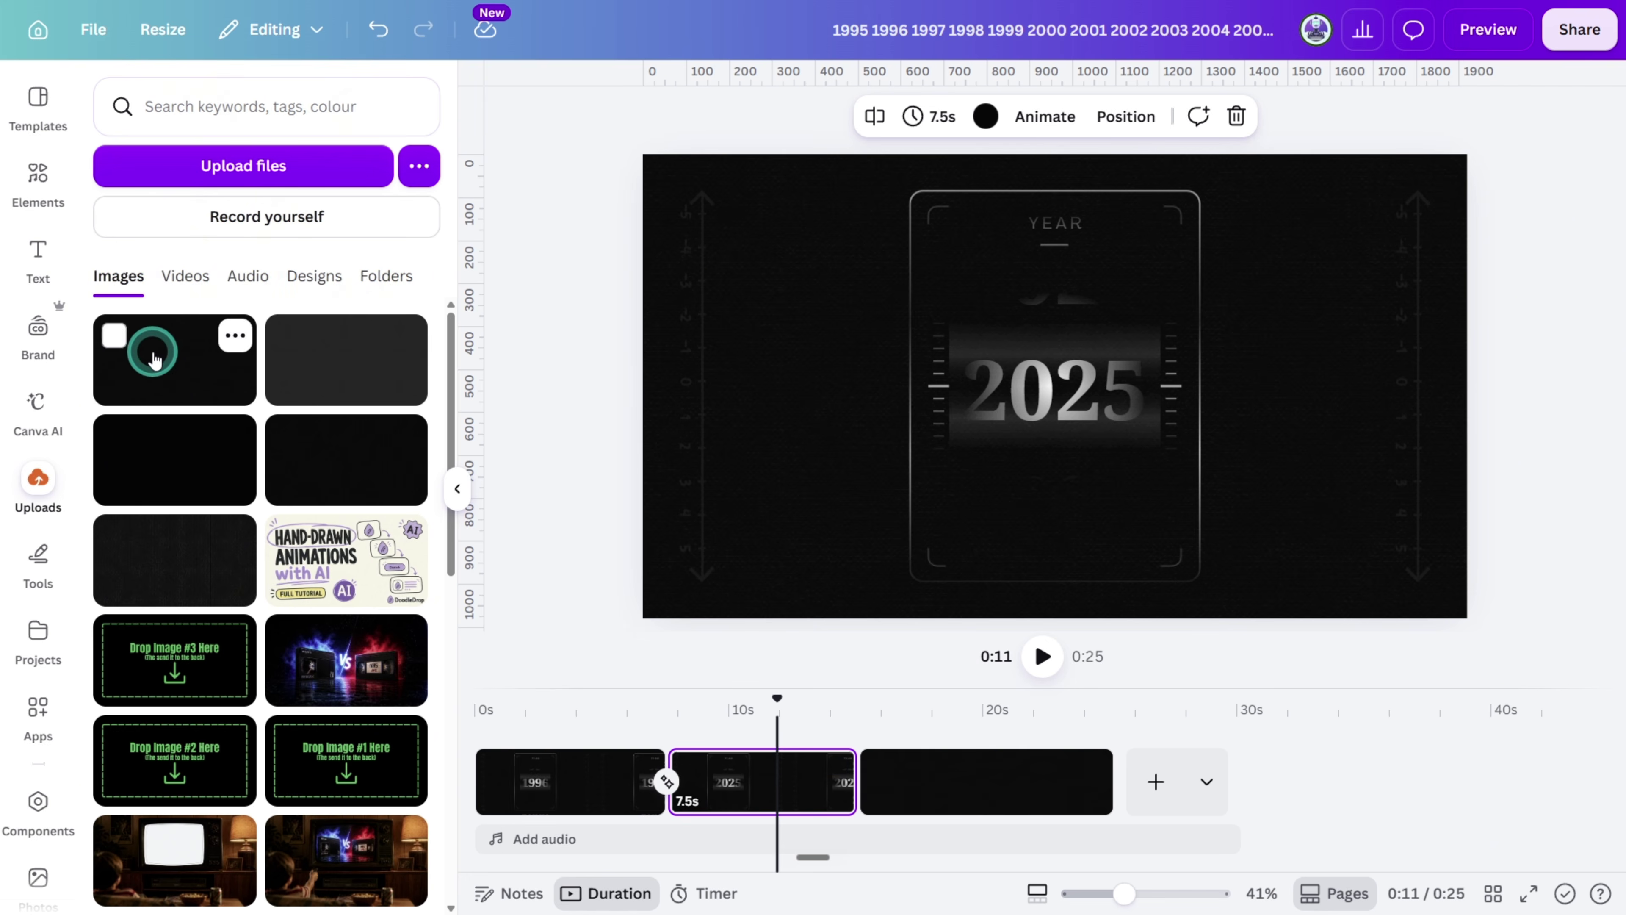
pyautogui.moveTo(1361, 557); pyautogui.dragTo(1456, 657)
# - Show the texture image's element timing and trim its start to about 10 seconds on the timeline
pyautogui.rightClick(1002, 429)
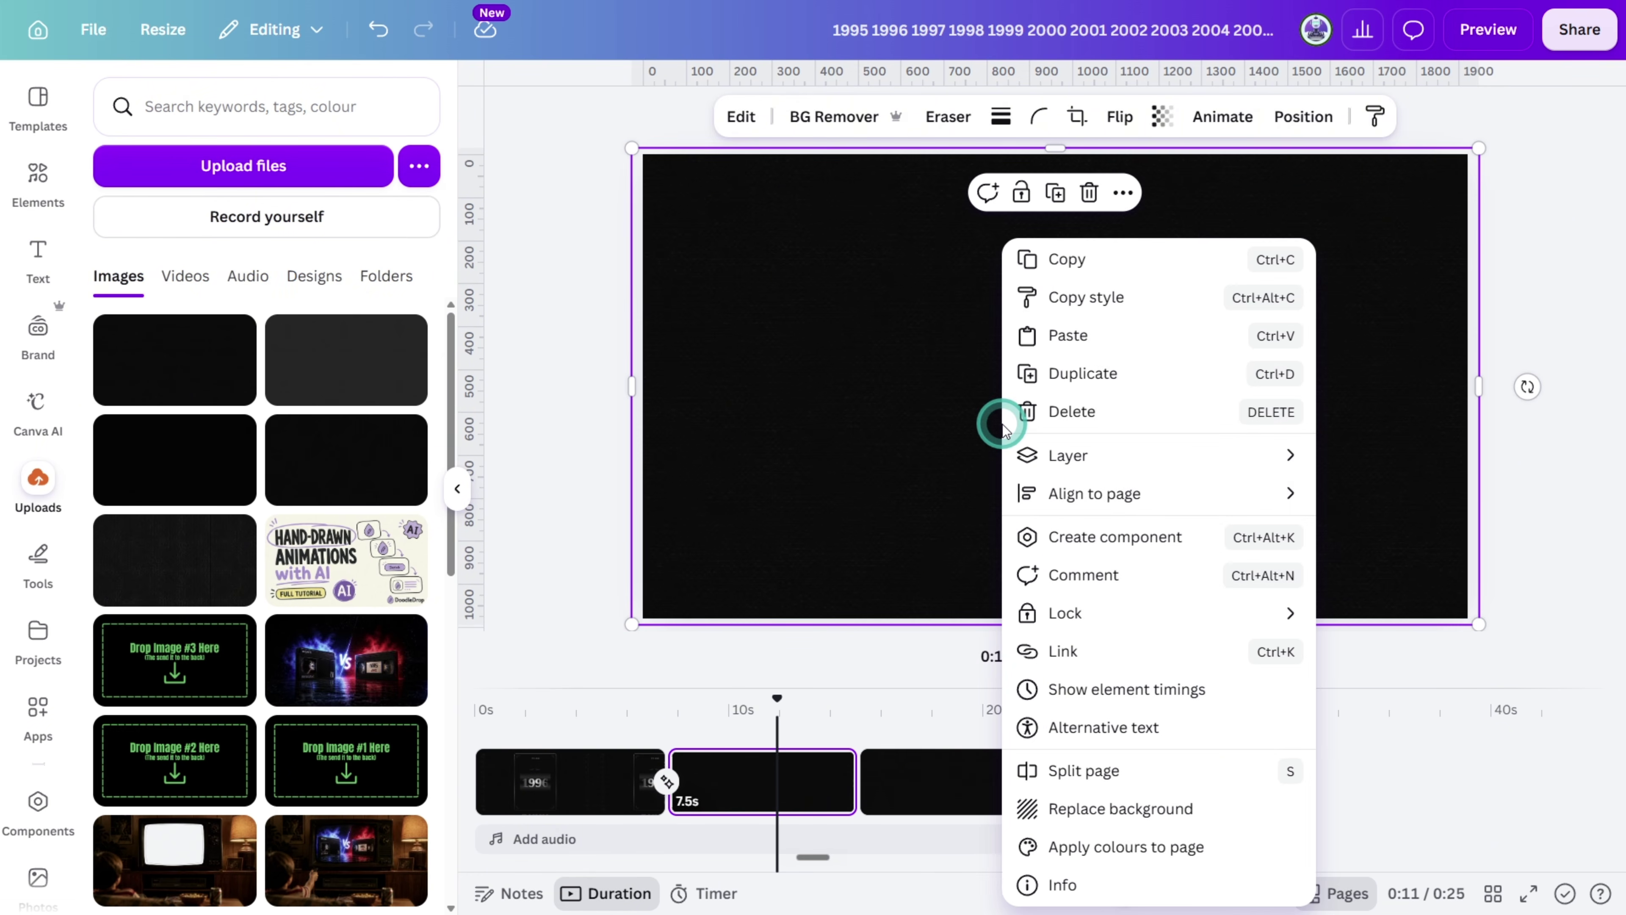
pyautogui.click(1122, 690)
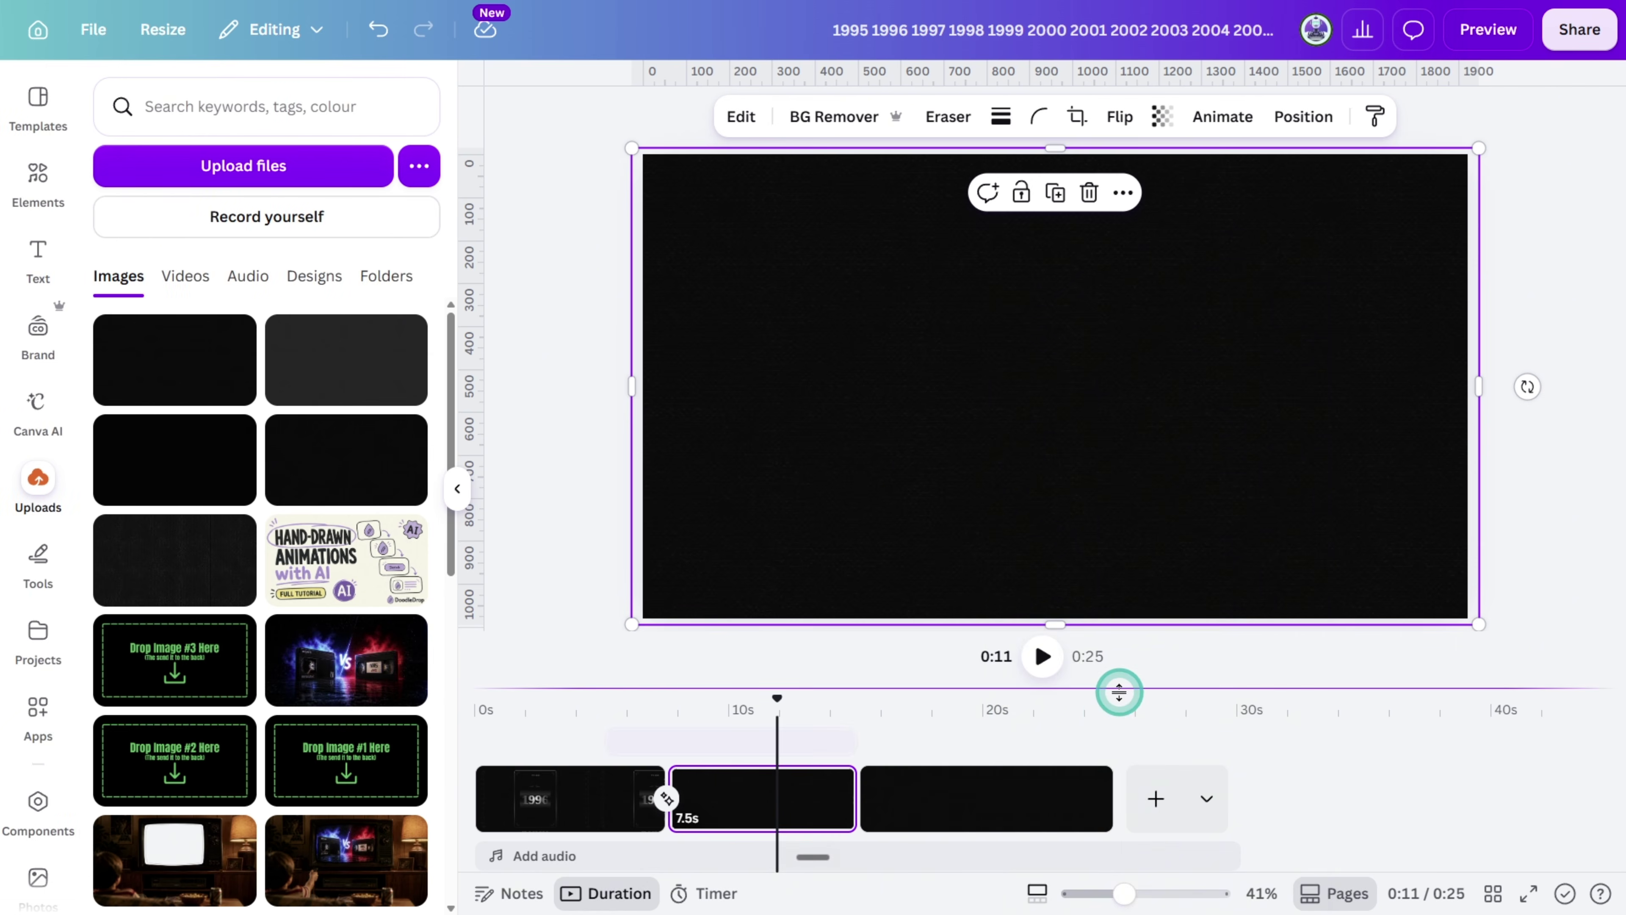
pyautogui.moveTo(642, 744); pyautogui.dragTo(741, 743)
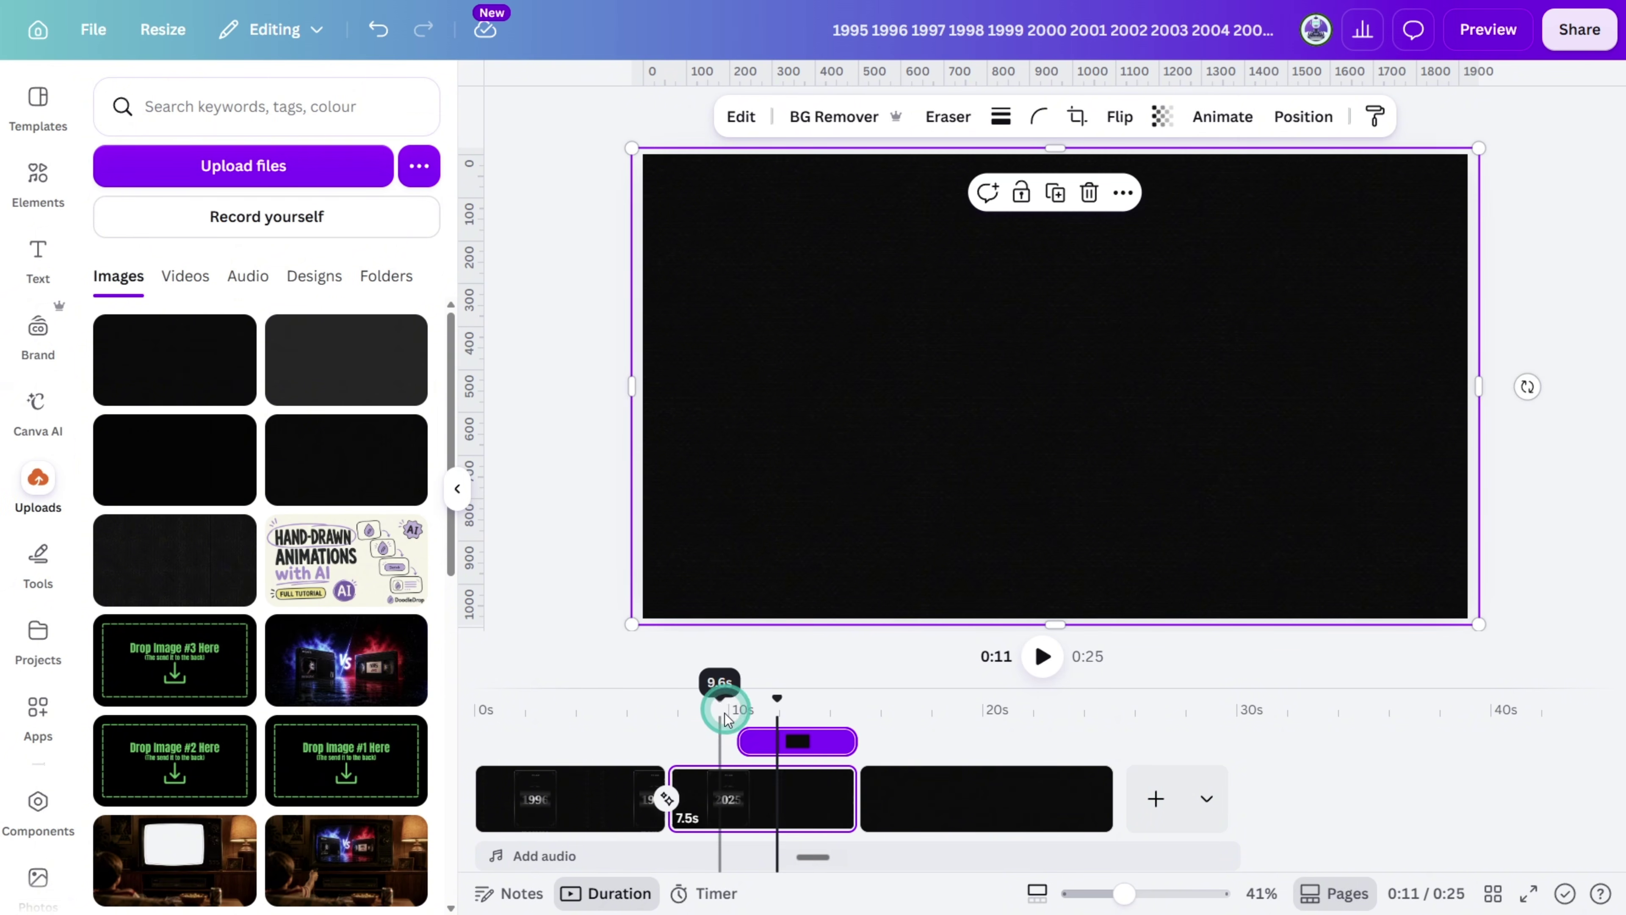
# - Animate the texture image with the Ink reveal on enter, using the Splotch style
pyautogui.click(1219, 123)
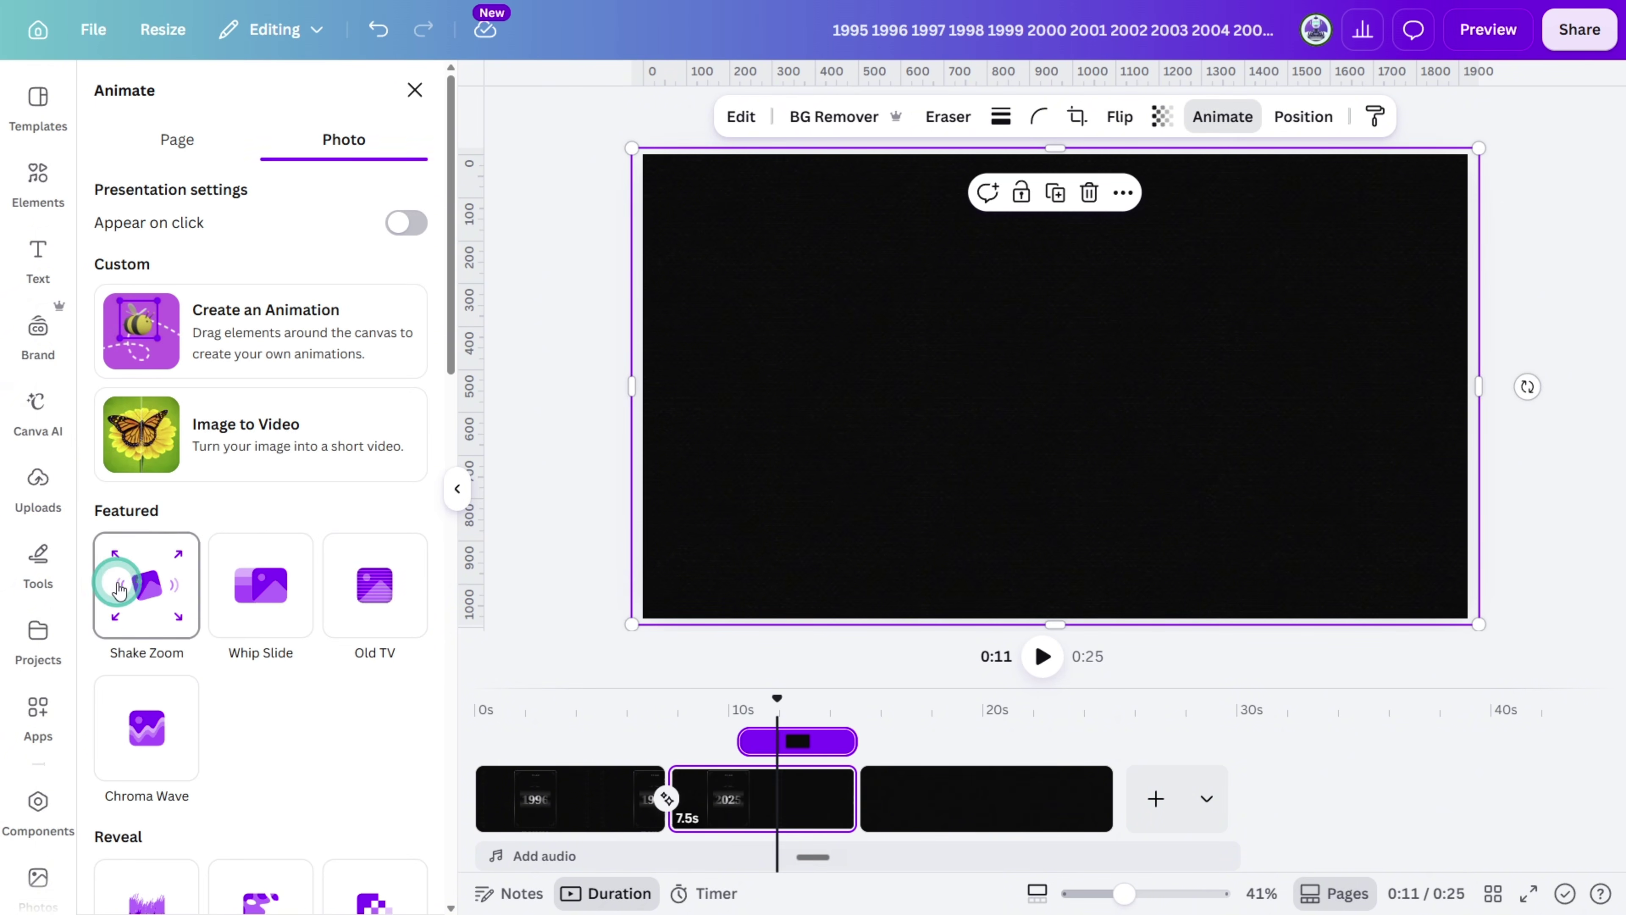
pyautogui.scroll(-5, 128, 512)
pyautogui.click(236, 598)
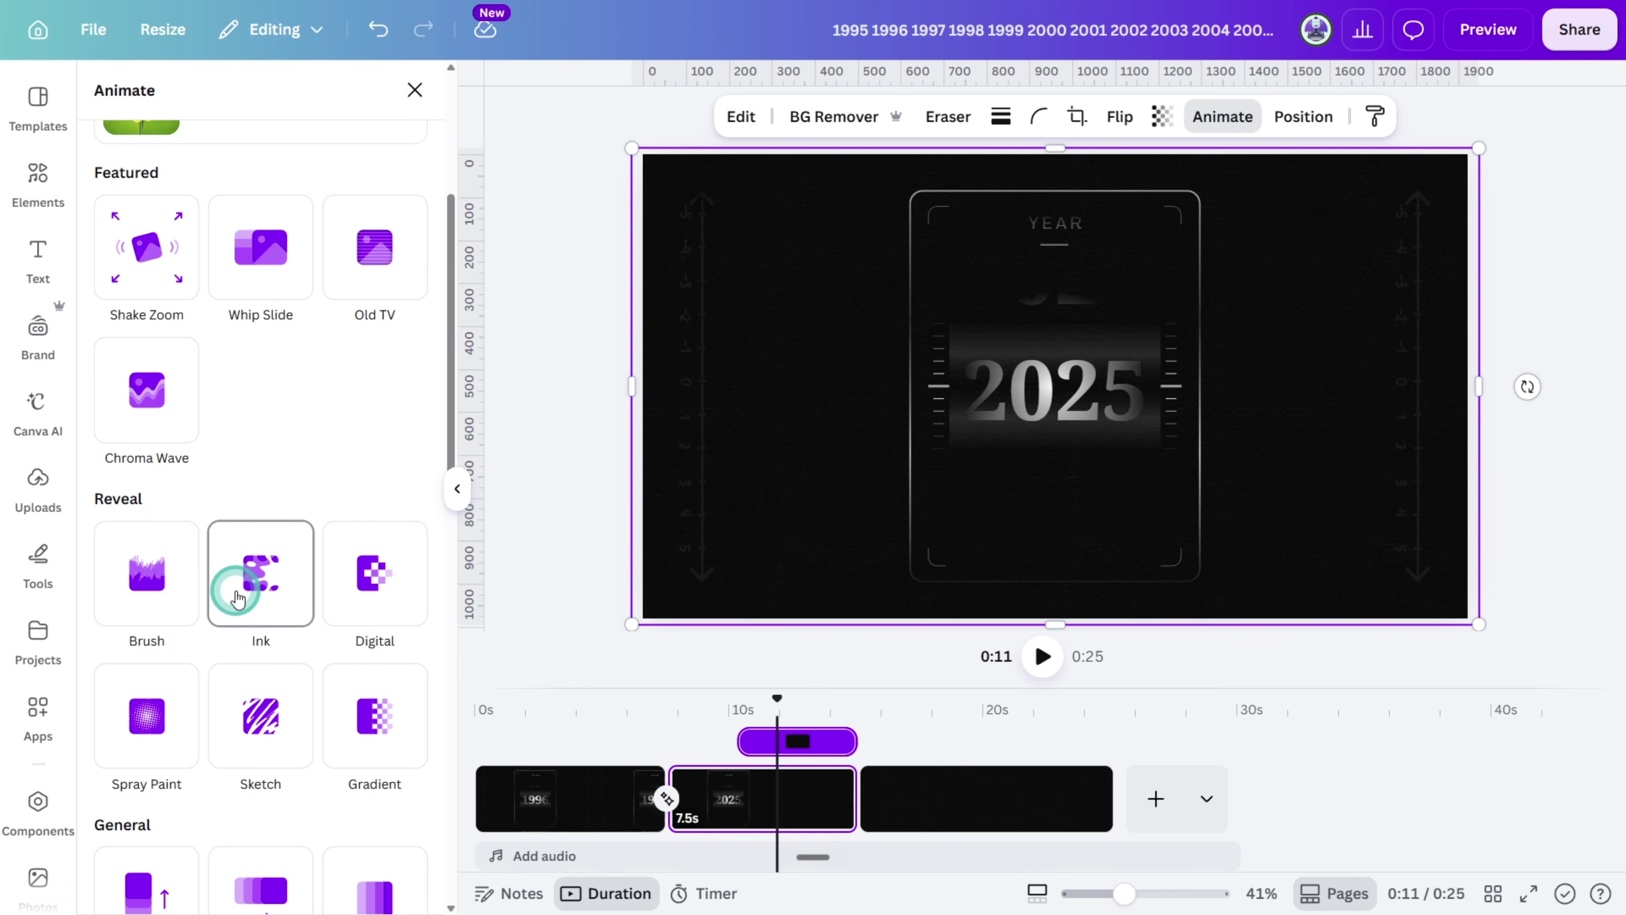
pyautogui.click(237, 598)
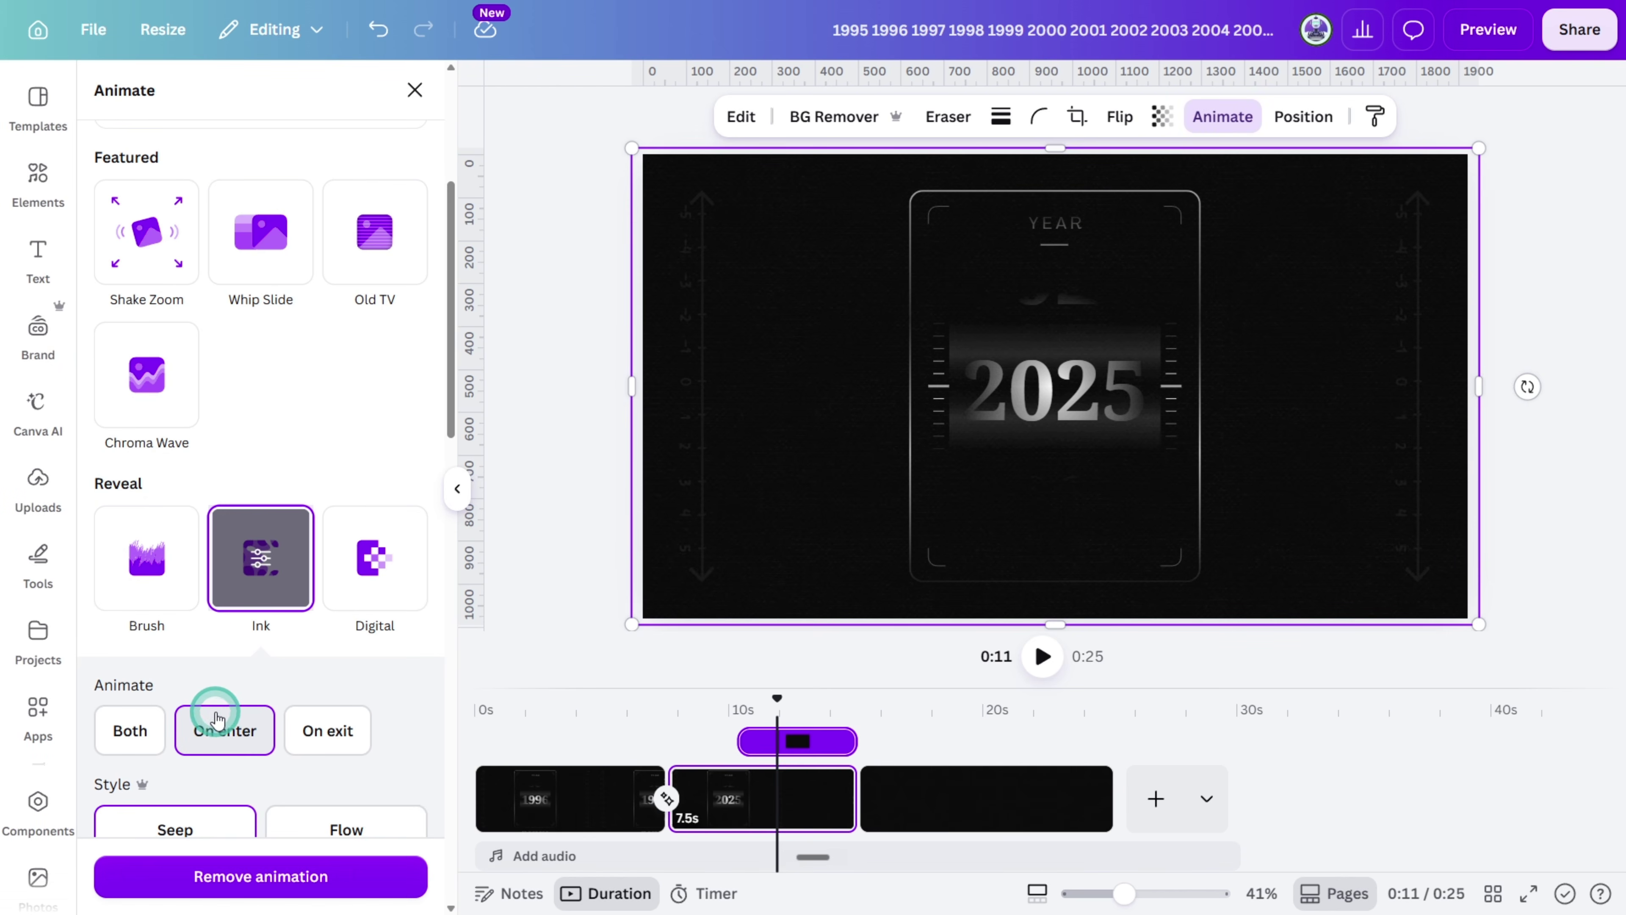
pyautogui.scroll(-5, 217, 704)
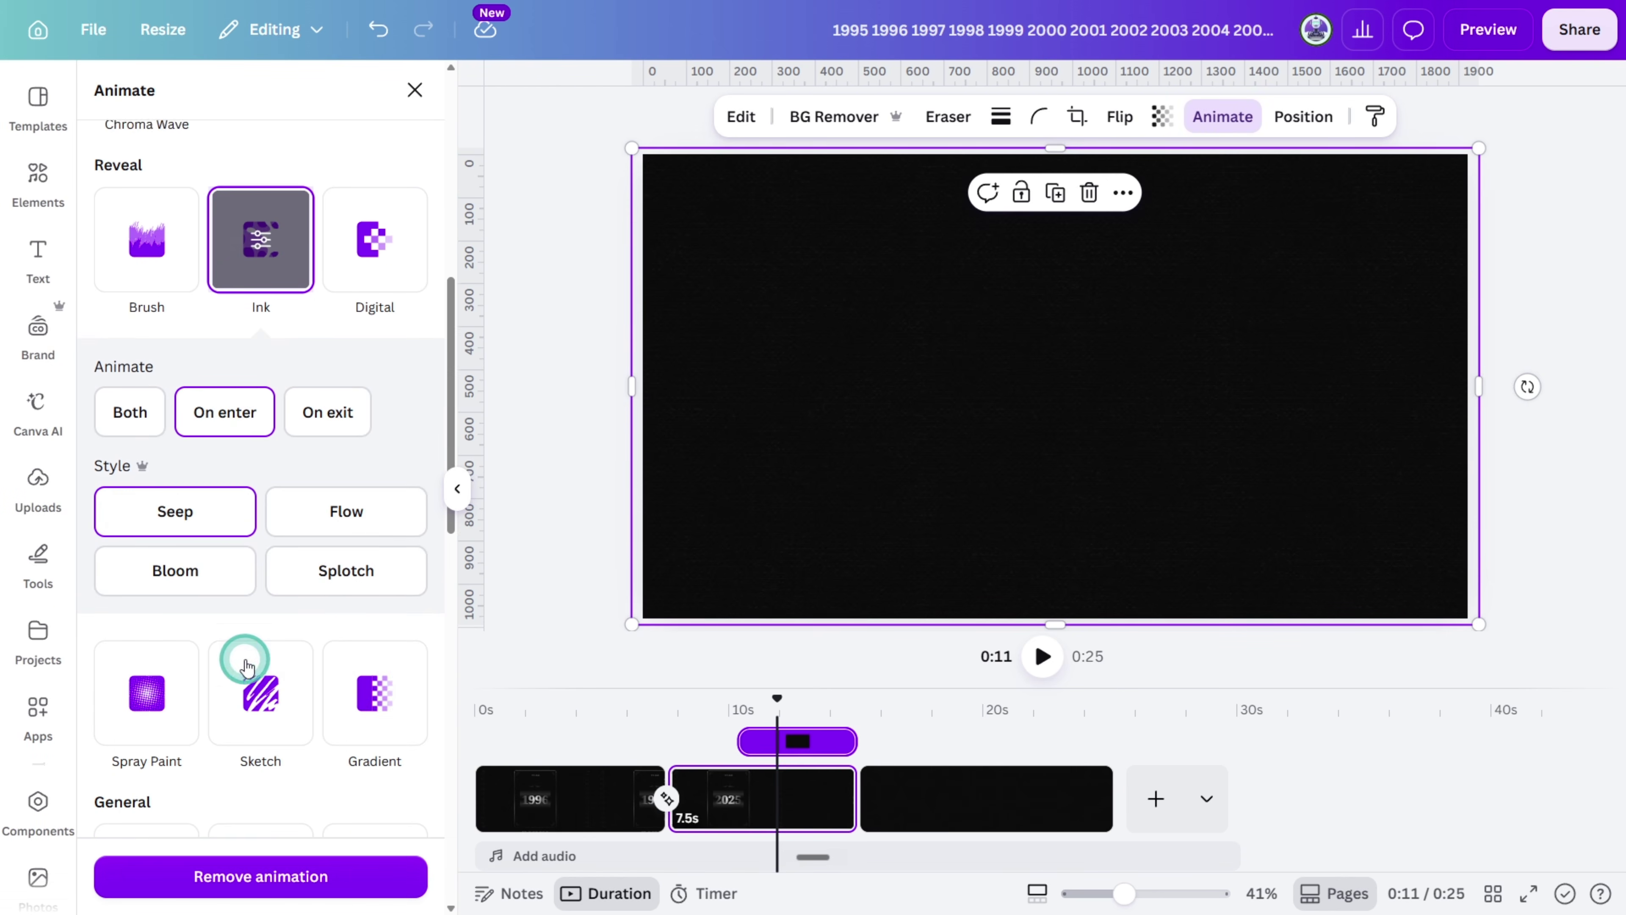
pyautogui.click(325, 572)
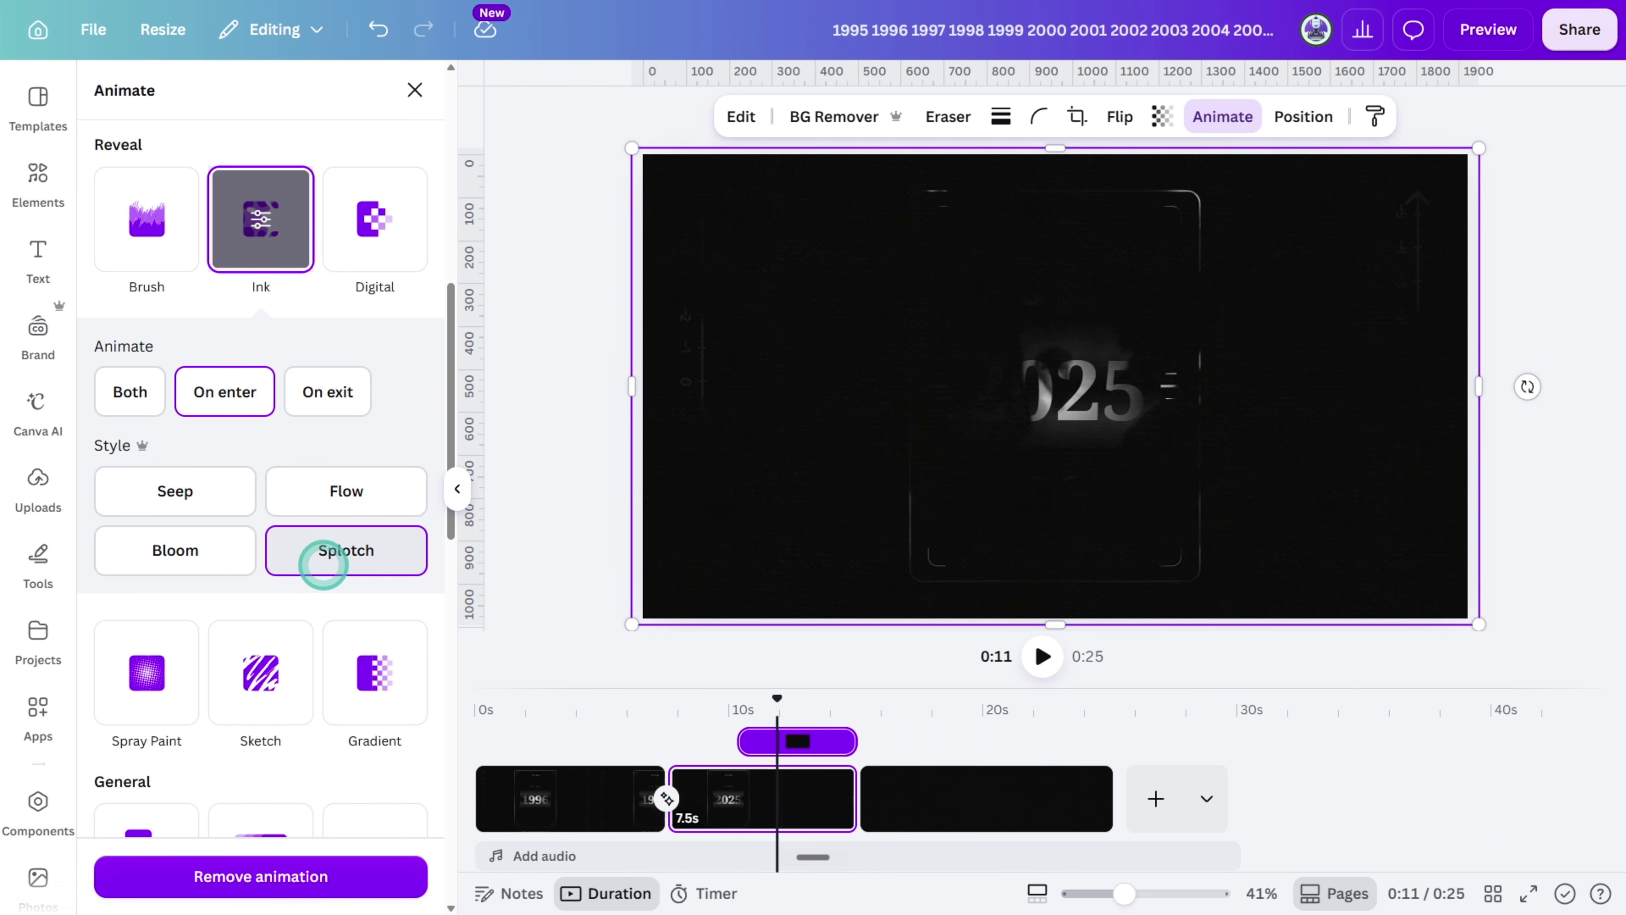
# - Add the text "Chapter 1" and "Where it Started" on two lines to the third page, enlarged to about 1,114 px wide
pyautogui.click(1097, 401)
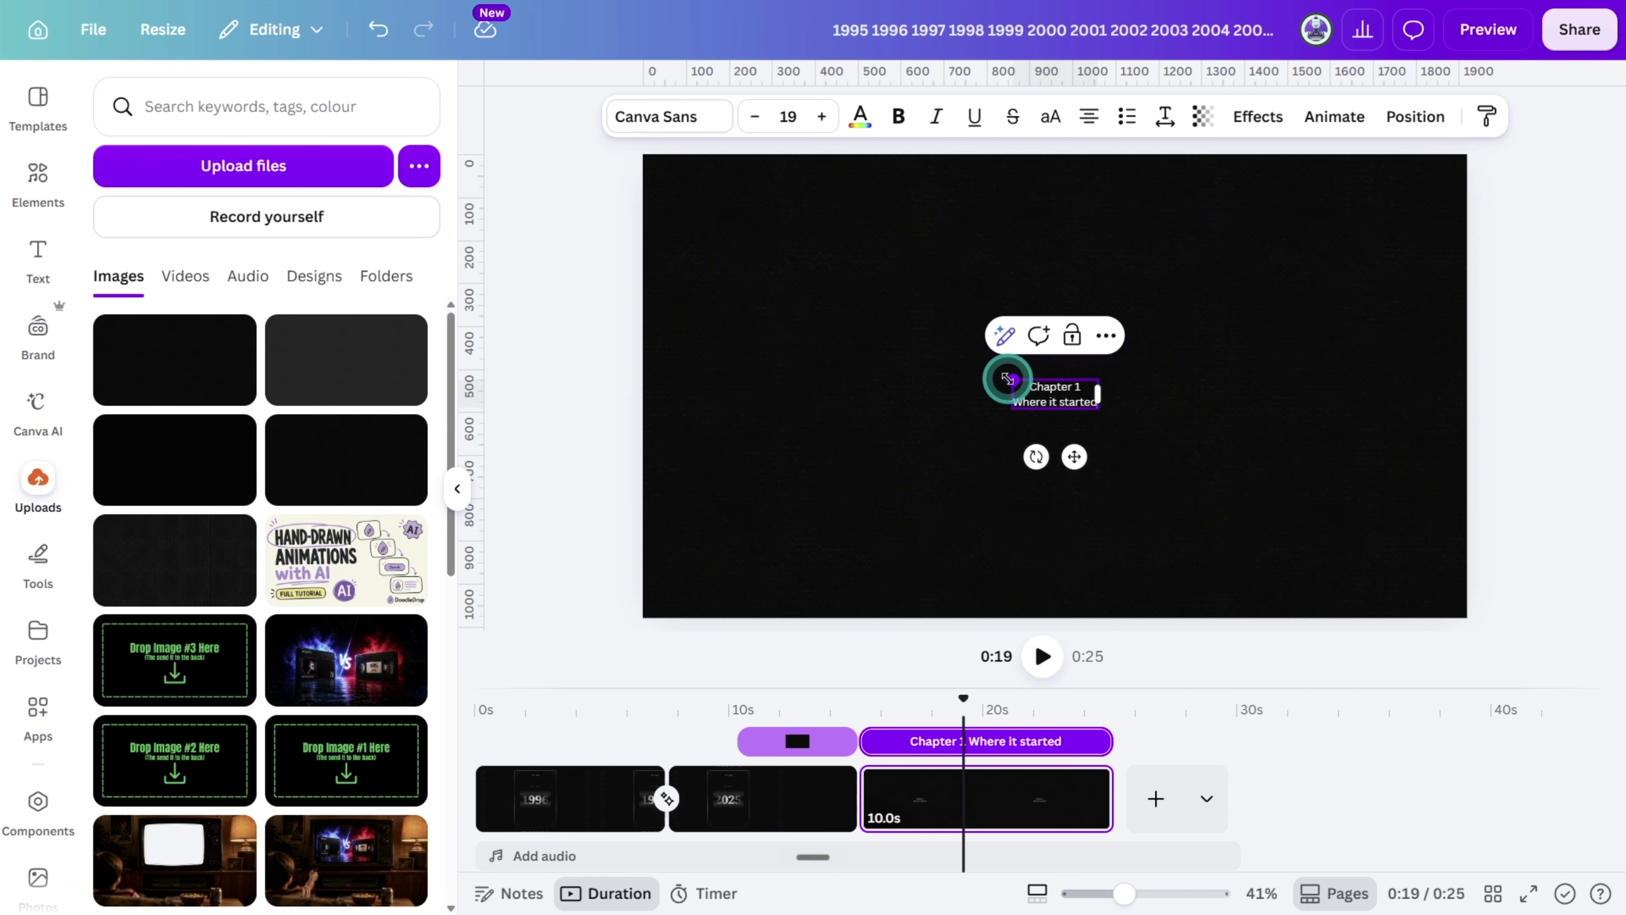
pyautogui.moveTo(1008, 378); pyautogui.dragTo(796, 356)
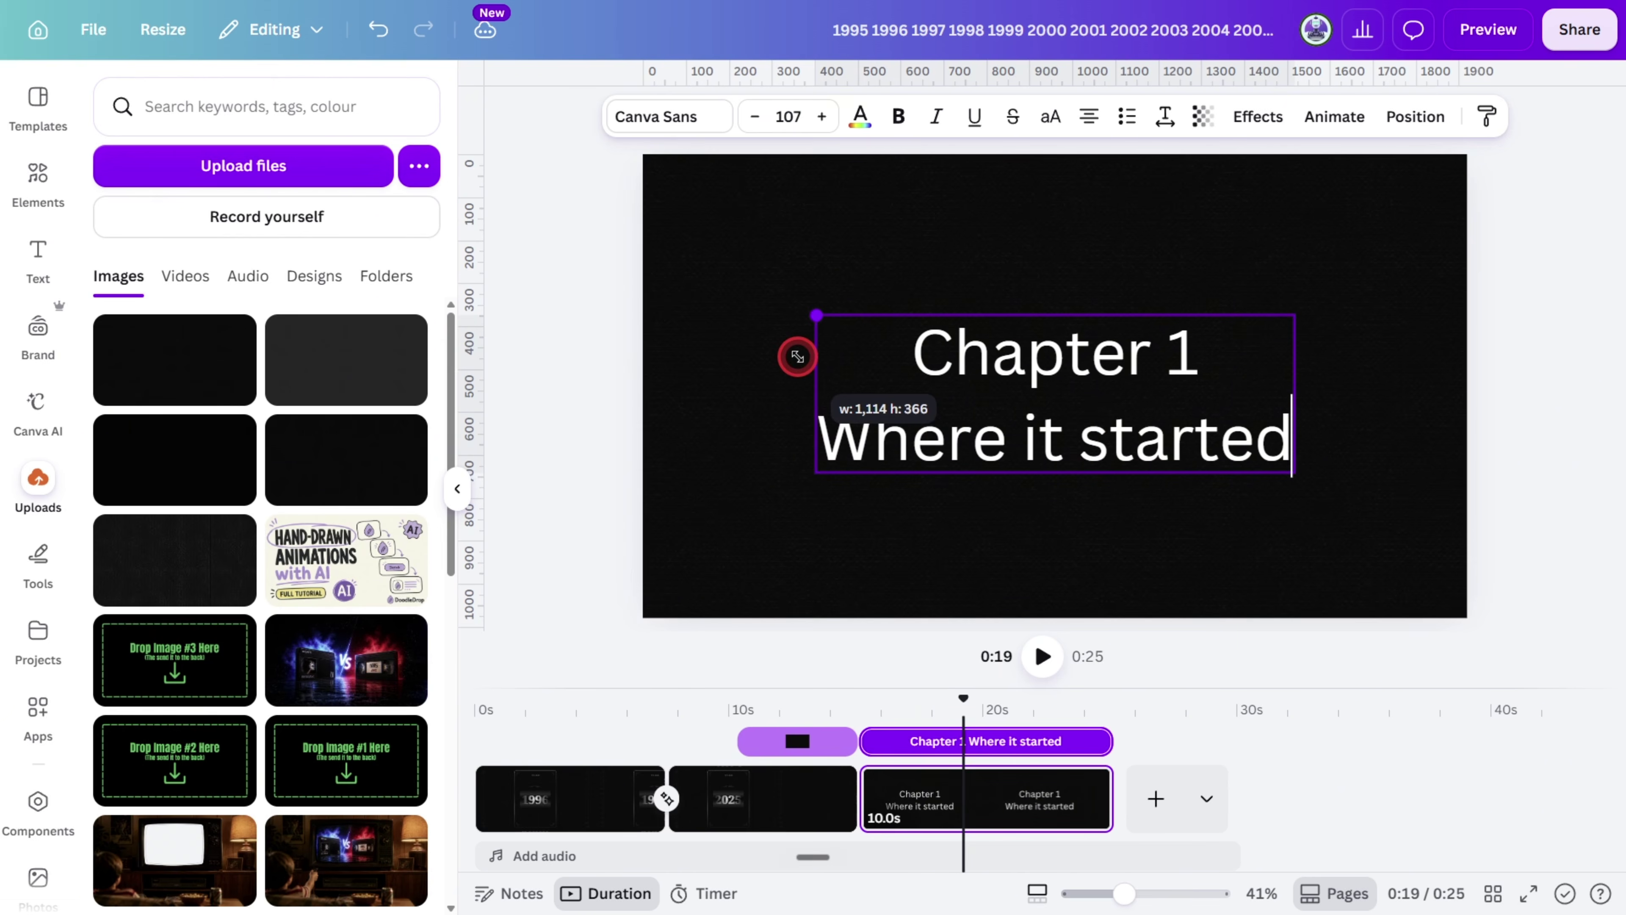
pyautogui.click(1097, 442)
pyautogui.press('Delete')
pyautogui.write('S')
# - Reduce the font size of only the "Chapter 1" line so it is smaller than the line below
pyautogui.tripleClick(1180, 352)
pyautogui.click(788, 116)
pyautogui.click(788, 676)
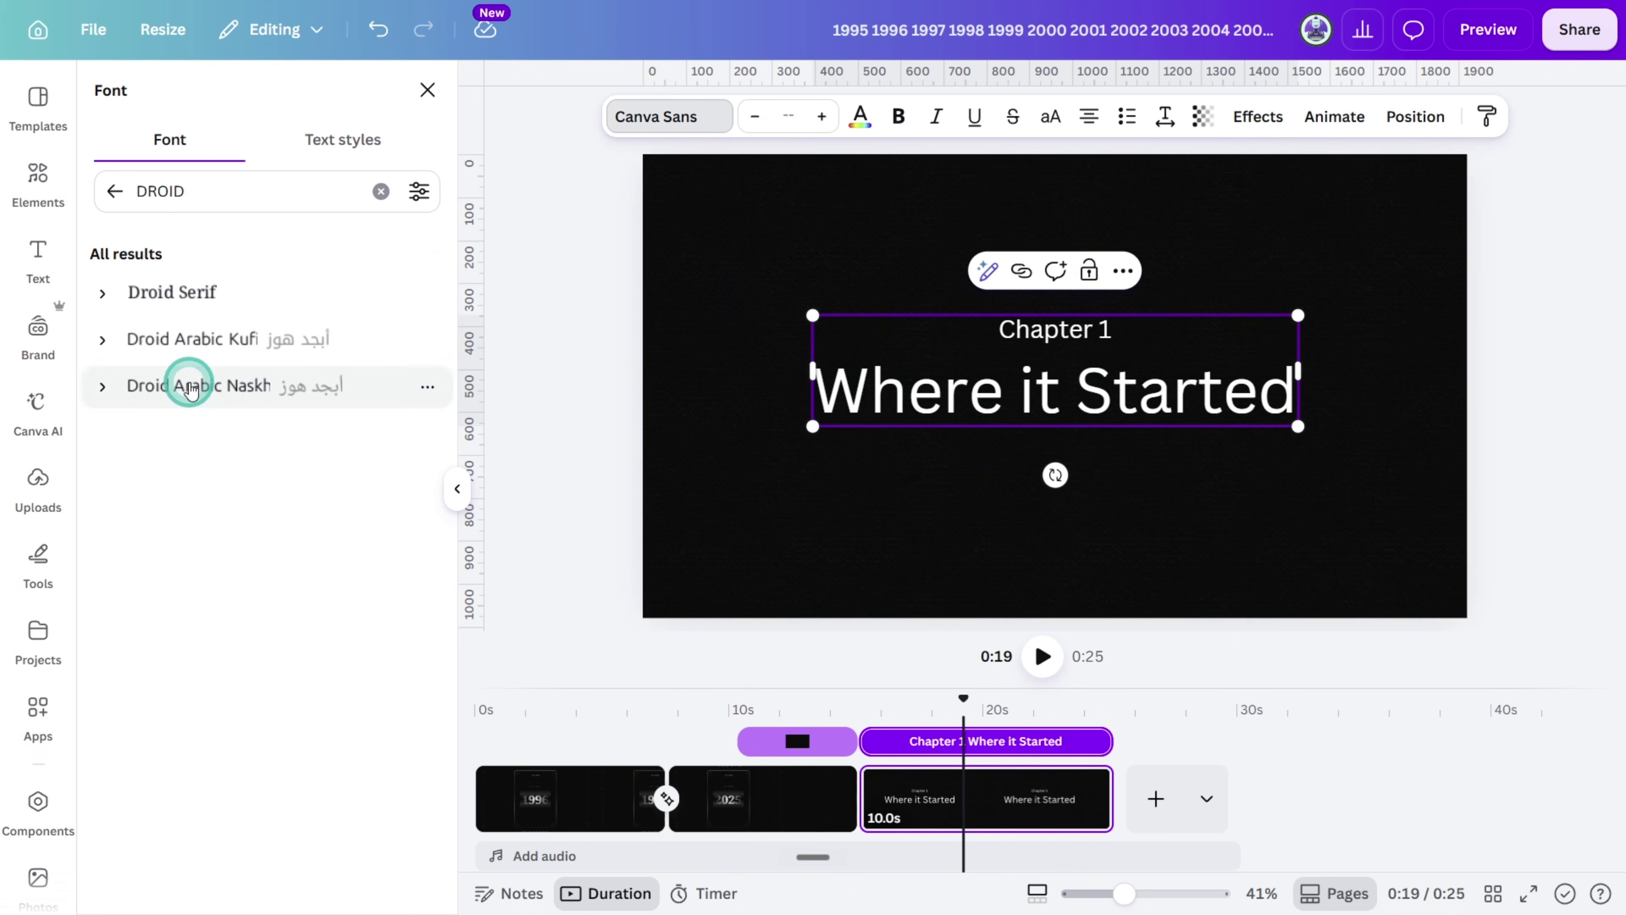
# - Set both title lines in Droid Serif Bold and centre the text box on the page
pyautogui.click(101, 290)
pyautogui.click(189, 381)
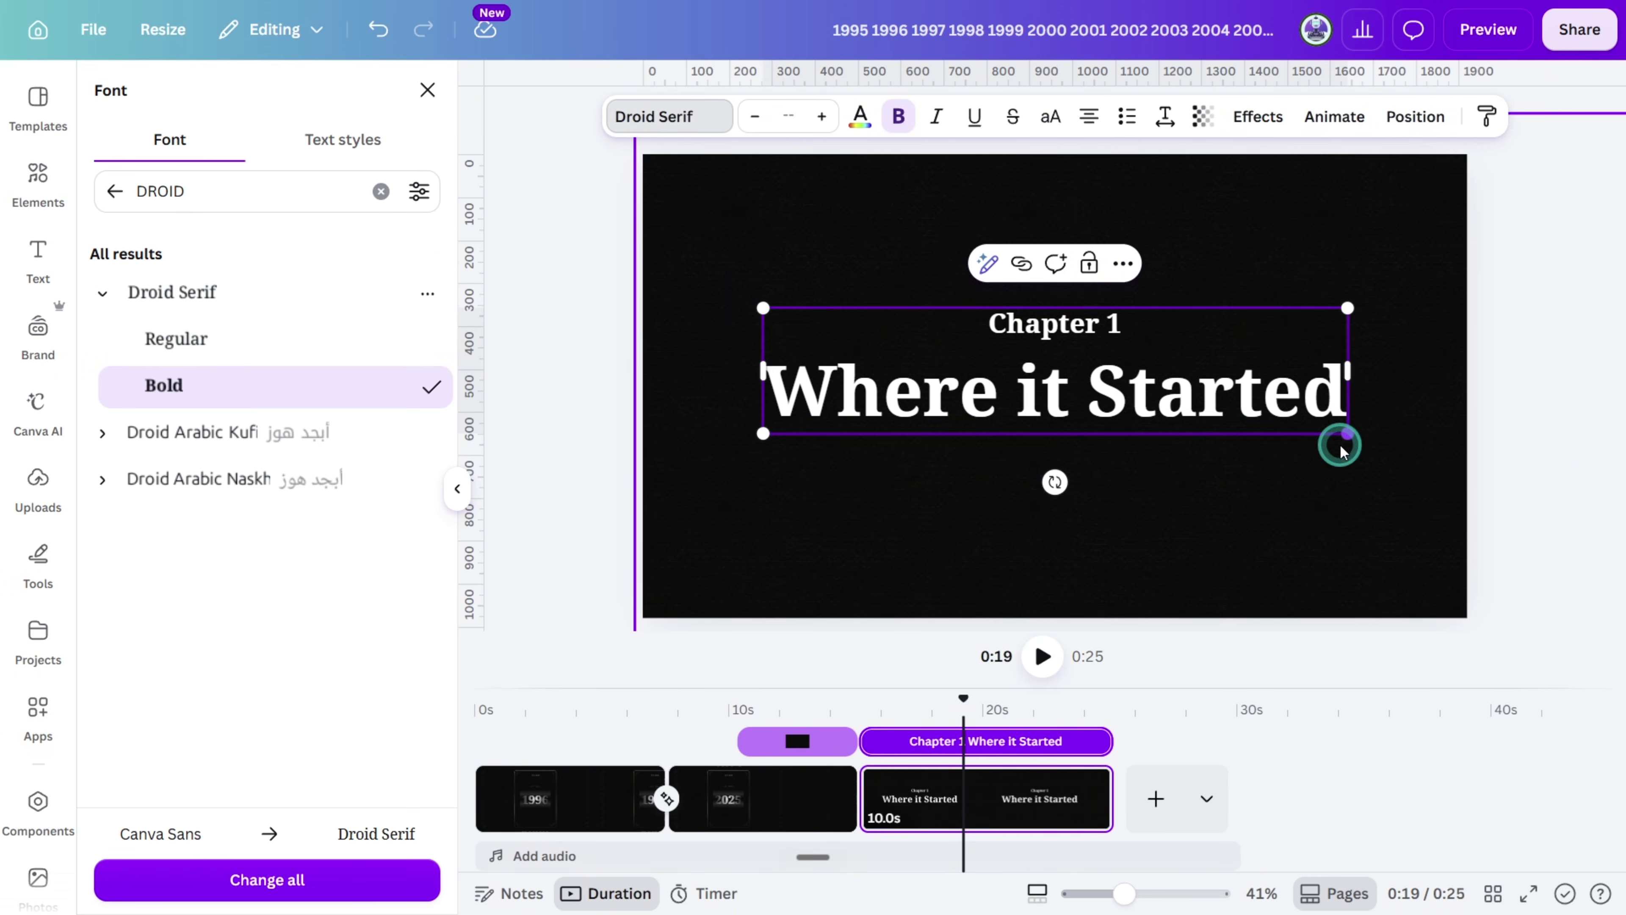
pyautogui.click(1101, 399)
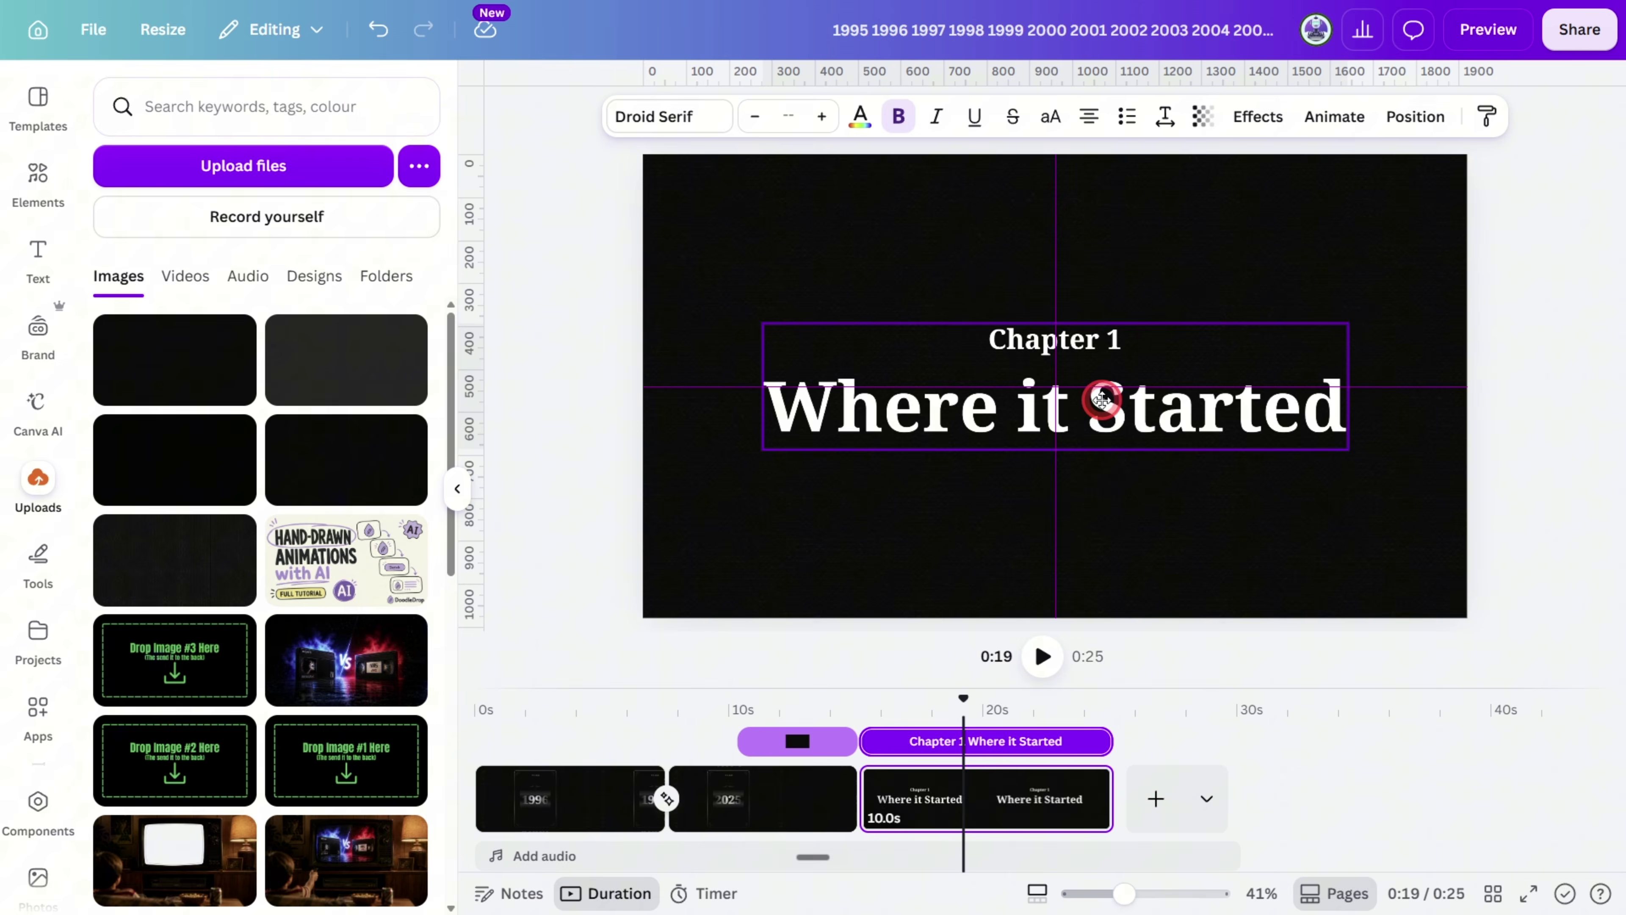
# - Colour the chapter title text with the dark grey gradient
pyautogui.click(861, 116)
pyautogui.click(392, 261)
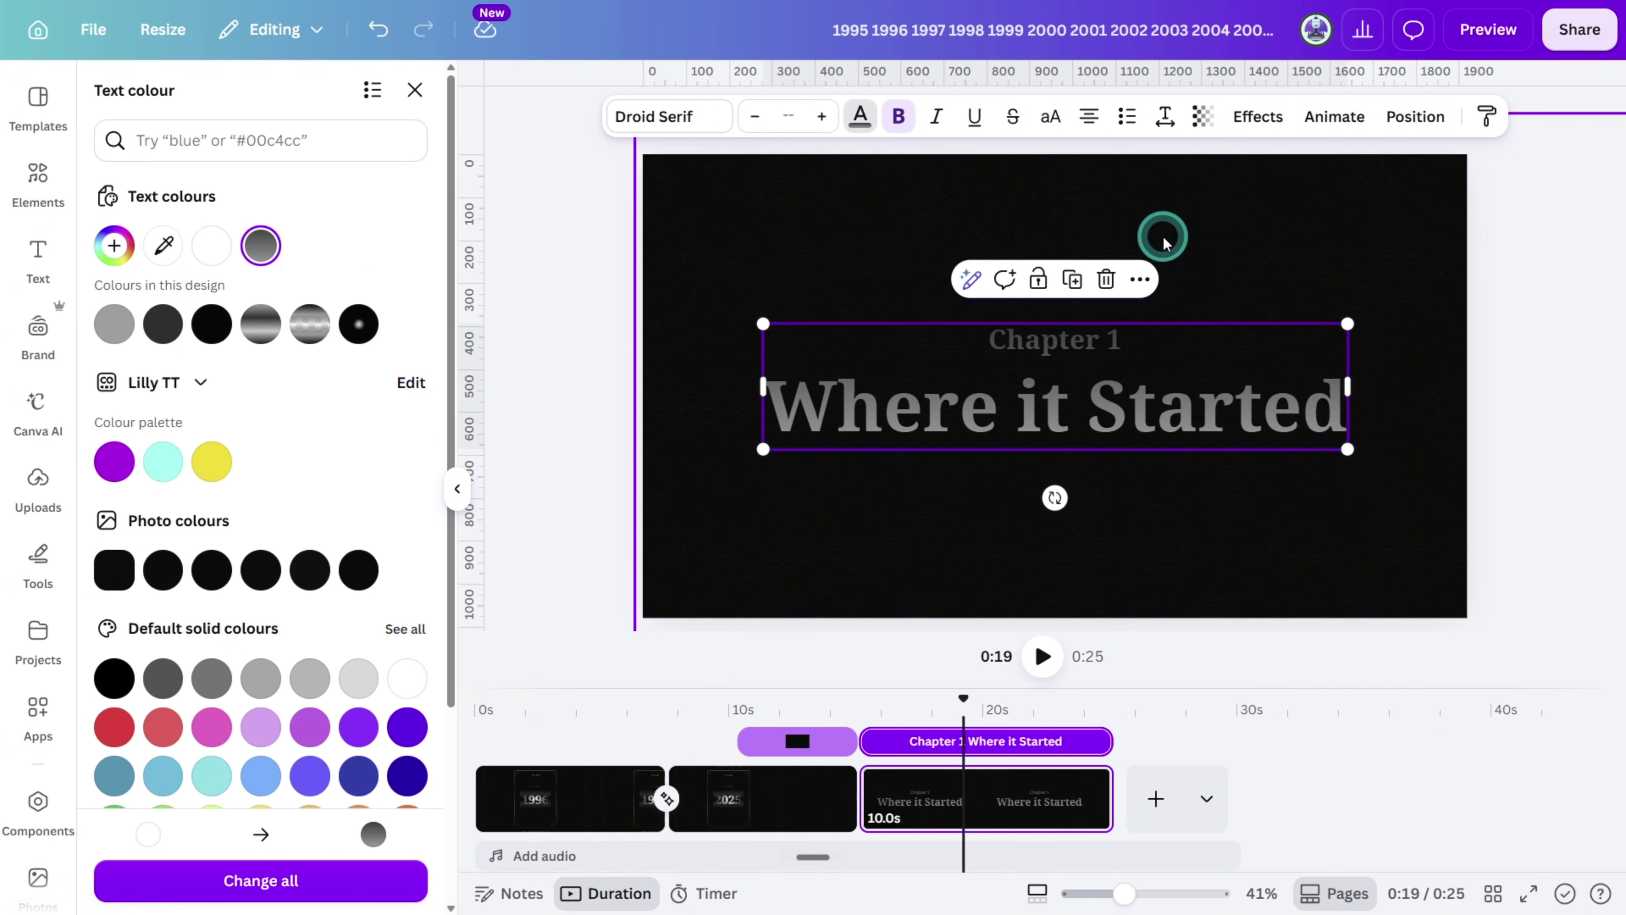
pyautogui.click(1409, 118)
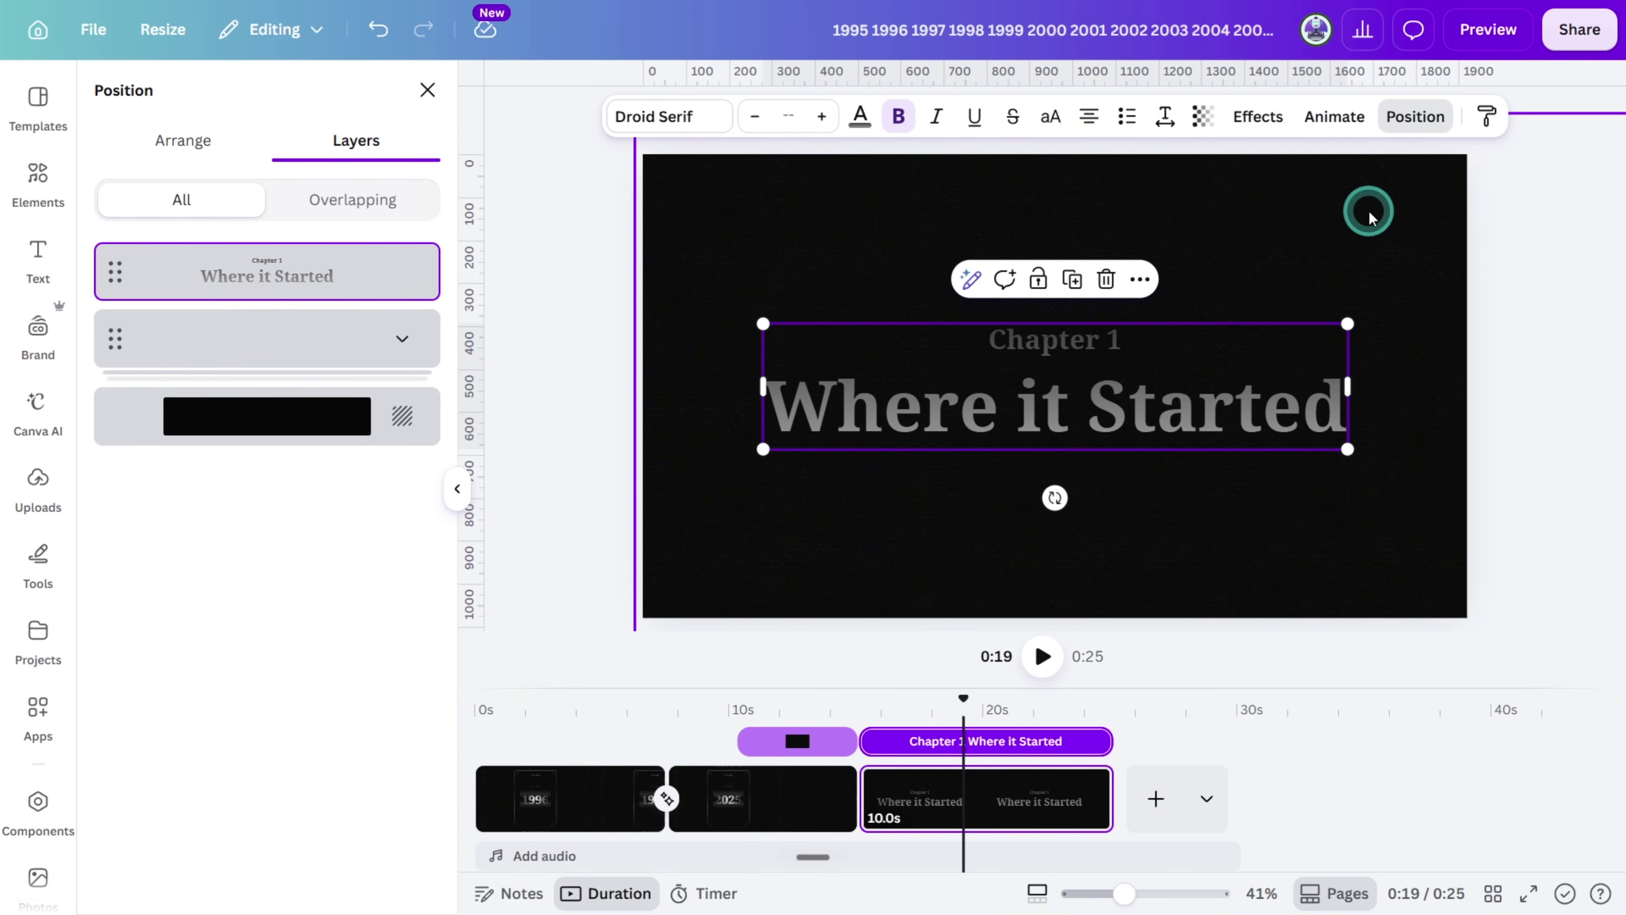
# - Animate the chapter title with Clarify on enter, keeping the speed at about the middle of its range
pyautogui.click(1334, 117)
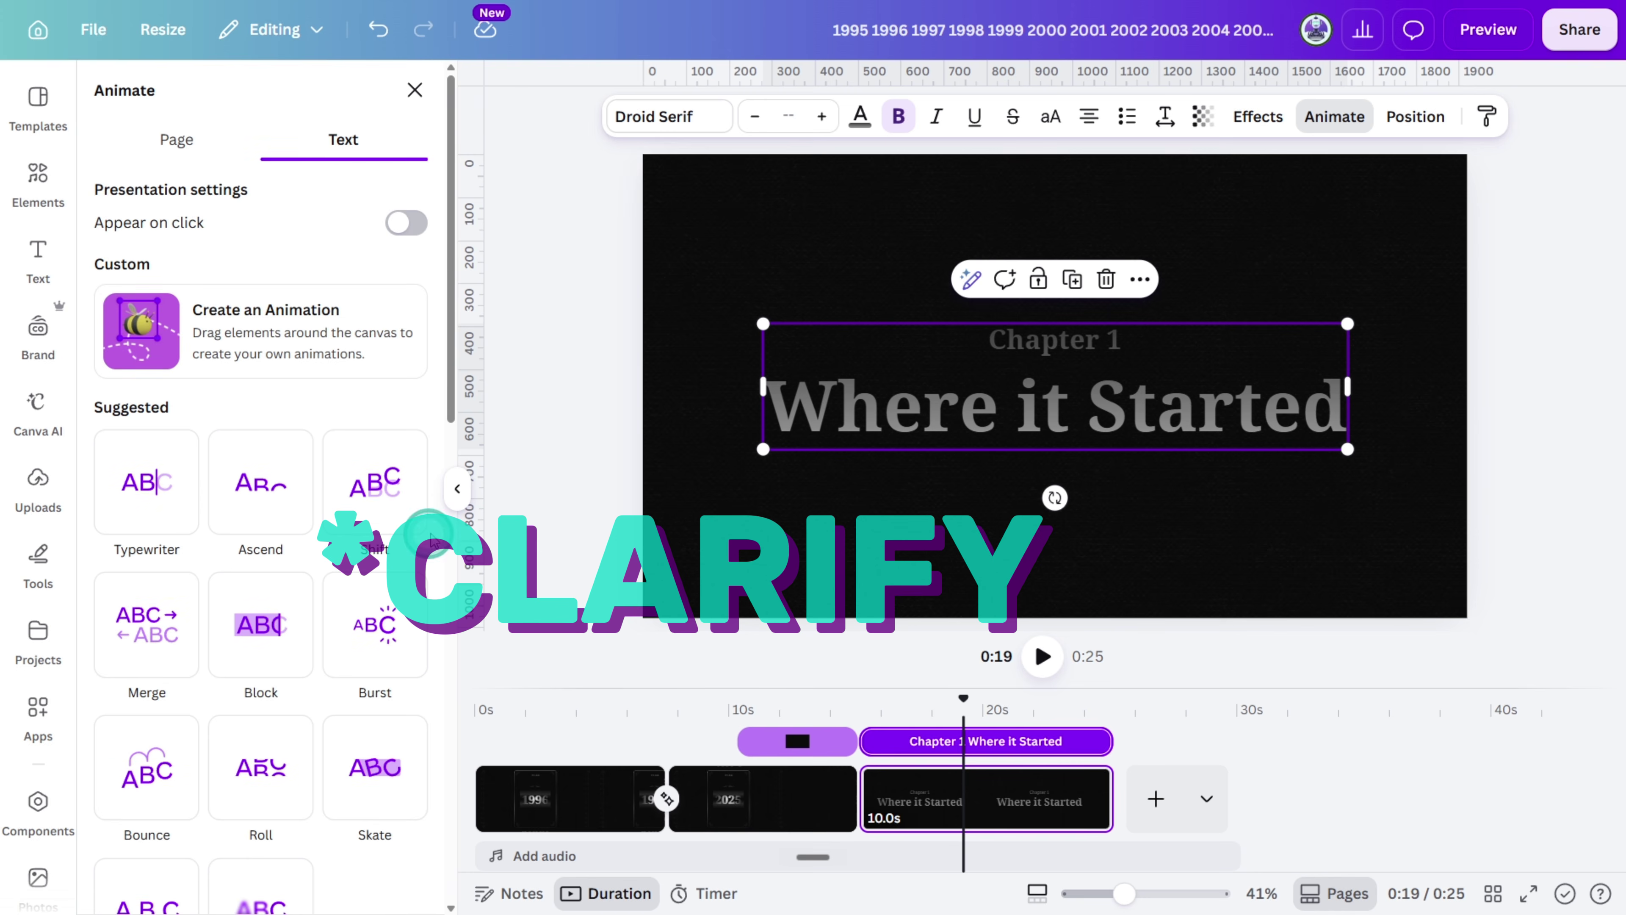
pyautogui.scroll(-5, 307, 551)
pyautogui.click(255, 597)
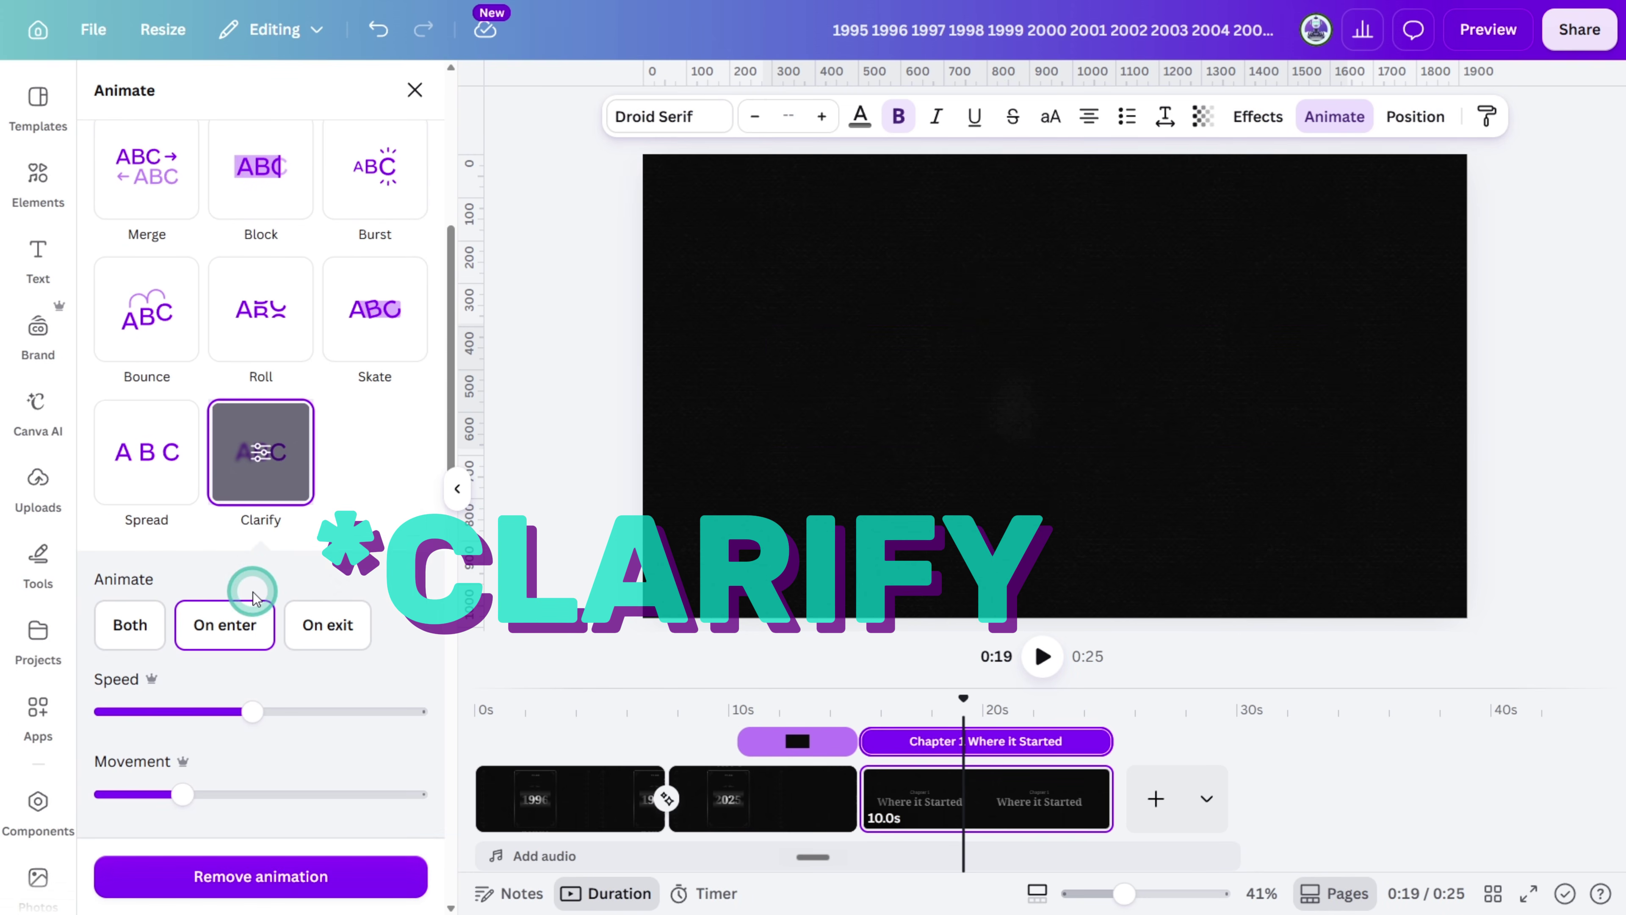
pyautogui.moveTo(247, 709); pyautogui.dragTo(225, 710)
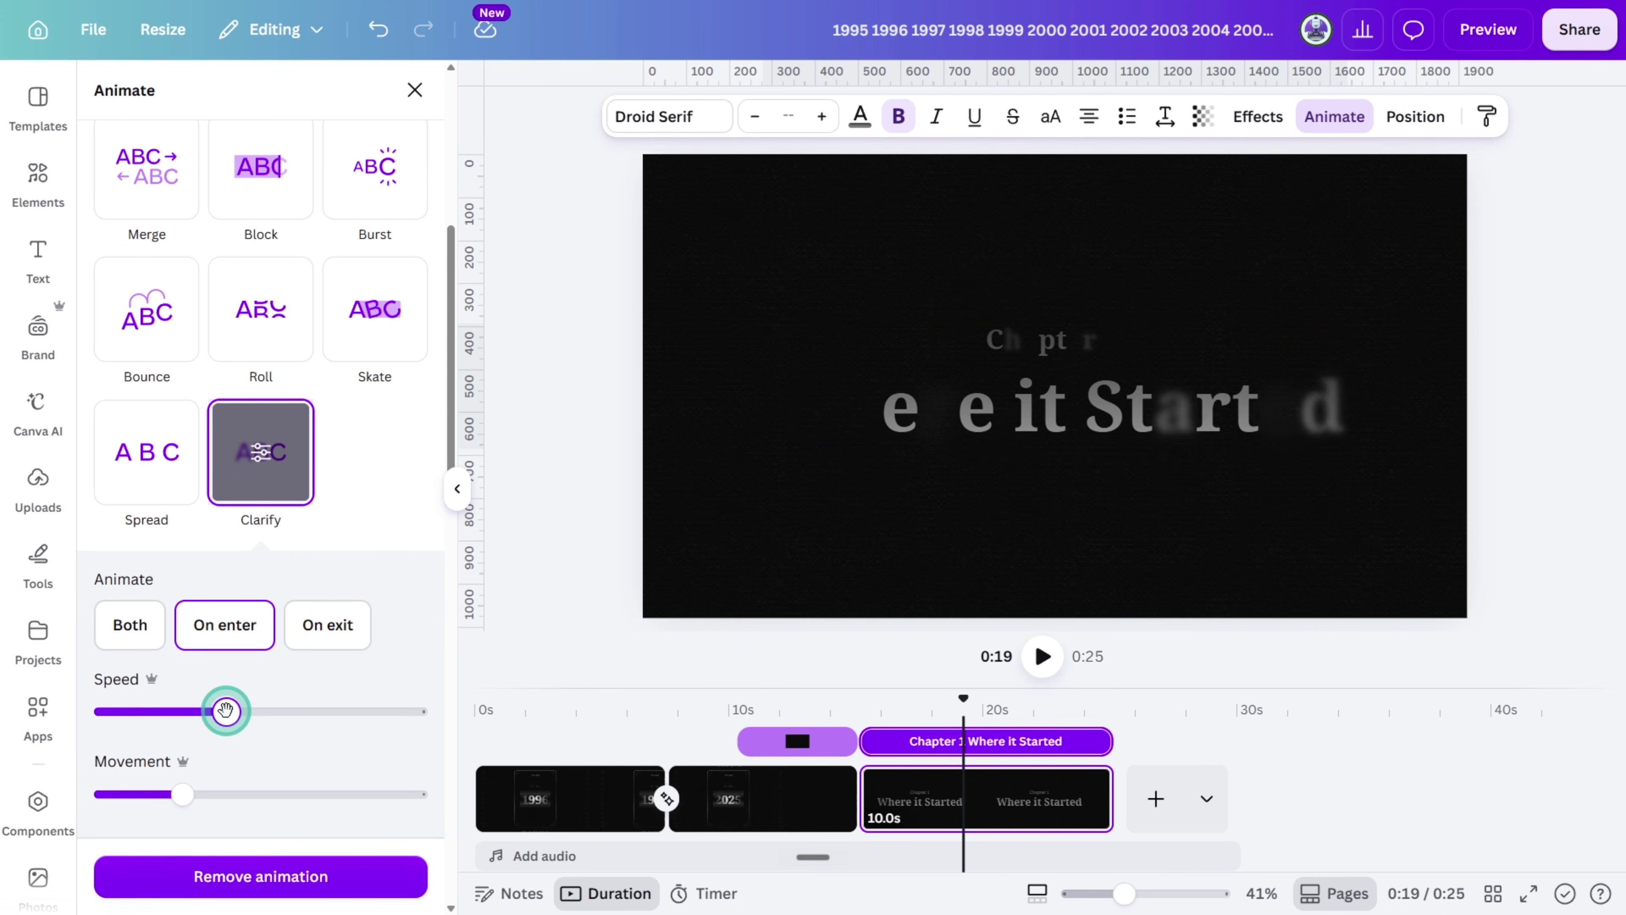
pyautogui.click(255, 713)
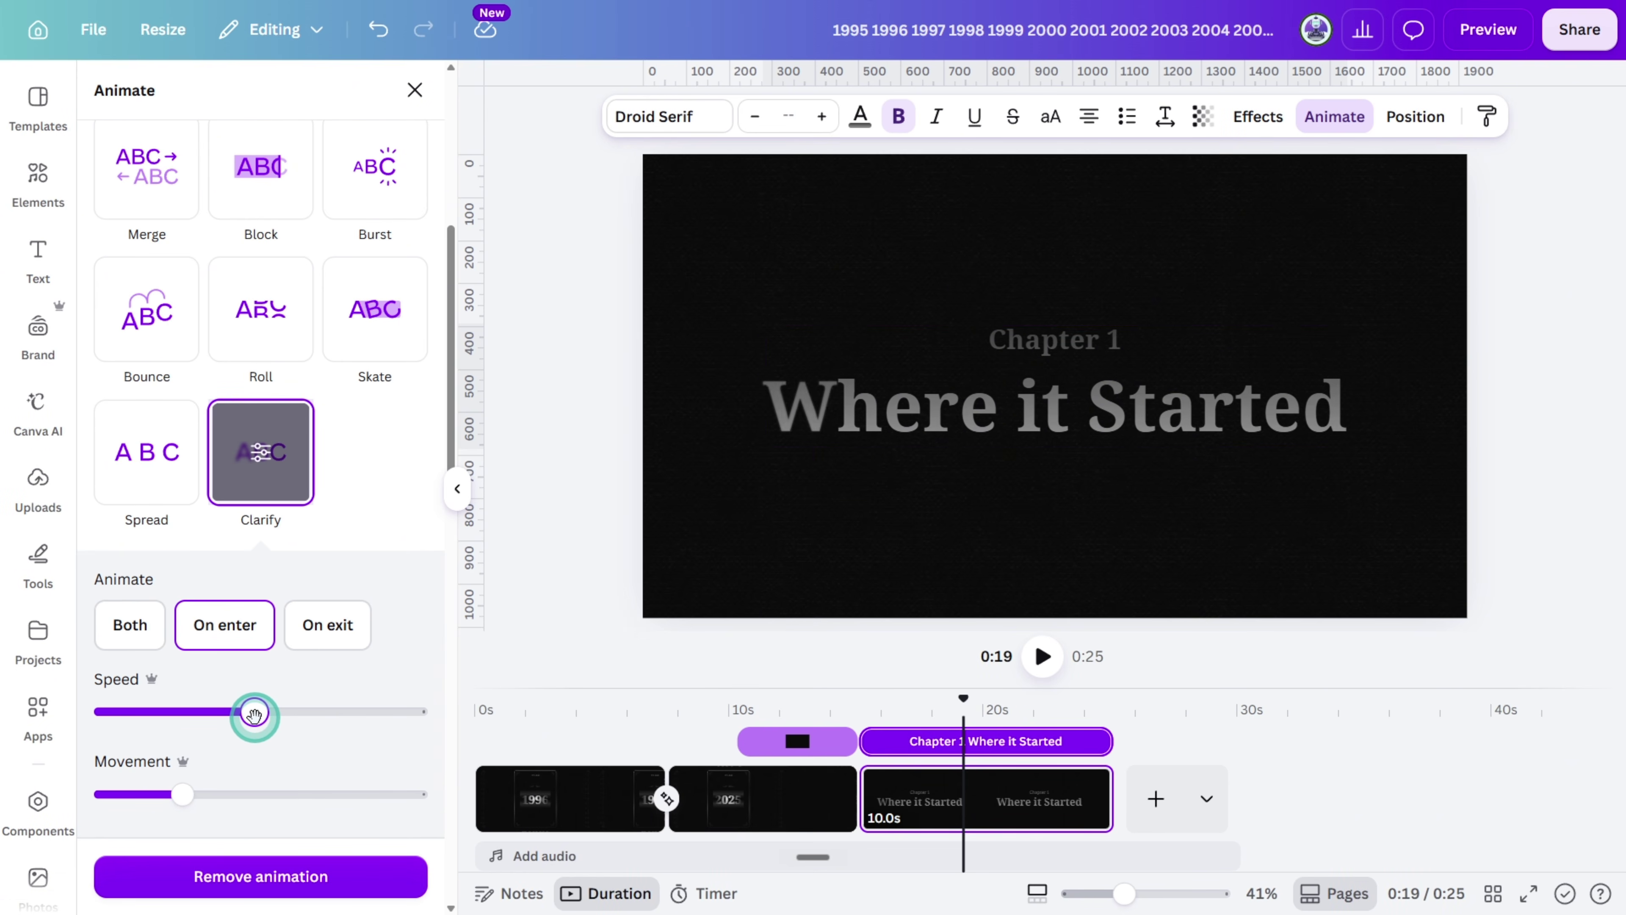
# - Open the audio library and filter it to show only Effects
pyautogui.click(33, 657)
pyautogui.click(42, 678)
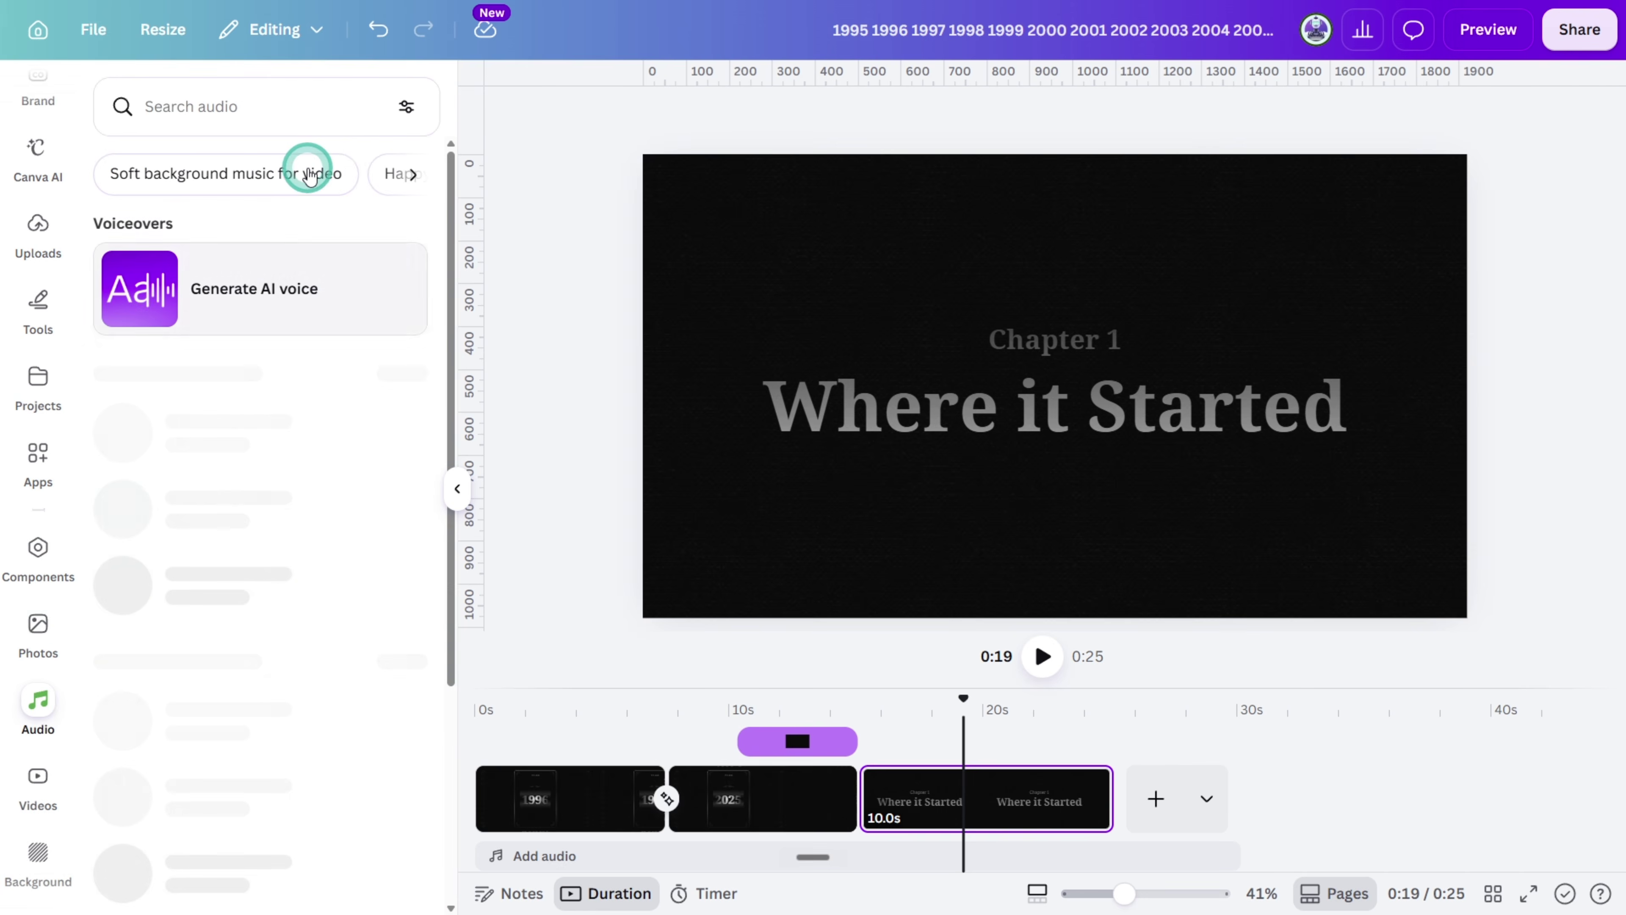
pyautogui.click(406, 106)
pyautogui.click(152, 286)
pyautogui.click(552, 261)
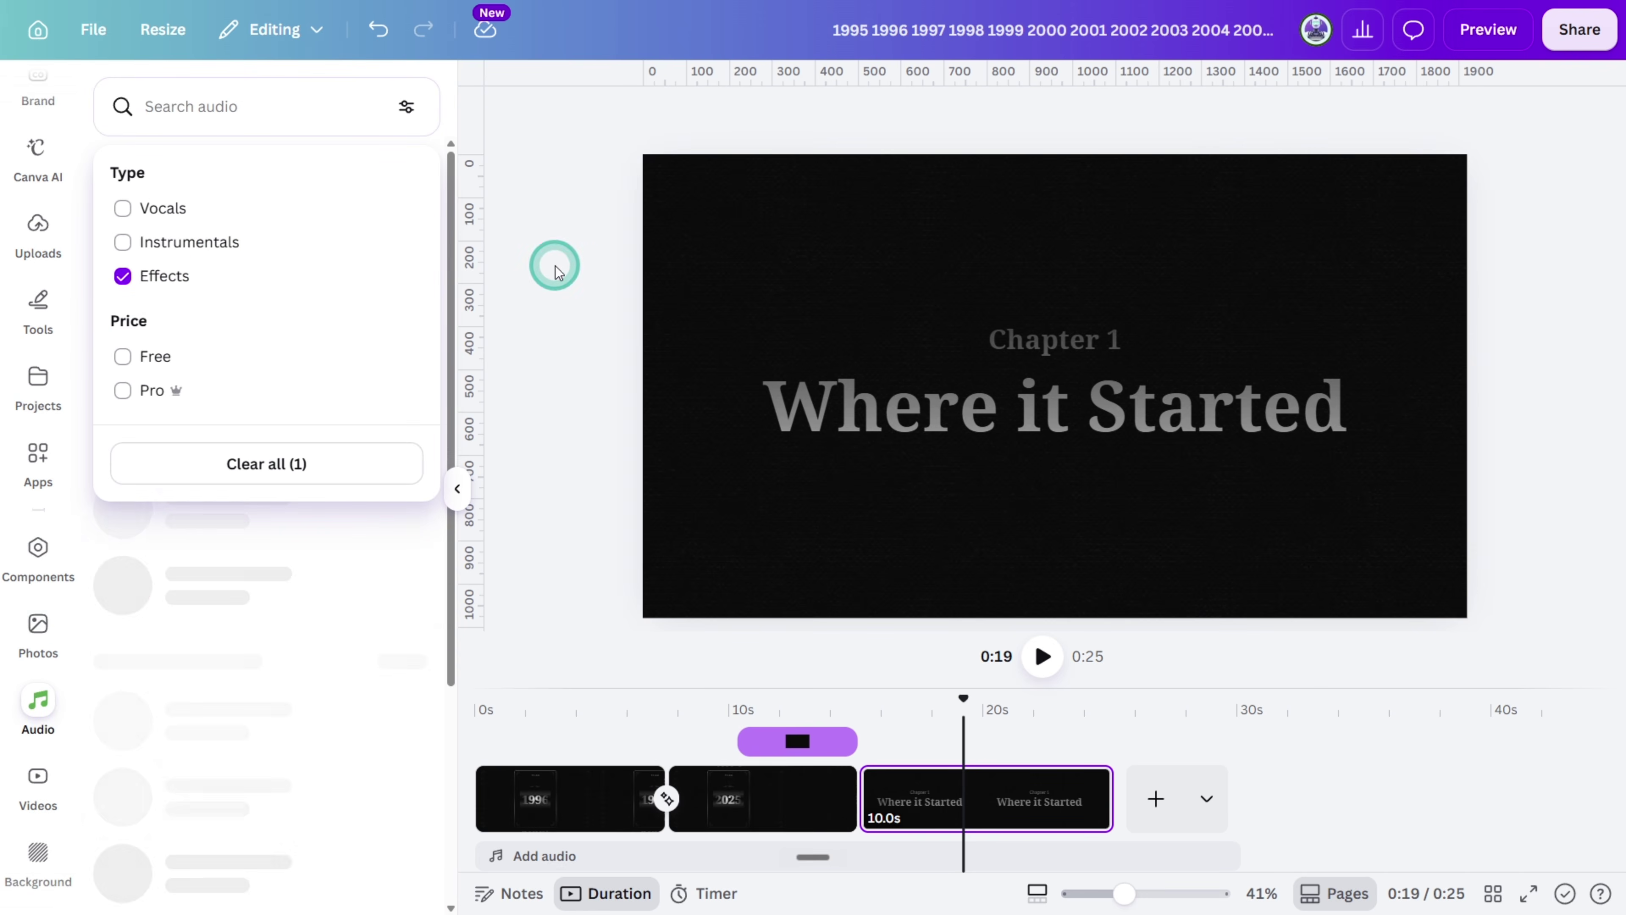
# - Search the audio library for "stop watch tick", preview Stop Watch Tick and place it on the timeline from about 5 seconds
pyautogui.click(251, 100)
pyautogui.write('stop watch tick')
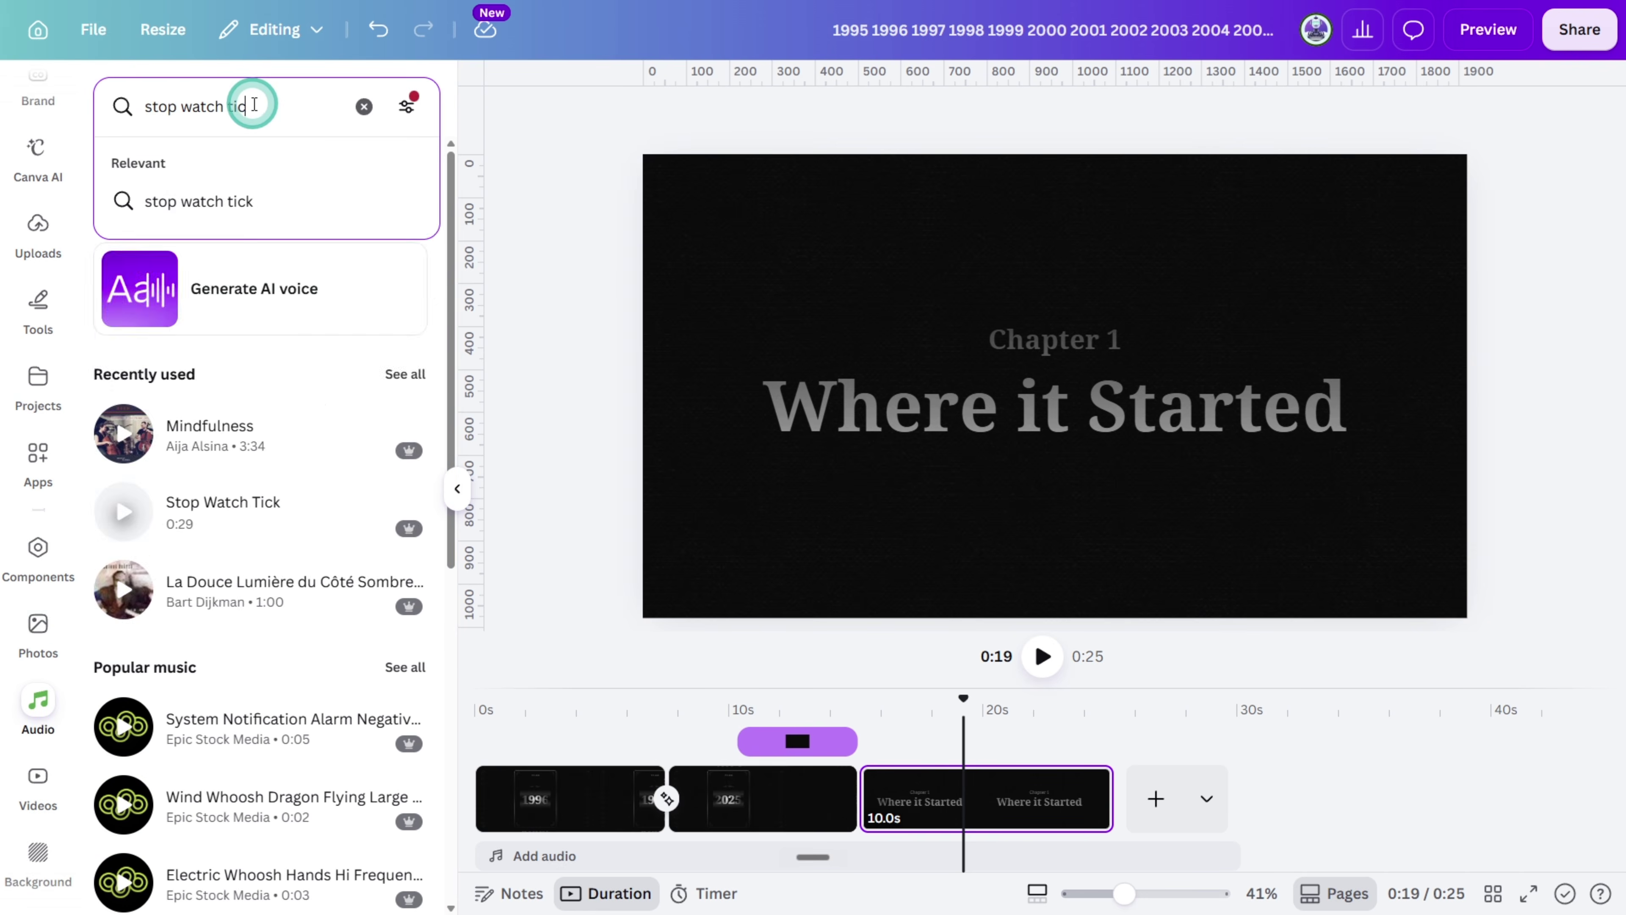
pyautogui.press('Return')
pyautogui.click(127, 261)
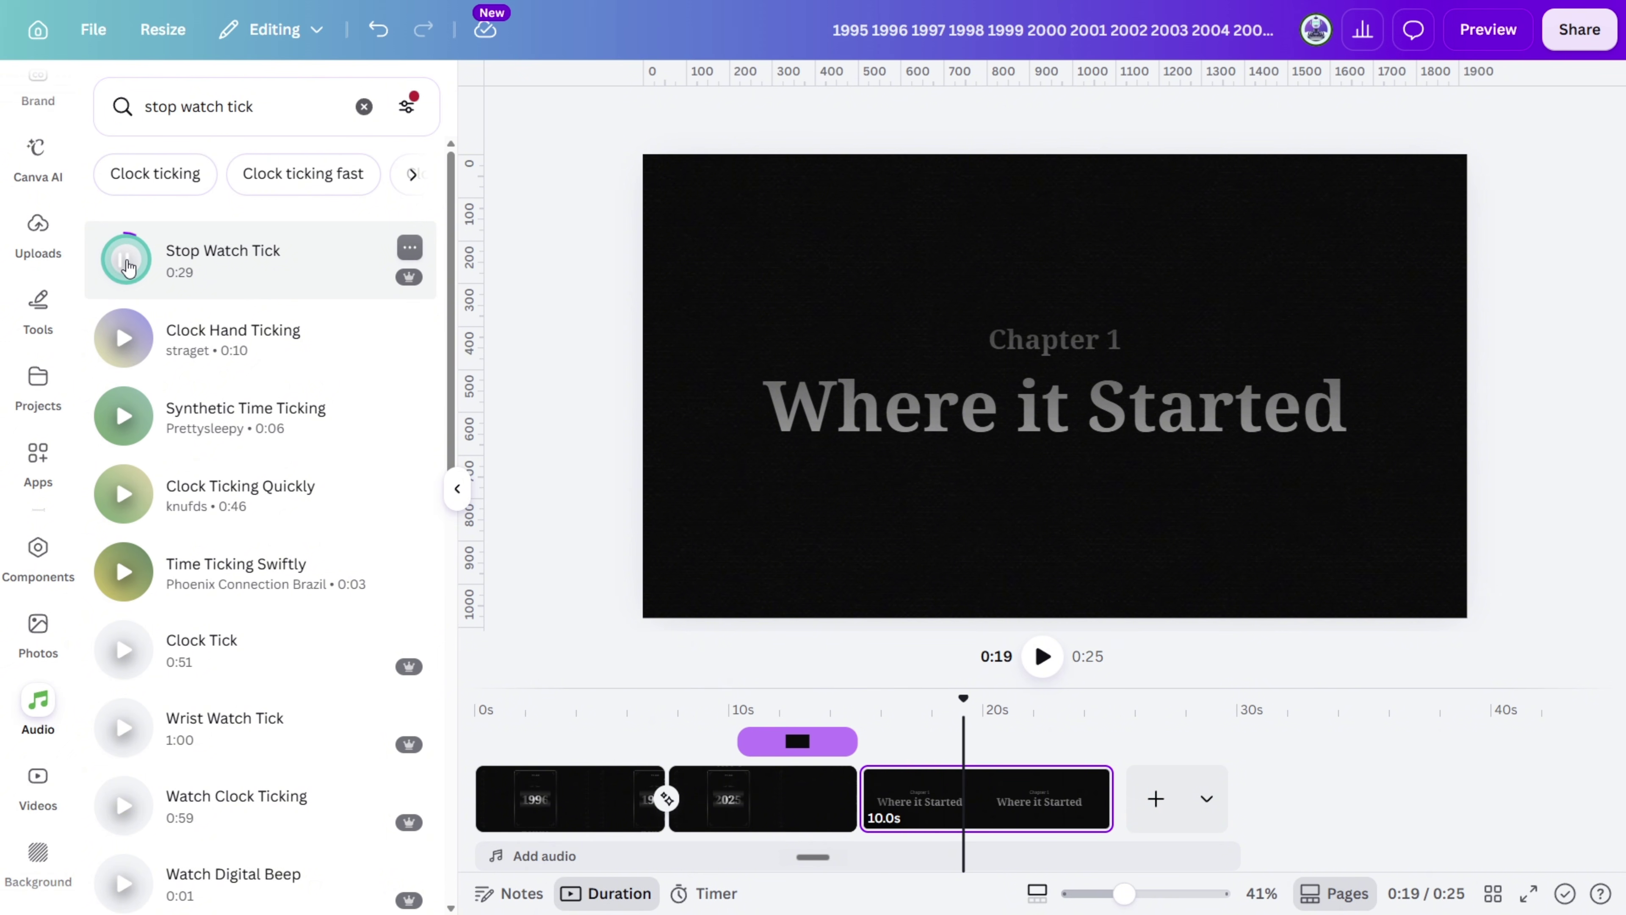
pyautogui.moveTo(128, 266); pyautogui.dragTo(608, 856)
# - Trim the stopwatch sound to end at about 9 seconds and give it a 1.0 s fade in and fade out
pyautogui.moveTo(608, 698); pyautogui.dragTo(726, 721)
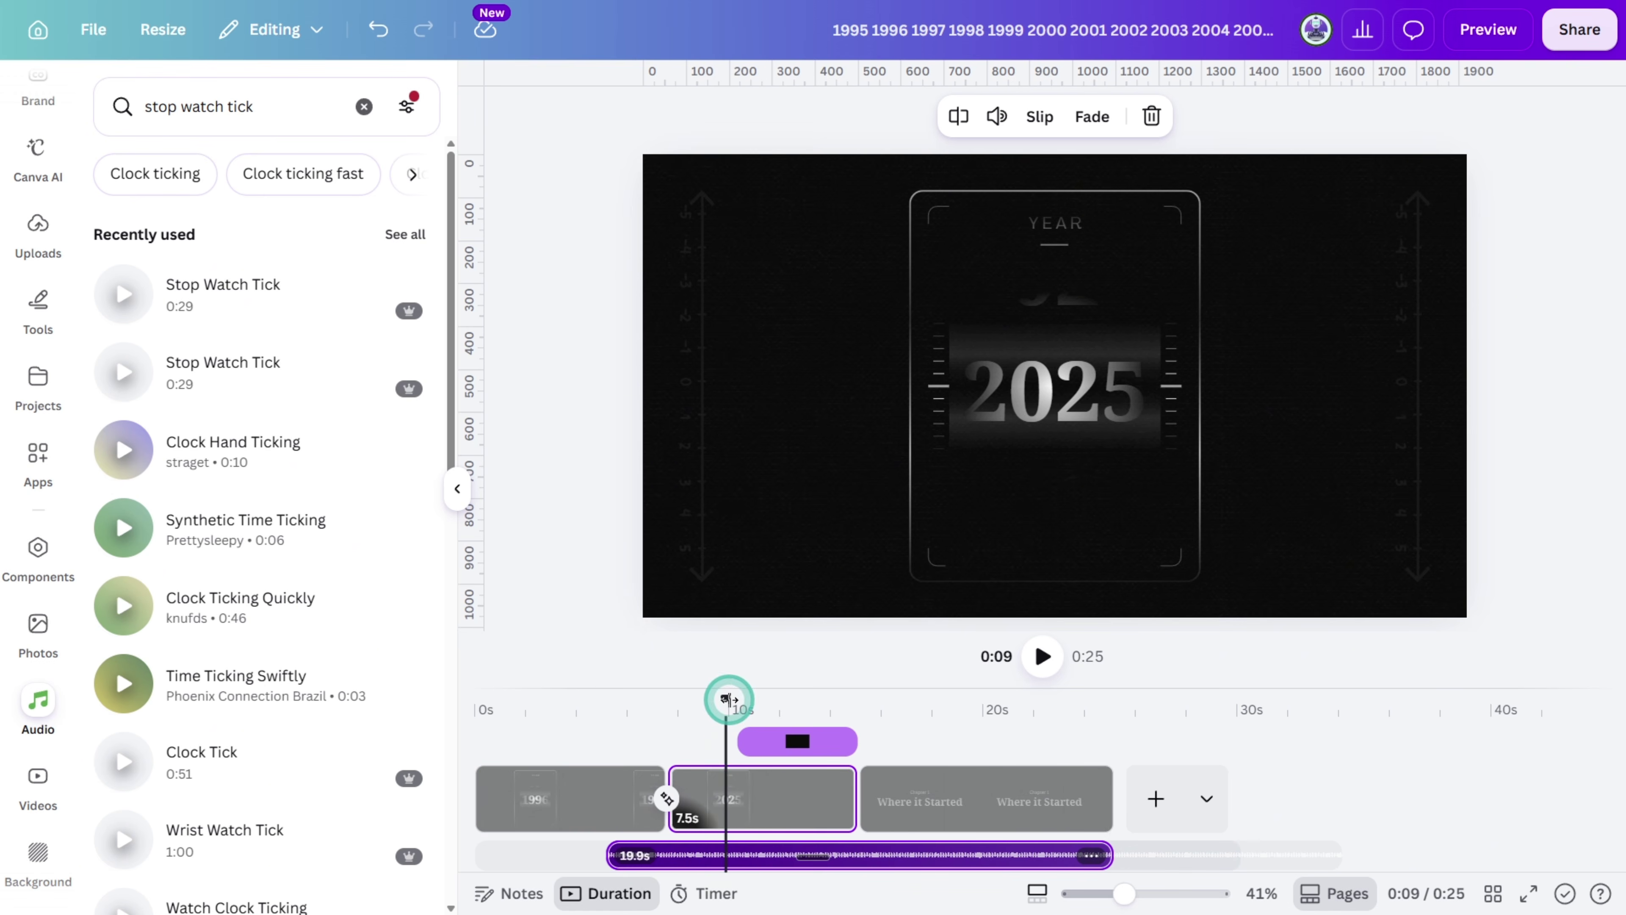
pyautogui.moveTo(1110, 856); pyautogui.dragTo(724, 856)
pyautogui.click(1093, 117)
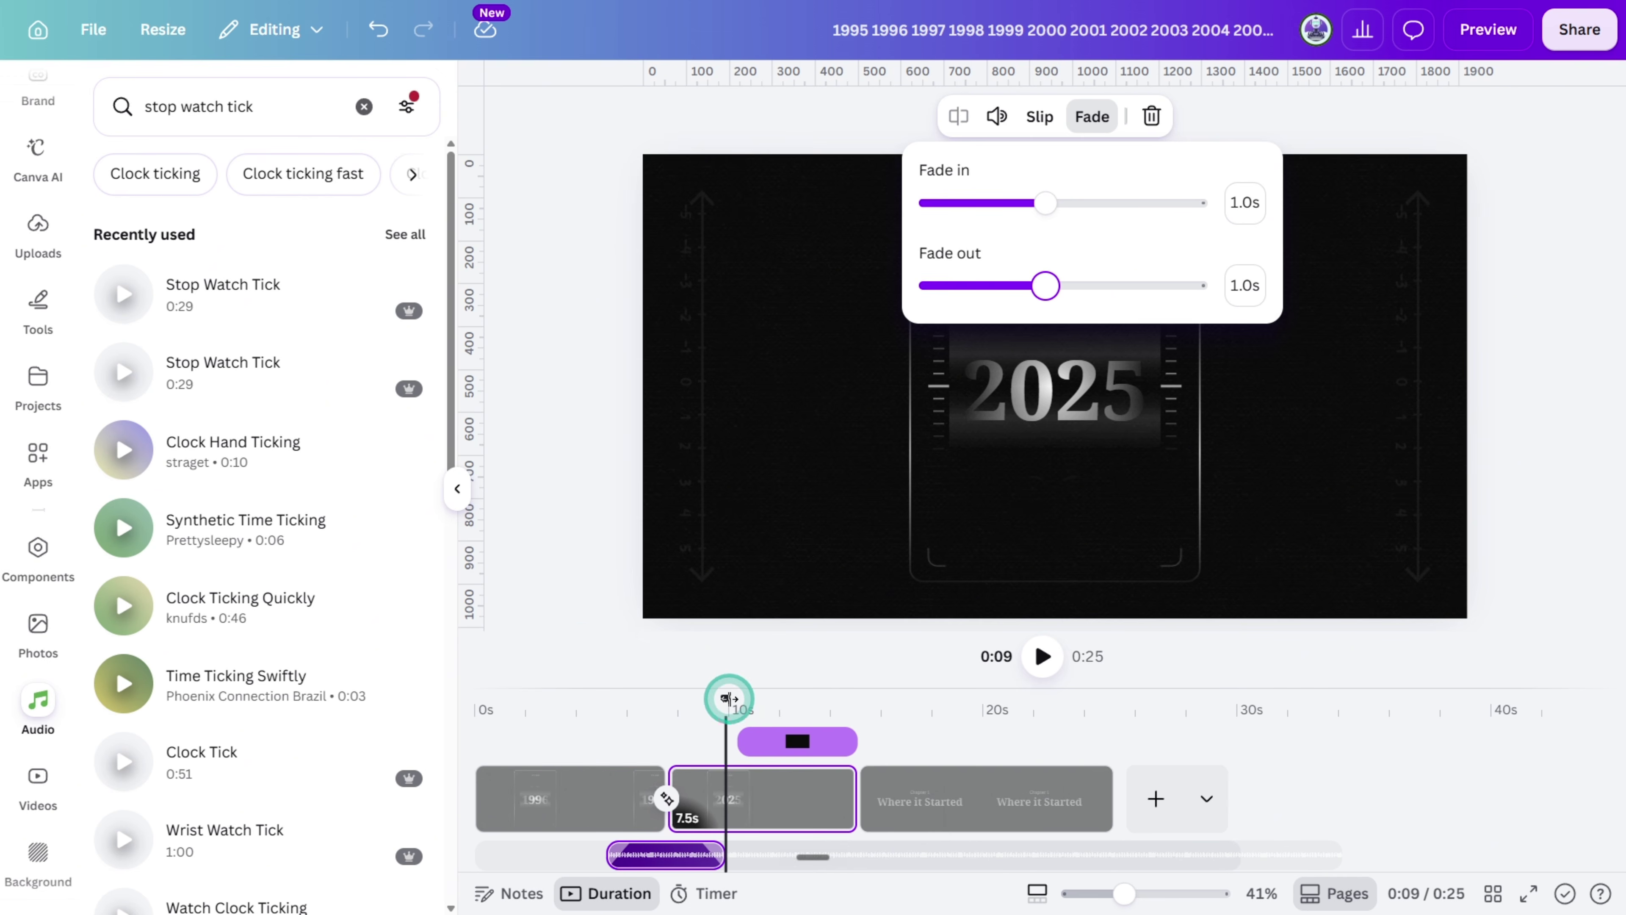
pyautogui.click(581, 647)
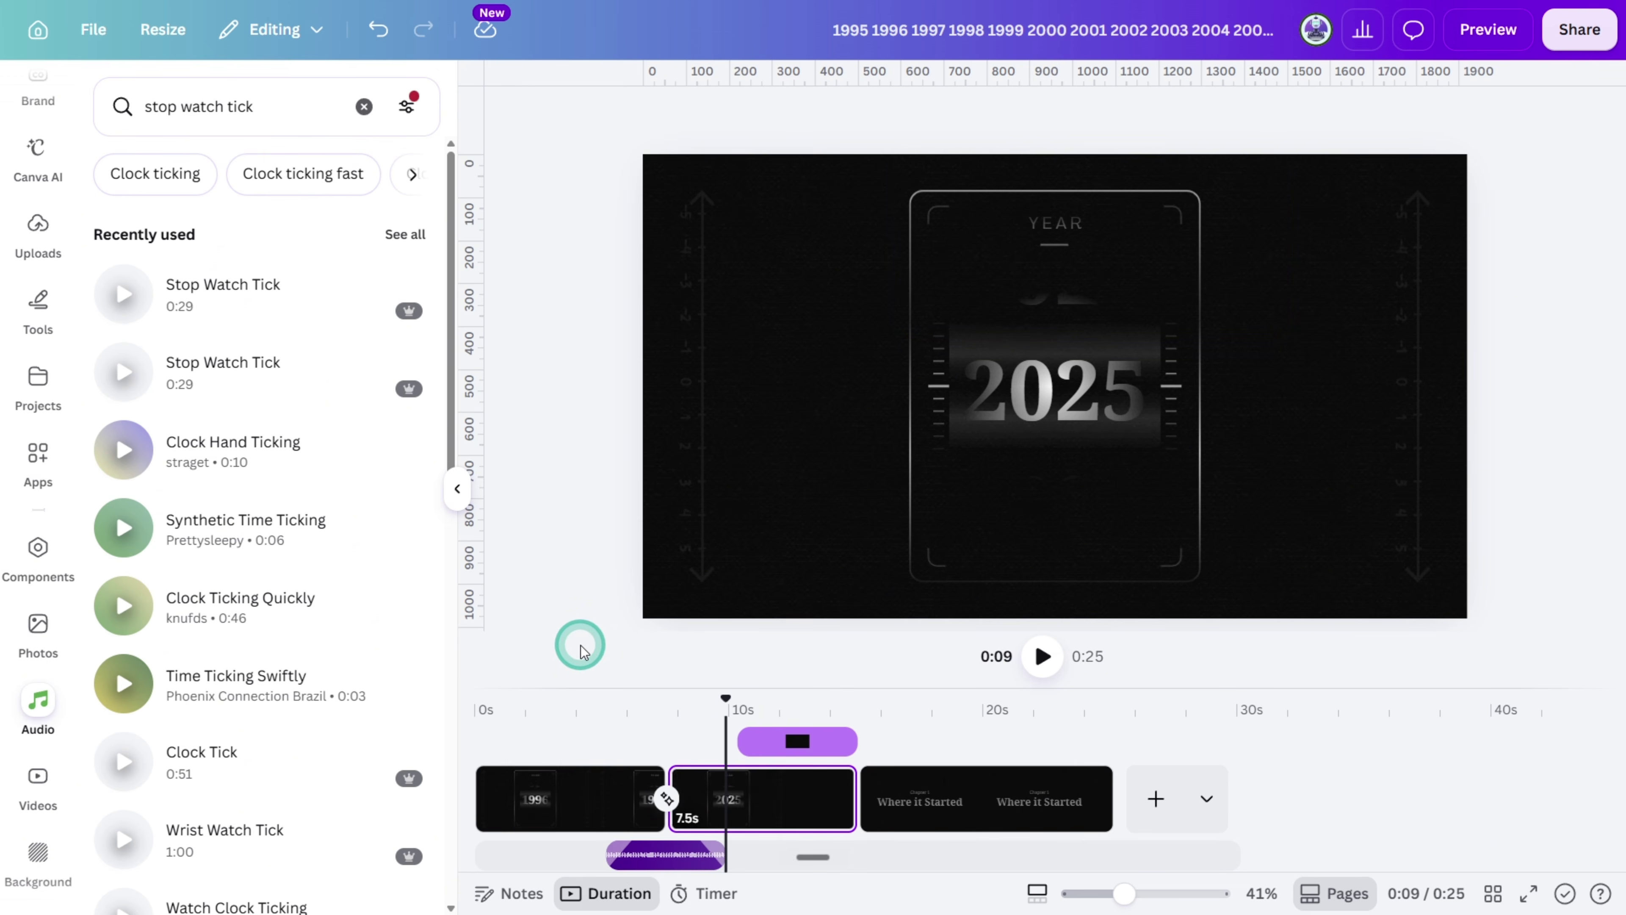
# - Clear the audio search, preview the Mindfulness track and add it to the start of the timeline
pyautogui.click(365, 107)
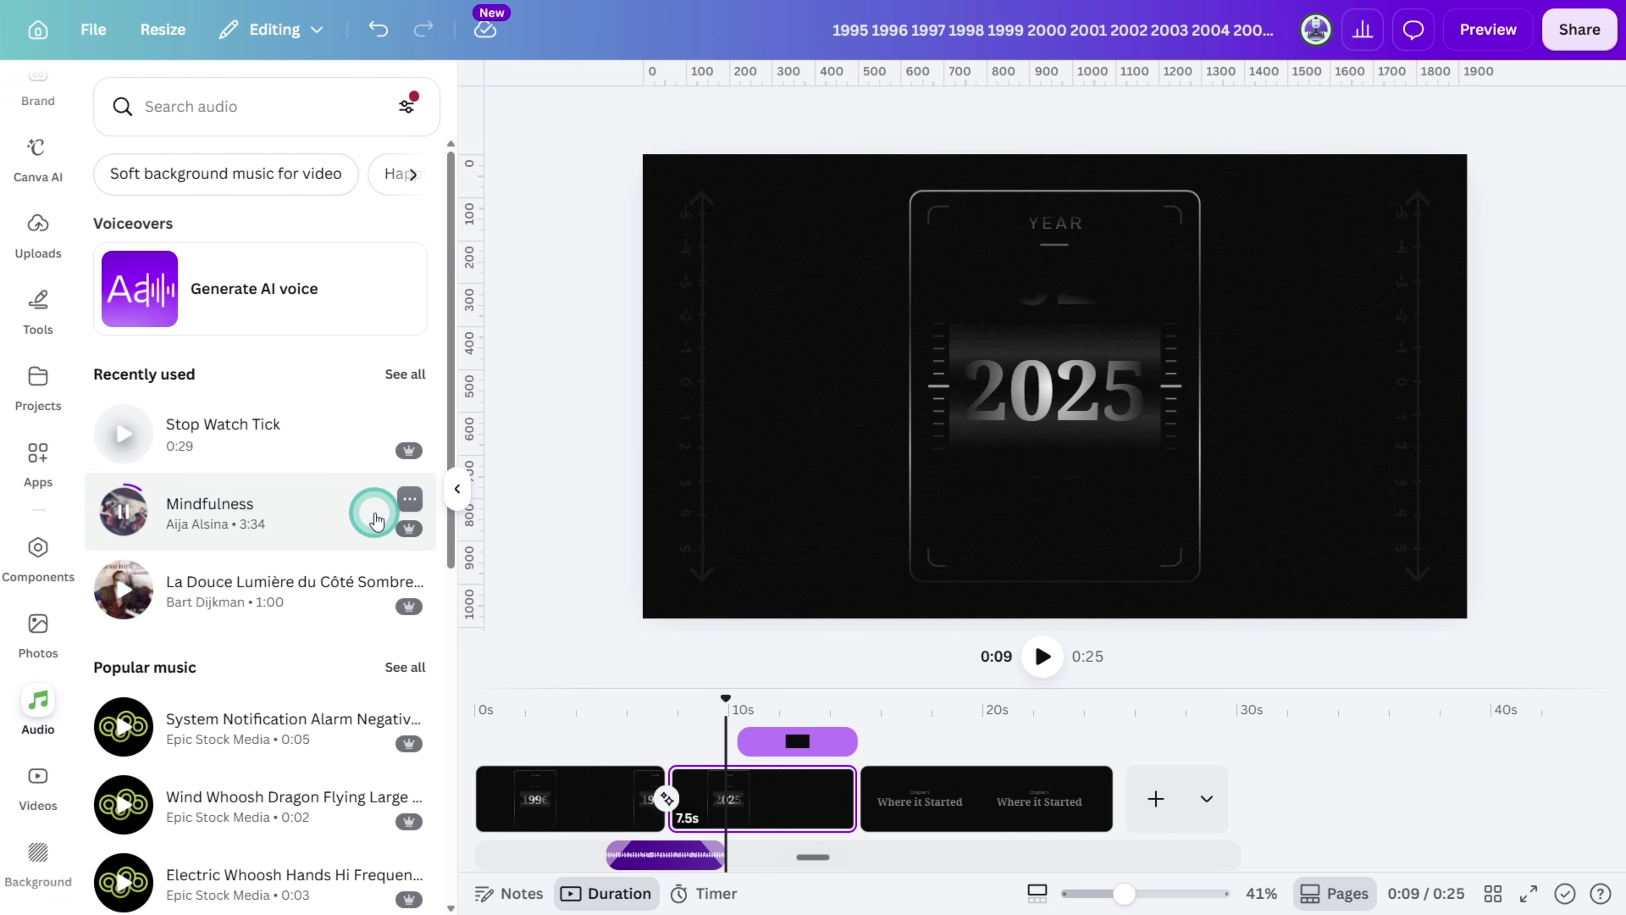
pyautogui.click(410, 498)
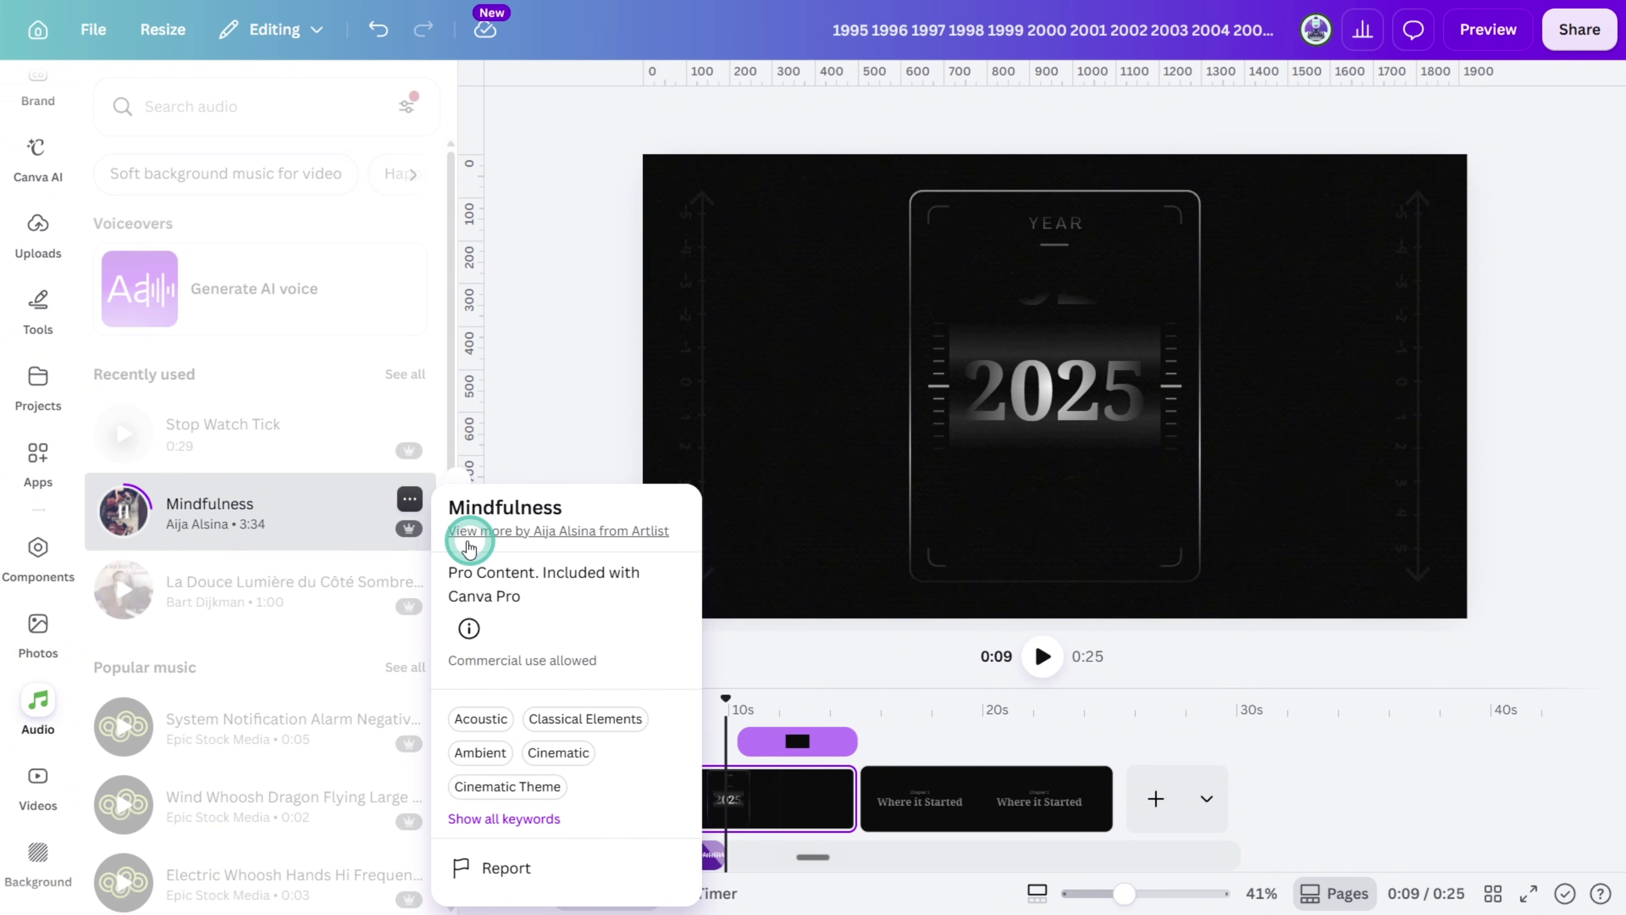
pyautogui.click(123, 513)
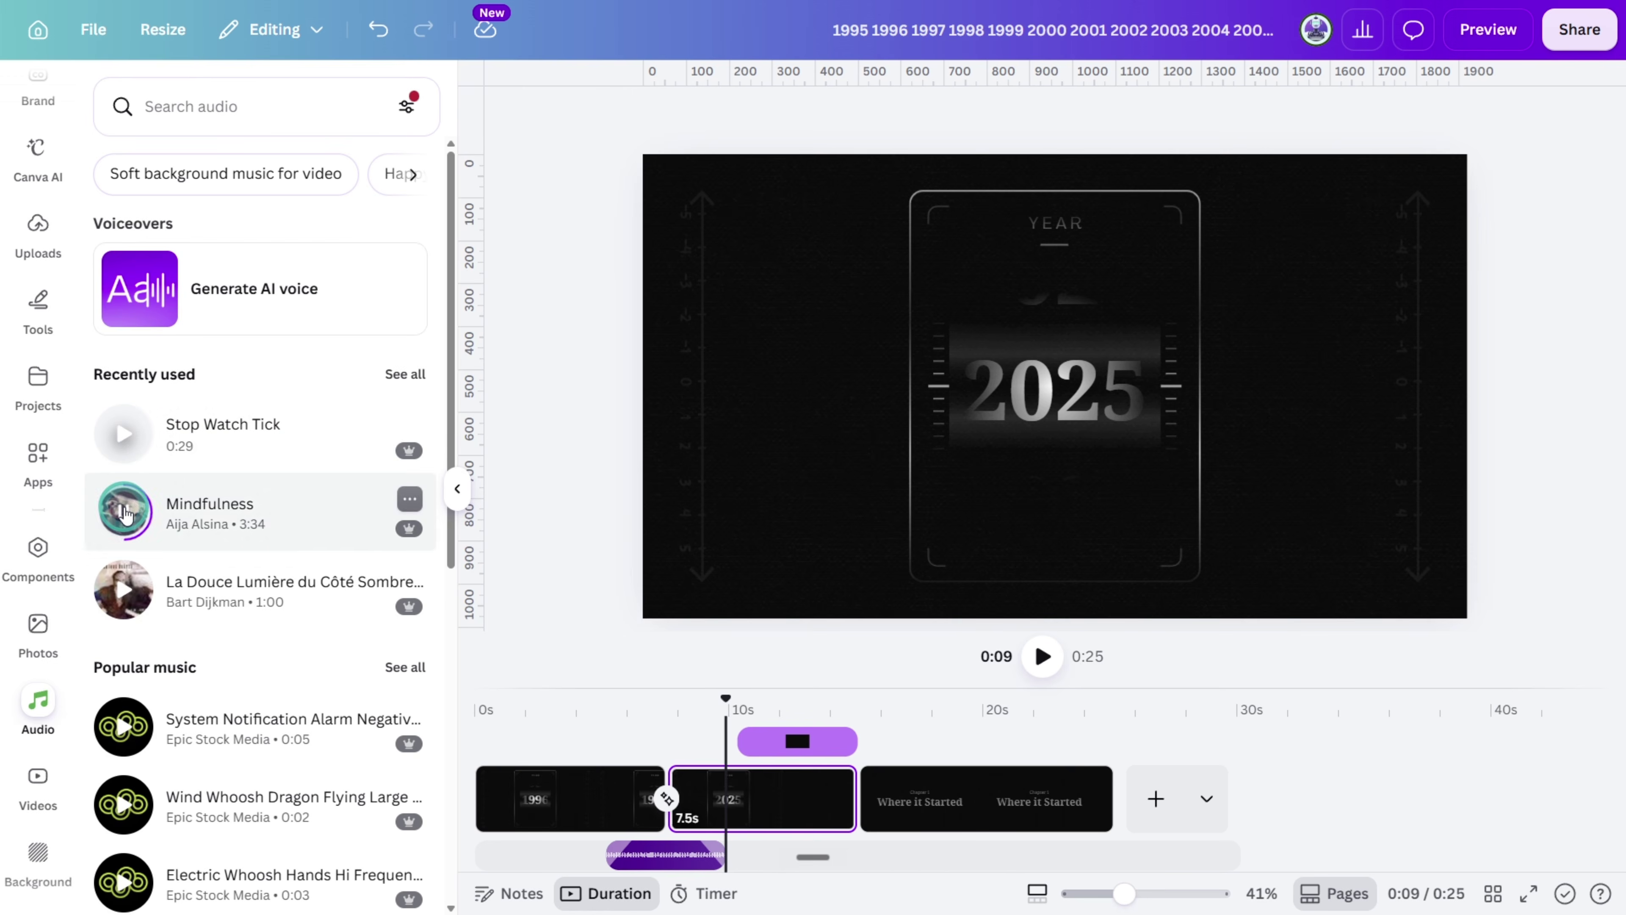
pyautogui.moveTo(436, 479); pyautogui.dragTo(471, 855)
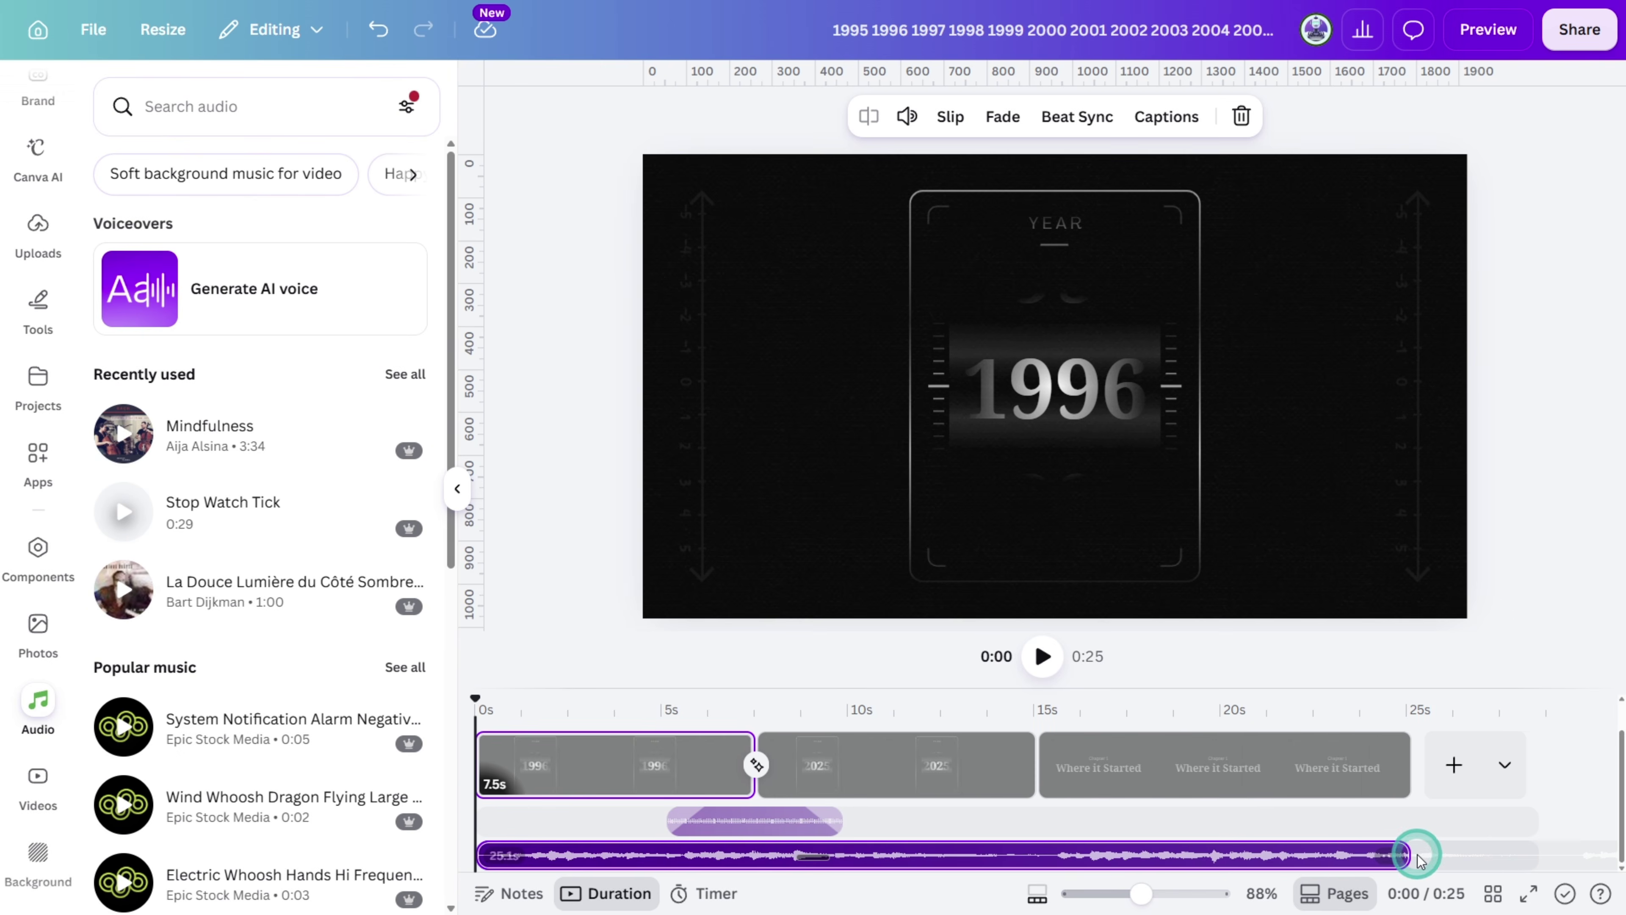
# - Trim the Mindfulness track to about 15.7 seconds and set its fade out to about 1.5 s
pyautogui.moveTo(1381, 858); pyautogui.dragTo(1061, 890)
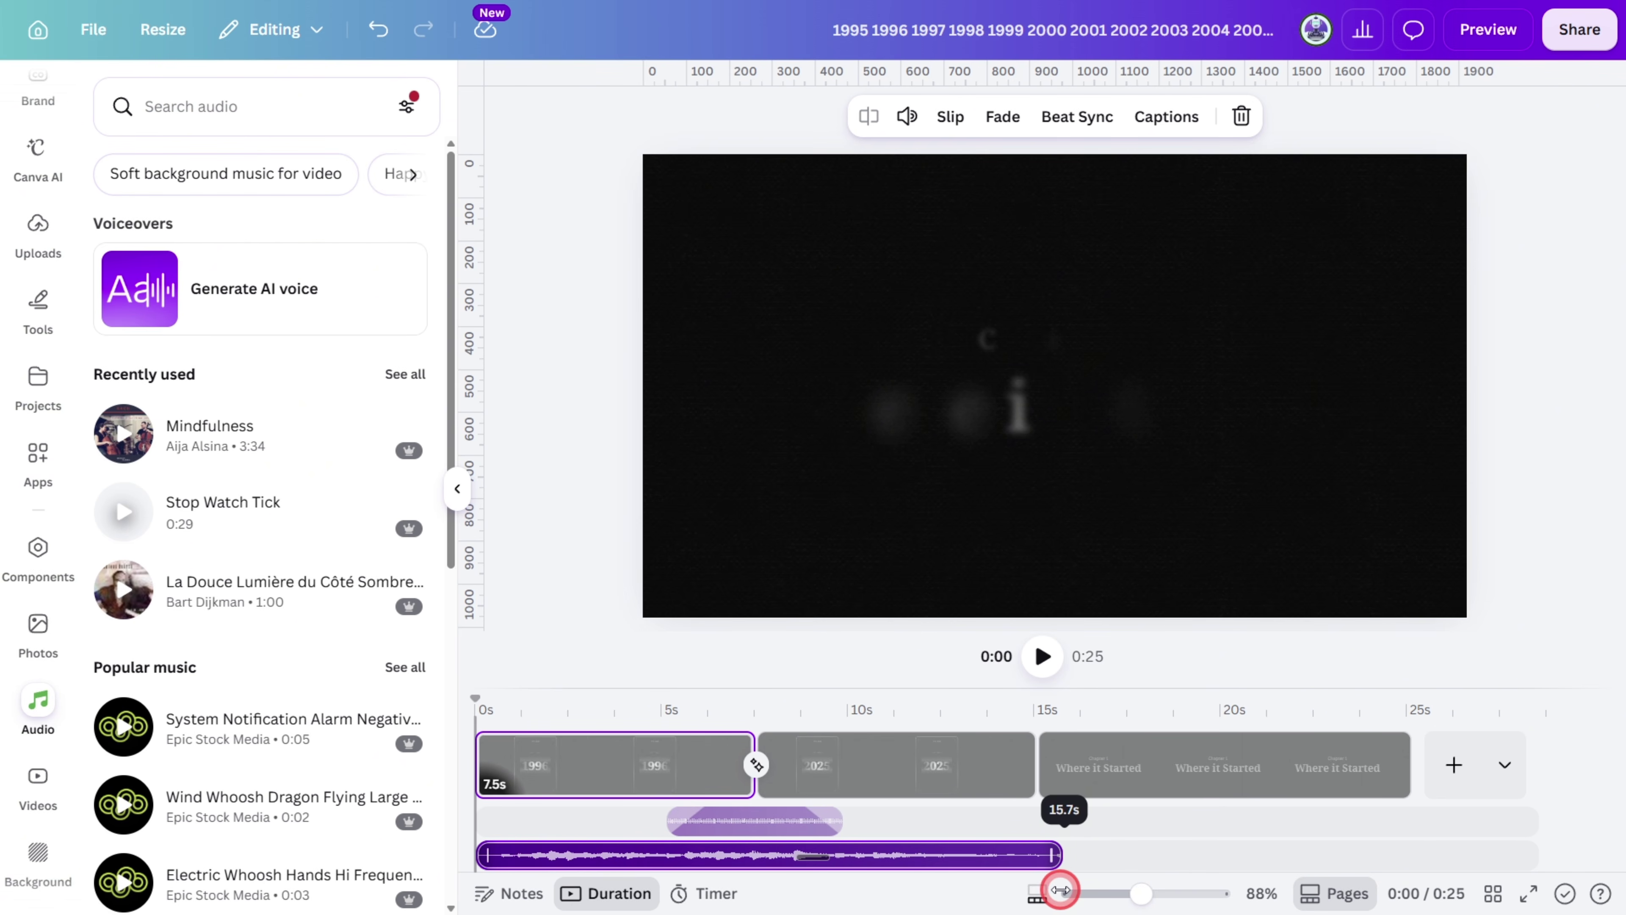
pyautogui.click(1002, 116)
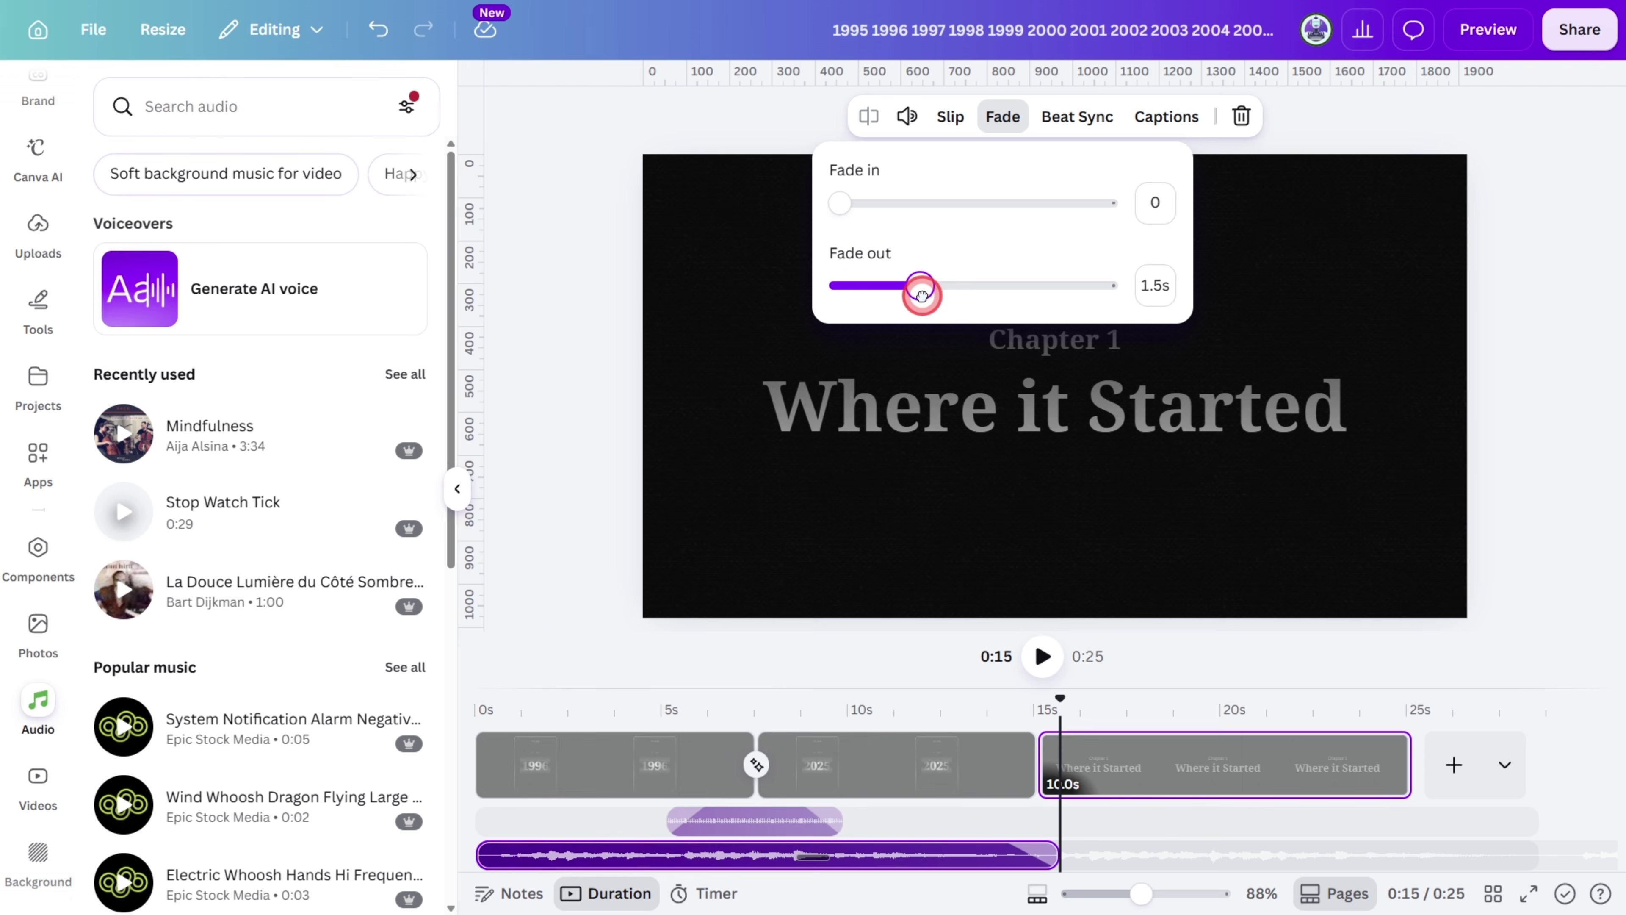
pyautogui.moveTo(921, 291); pyautogui.dragTo(917, 291)
pyautogui.click(1558, 428)
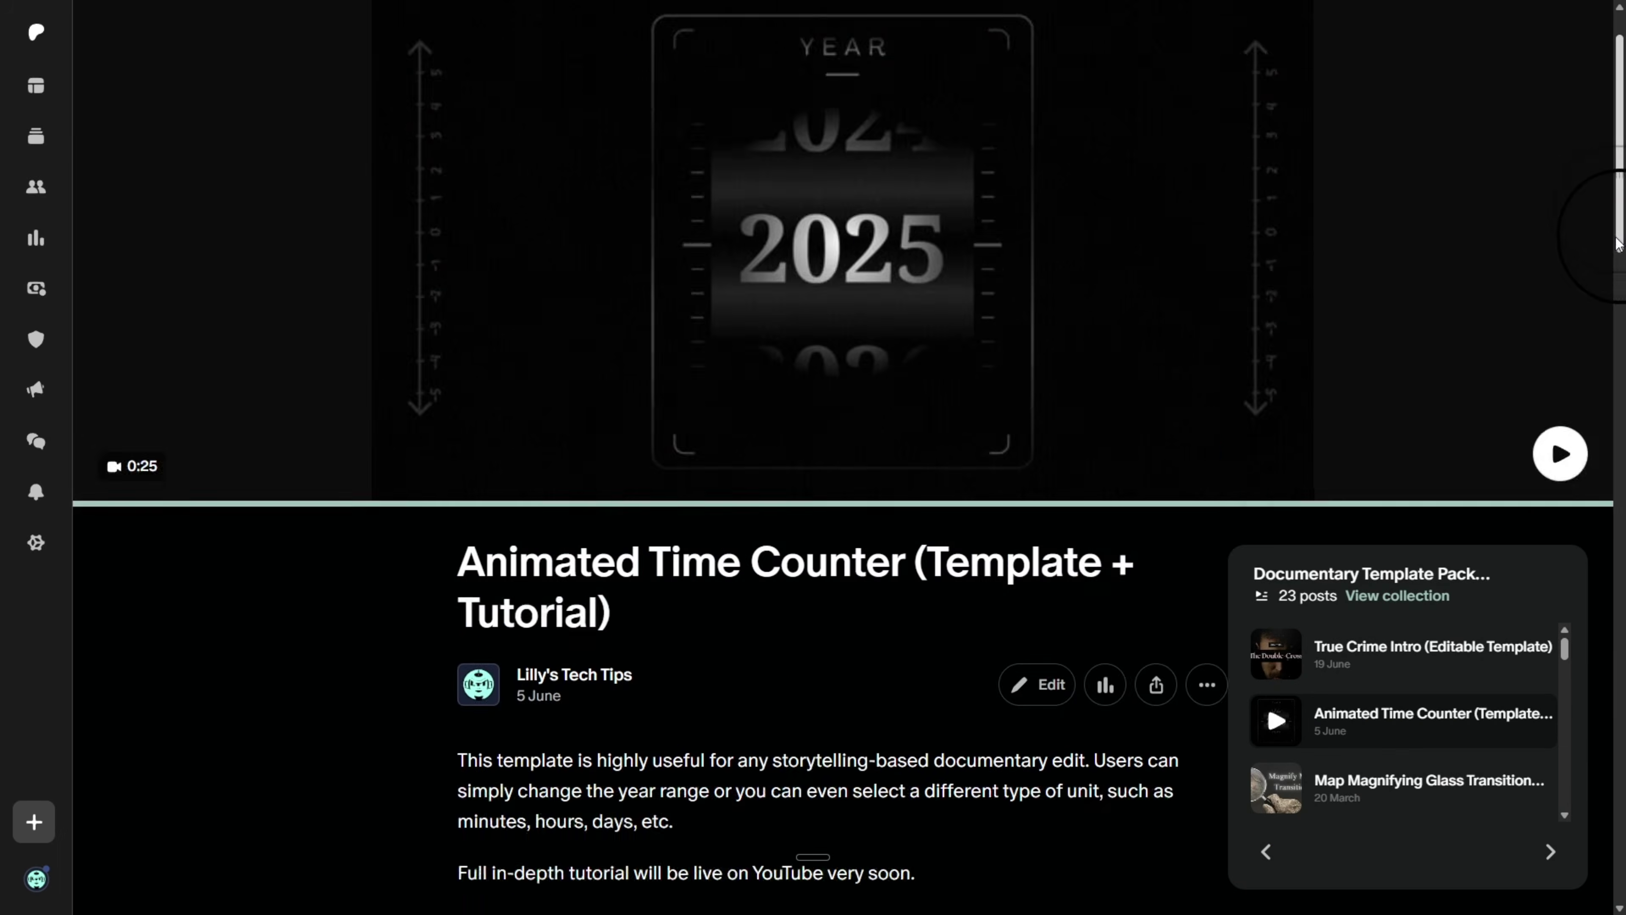
# - Open the animated time counter template from its Patreon post
pyautogui.scroll(-10, 878, 474)
pyautogui.click(878, 474)
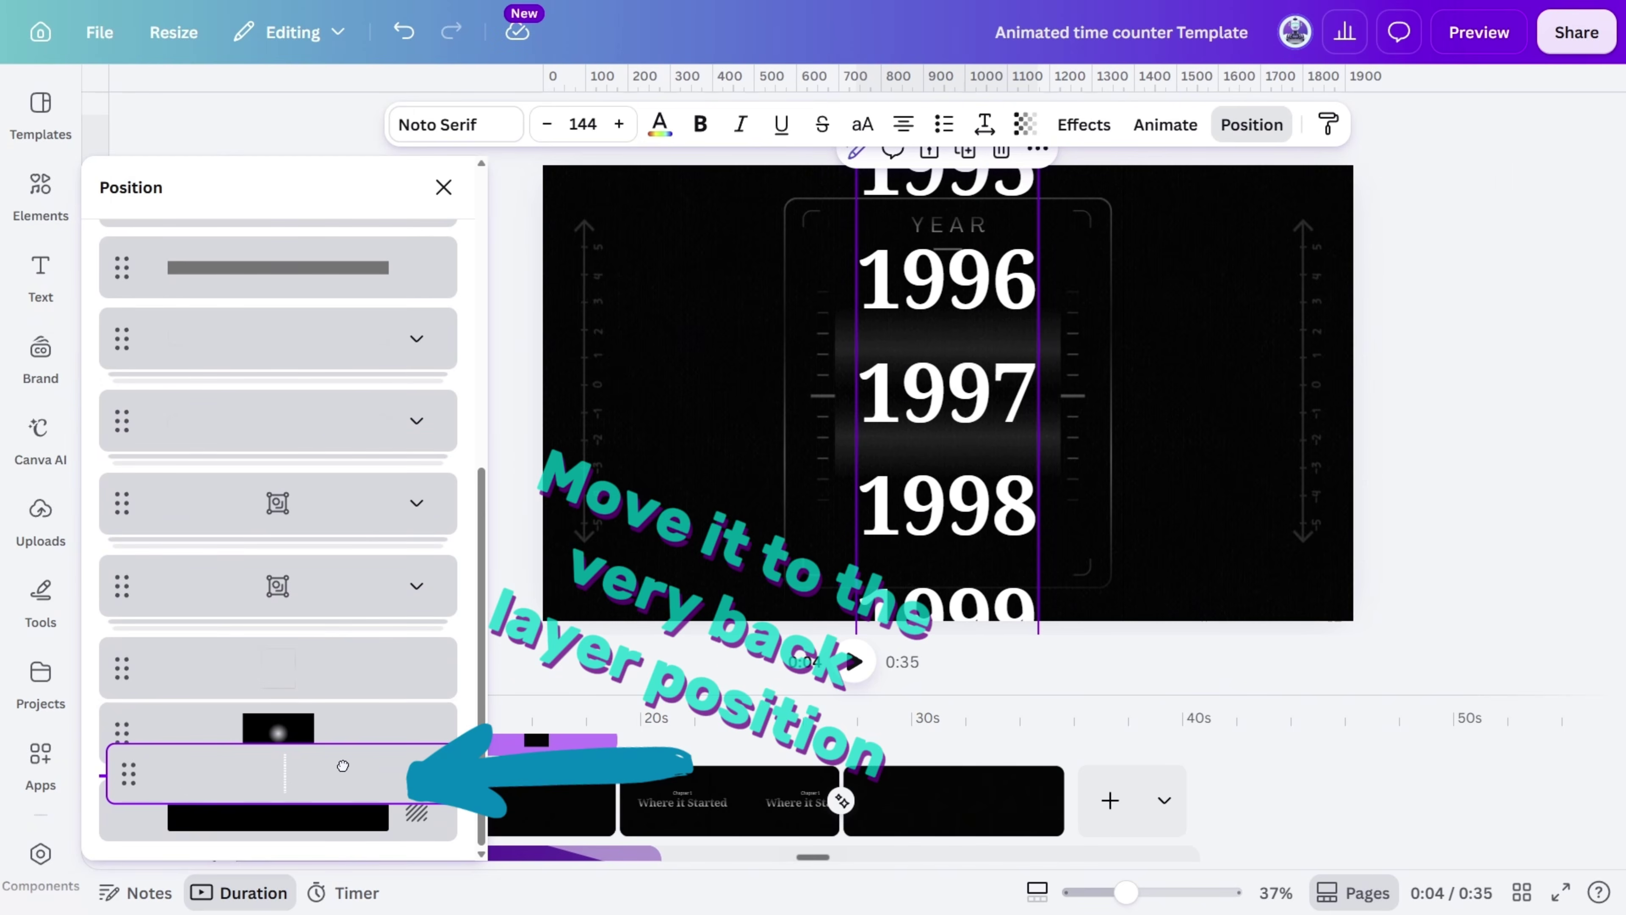
# - Move the years text layer in the template to the very back, just above the background
pyautogui.moveTo(342, 766); pyautogui.dragTo(343, 778)
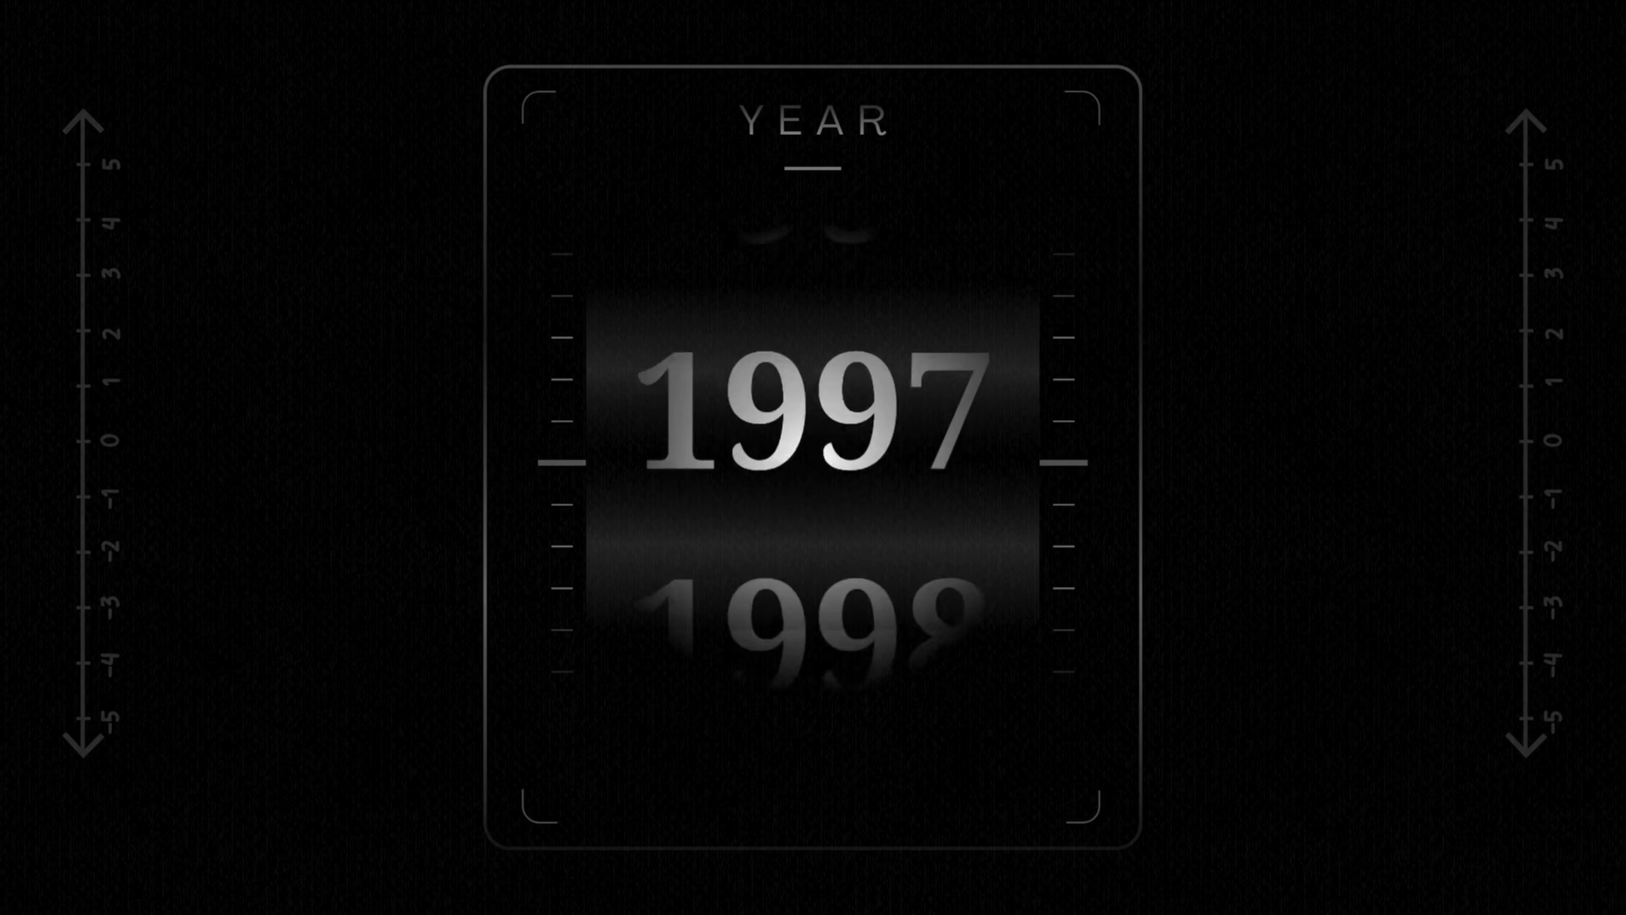